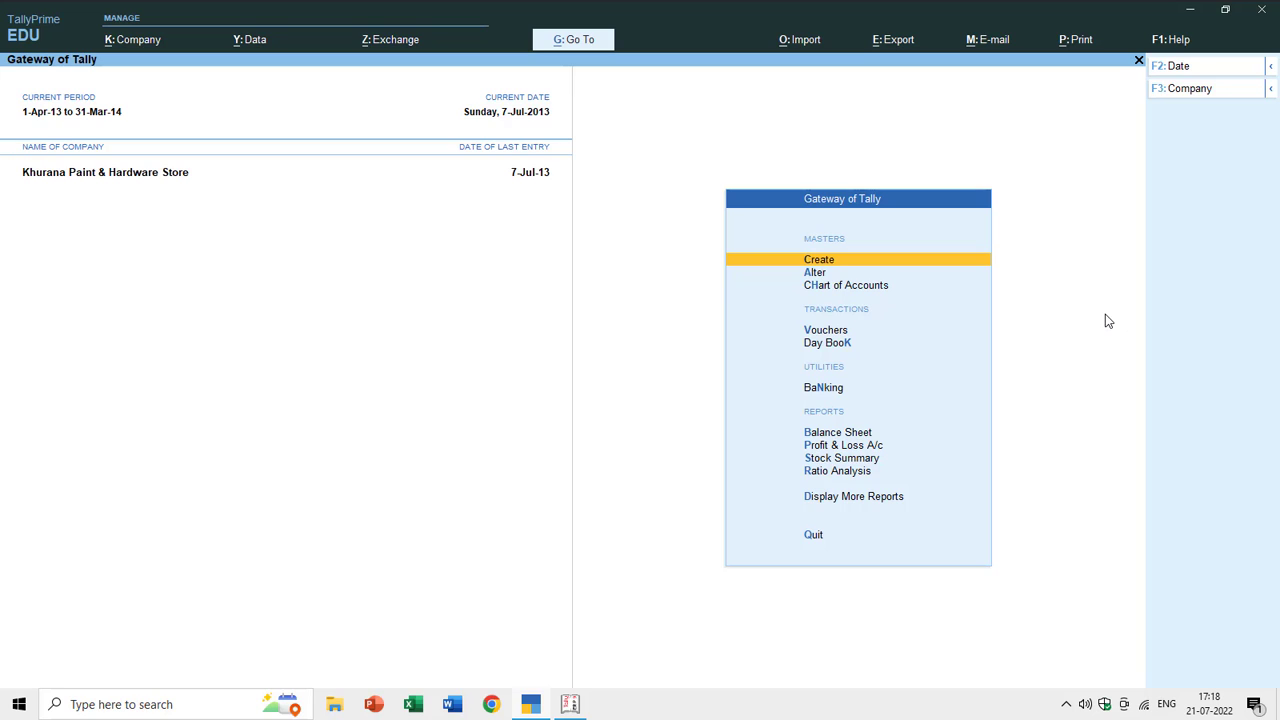
- Open the master creation list, examine its accounting and inventory master types, and return to the Gateway of Tally
key("Return")
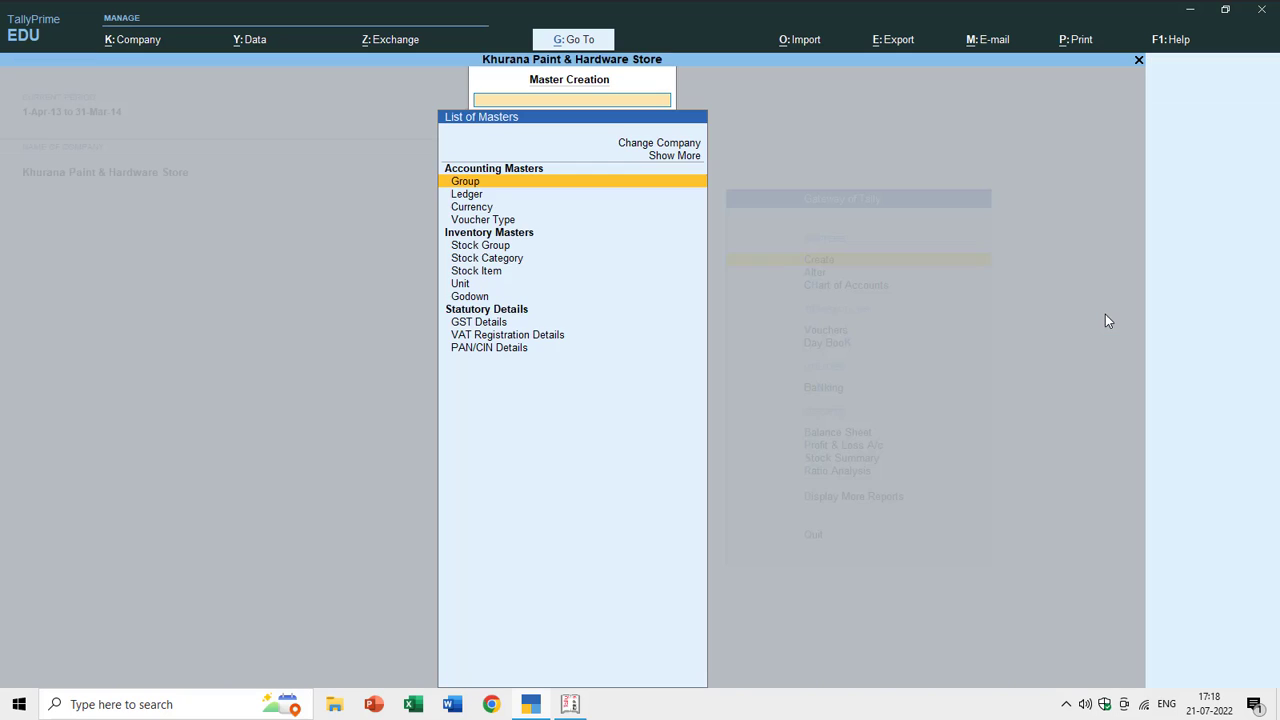
key("Down")
key("Up")
key("Down")
key("Down")
key("Down")
key("Down")
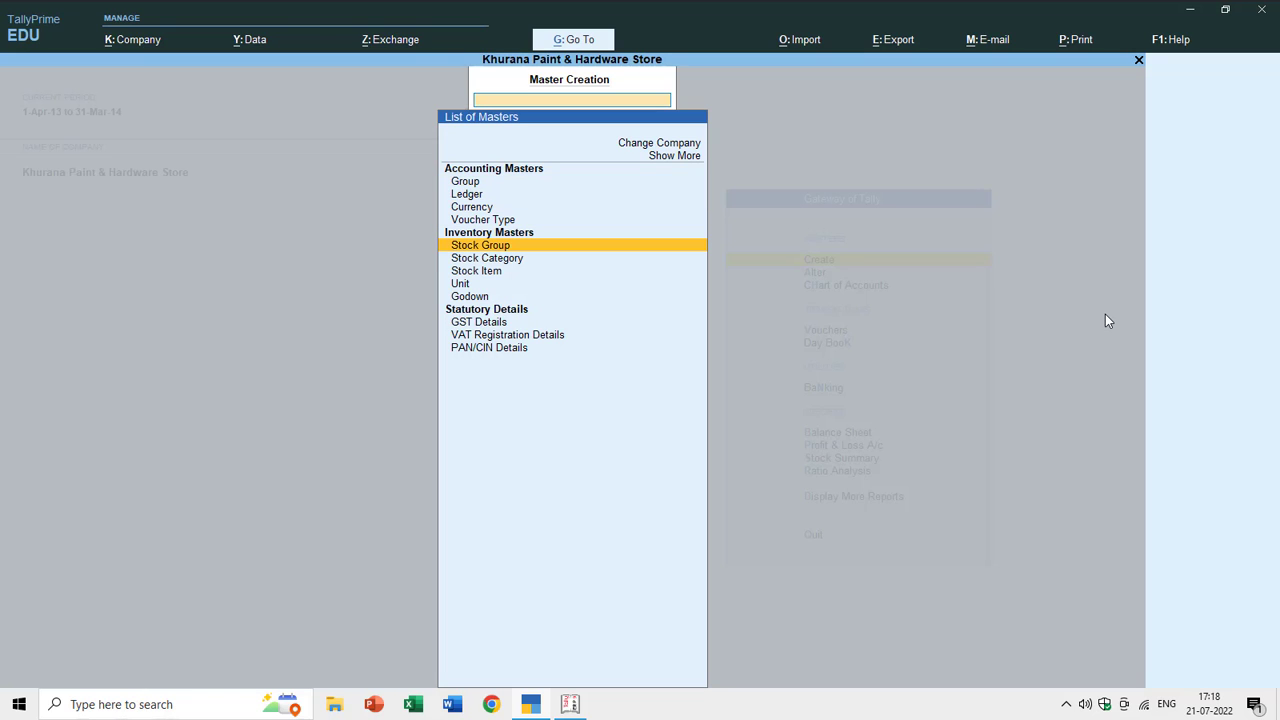
key("Up")
key("Up")
key("Up")
key("Up")
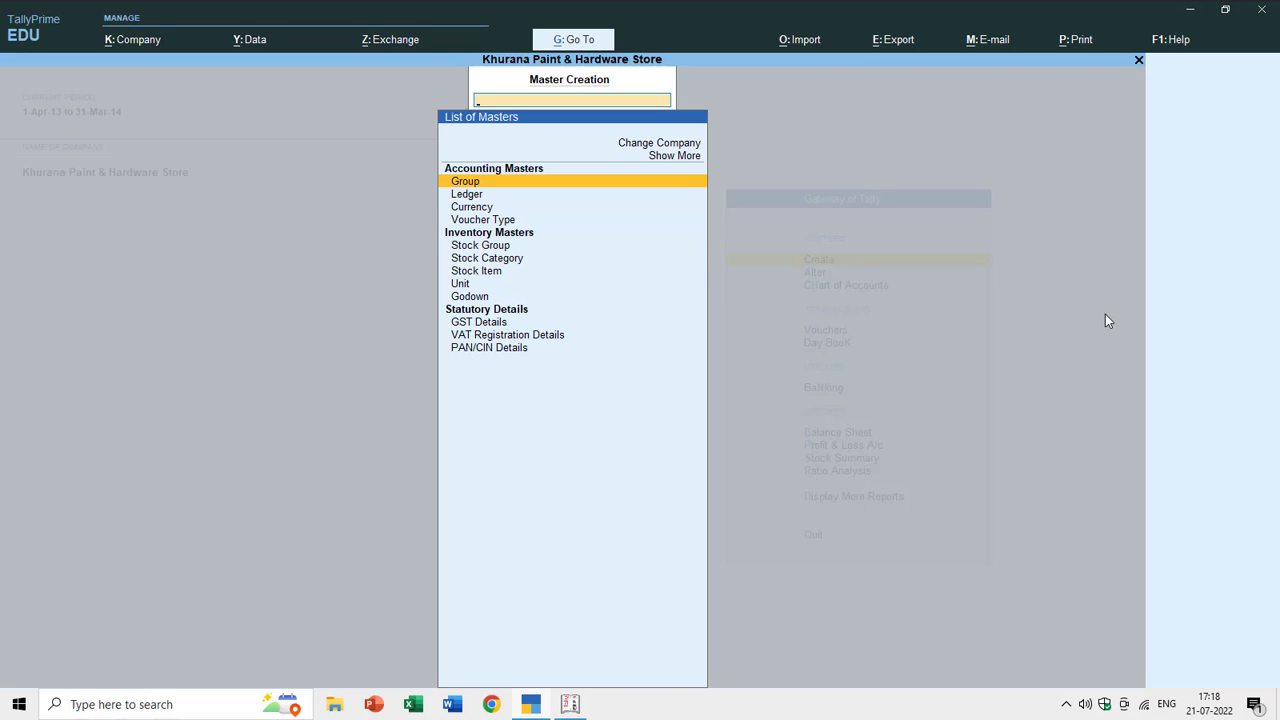
key("Down")
key("Down")
key("Down")
key("Down")
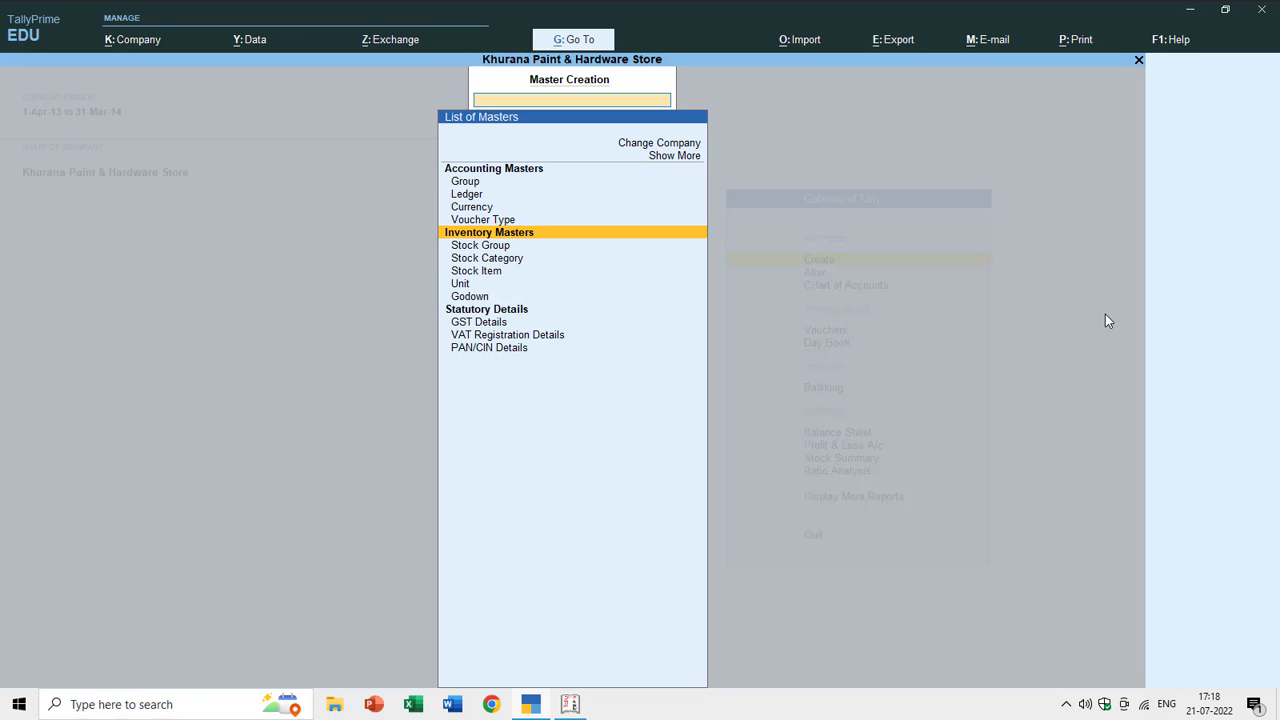
key("Up")
key("Up")
key("Up")
key("Up")
key("Up")
key("Up")
key("Up")
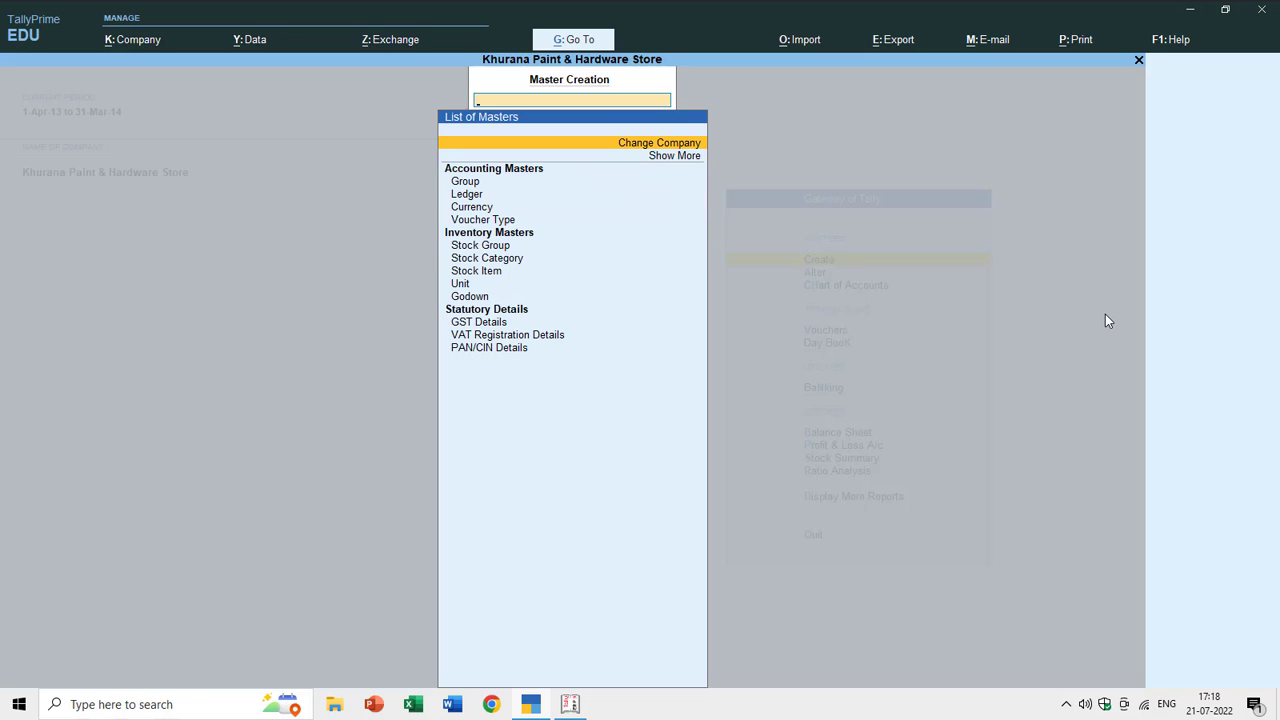
key("Down")
key("Down")
key("Down")
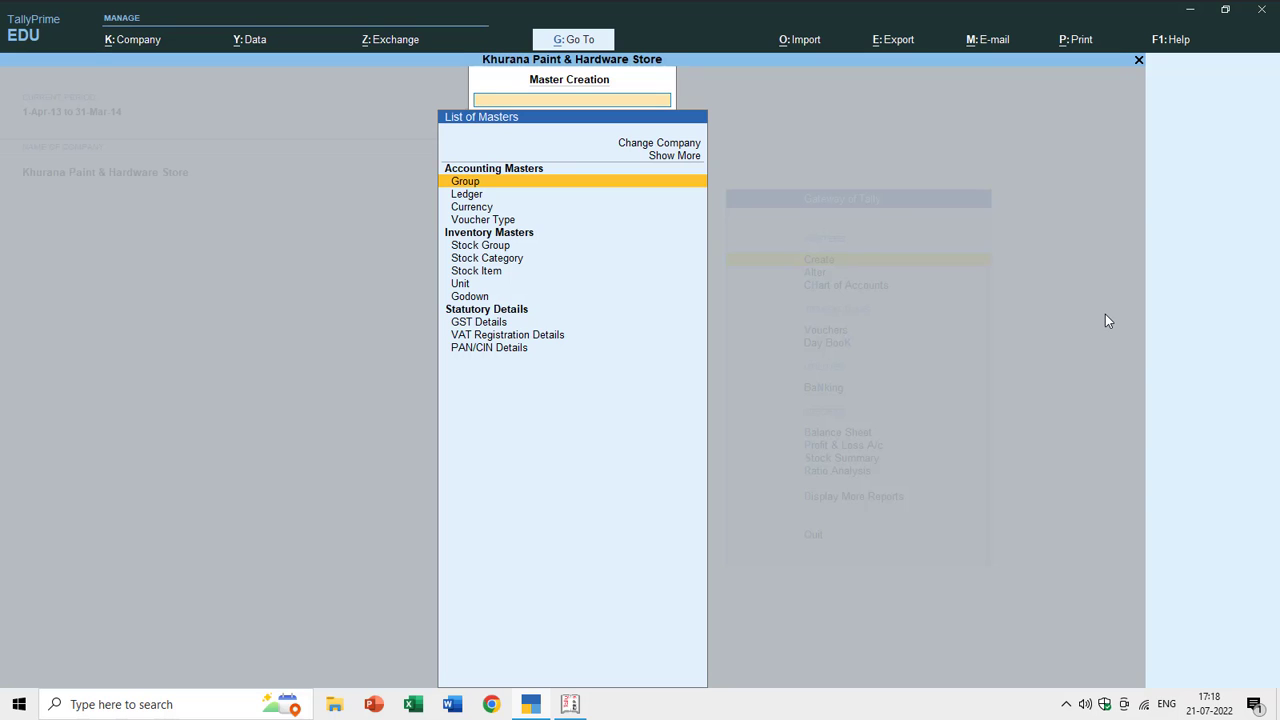
key("Escape")
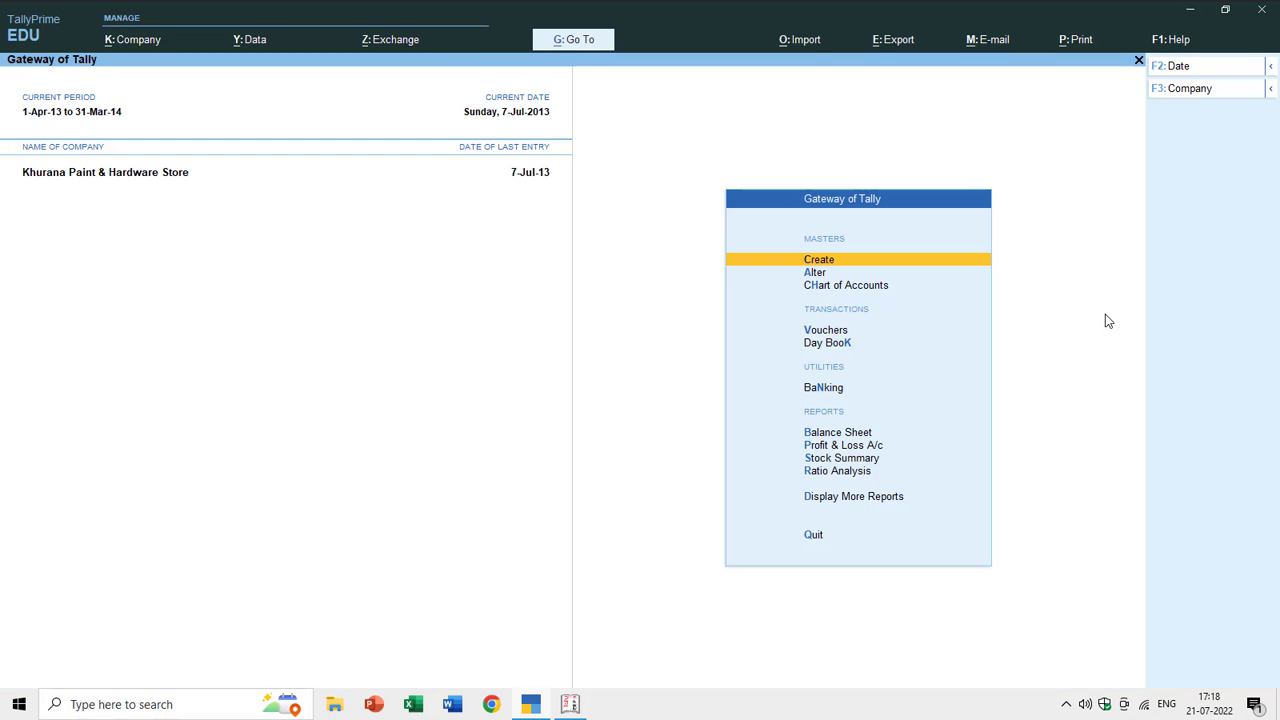
- Open the list of Groups from the Chart of Accounts
key("Down")
key("Down")
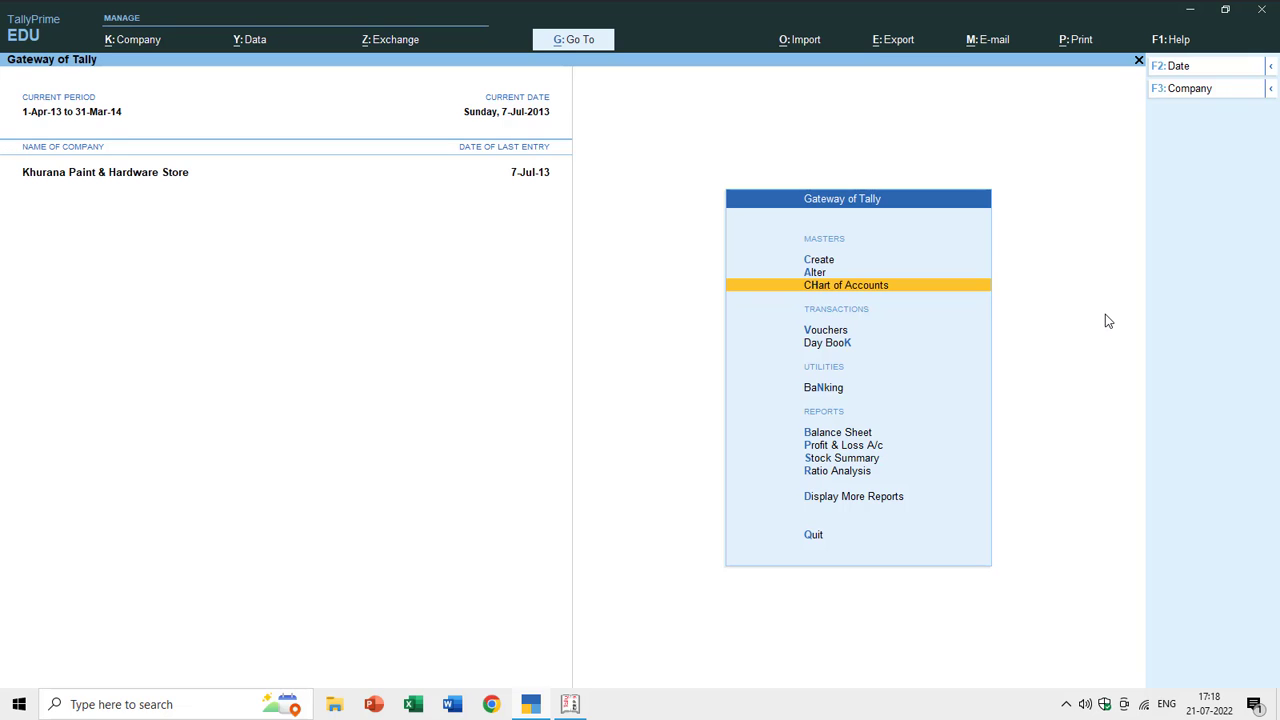
key("Return")
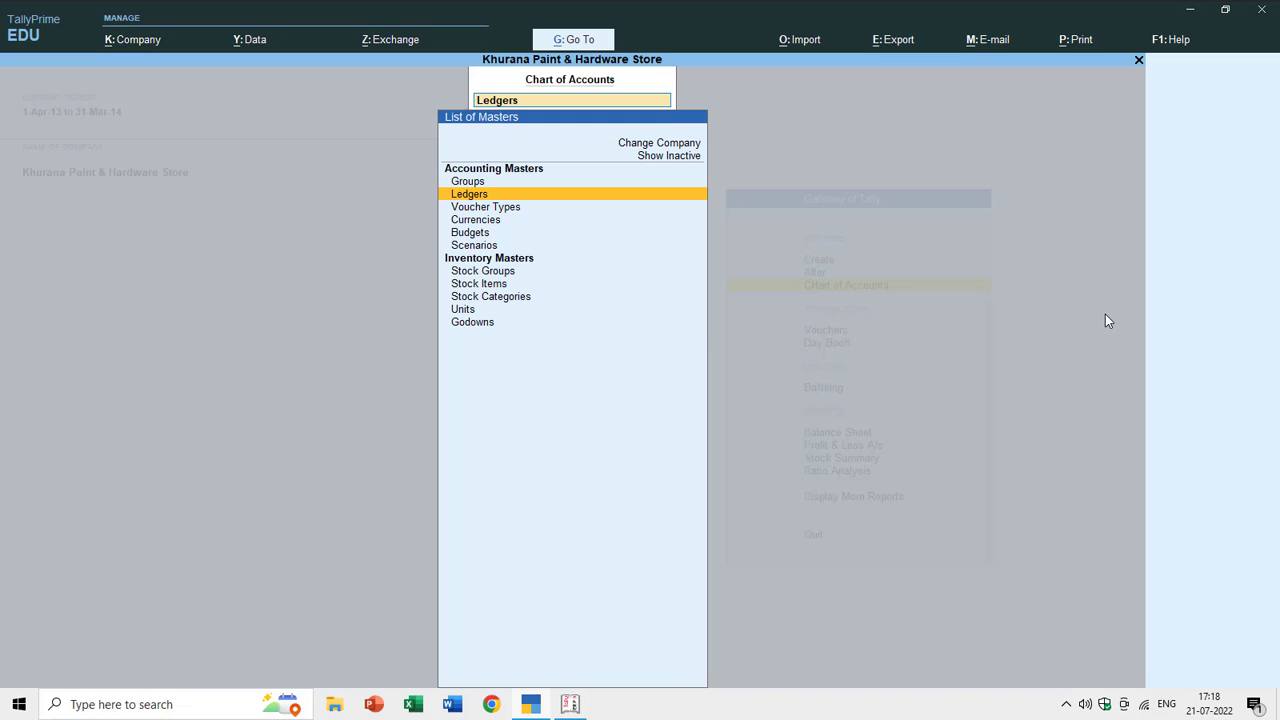
key("Up")
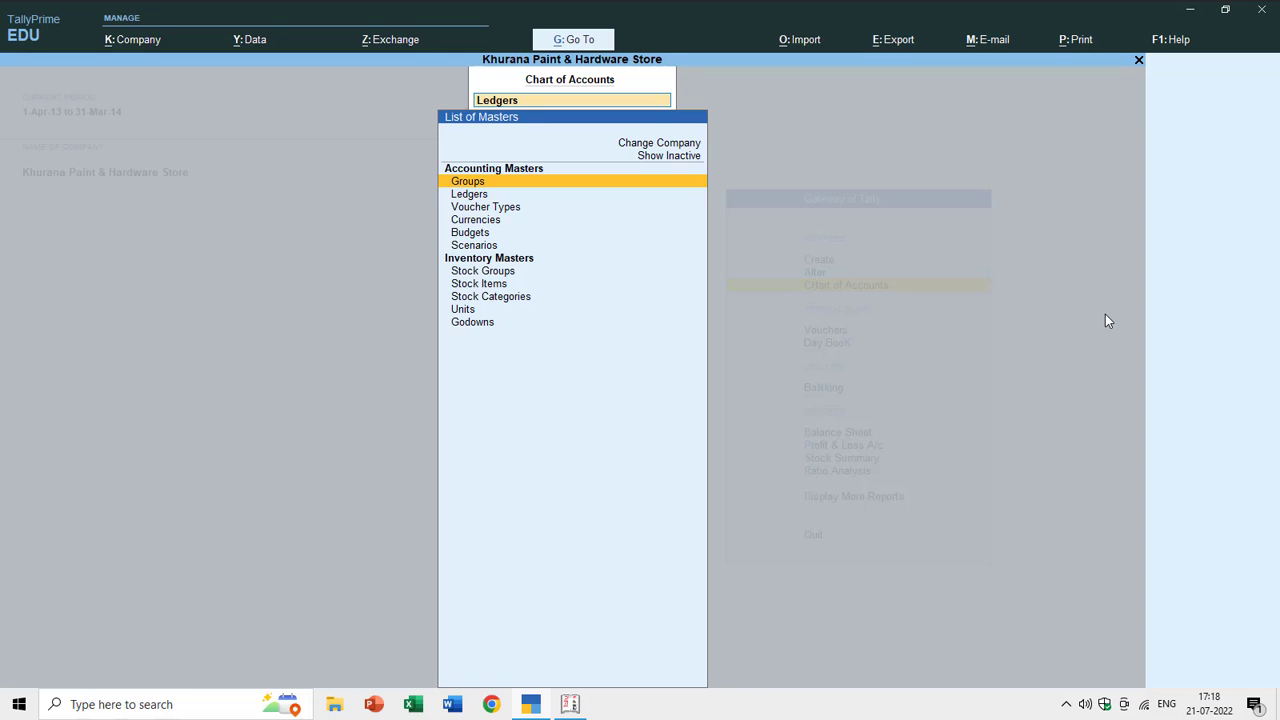
key("Return")
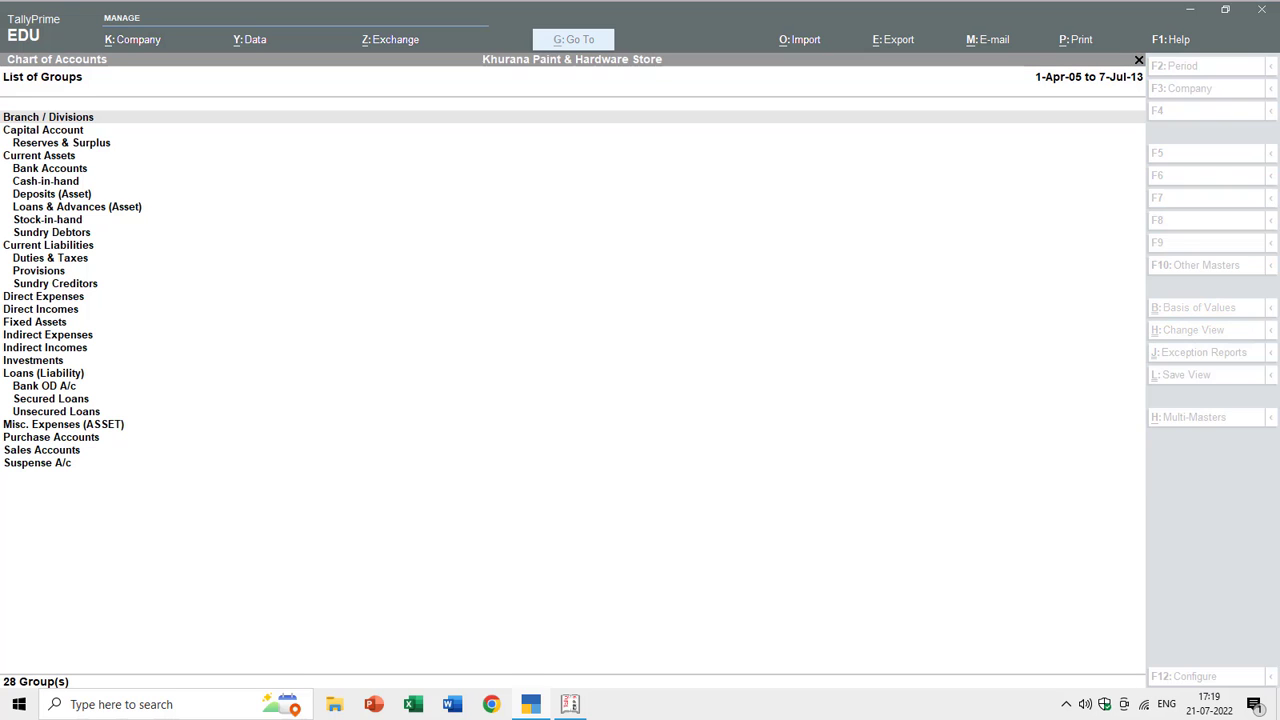
- Switch to the Tally ERP 9 lesson on YouTube in Chrome, pause it at the ledger's group list, and return to TallyPrime
key("alt+Tab")
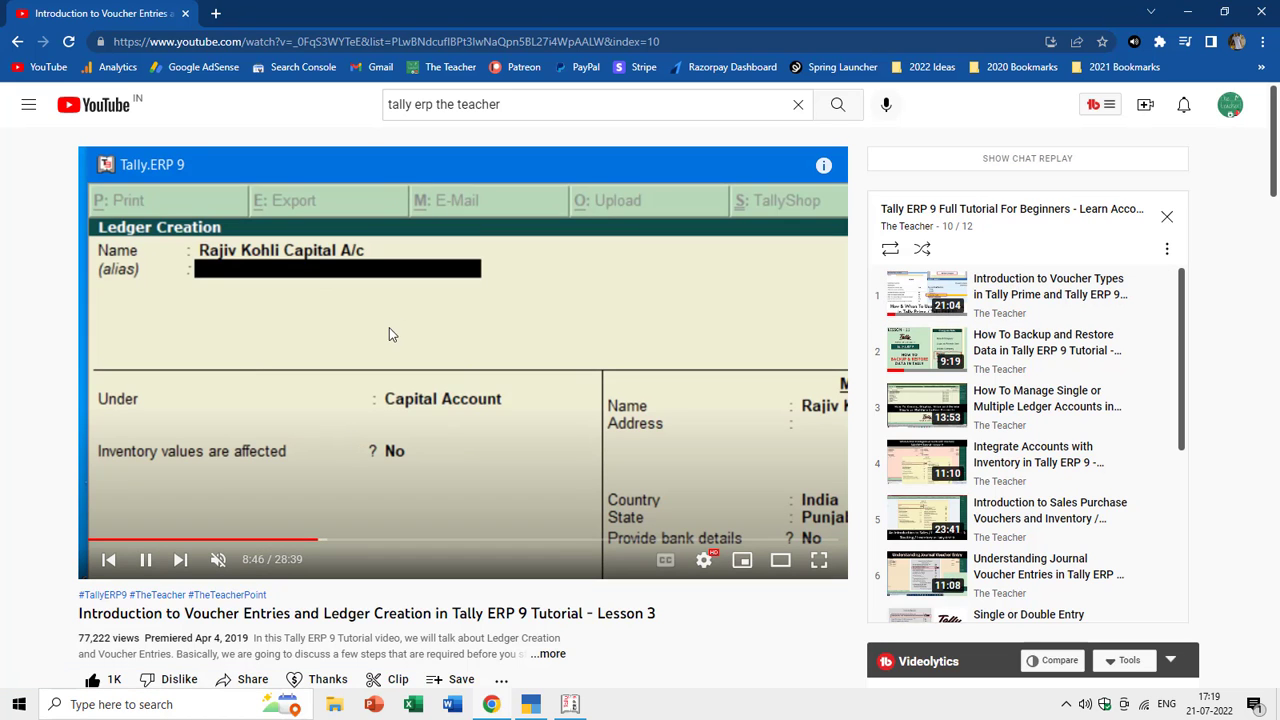
left_click(389, 327)
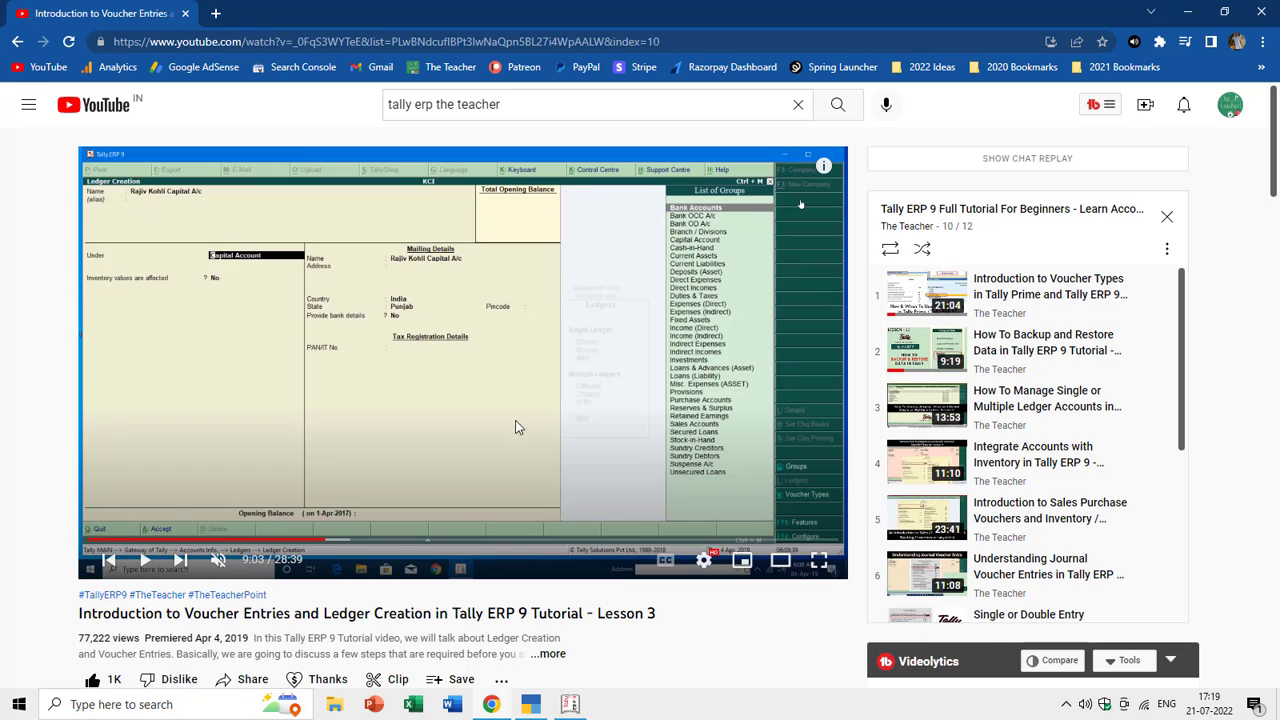
left_click(570, 704)
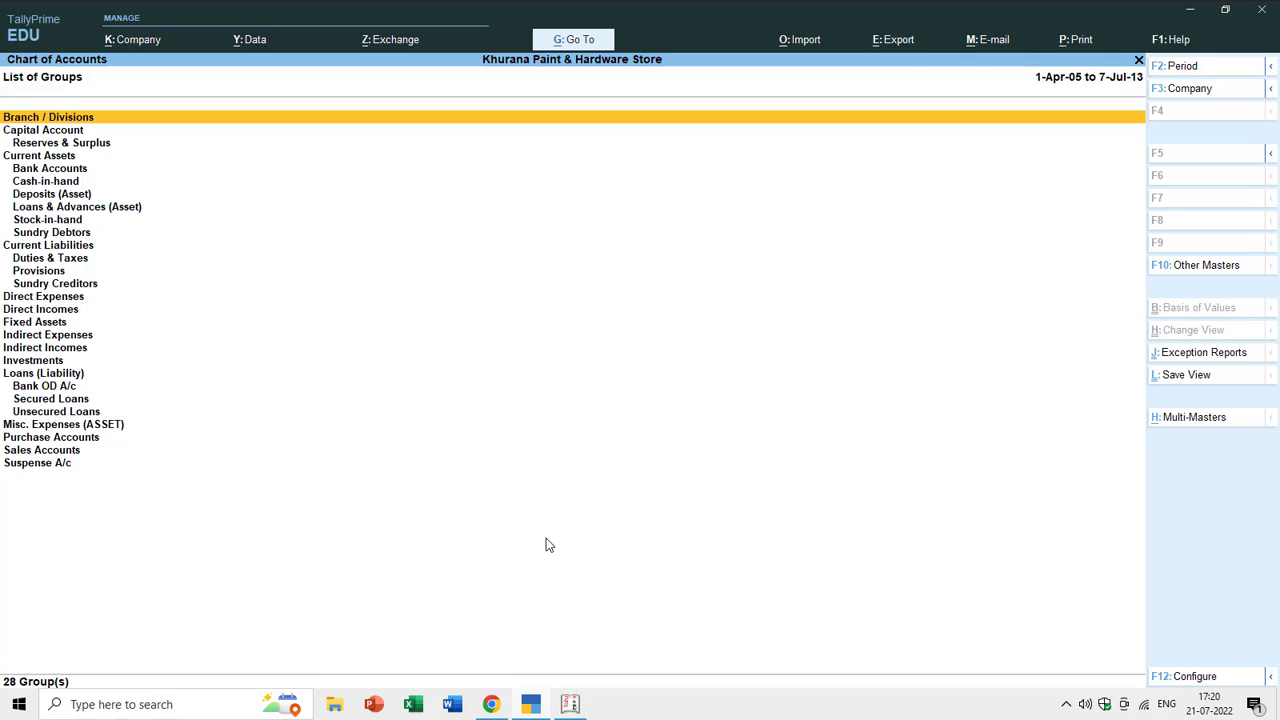
- Examine the sub-groups of Current Assets from Bank Accounts to Sundry Debtors, and the groups above them up to Branch / Divisions
key("Down")
key("Down")
key("Down")
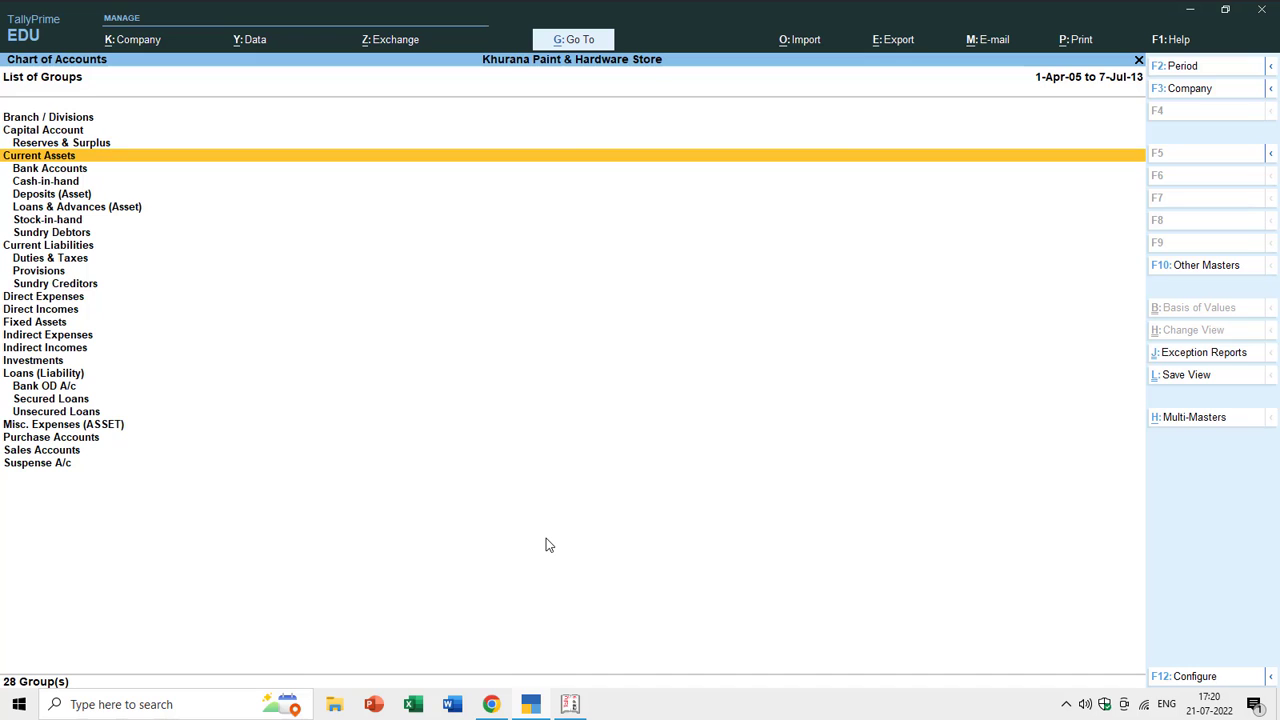
key("Down")
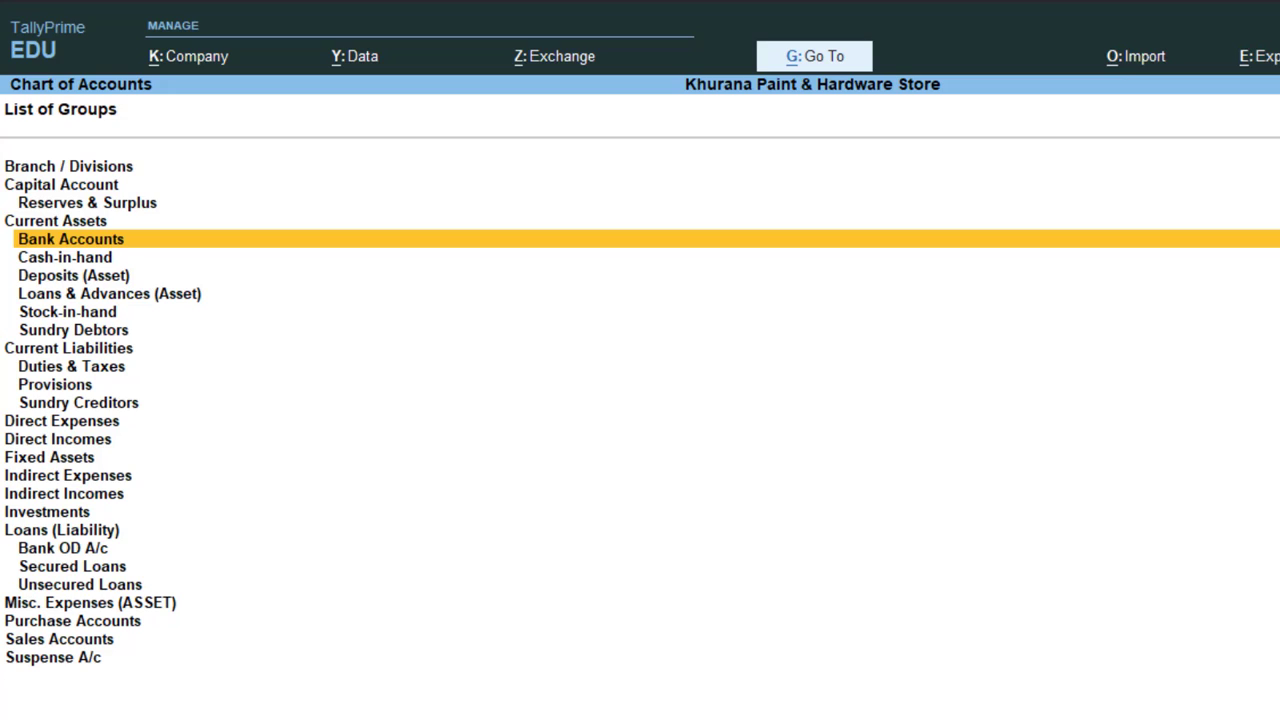
key("Down")
key("Down")
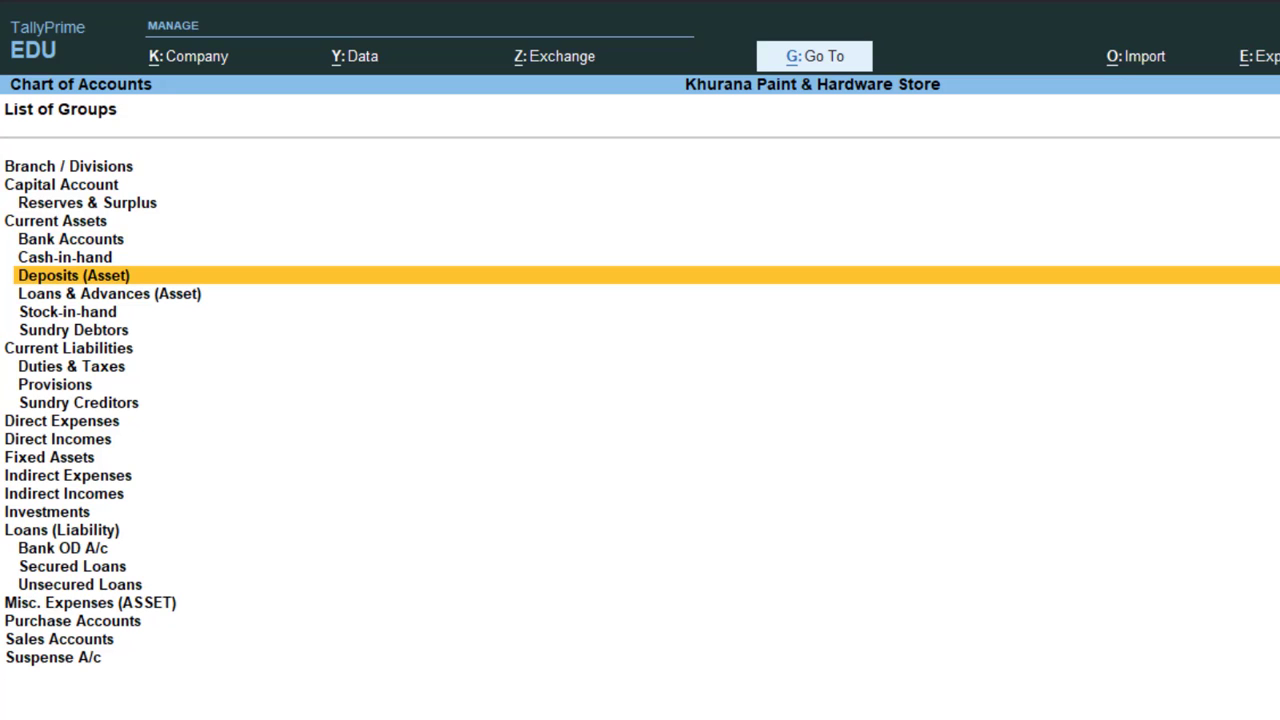
key("Down")
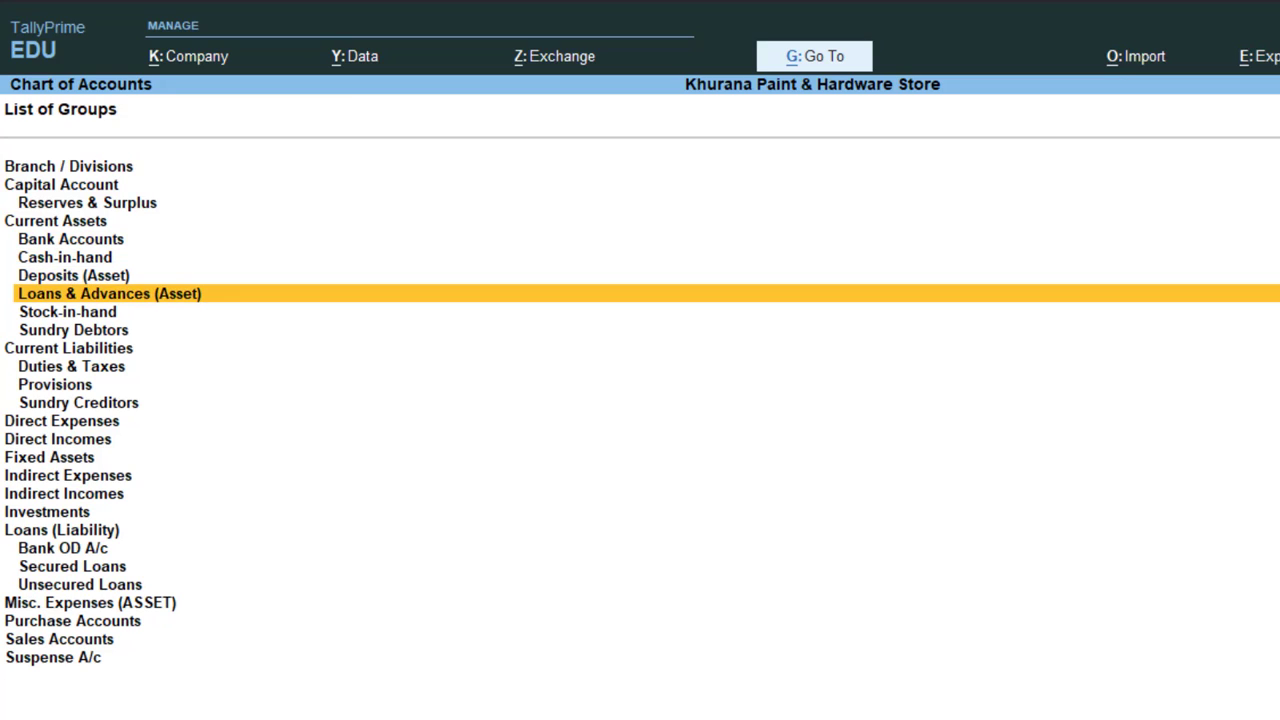
key("Down")
key("Down")
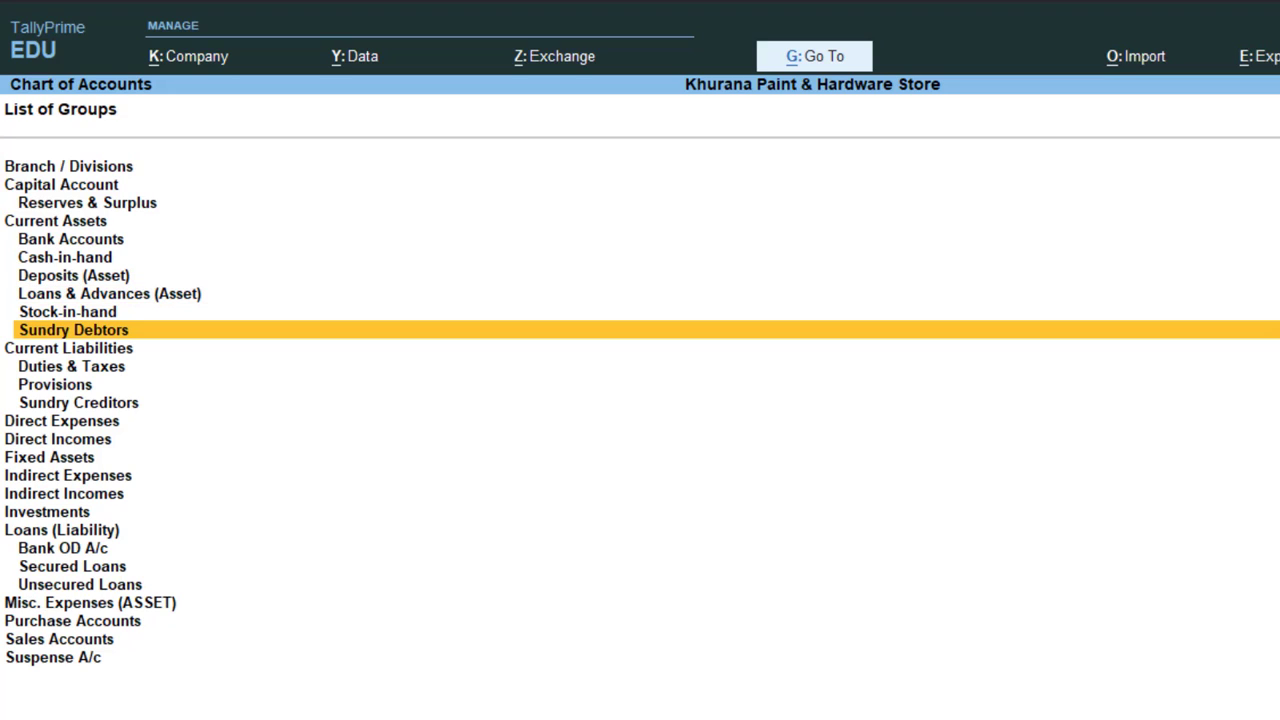
key("Up")
key("Up")
key("Up")
key("Up")
key("Up")
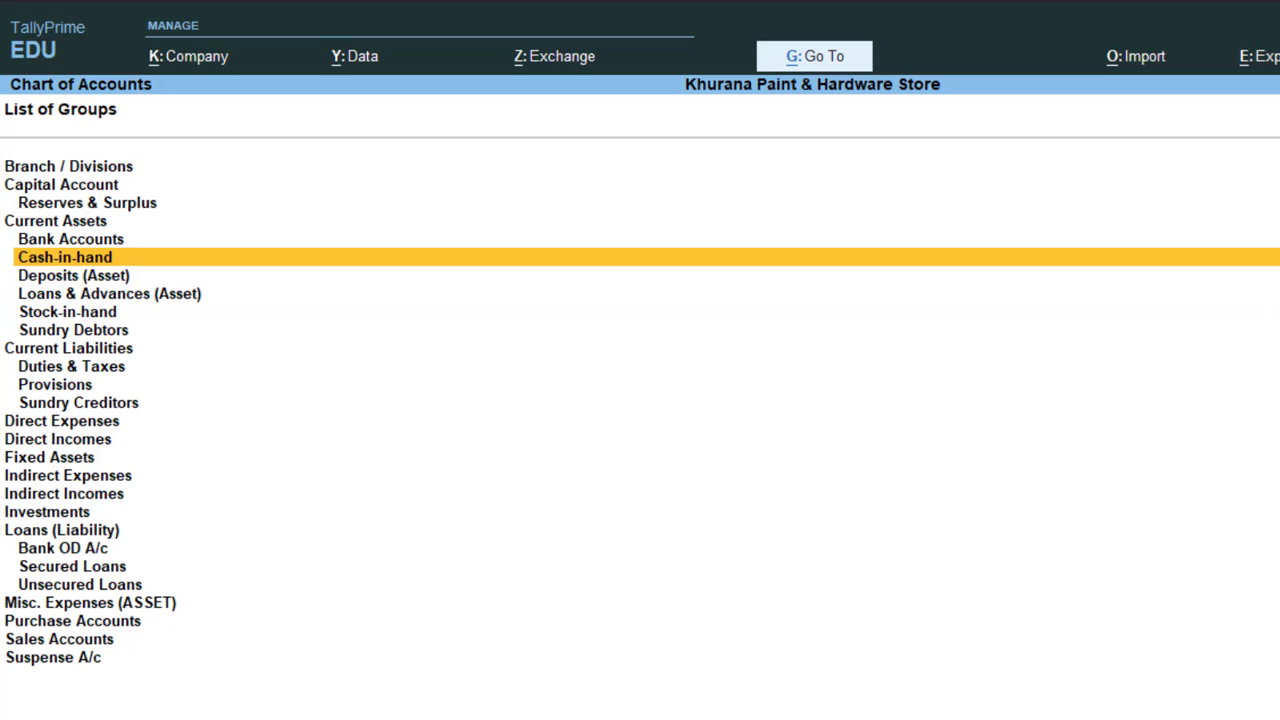
key("Up")
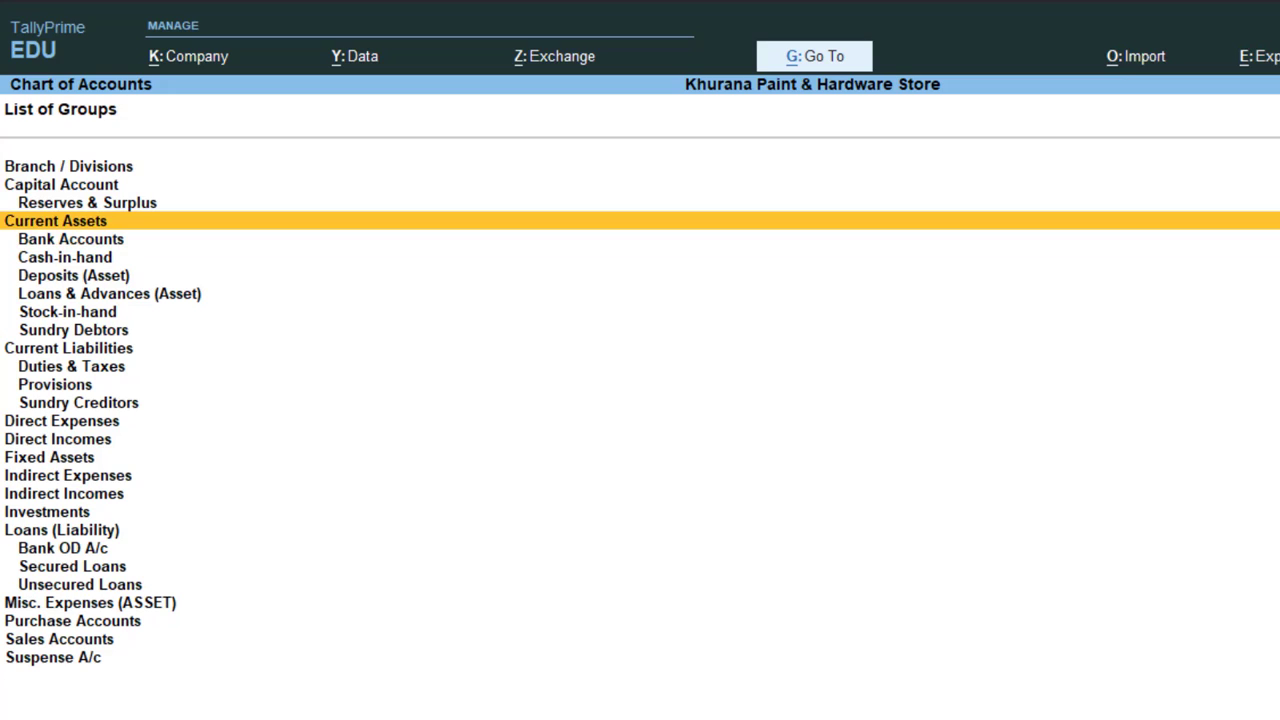
key("Up")
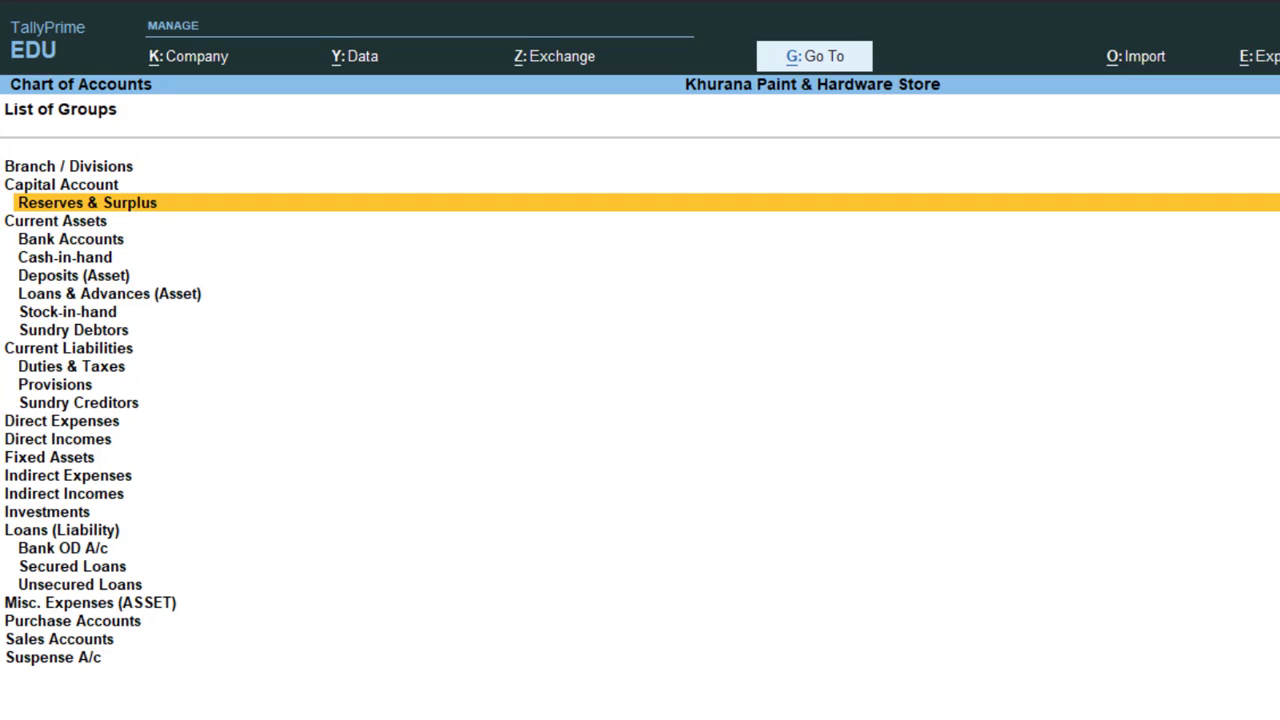
key("Up")
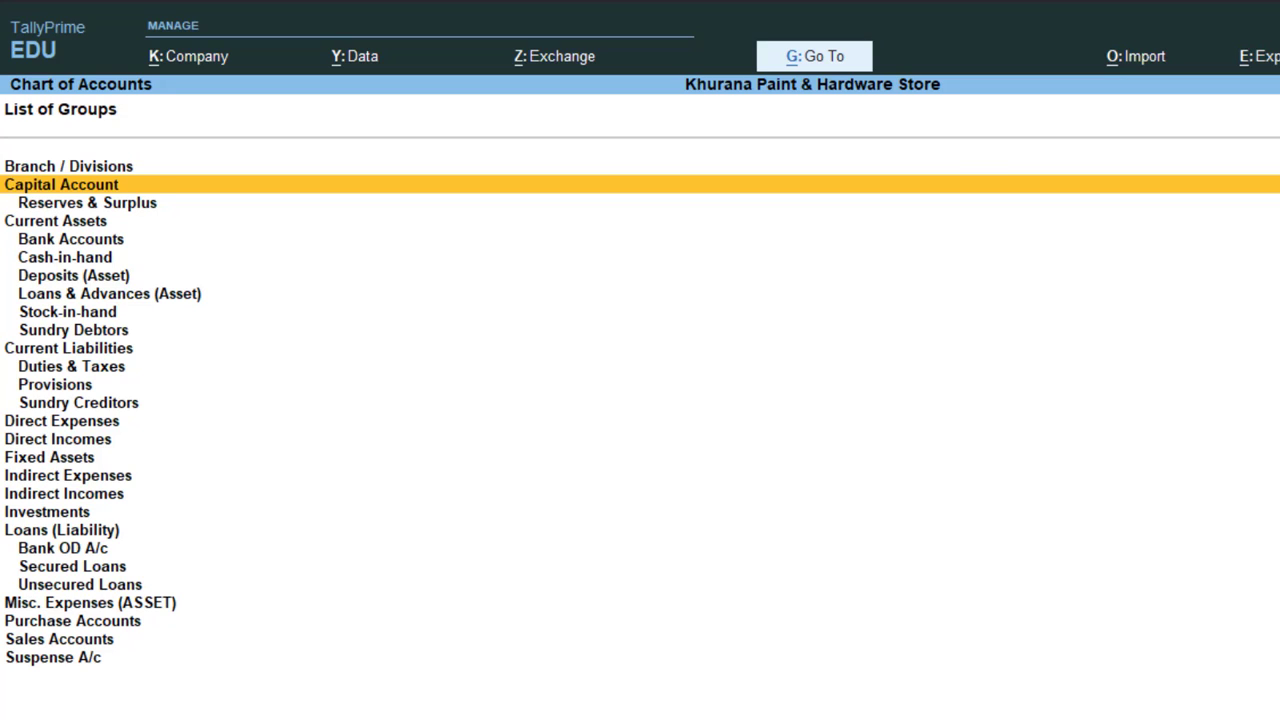
key("Up")
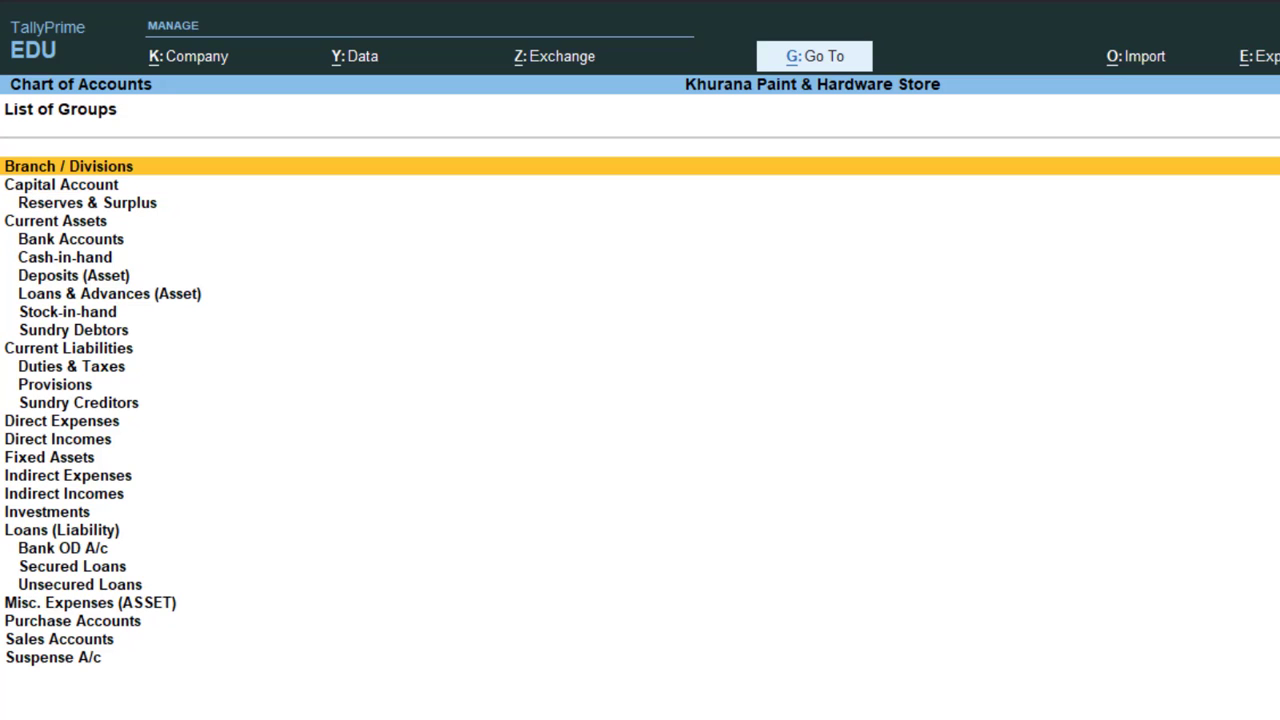
- Examine how primary groups and their sub-groups are arranged from Capital Account through Current Liabilities to Direct Expenses
key("Down")
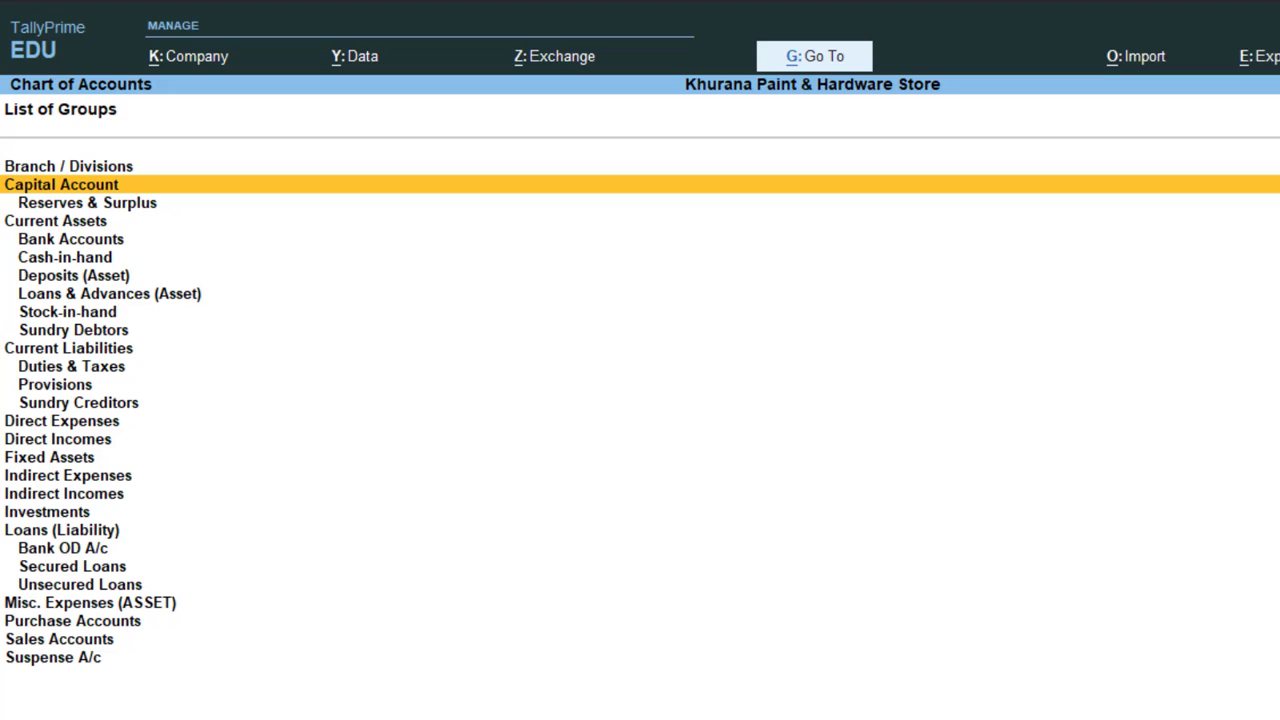
key("Down")
key("Down")
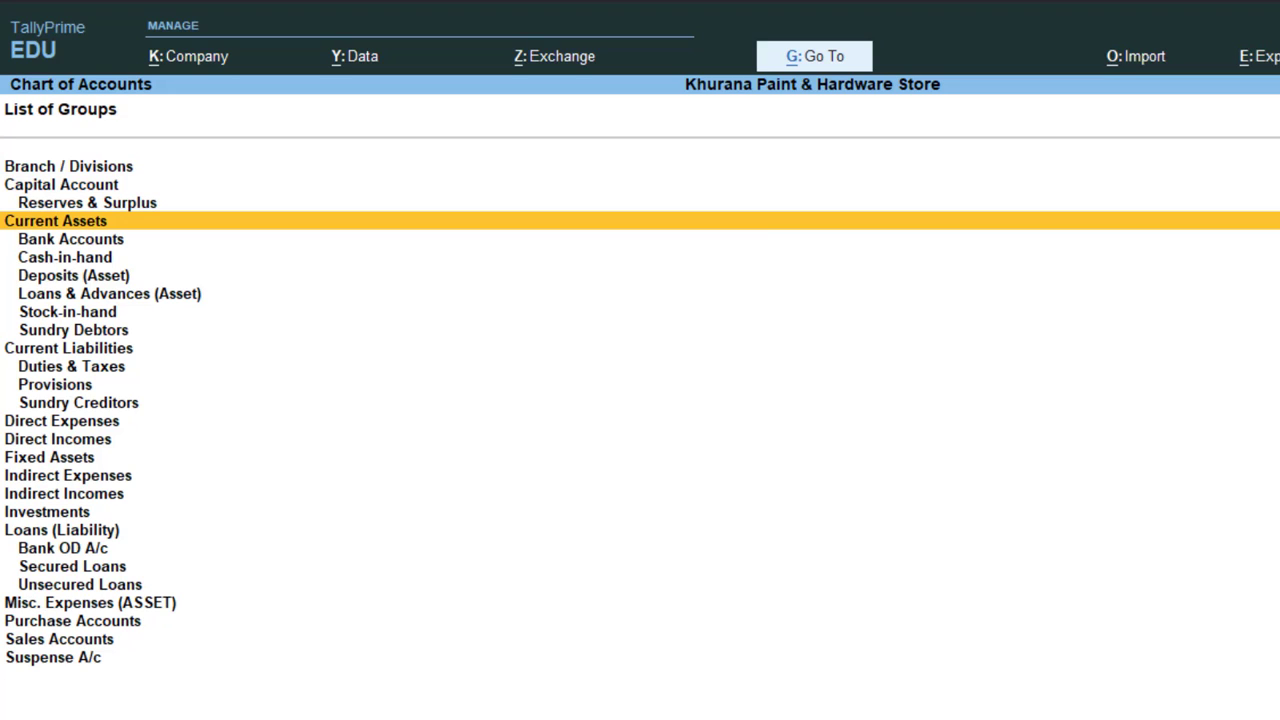
key("Down")
key("Down")
key("Down")
key("Down")
key("Down")
key("Down")
key("Down")
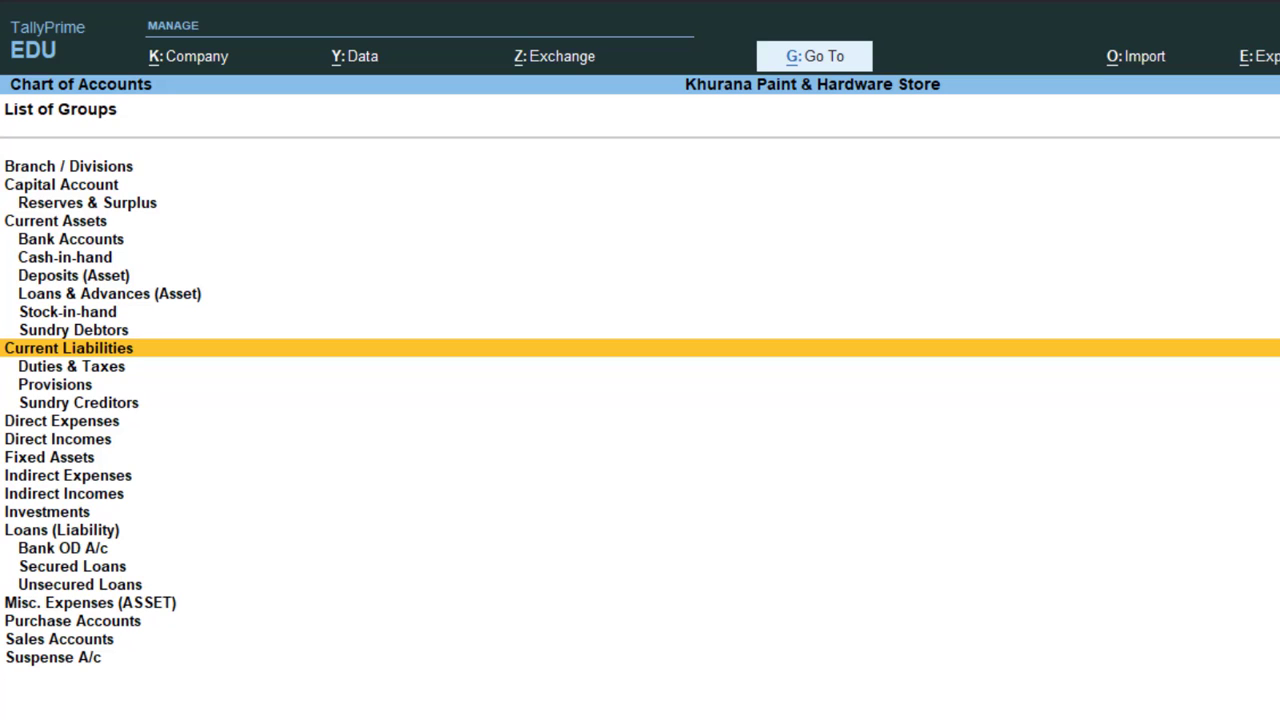
key("Down")
key("Down")
key("Down")
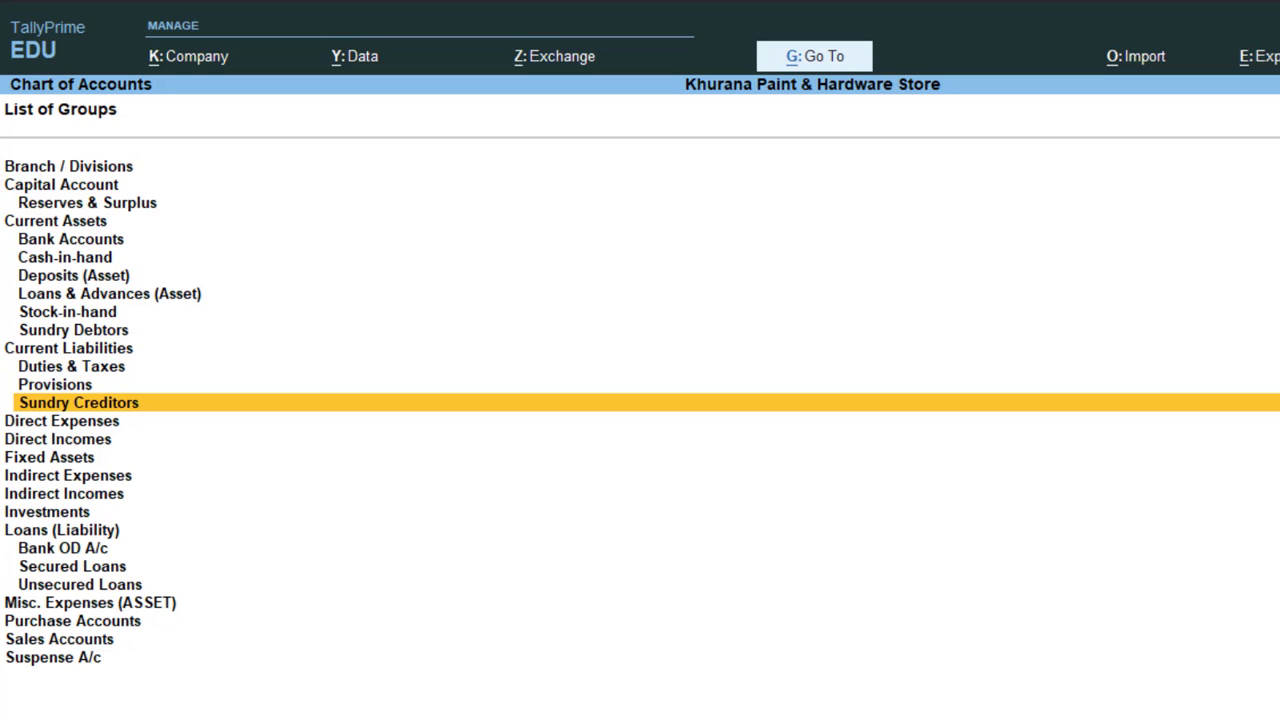
key("Down")
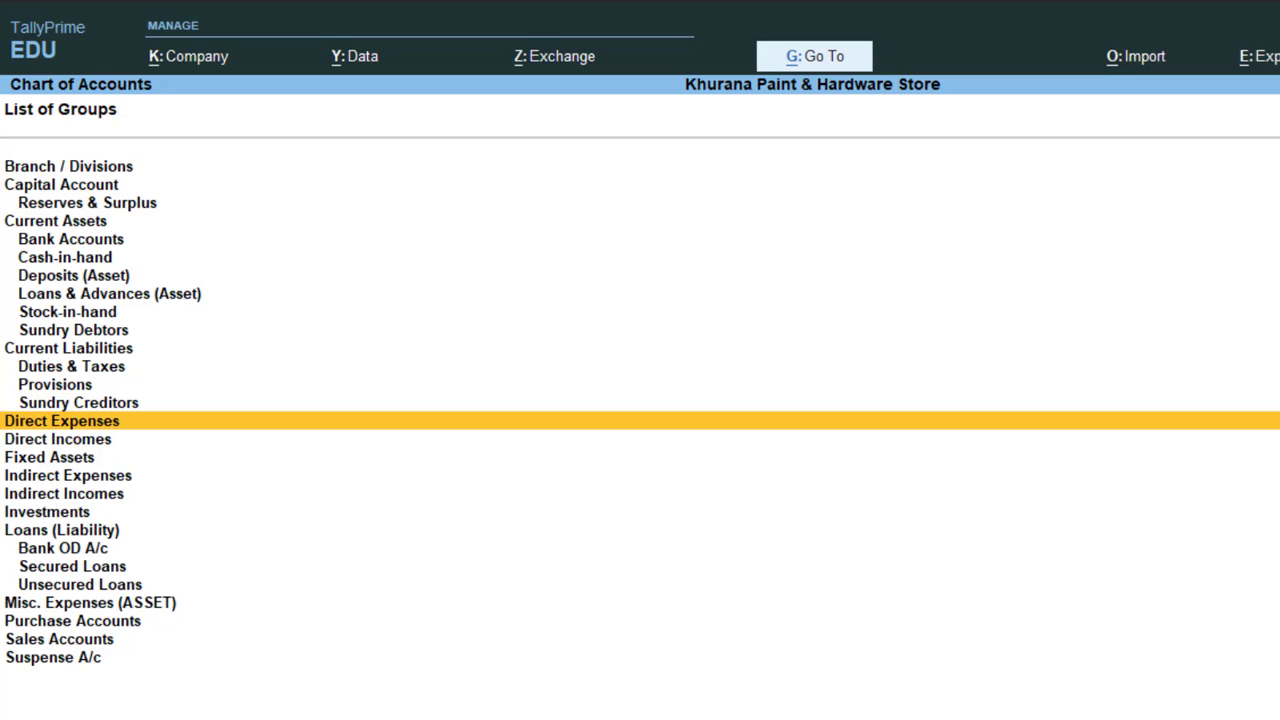
- Open the Branch / Divisions group for alteration and examine each group's parent and nature through to Current Assets
key("Home")
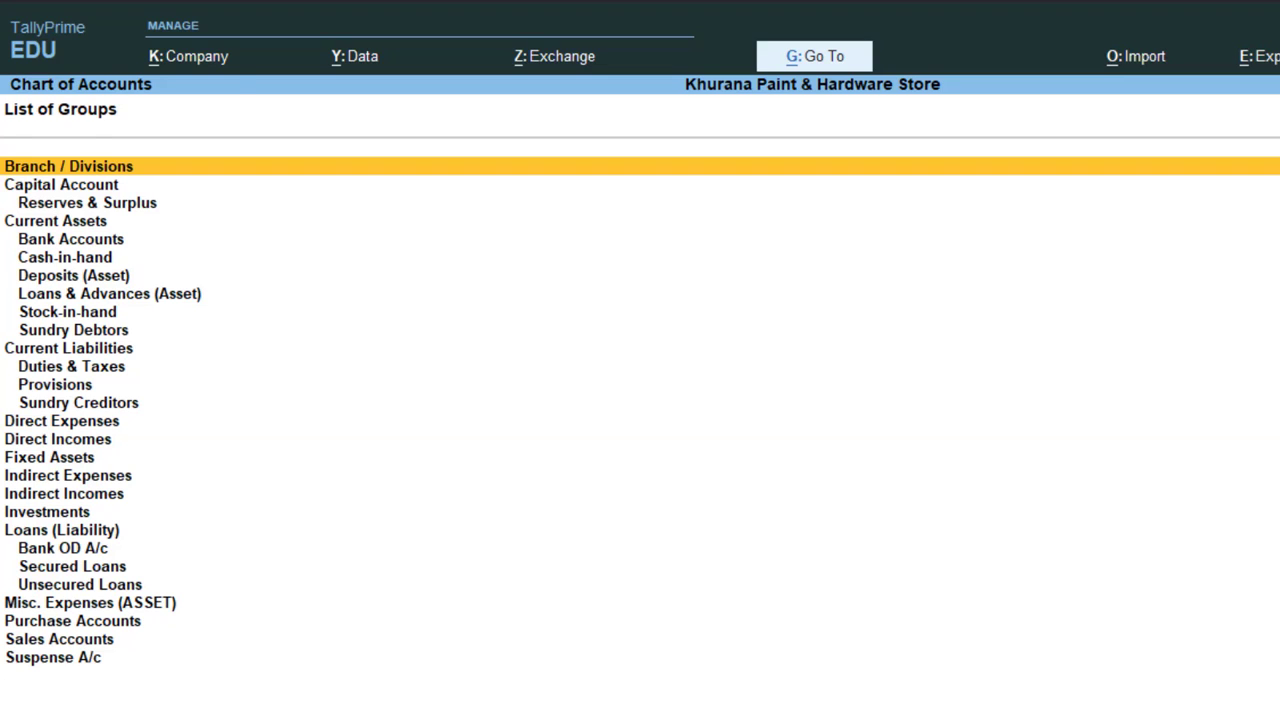
key("Return")
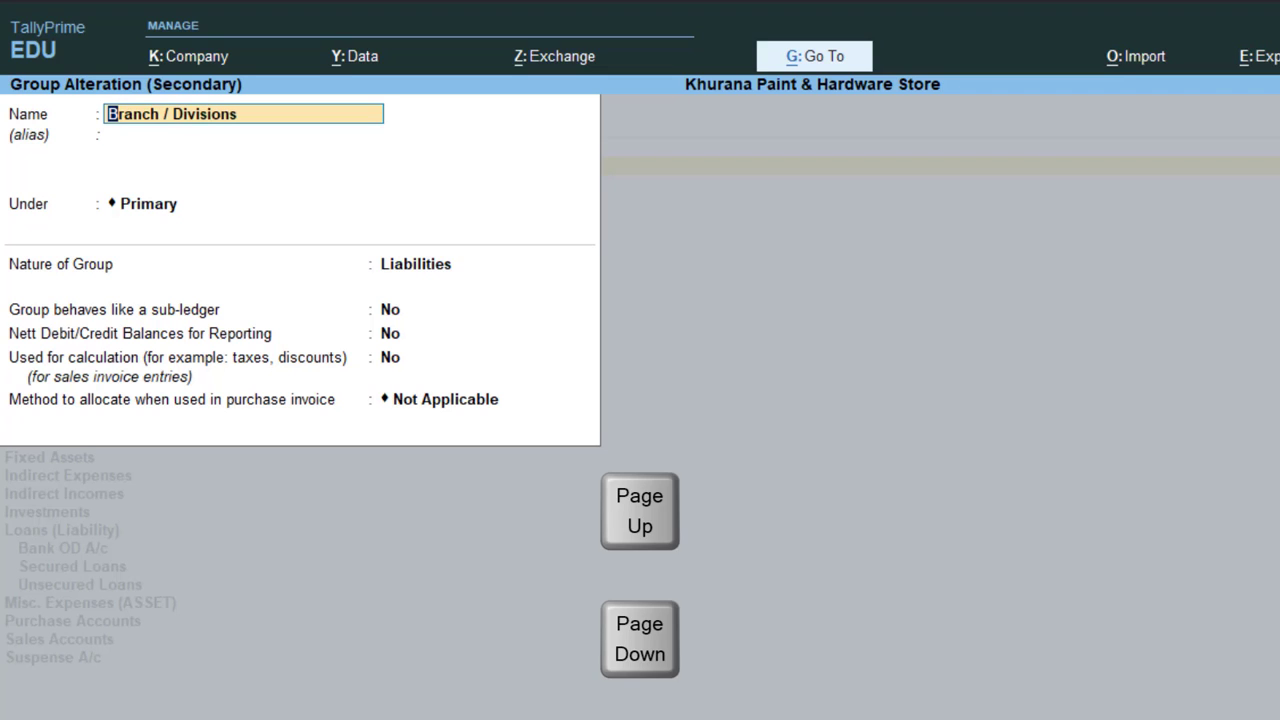
key("Page_Down")
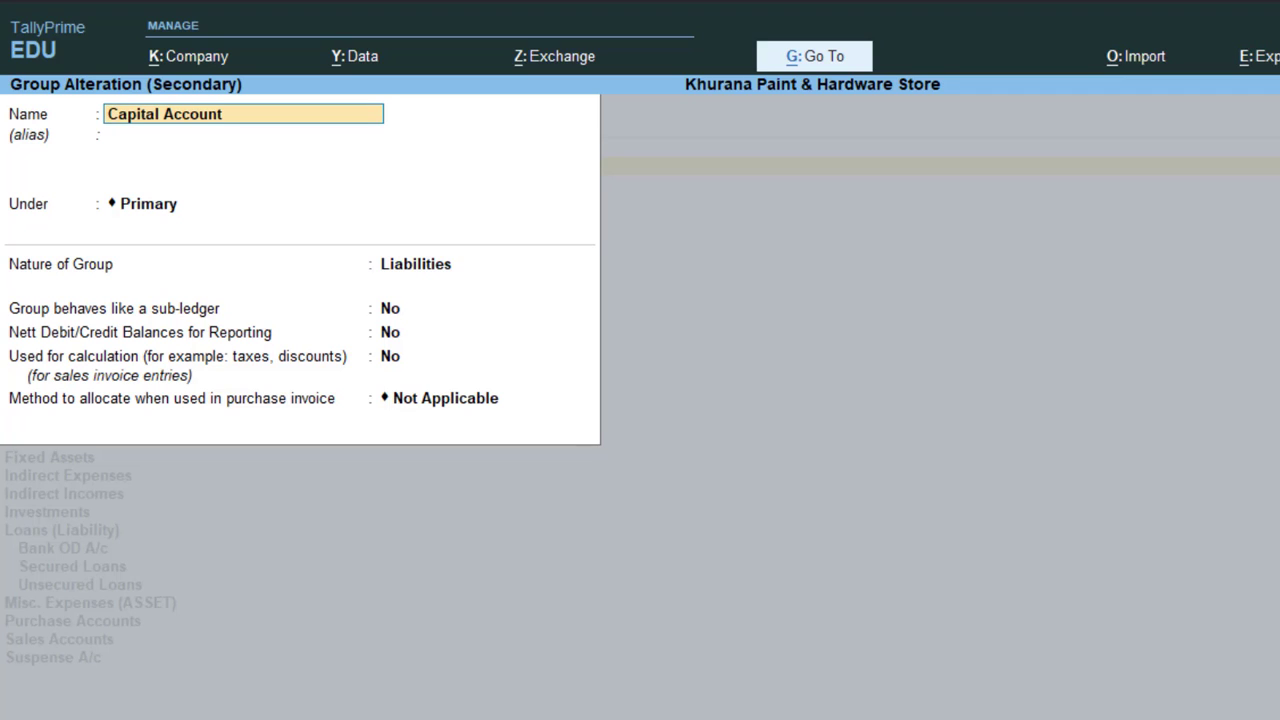
key("Page_Up")
key("Page_Down")
key("Page_Down")
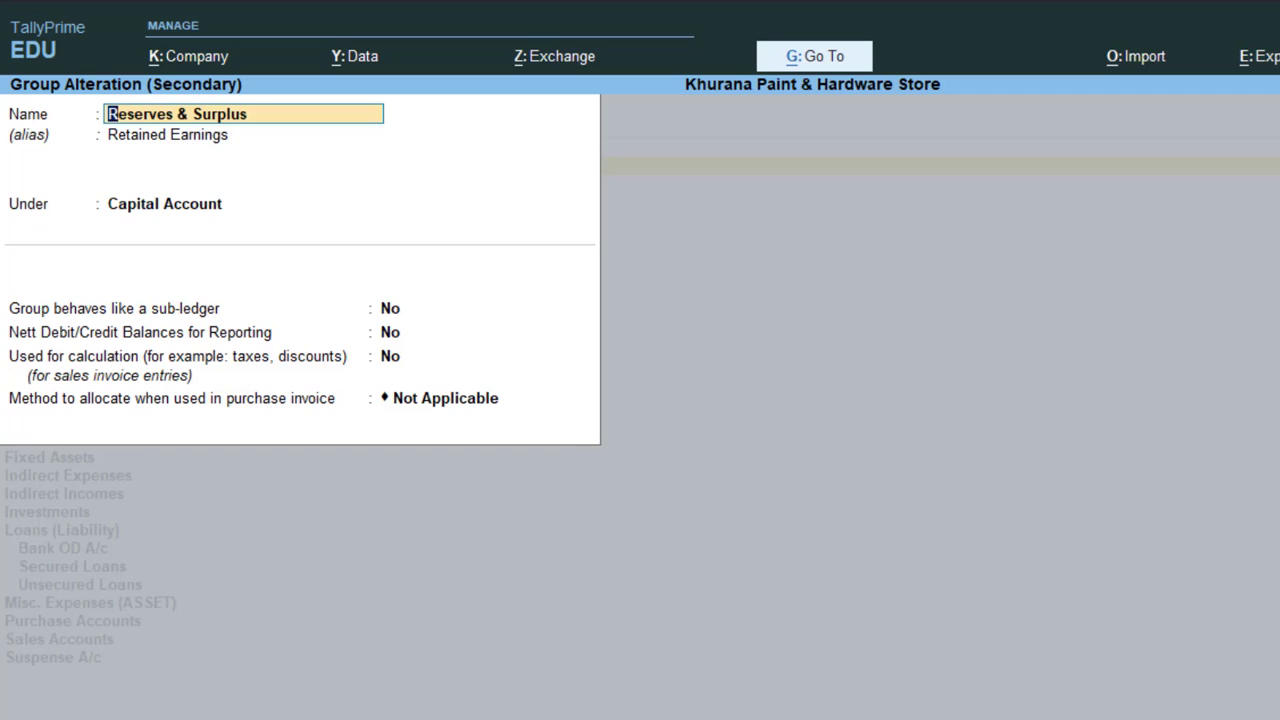
key("Page_Down")
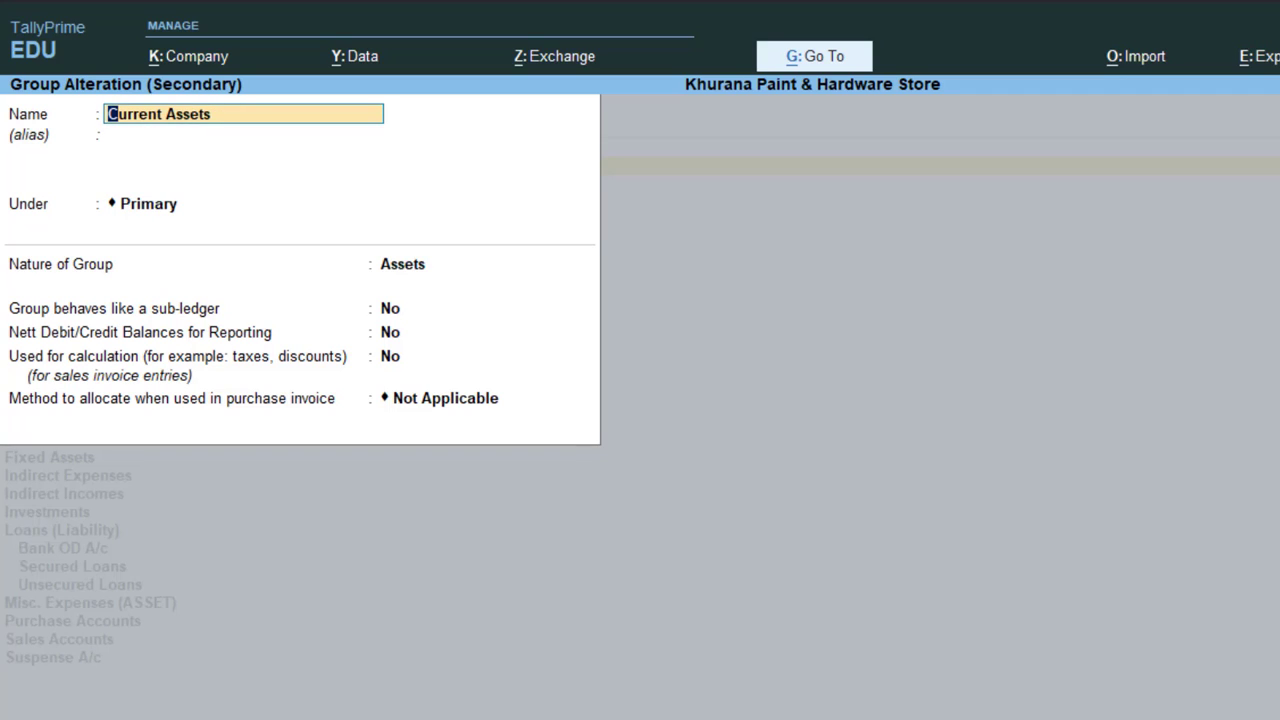
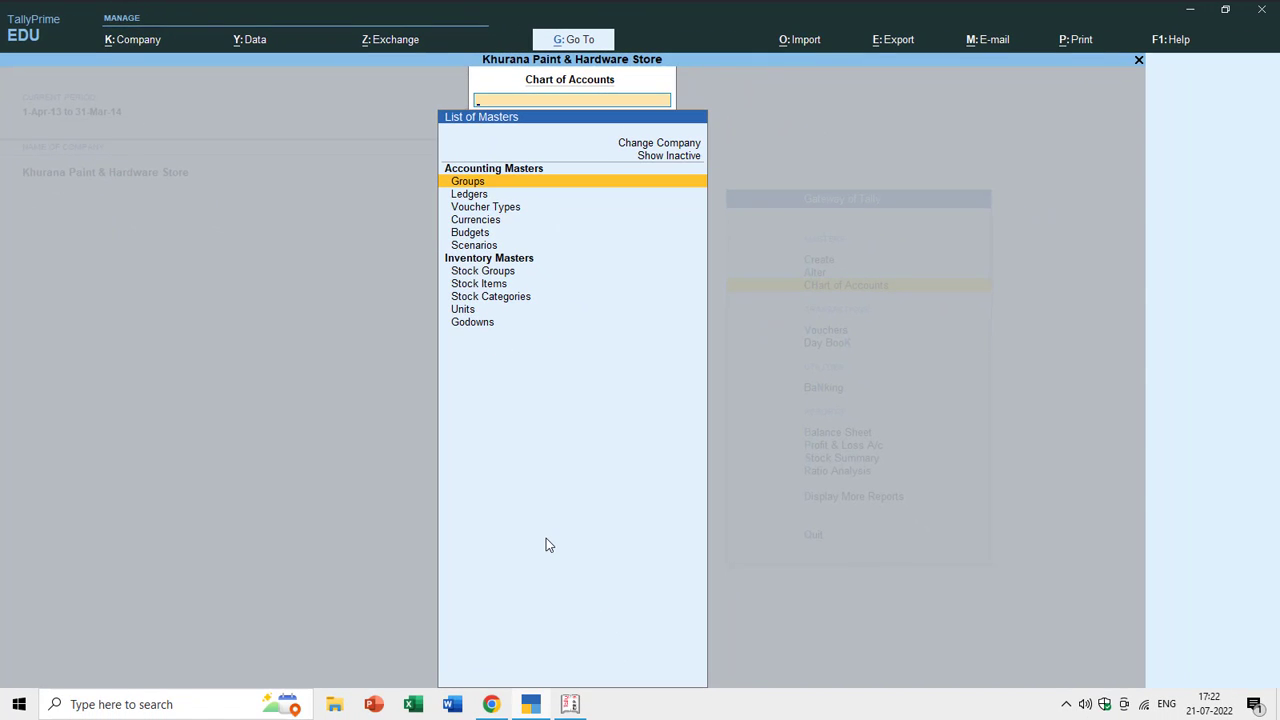
- Leave the Chart of Accounts and display the company's Trial Balance in its detailed form
key("Escape")
key("Down")
key("Down")
key("Down")
key("Down")
key("Down")
key("Down")
key("Down")
key("Down")
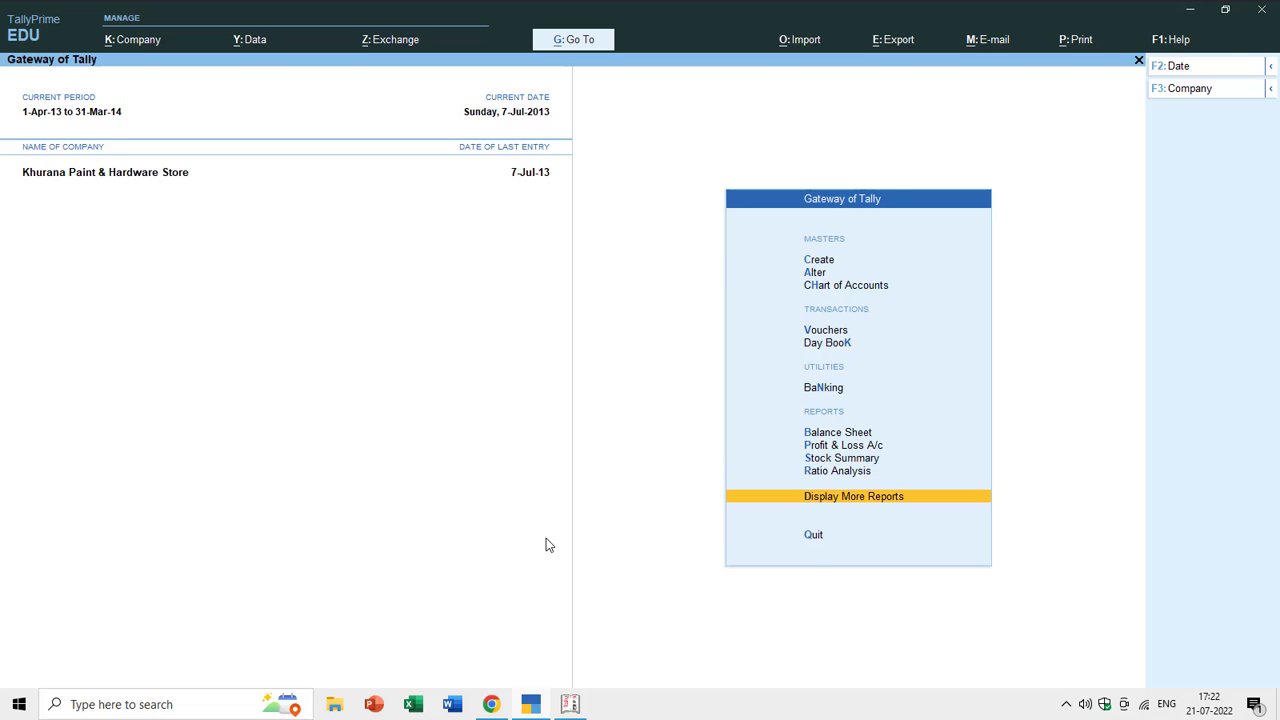
key("Return")
key("Return")
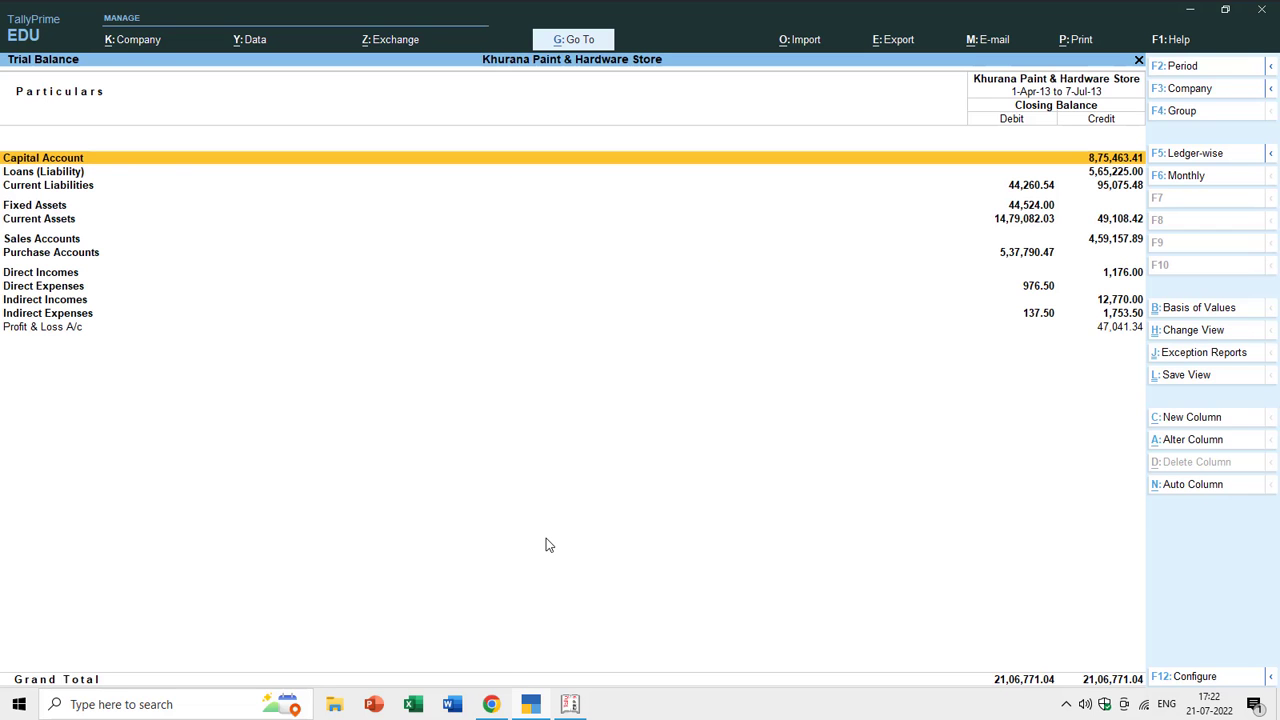
key("alt+F1")
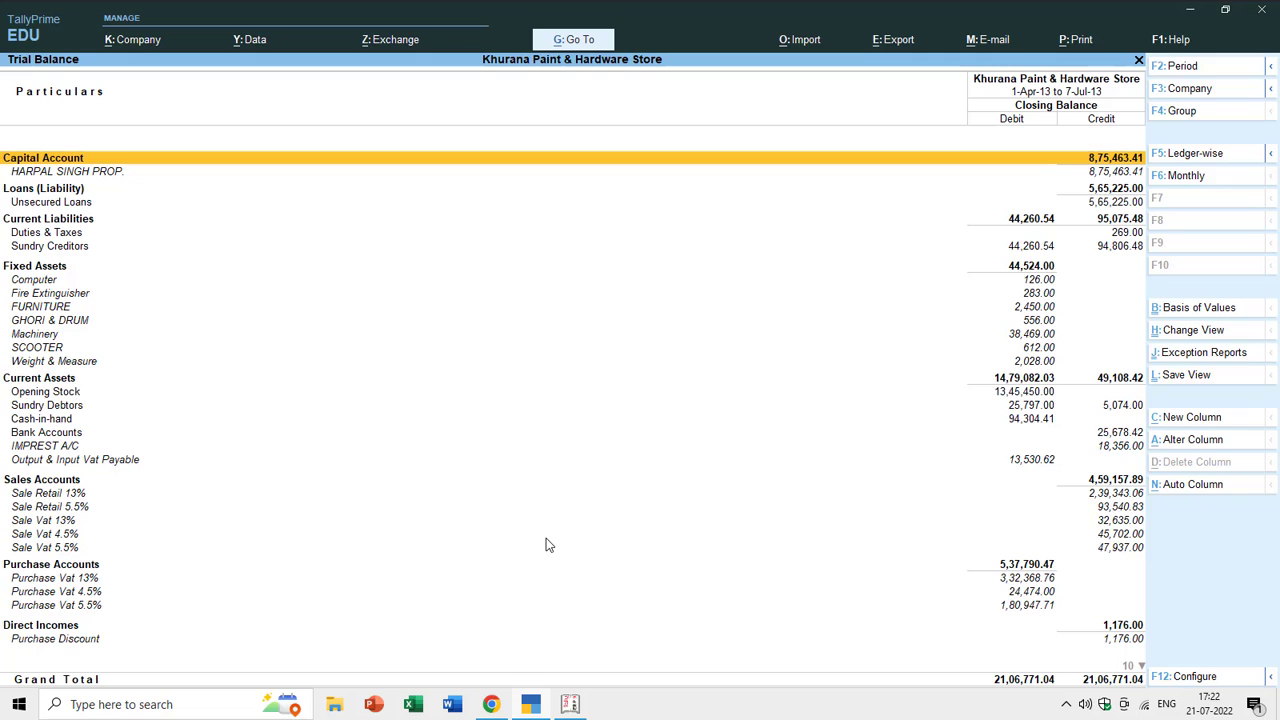
- Examine how the Capital Account and Loans (Liability) groups break down into their ledger and sub-group in the Trial Balance
key("Down")
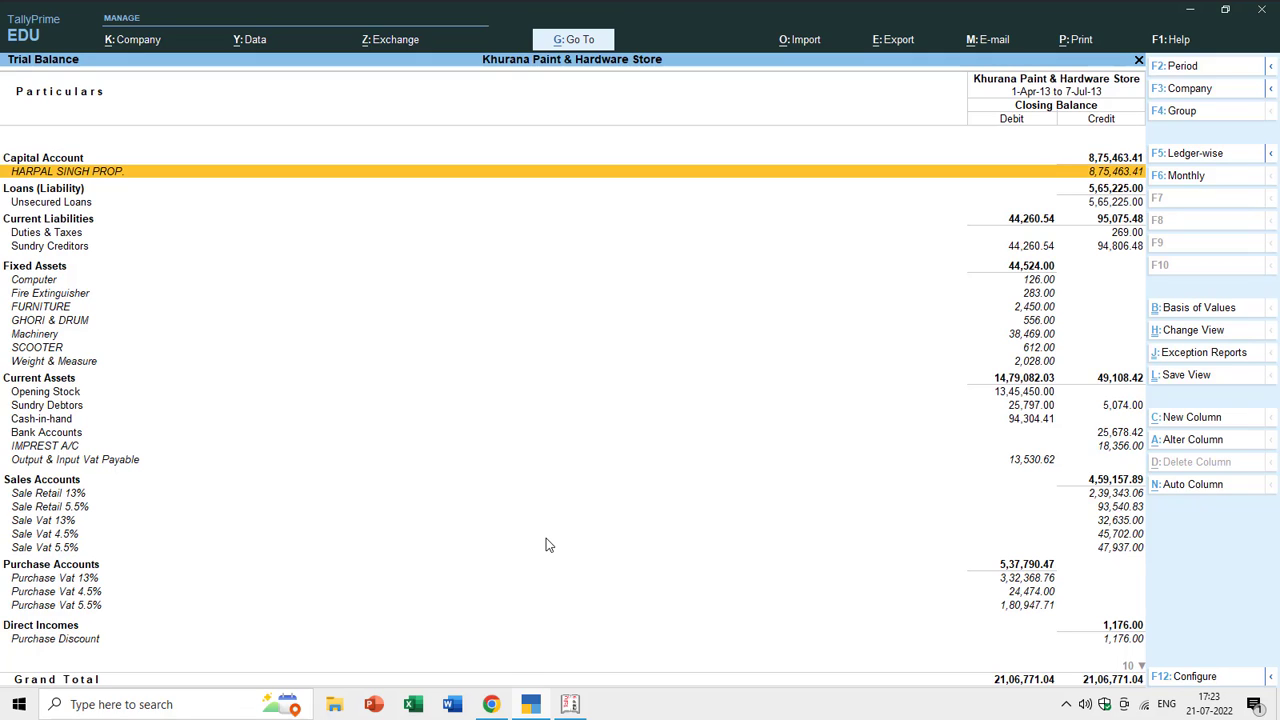
key("Up")
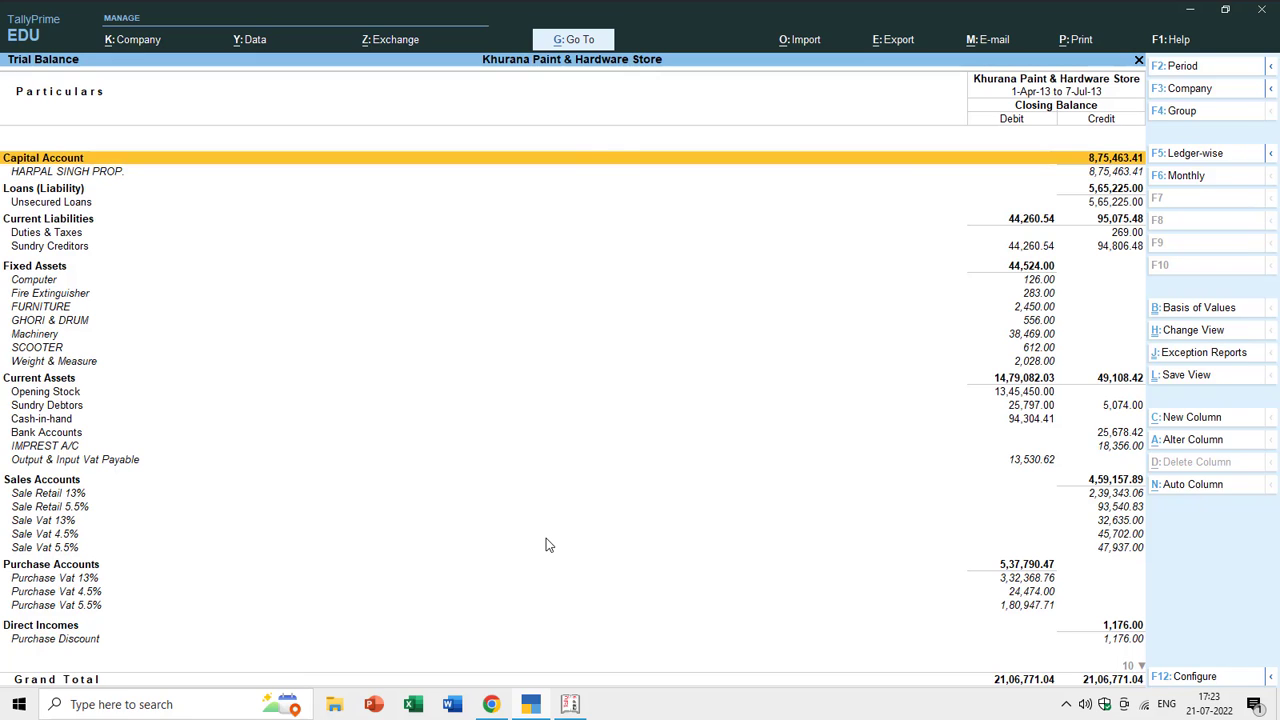
key("Down")
key("Down")
key("Down")
key("Up")
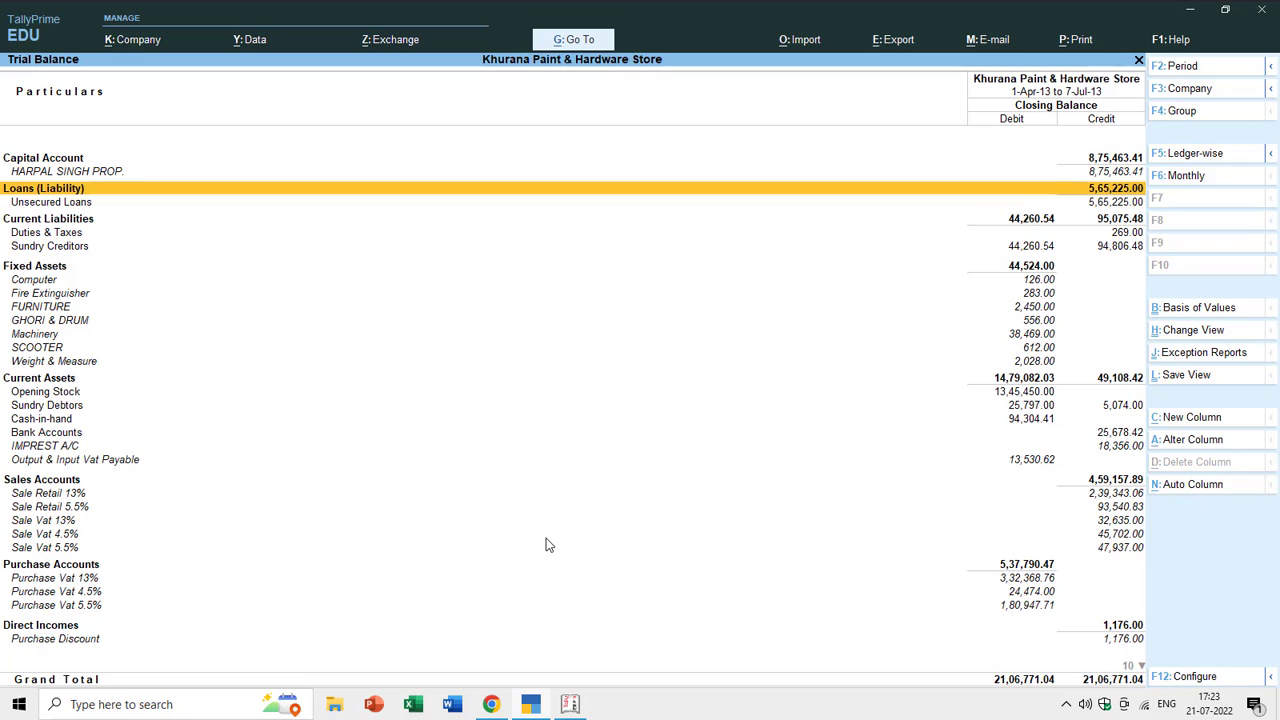
key("Down")
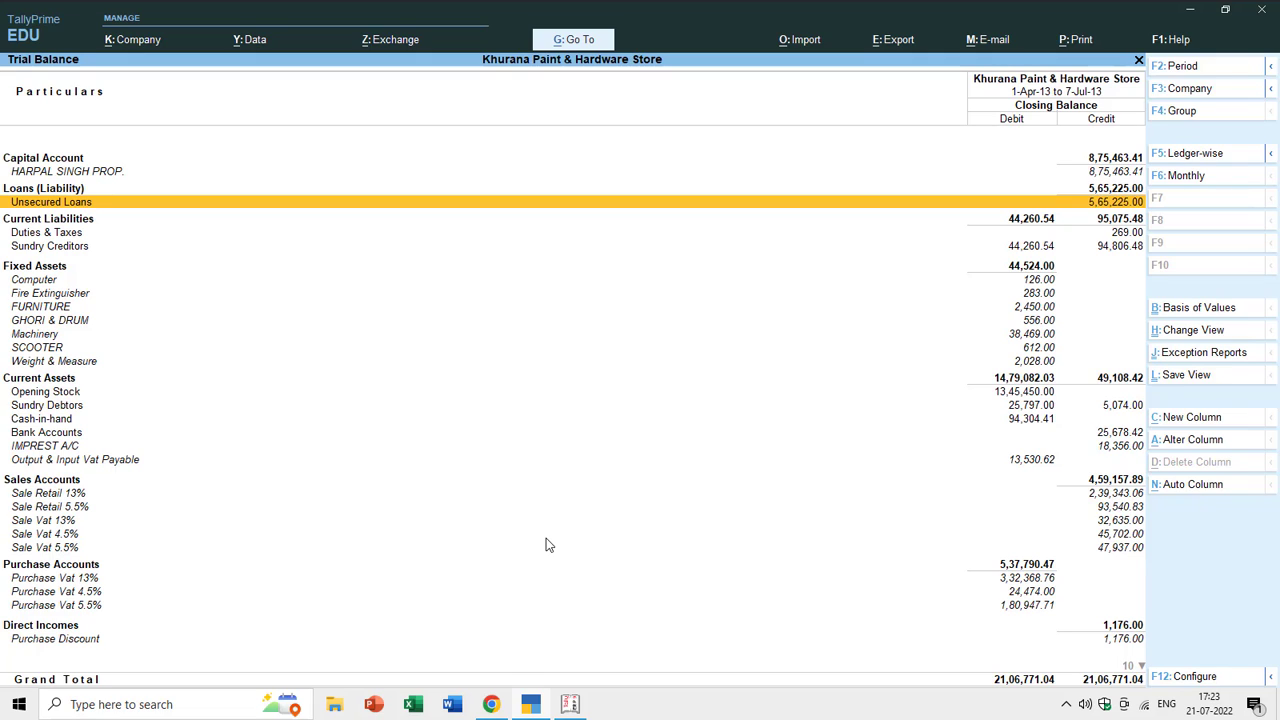
key("Up")
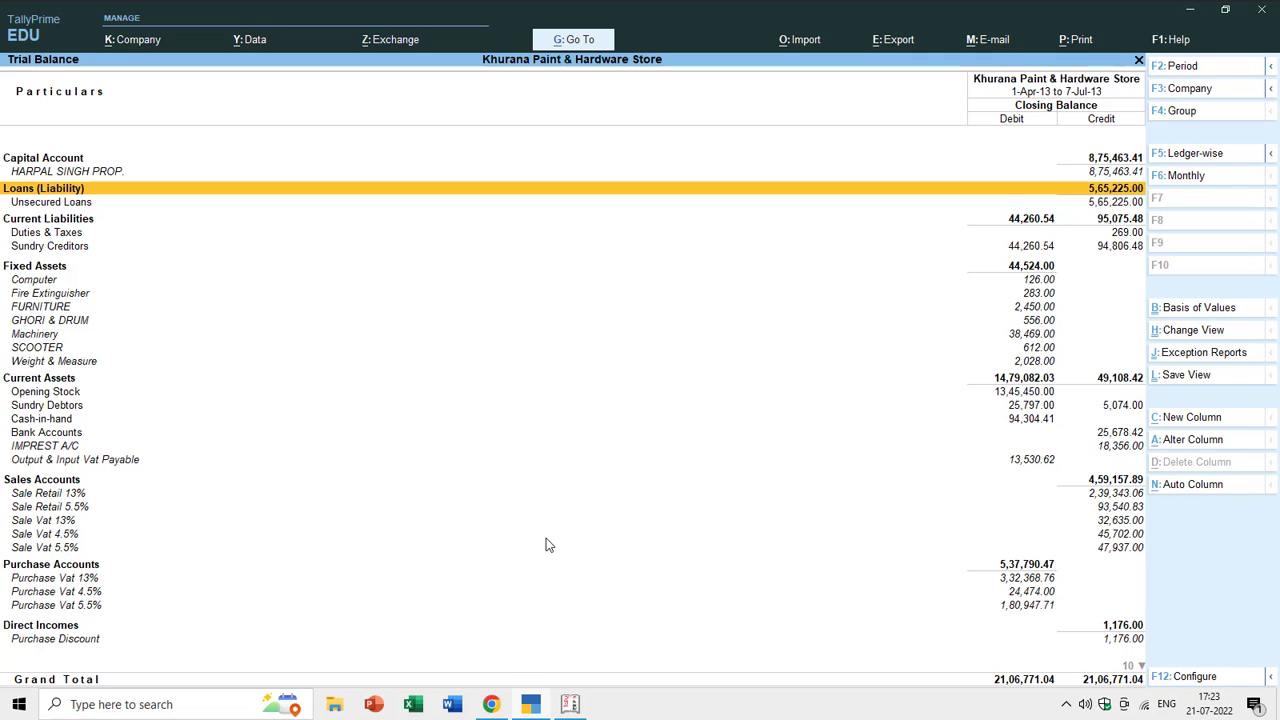
key("Down")
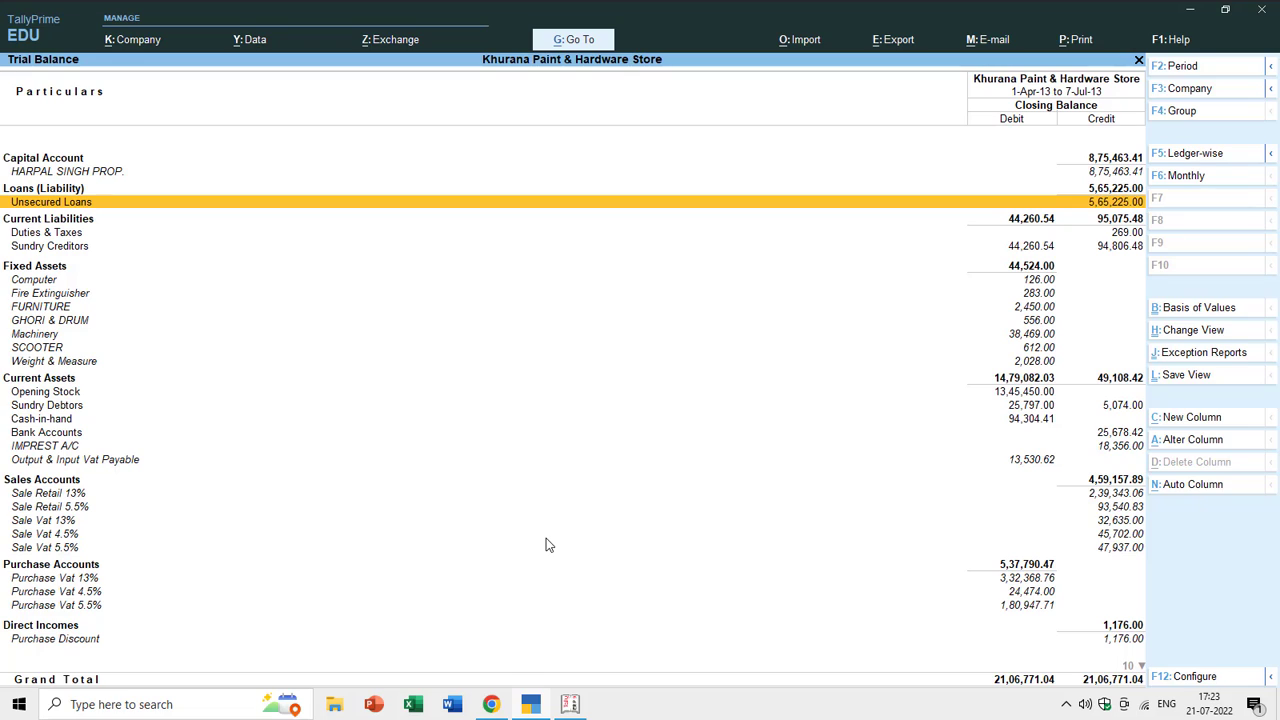
- View the Unsecured Loans group summary, return to the Trial Balance and expand that sub-group's ledgers in place
key("Return")
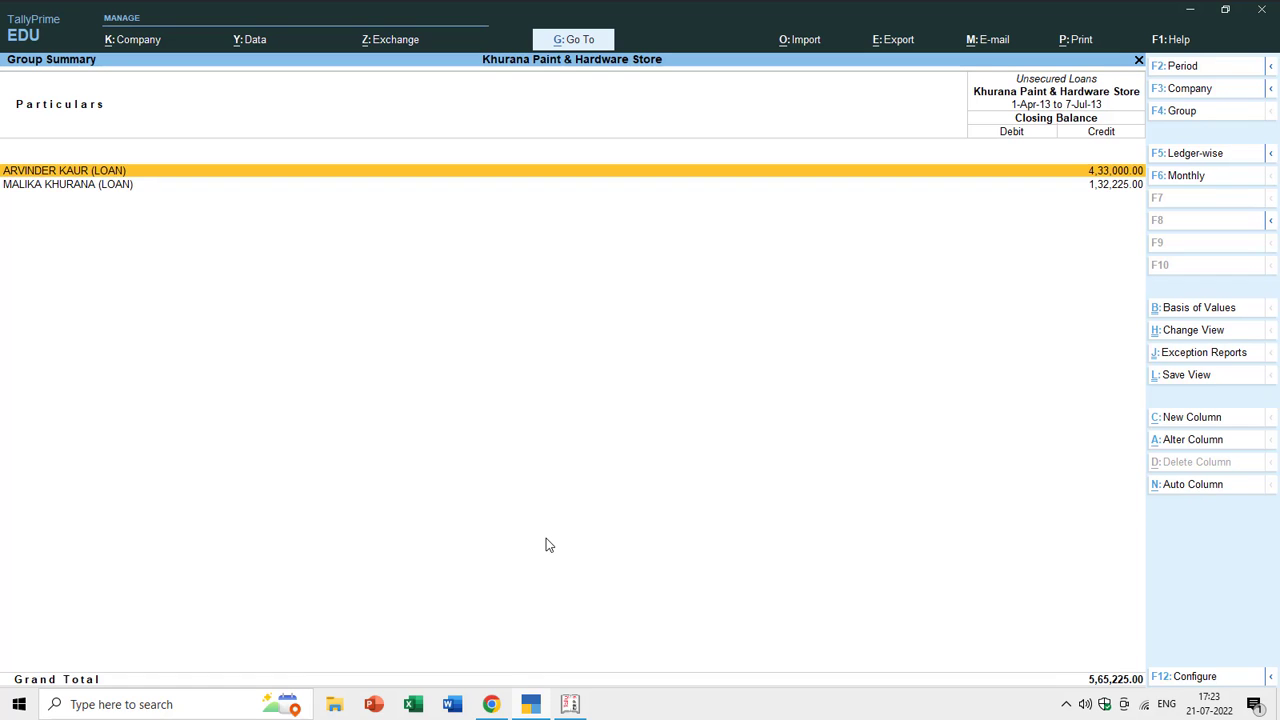
key("Escape")
key("shift+Return")
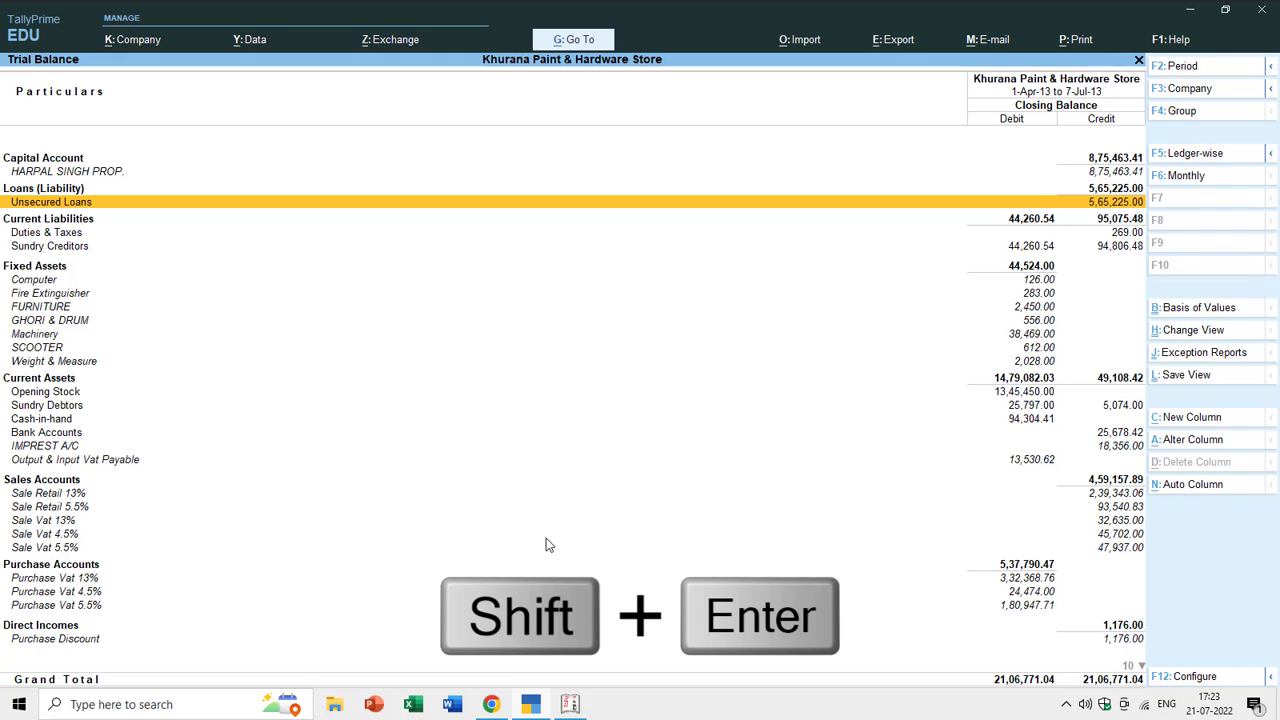
key("shift+Return")
key("Down")
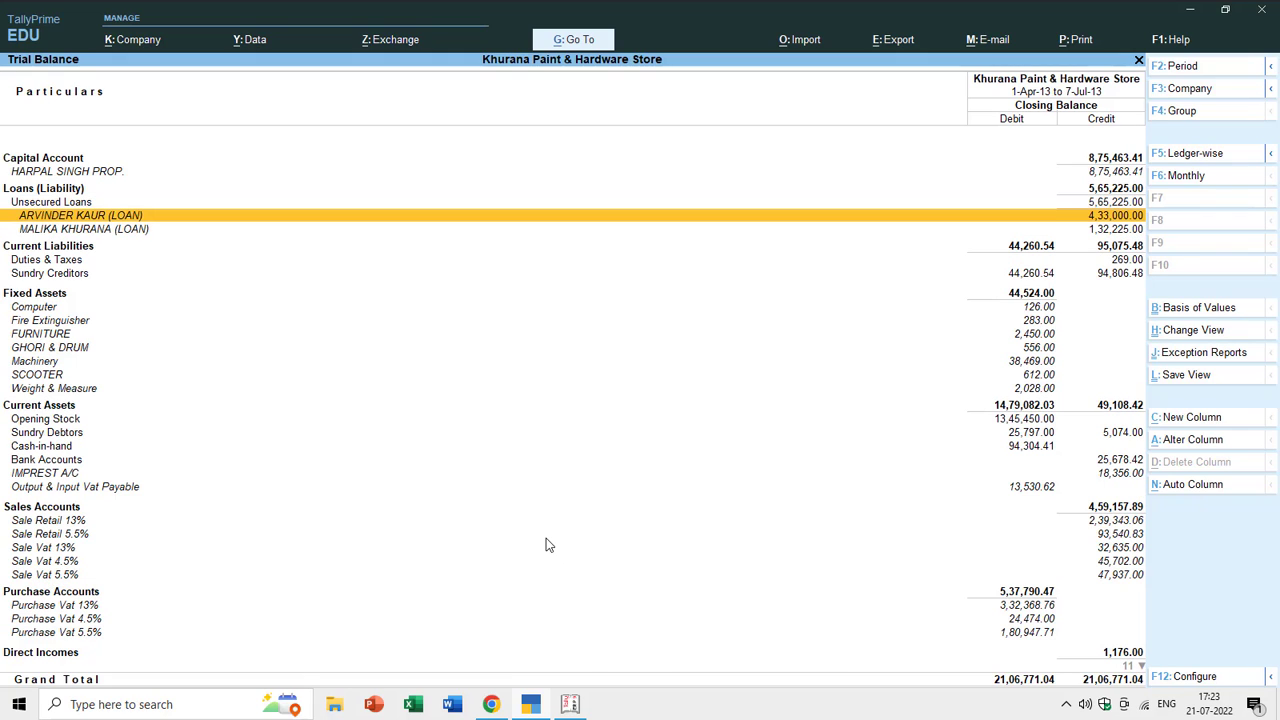
- Expand the Sundry Creditors sub-group of Current Liabilities in place to list its ledgers
key("Down")
key("Down")
key("Down")
key("Down")
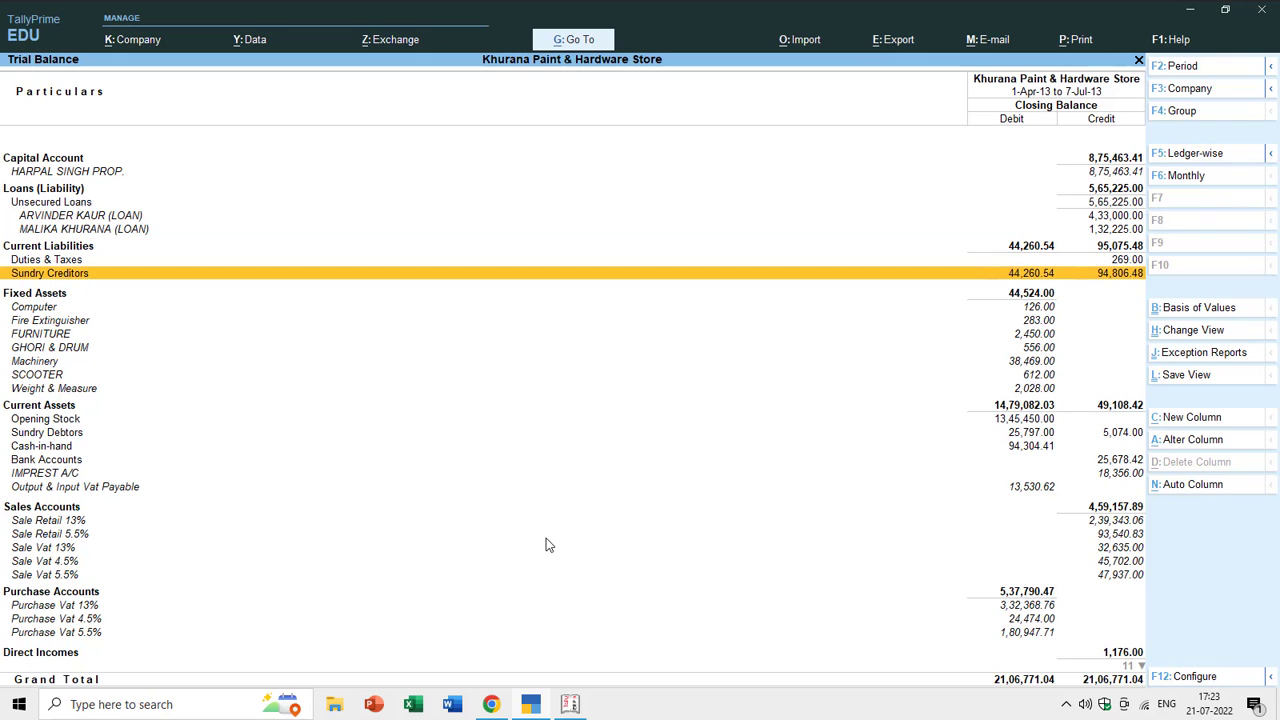
key("shift+Return")
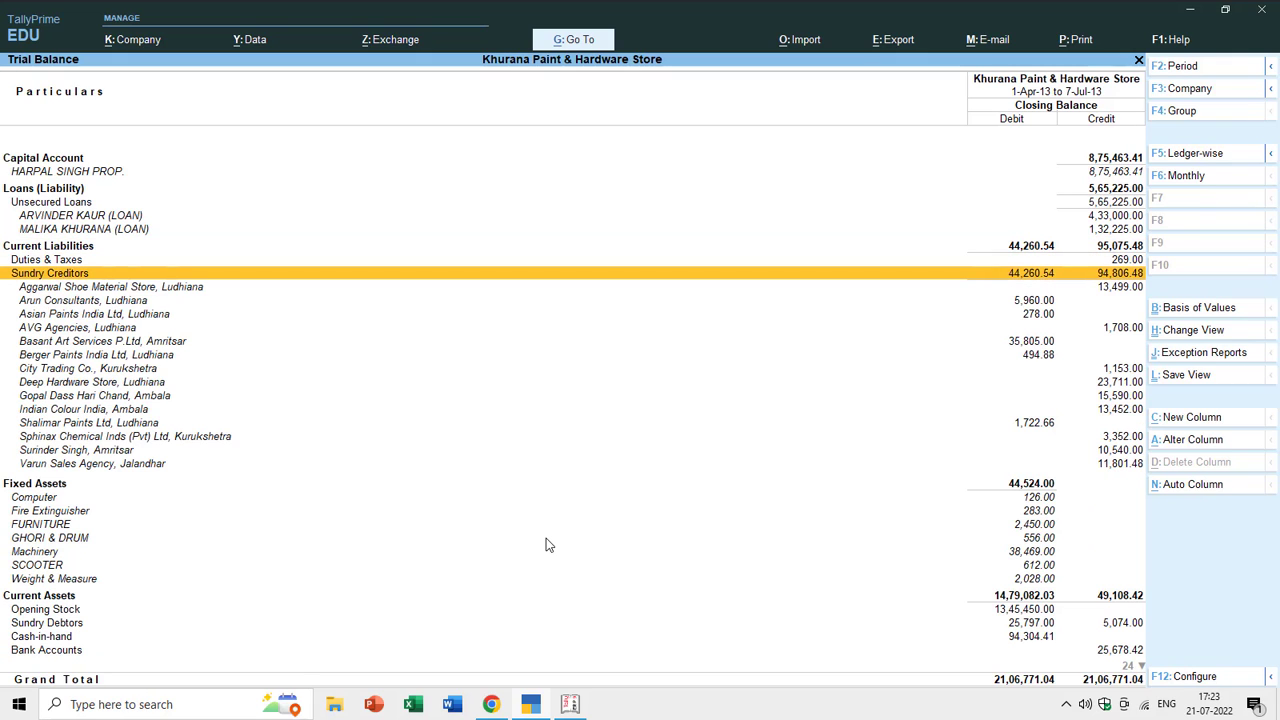
- Examine the party ledgers and their cities listed under Sundry Creditors
key("Down")
key("Down")
key("Down")
key("Down")
key("Down")
key("Down")
key("Down")
key("Down")
key("Down")
key("Down")
key("Down")
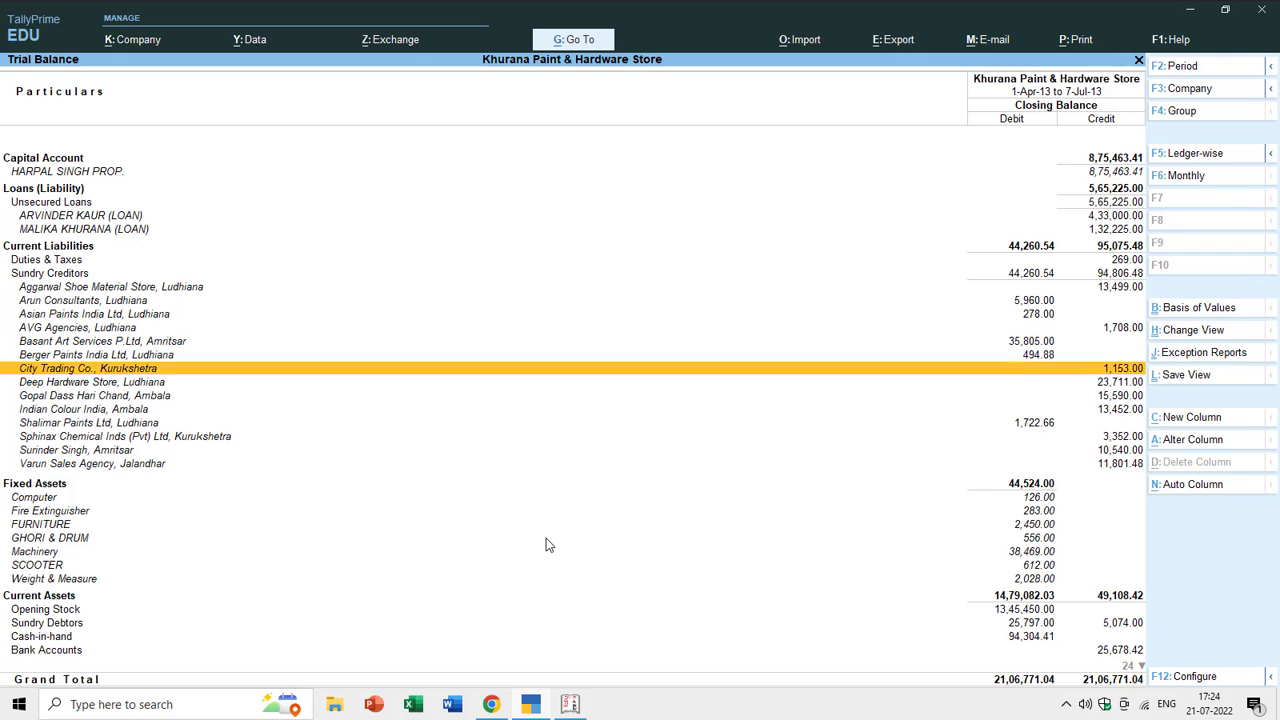
key("Down")
key("Down")
key("Down")
key("Up")
key("Up")
key("Up")
key("Up")
key("Up")
key("Up")
key("Up")
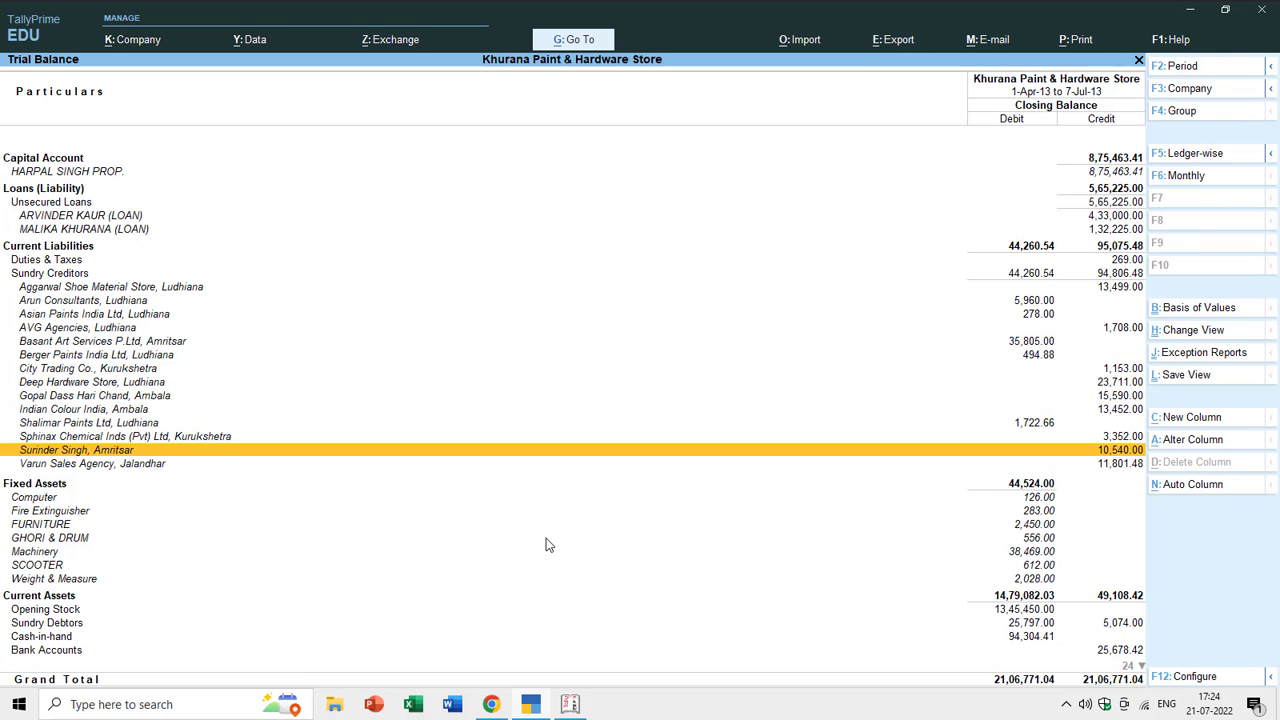
key("Up")
key("Up")
key("Up")
key("Up")
key("Up")
key("Up")
key("Up")
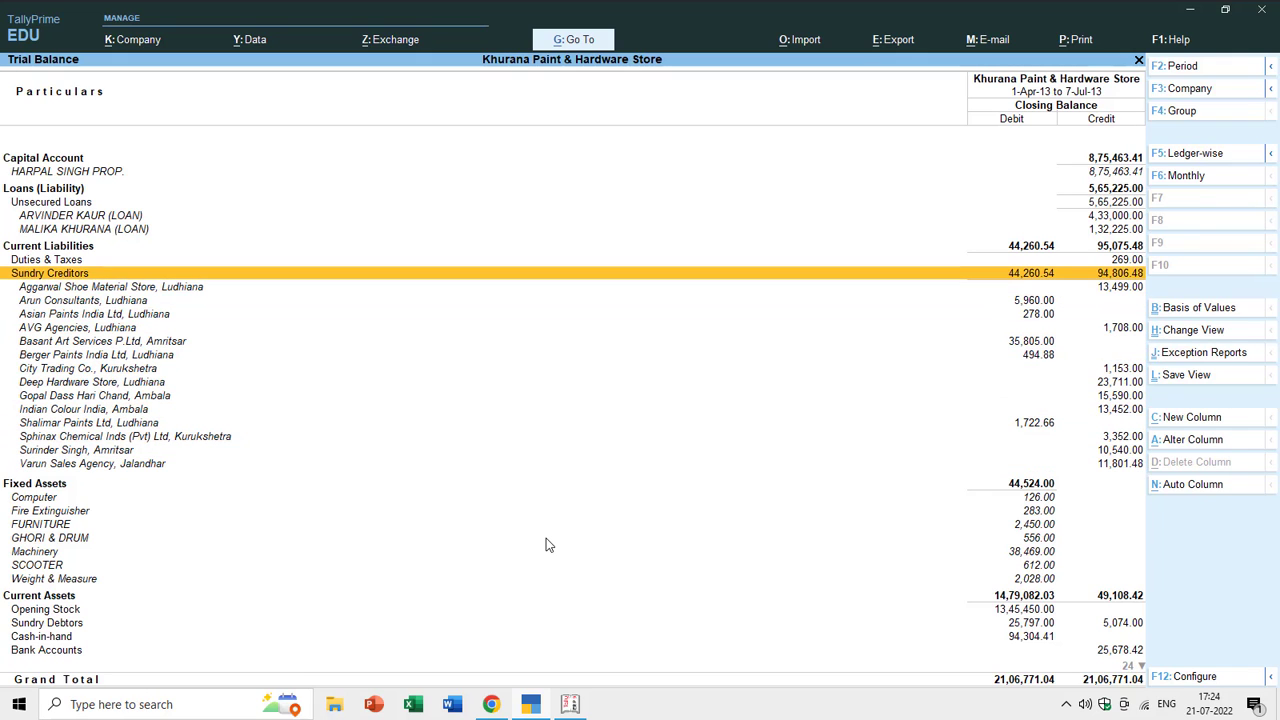
key("Down")
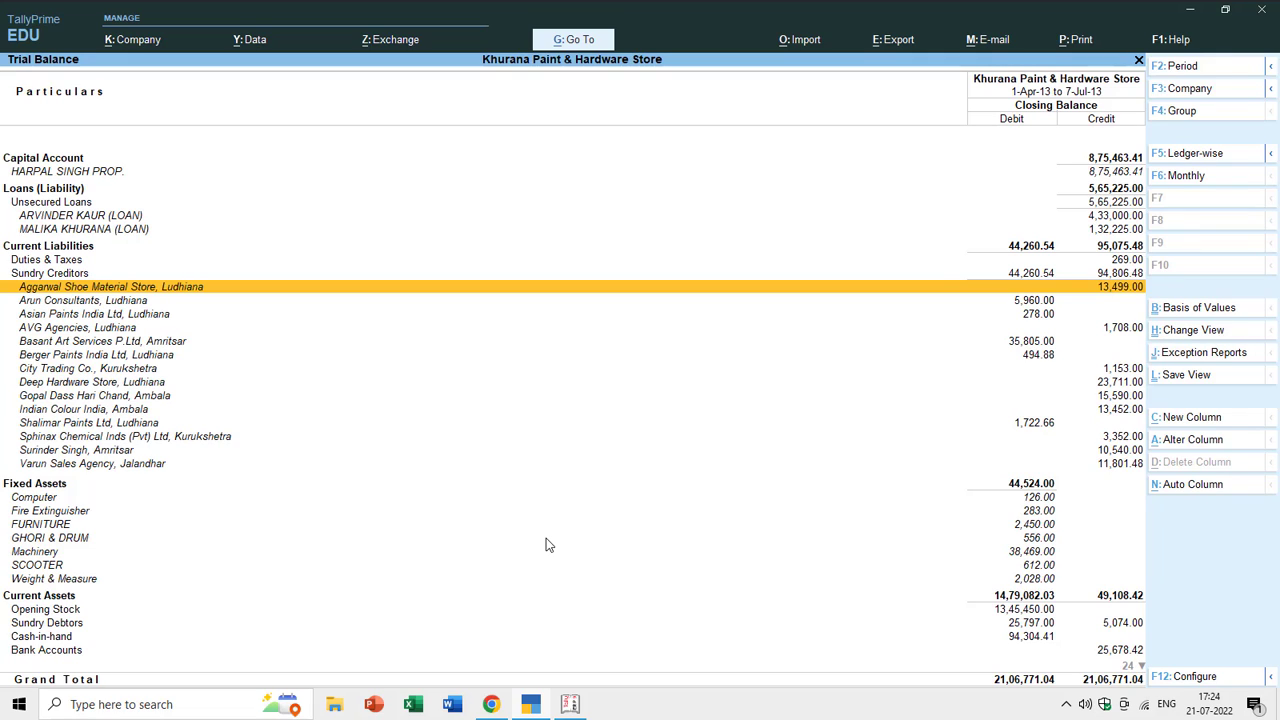
- Leave the Trial Balance and start creating an accounting group named Punjab Debtors without an alias
key("Escape")
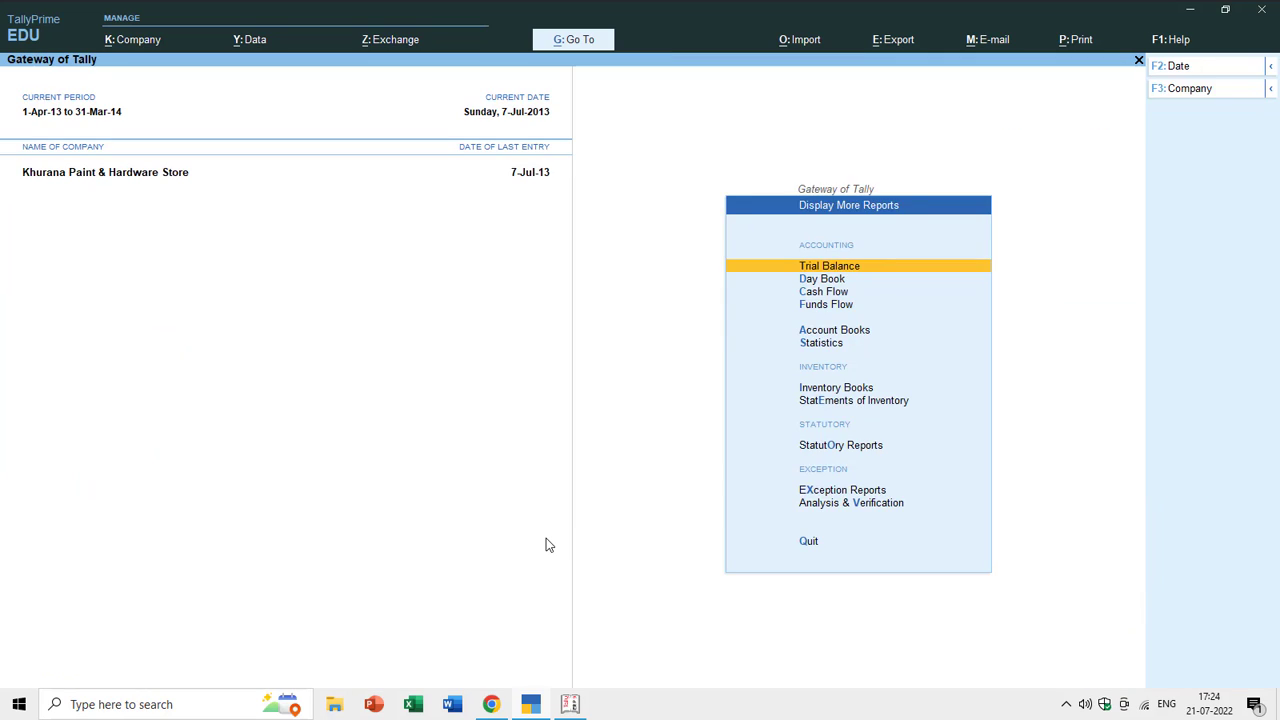
key("Escape")
key("Down")
key("Down")
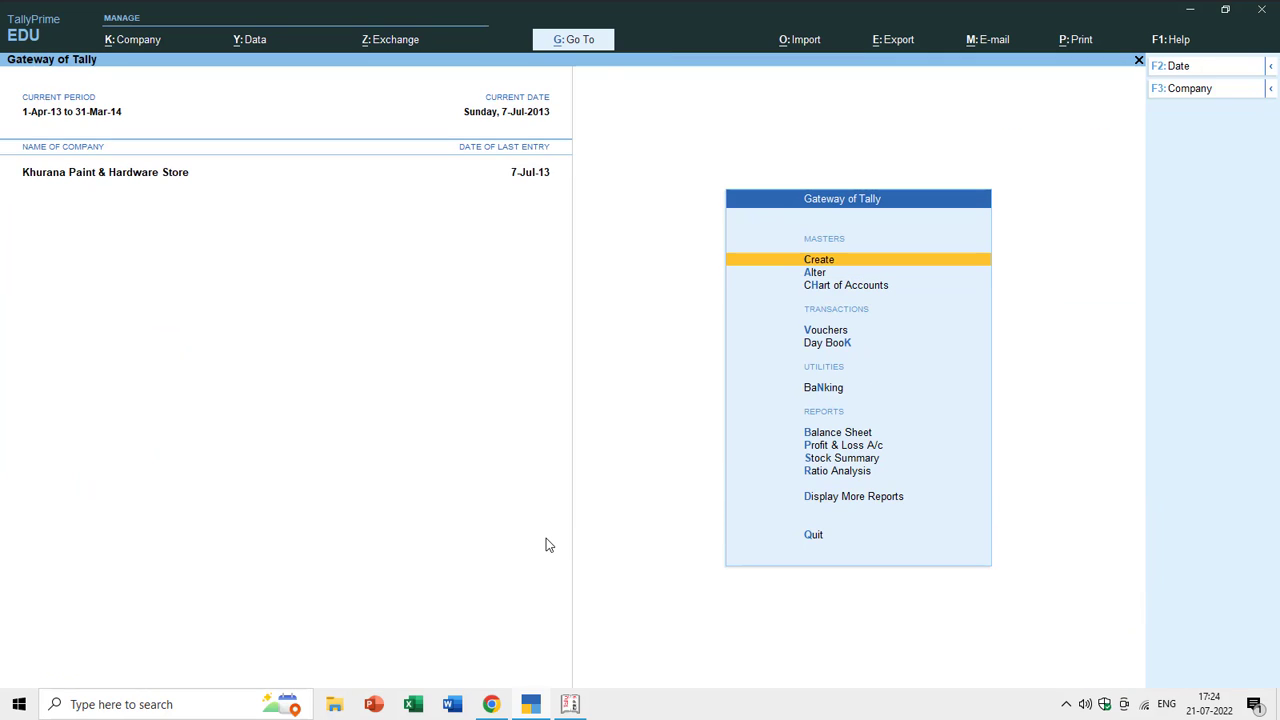
key("Return")
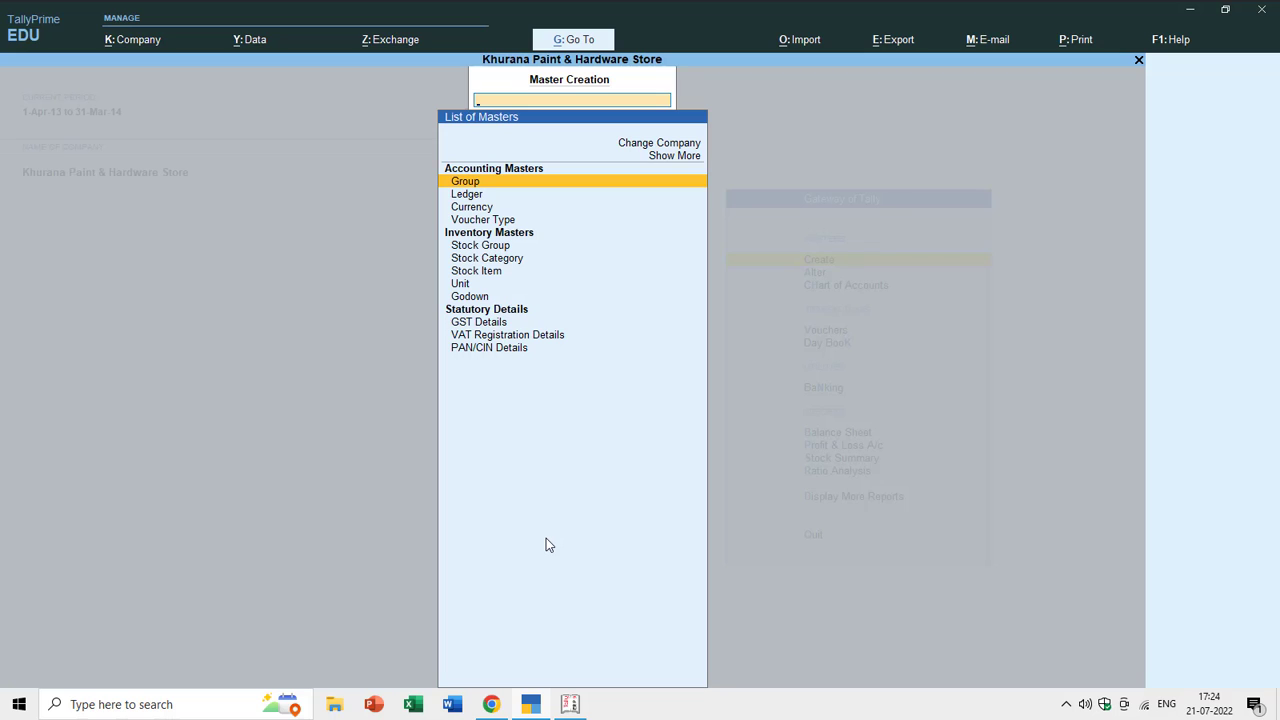
key("Return")
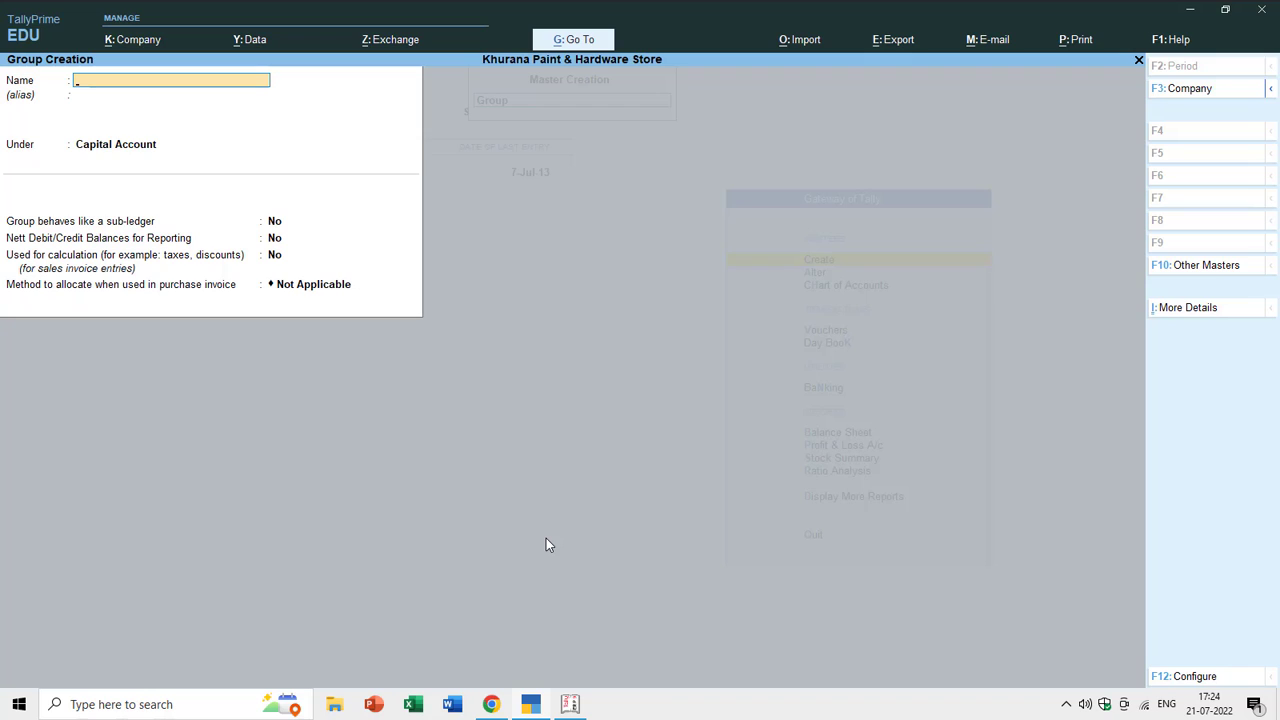
type("Punjab Deny")
key("BackSpace")
type("t")
key("BackSpace")
type("btors")
key("Return")
key("Return")
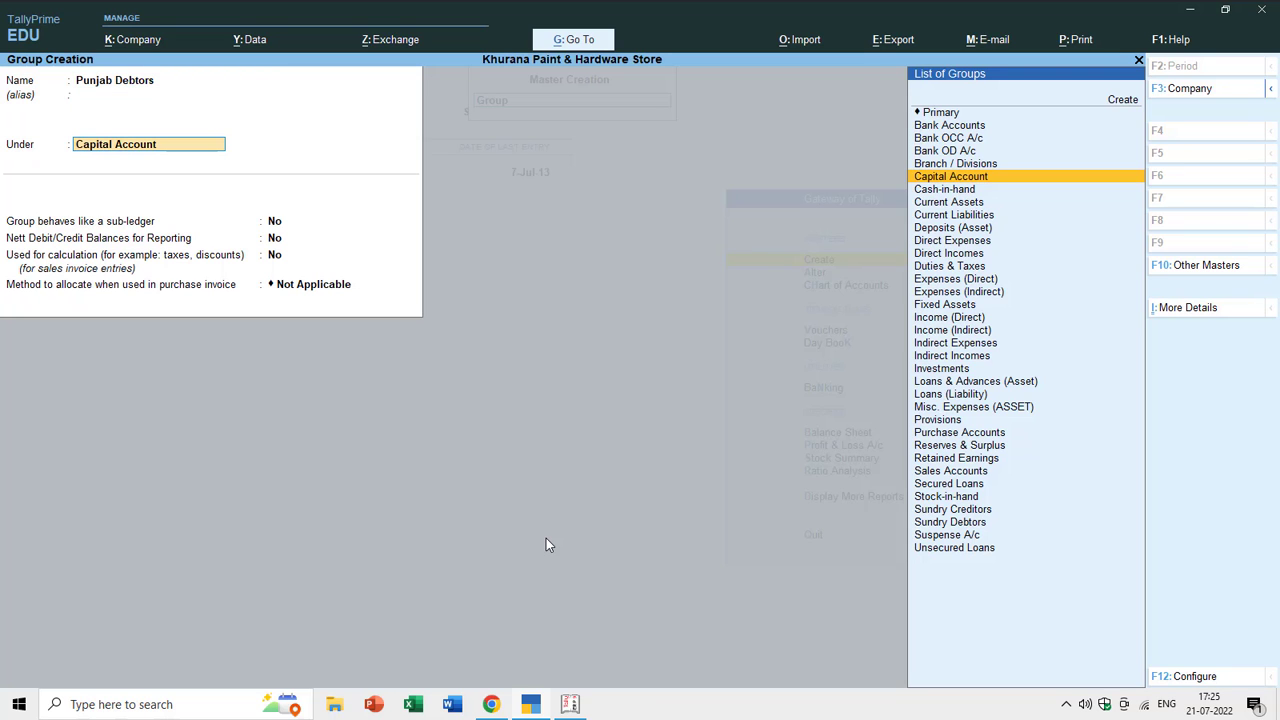
- Place the Punjab Debtors group under Sundry Debtors, keep the remaining options at their defaults and save it
key("Down")
key("Down")
key("Down")
key("Down")
key("Down")
key("Down")
key("Down")
key("Down")
key("Down")
key("Down")
key("Down")
key("Down")
key("Down")
key("Down")
key("Down")
key("Down")
key("Down")
key("Down")
key("Down")
key("Down")
key("Down")
key("Down")
key("Down")
key("Down")
key("Down")
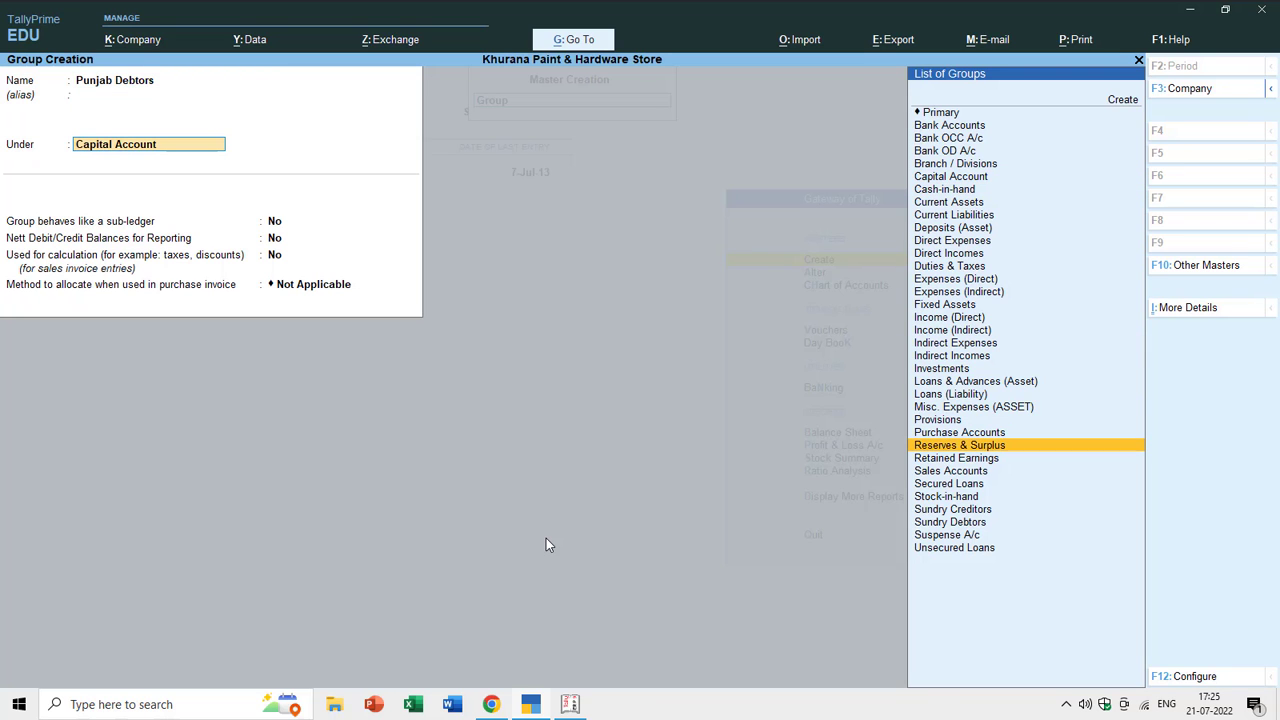
key("Down")
key("Down")
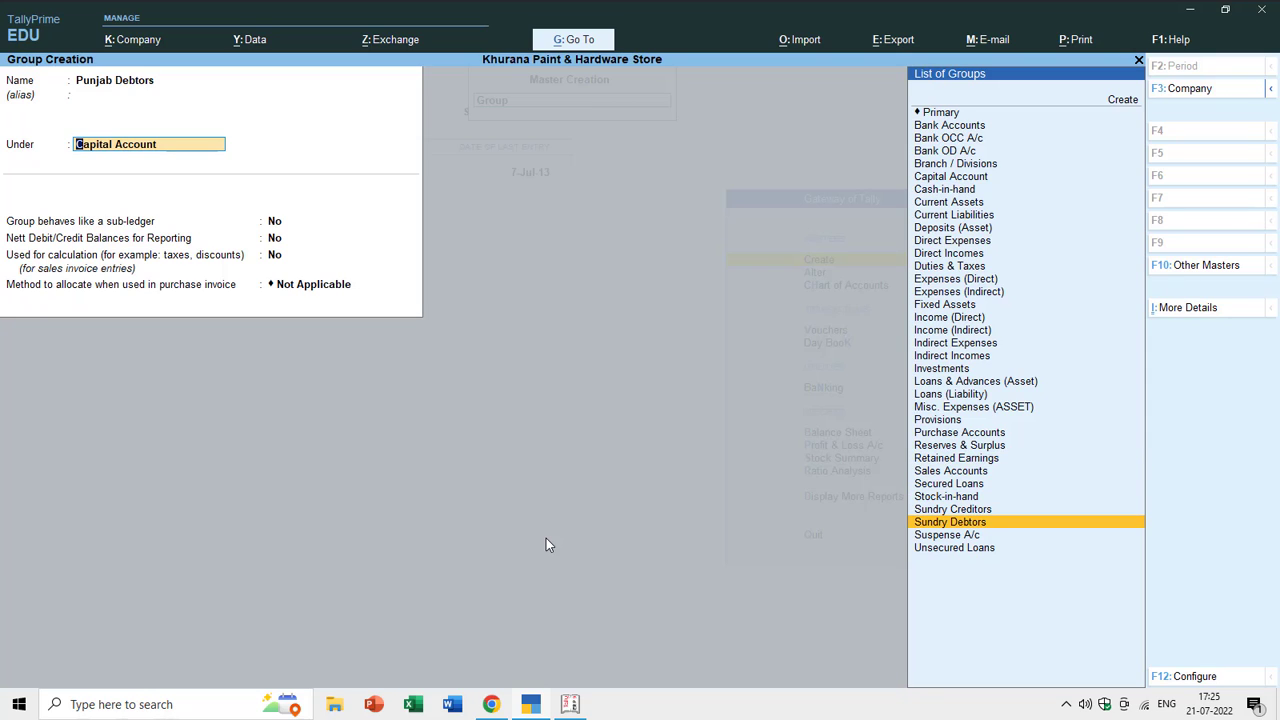
key("Return")
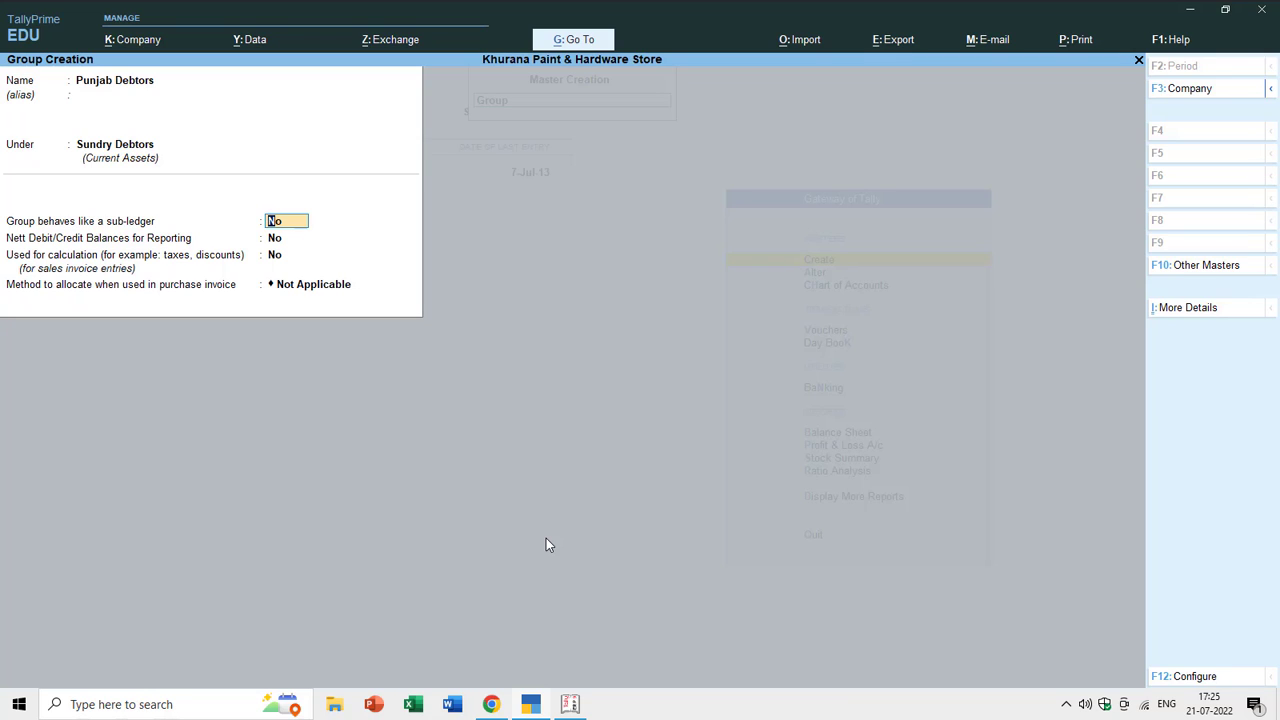
key("Return")
key("Return")
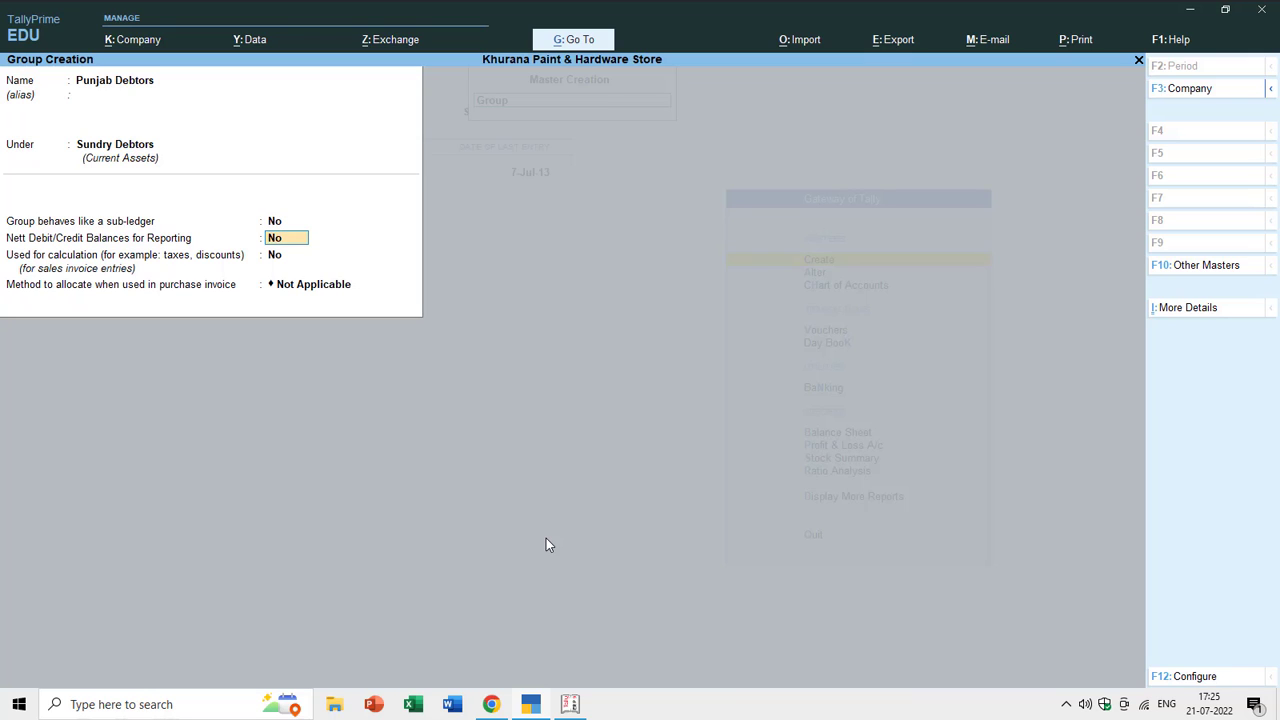
key("Return")
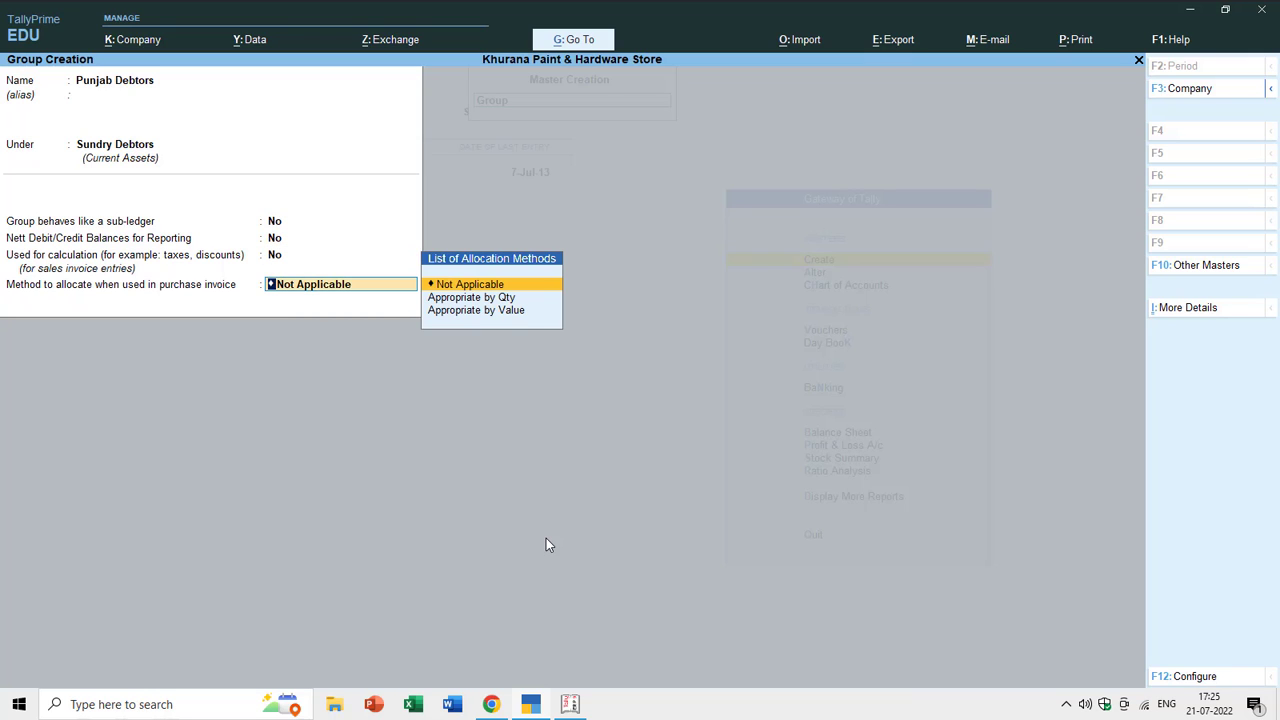
key("Return")
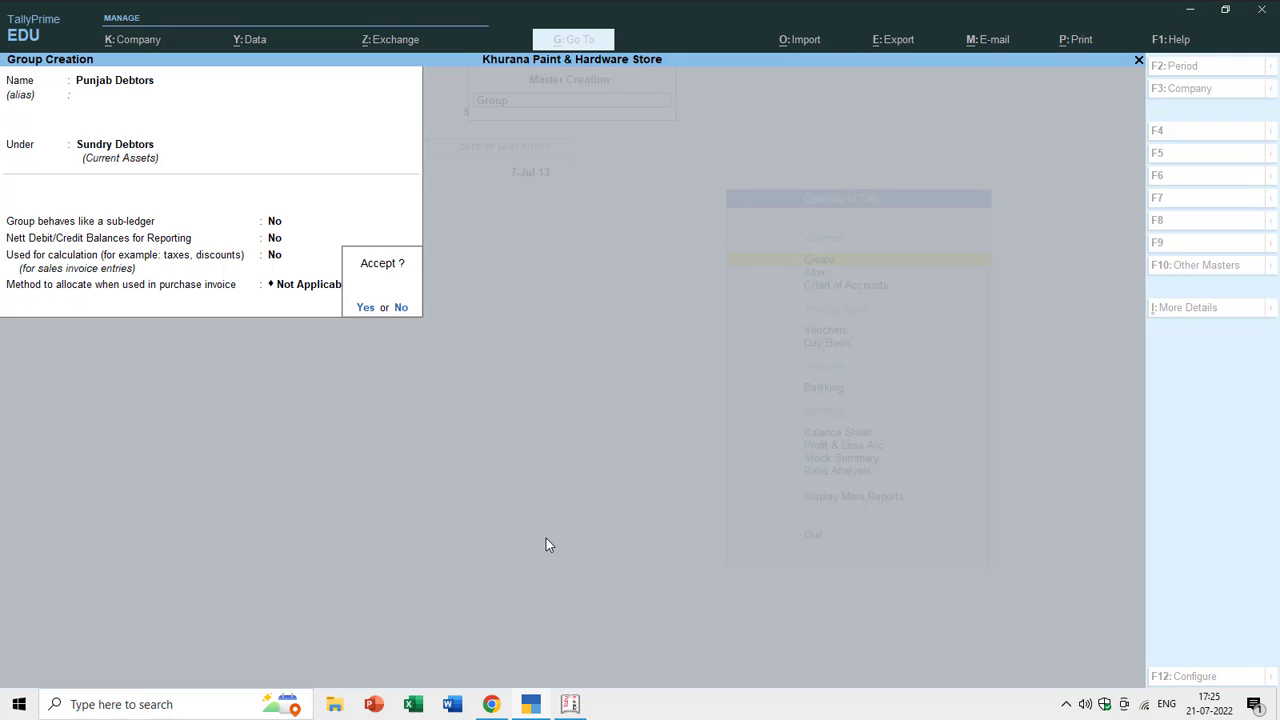
key("Return")
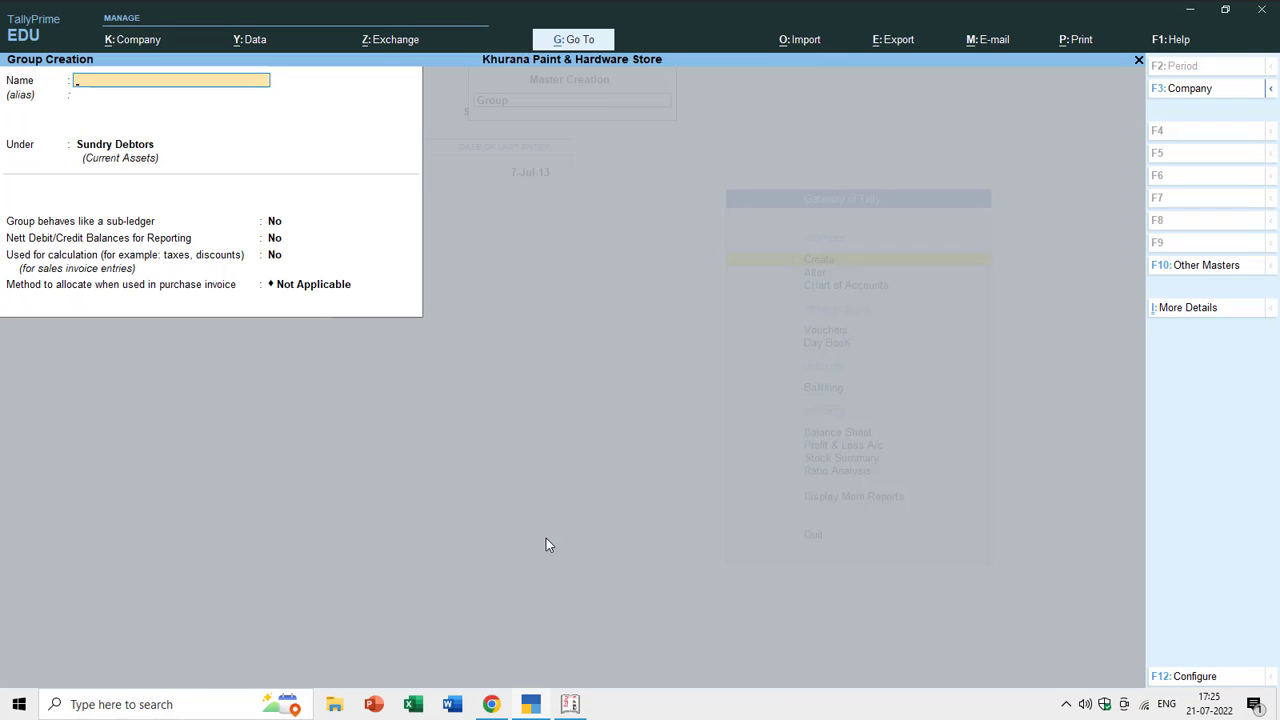
- Create a group named Ludhiana Debtors under Punjab Debtors with the default options
type("Ludhiana Debtors")
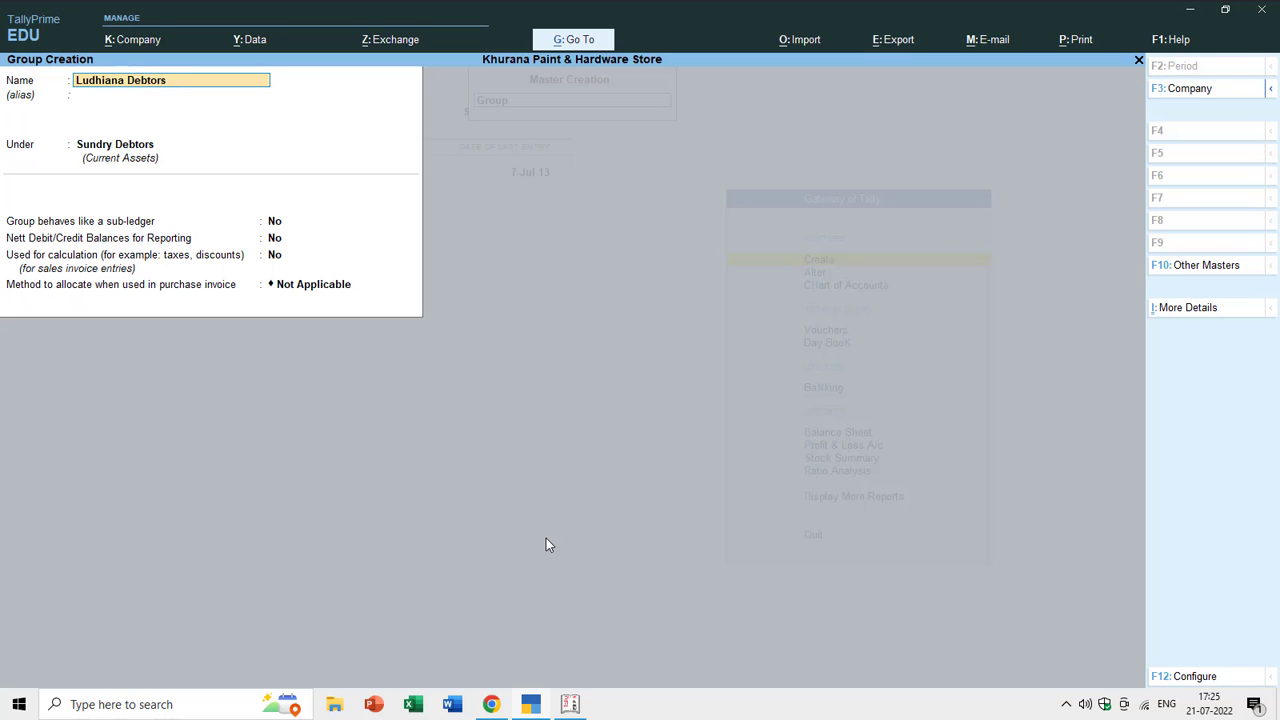
key("Return")
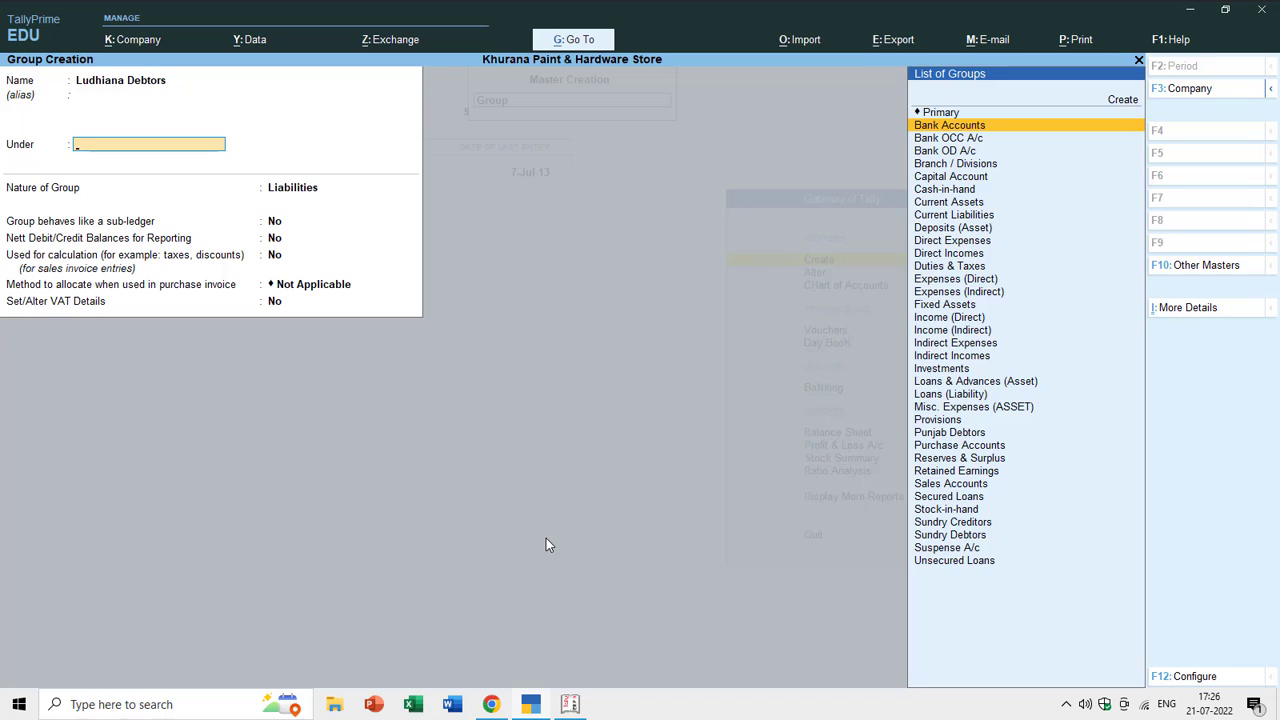
type("Pu")
key("Return")
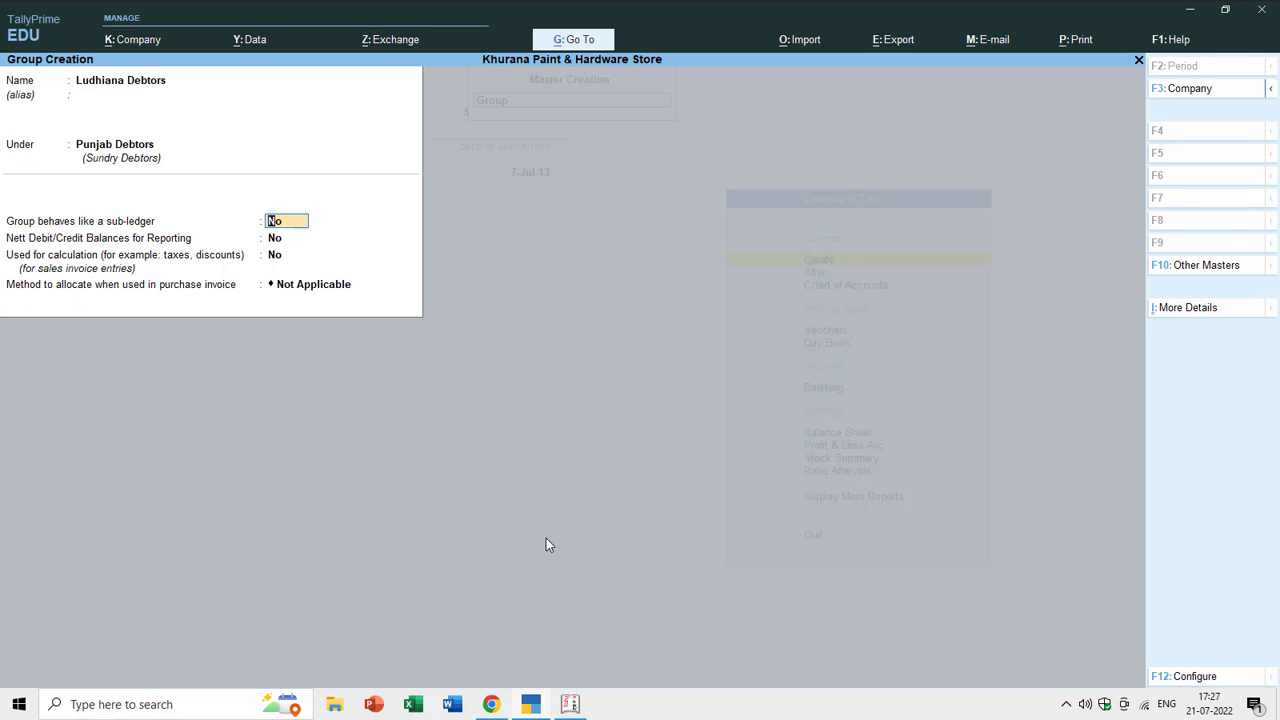
key("Return")
key("Return")
key("Return")
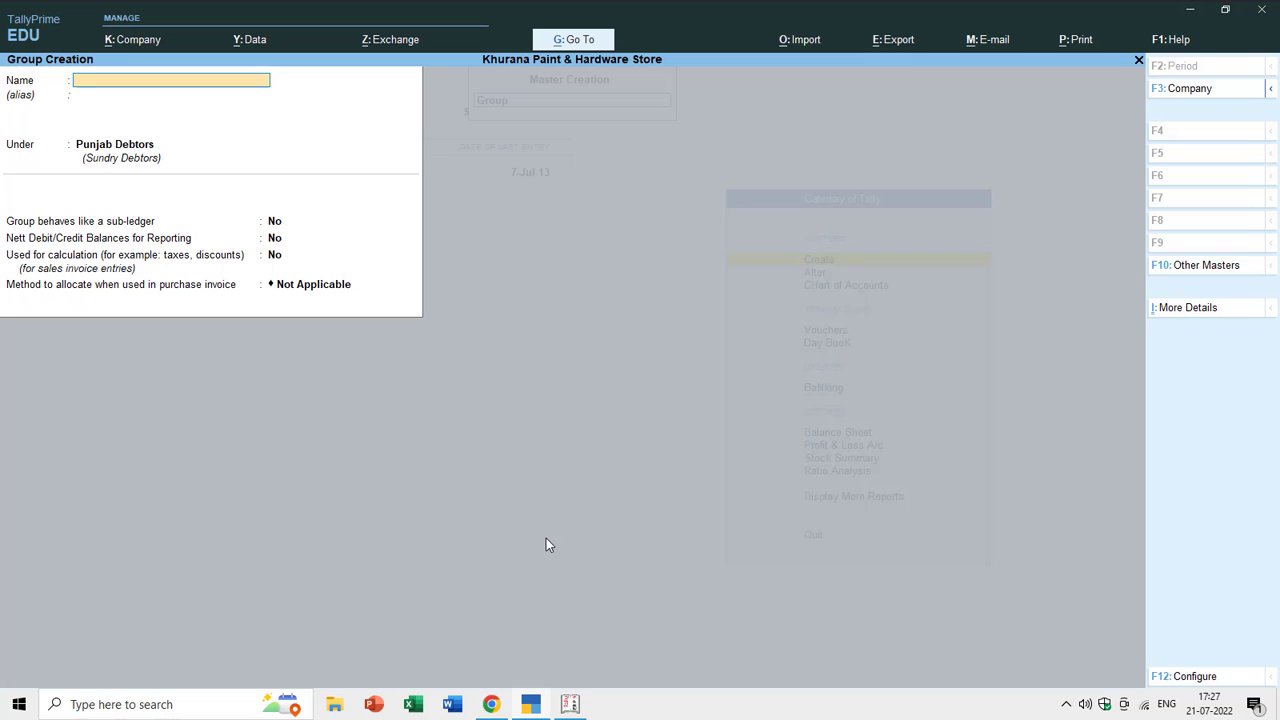
- Create a group named Amritsar Debtors under Punjab Debtors with no alias and the default options
type("Amn")
type("ritsar Debtor")
type("s")
key("Return")
key("Return")
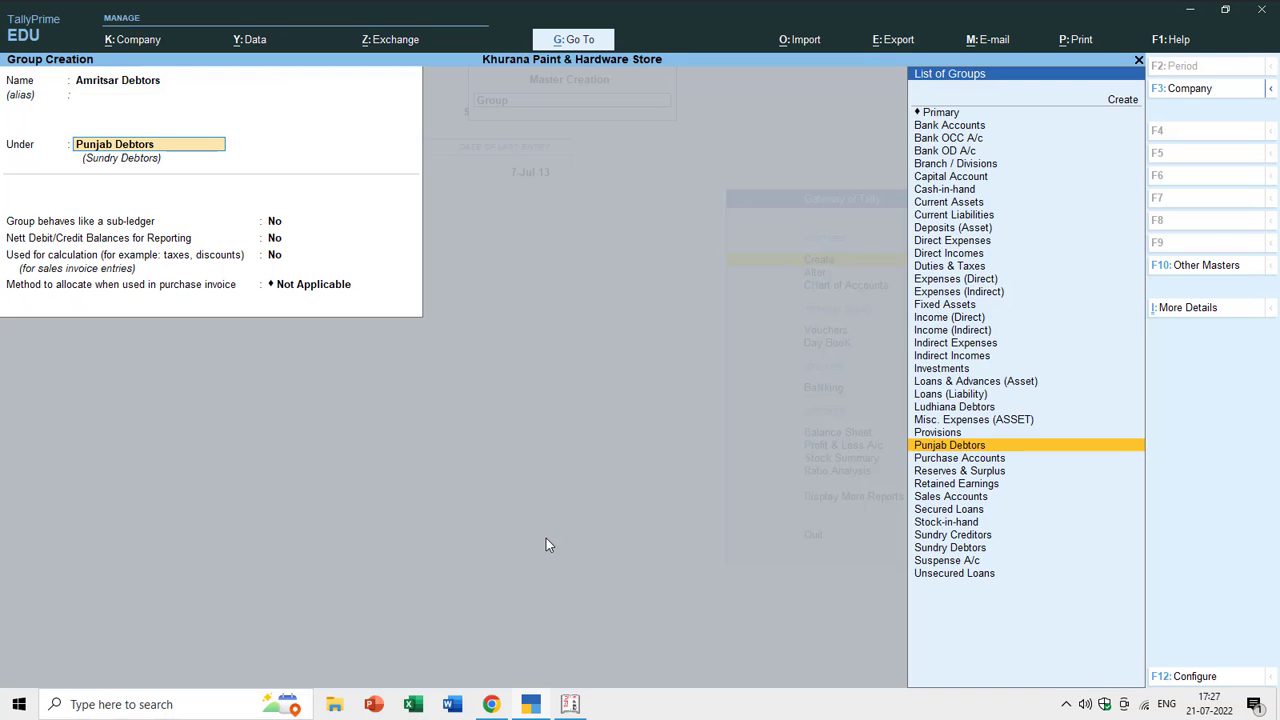
key("Return")
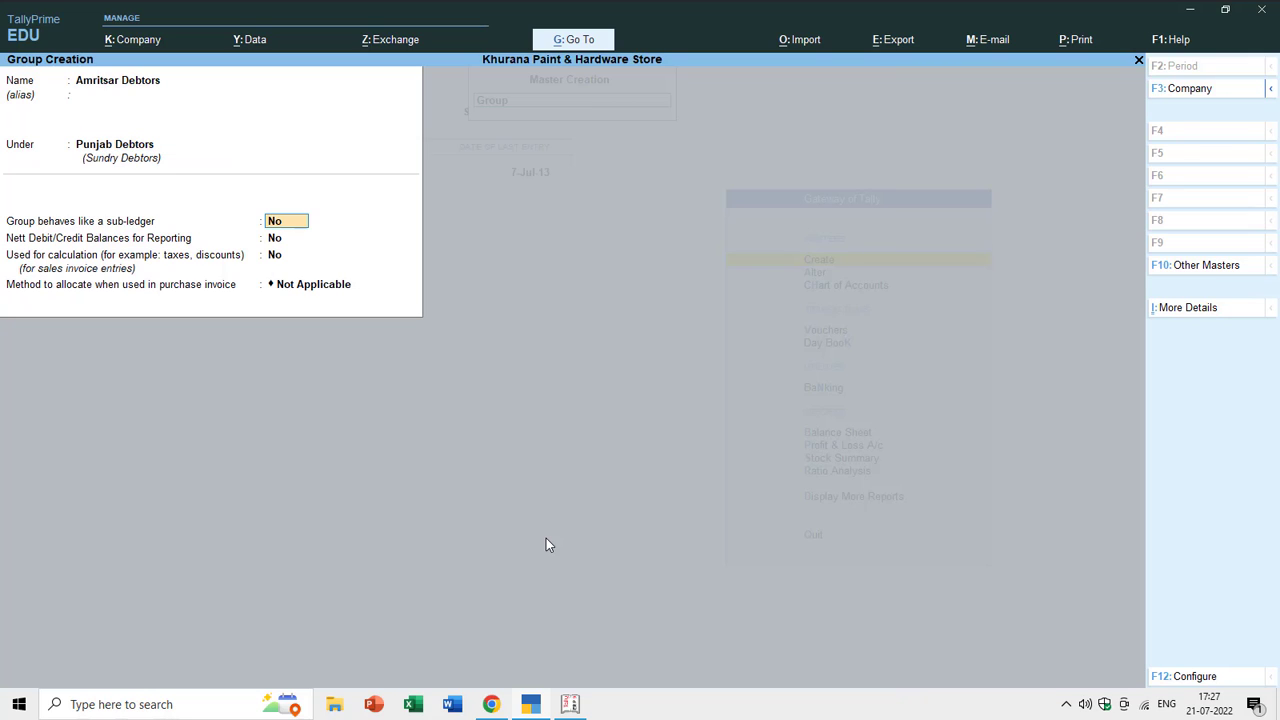
key("Return")
key("Return")
key("Return")
key("Return")
key("Return")
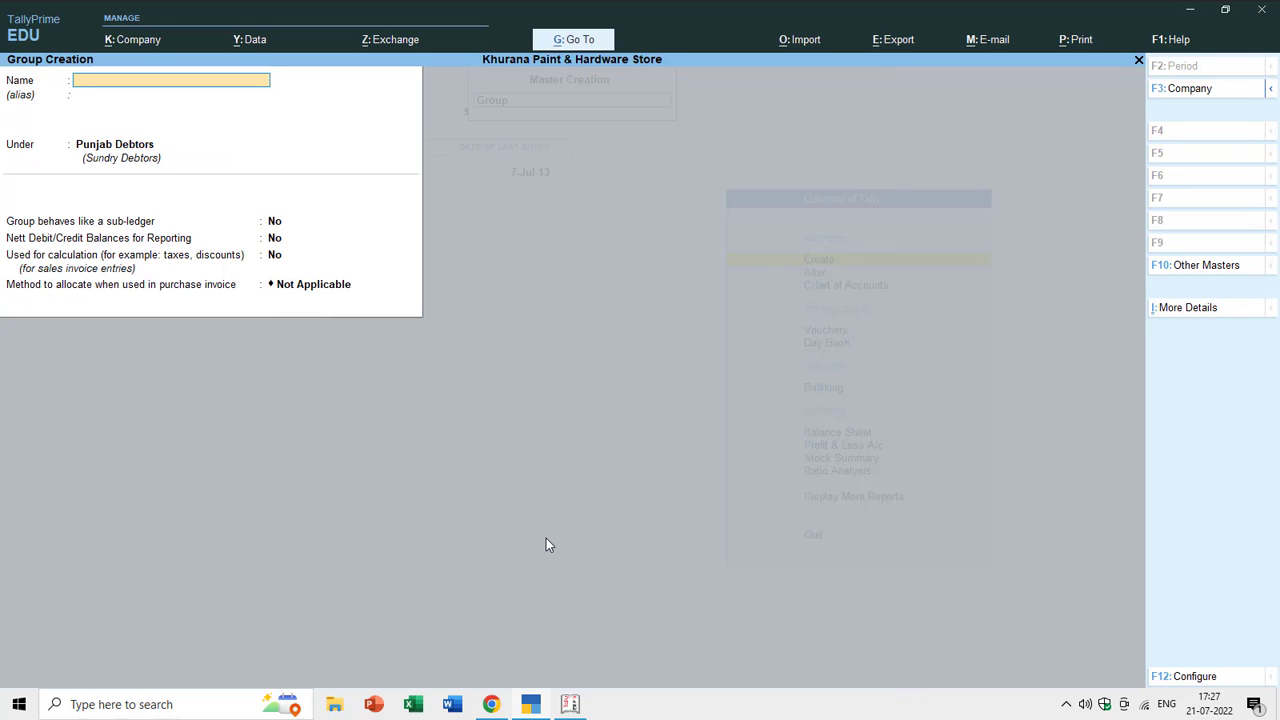
- Create a group named Haryana Debtors under Sundry Debtors, keeping the remaining options at their defaults
type("Haryana Debtors")
key("Return")
key("Return")
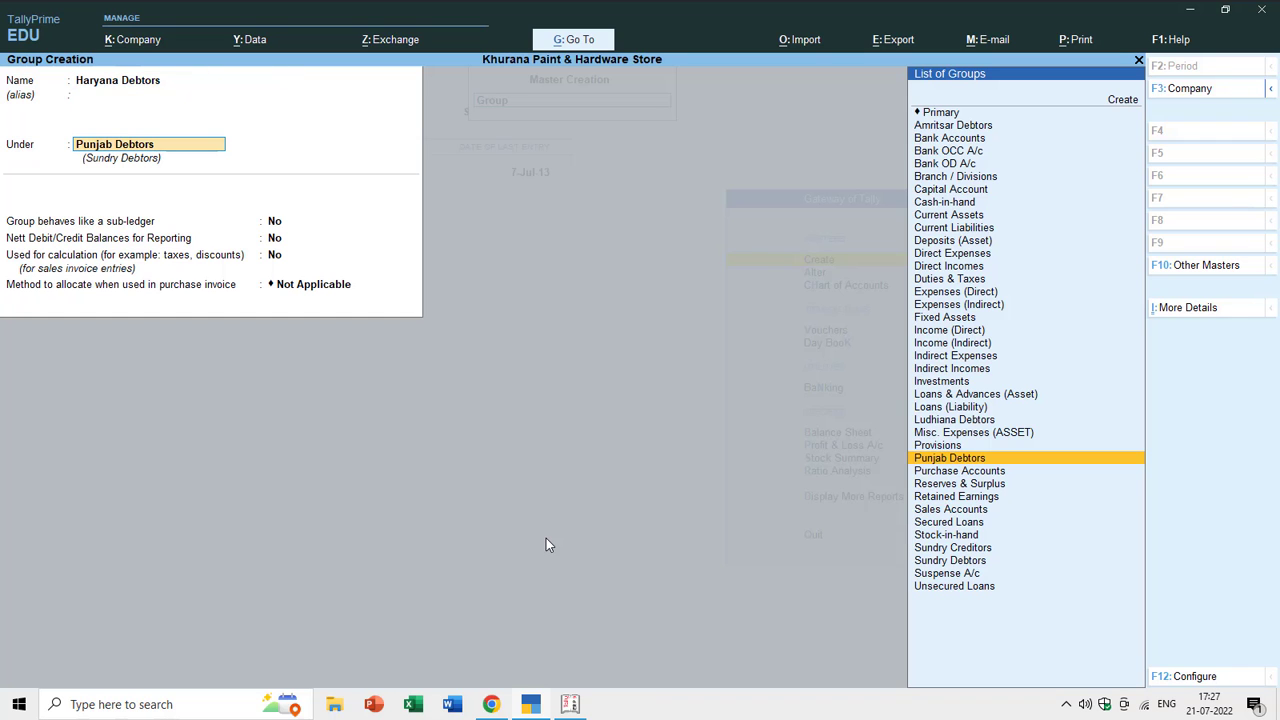
type("Sund")
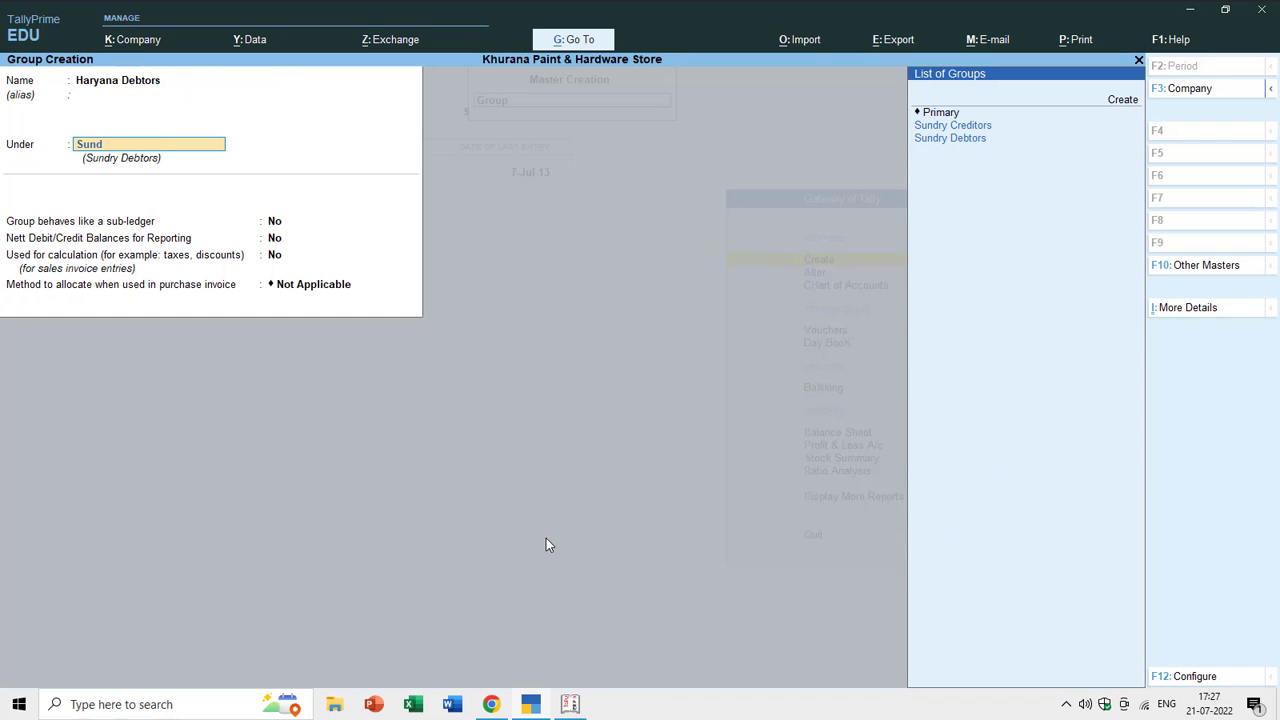
key("Down")
key("Return")
key("Return")
key("Return")
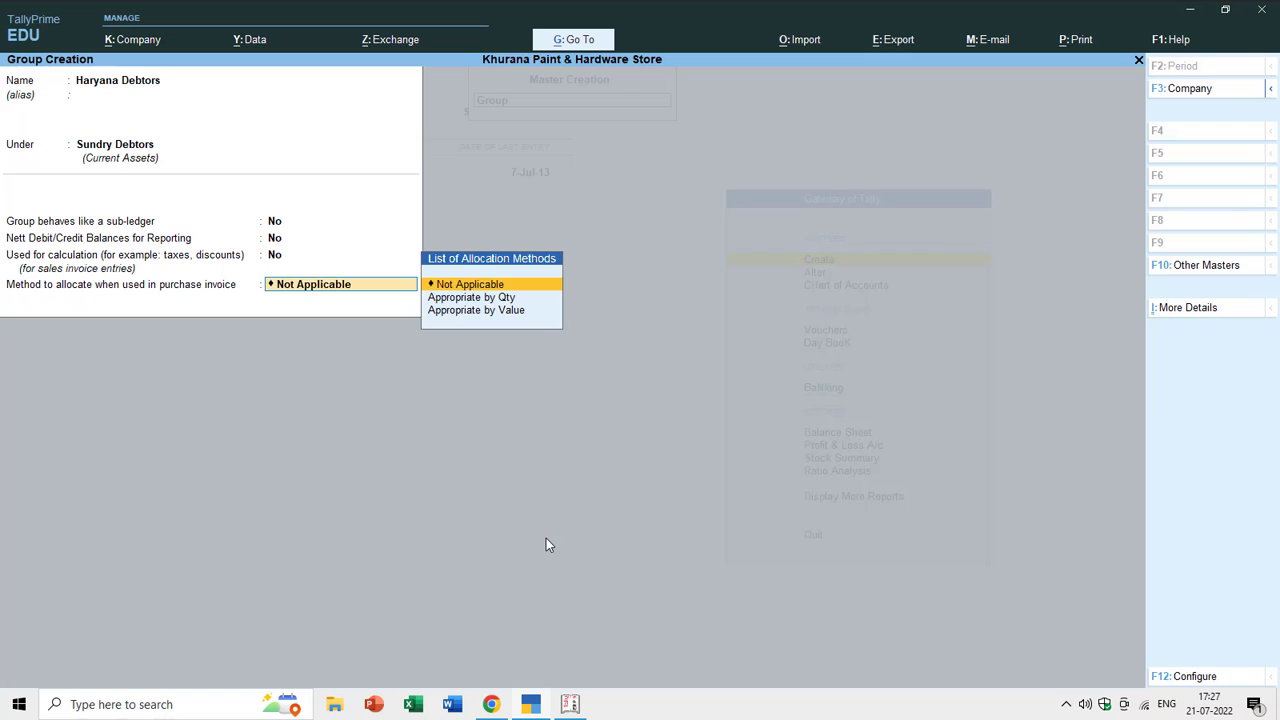
key("Return")
key("Return")
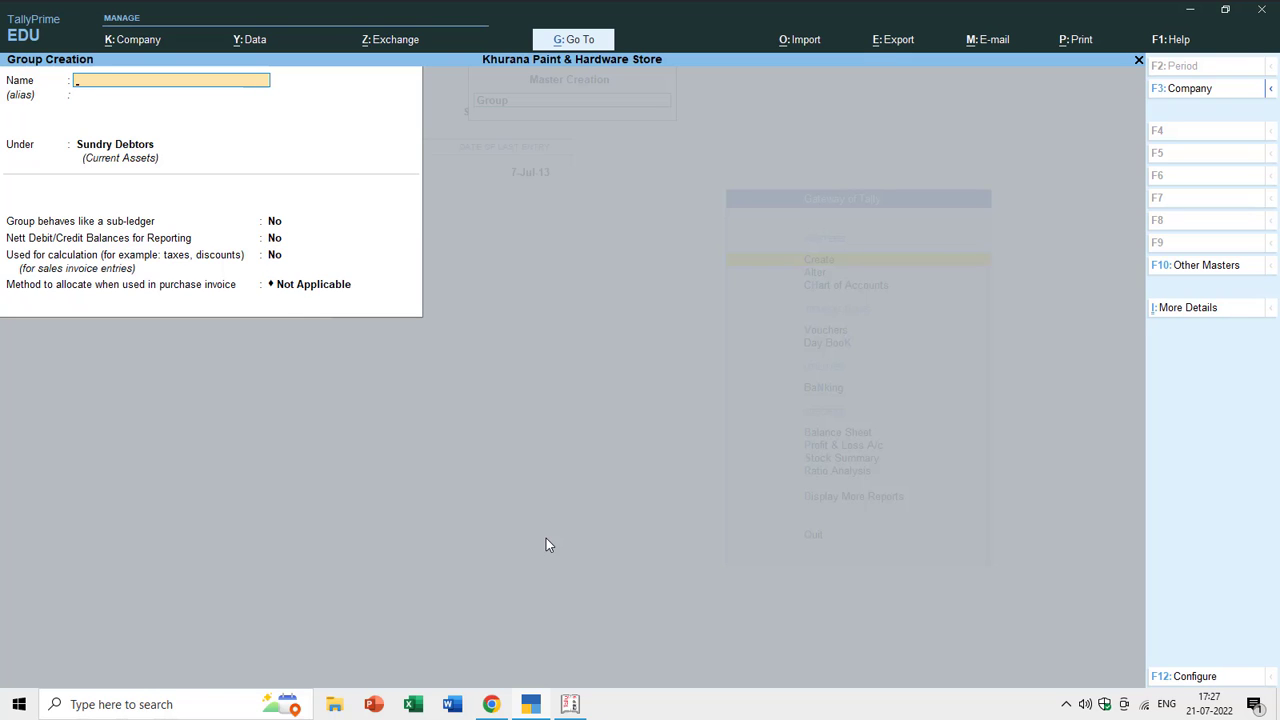
- Create a group named Ambala Debtors under Haryana Debtors with no alias and the default options
type("Ambala Debtors")
key("Return")
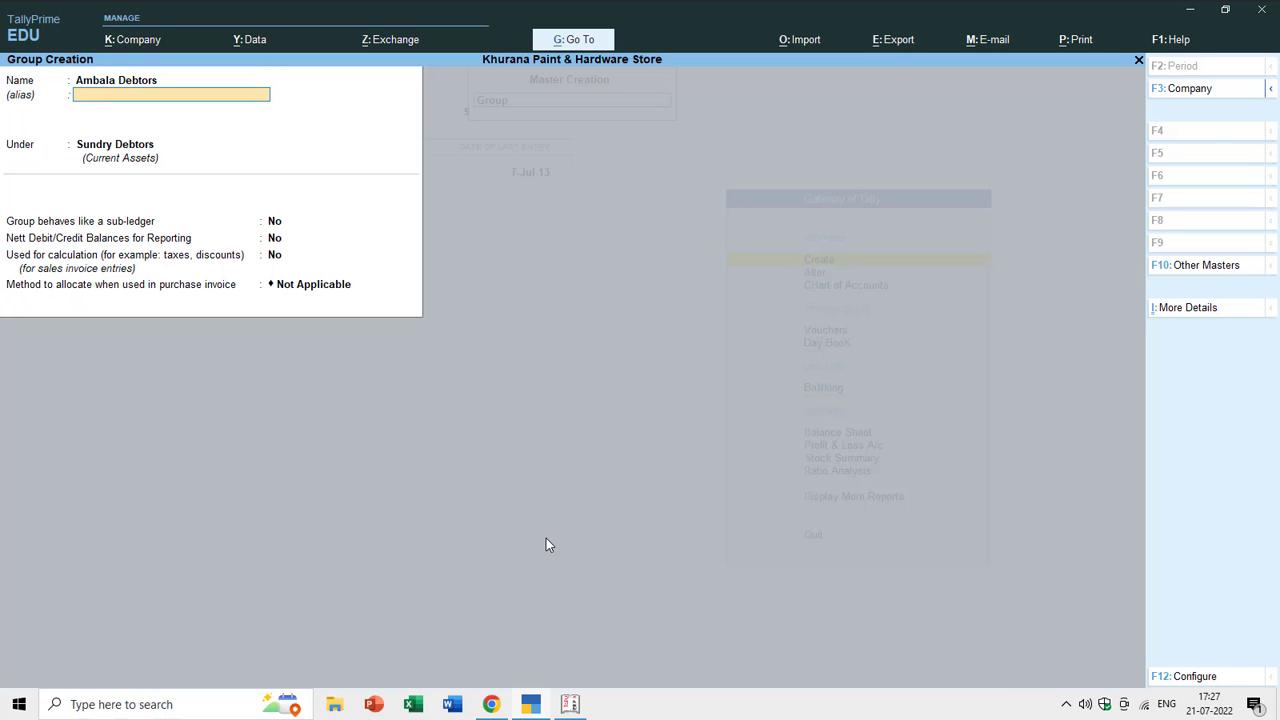
key("Return")
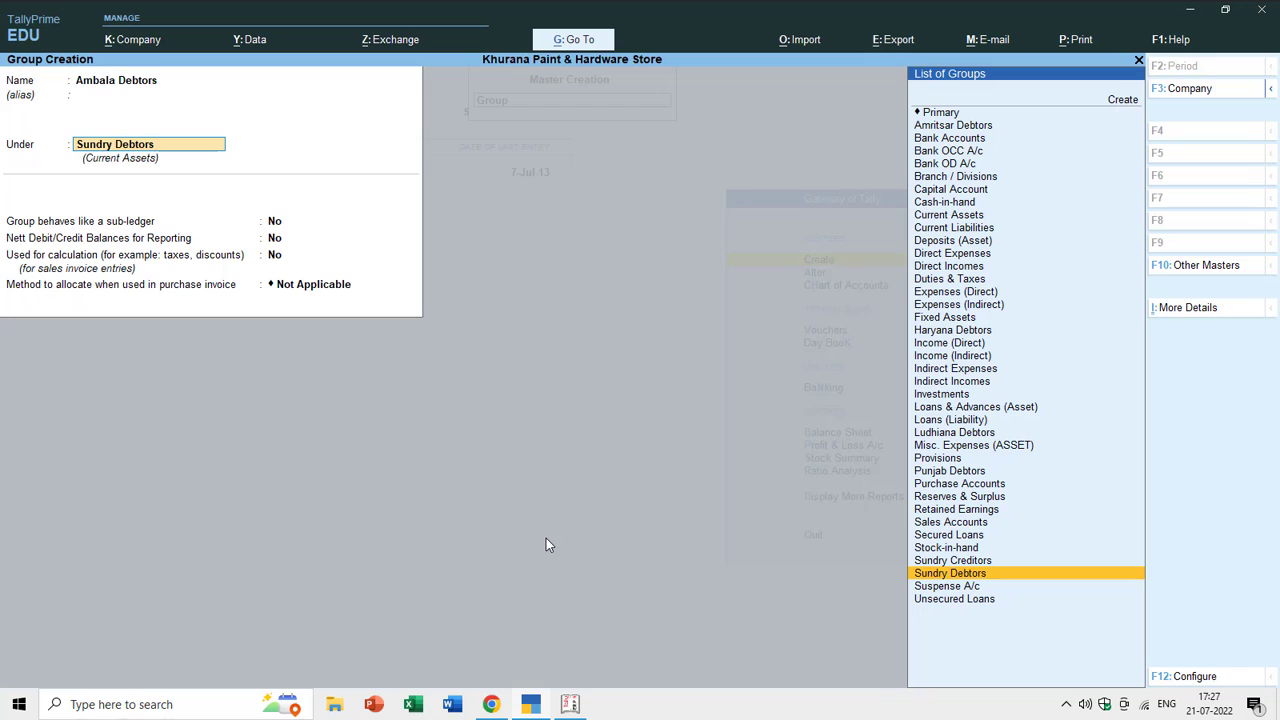
type("har")
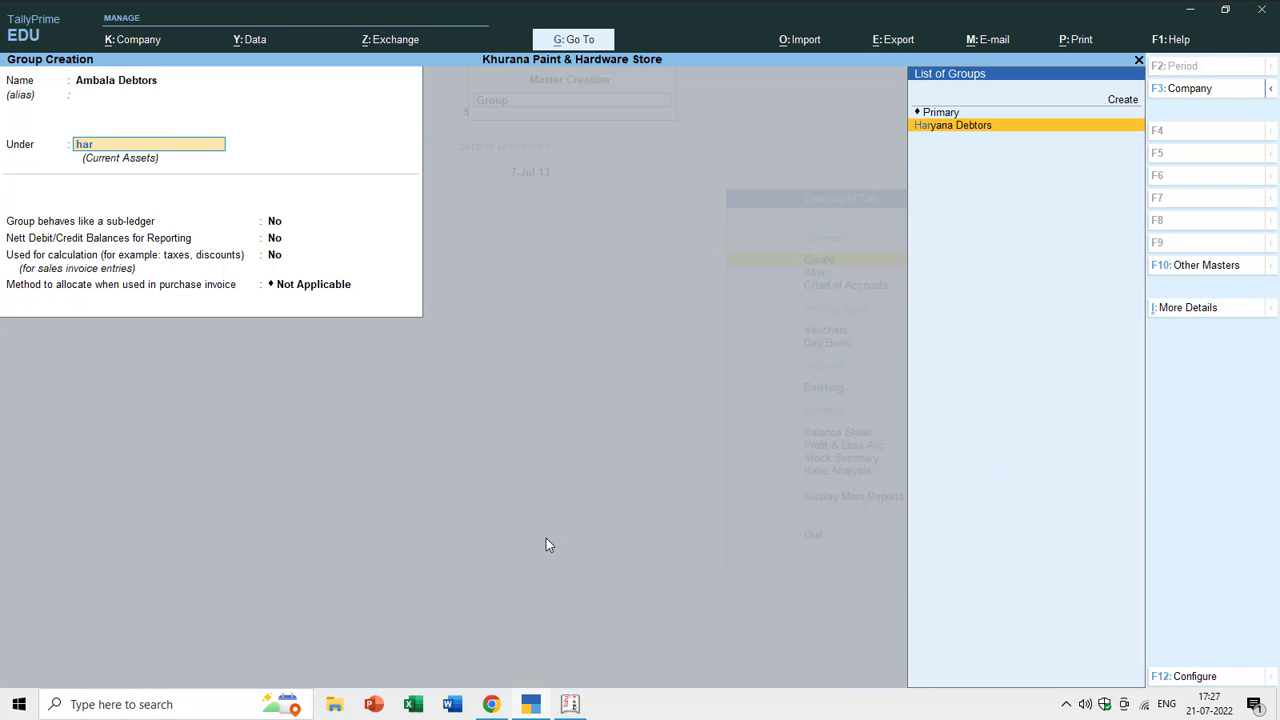
key("BackSpace")
key("Return")
key("Return")
key("Return")
key("Return")
key("Return")
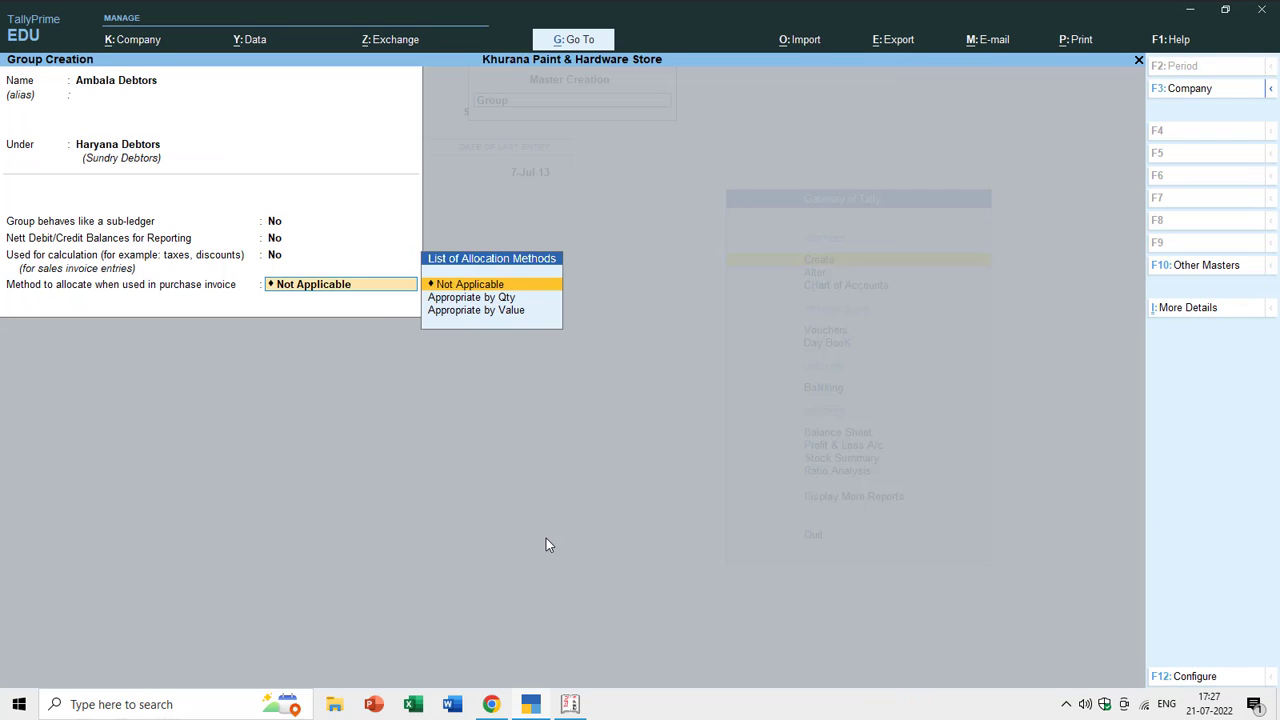
key("Return")
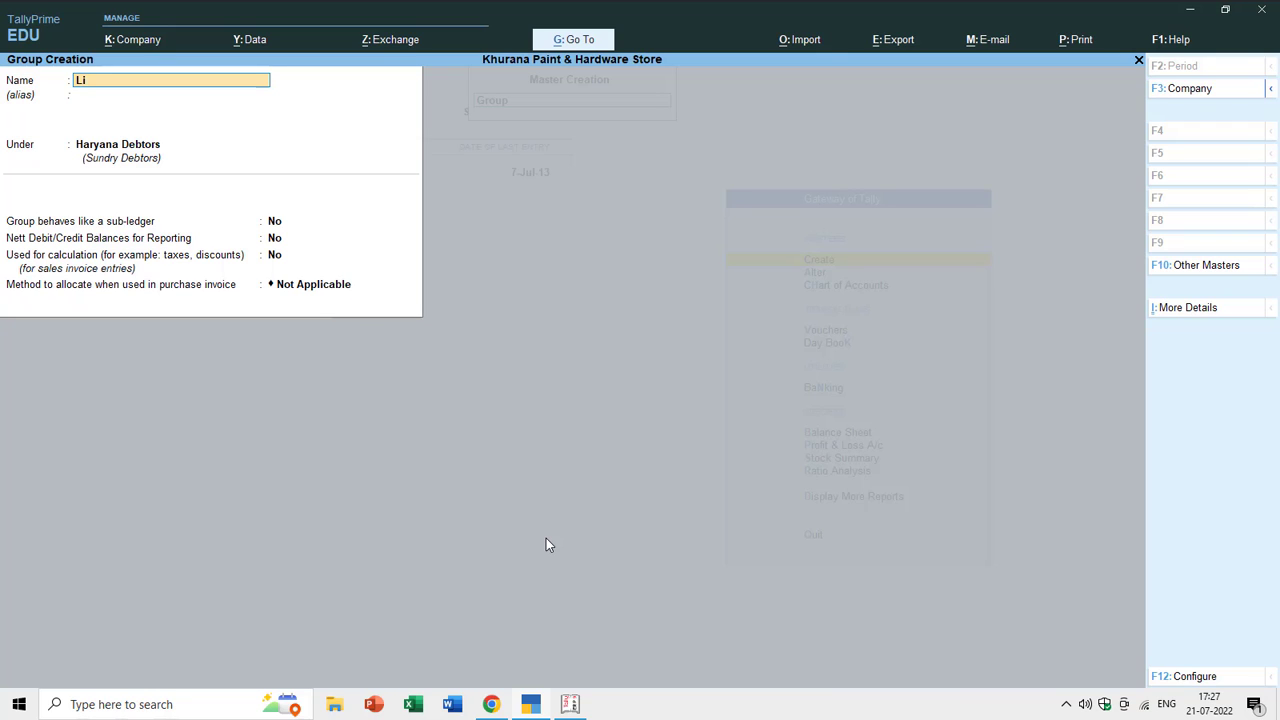
- Create a group named Kurukshetra Debtors under Haryana Debtors with the default options and leave master creation
type("Kurukshetra d")
type("ebtors")
key("Return")
key("Return")
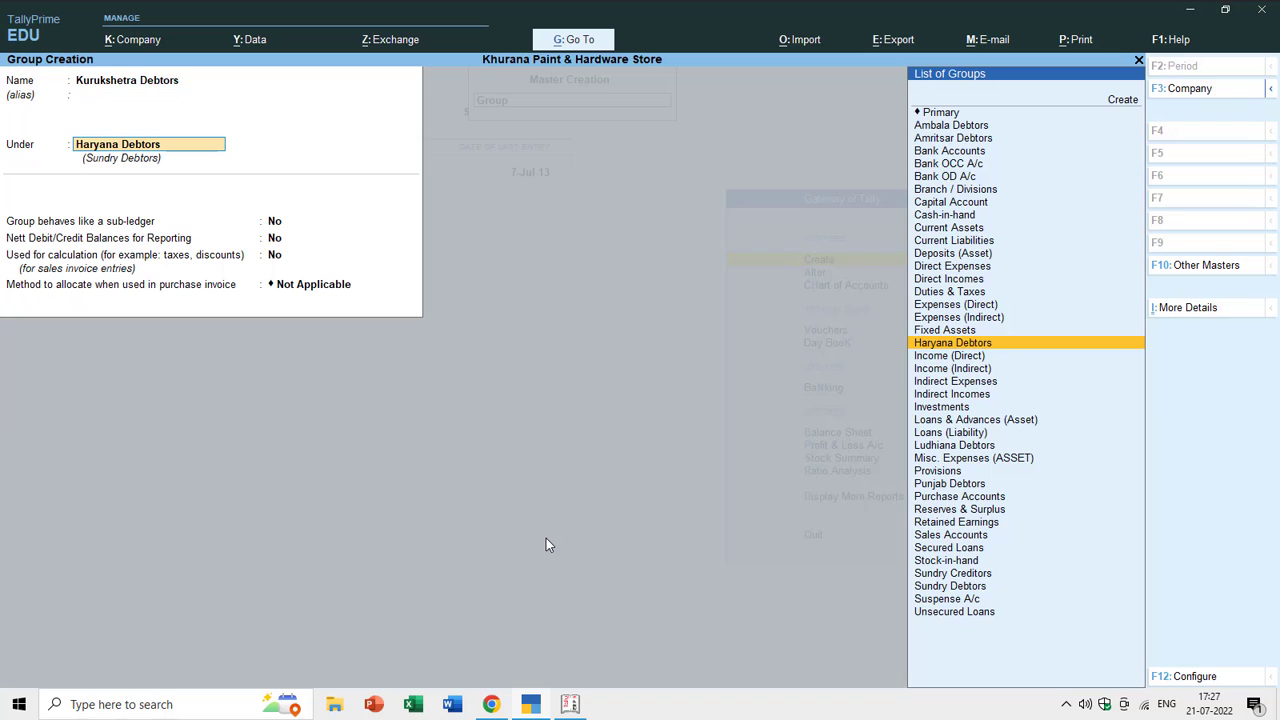
key("Return")
key("Return")
key("Return")
key("Return")
key("Return")
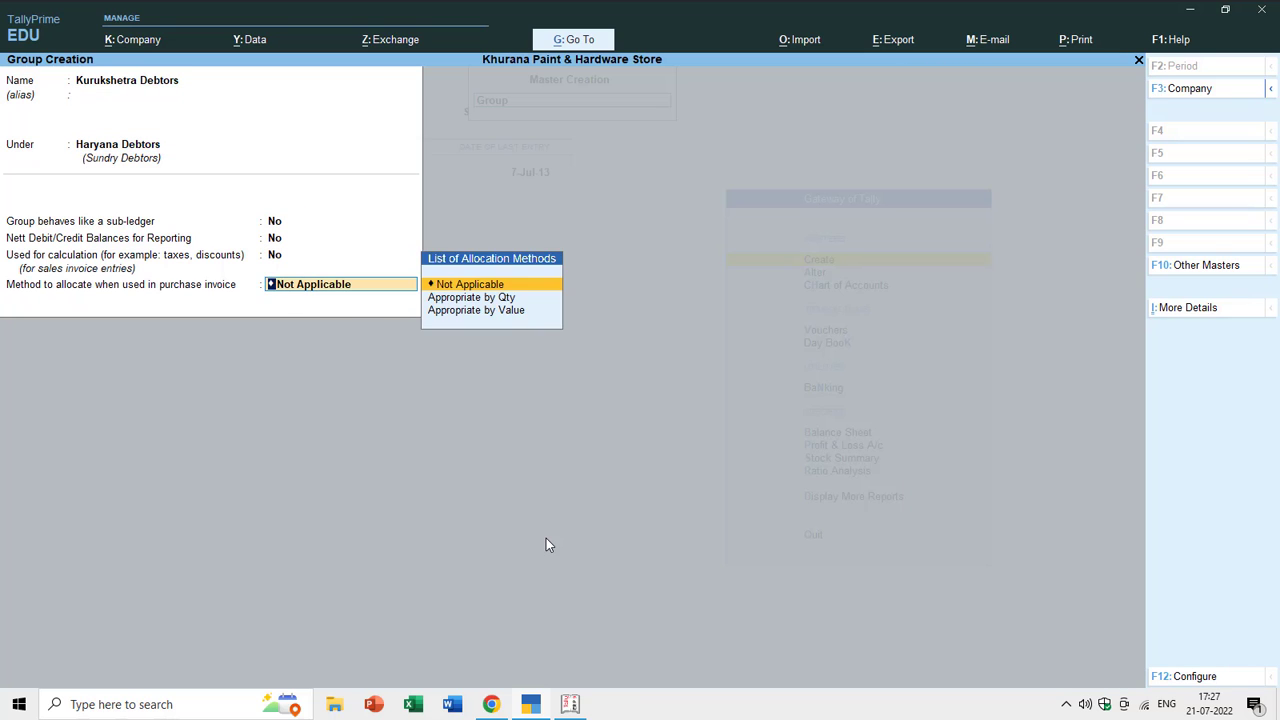
key("y")
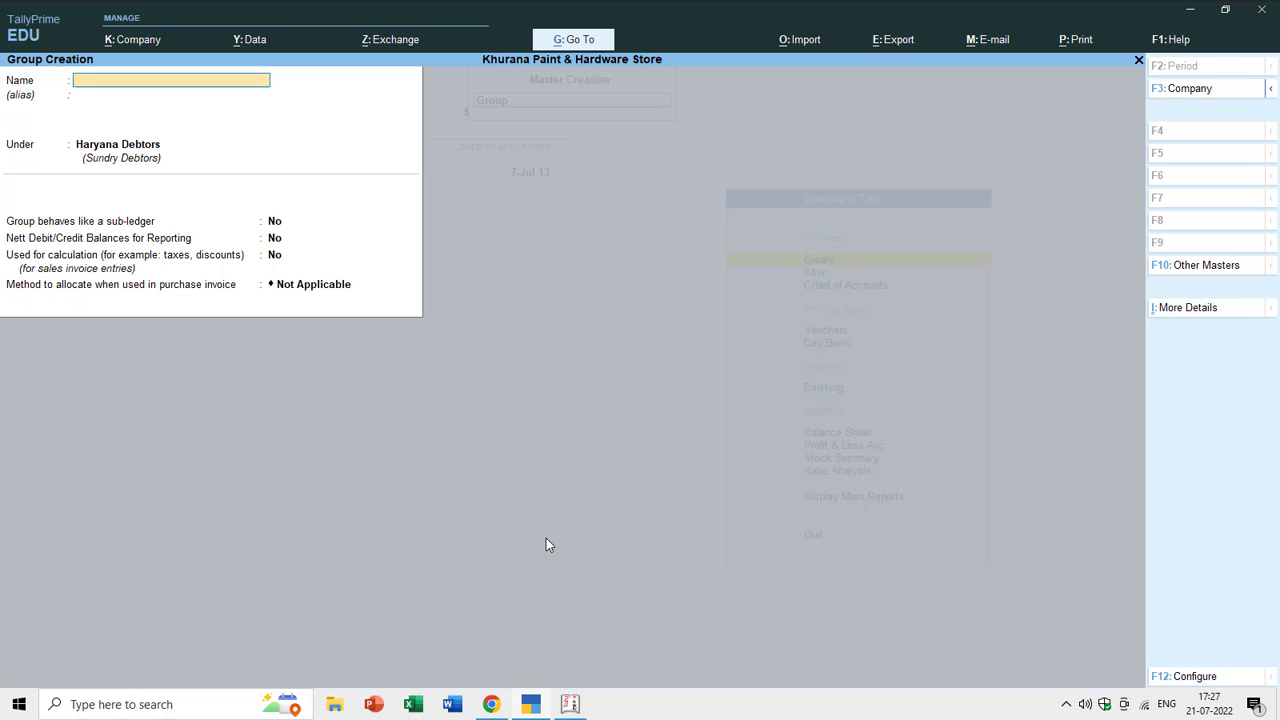
key("Escape")
key("y")
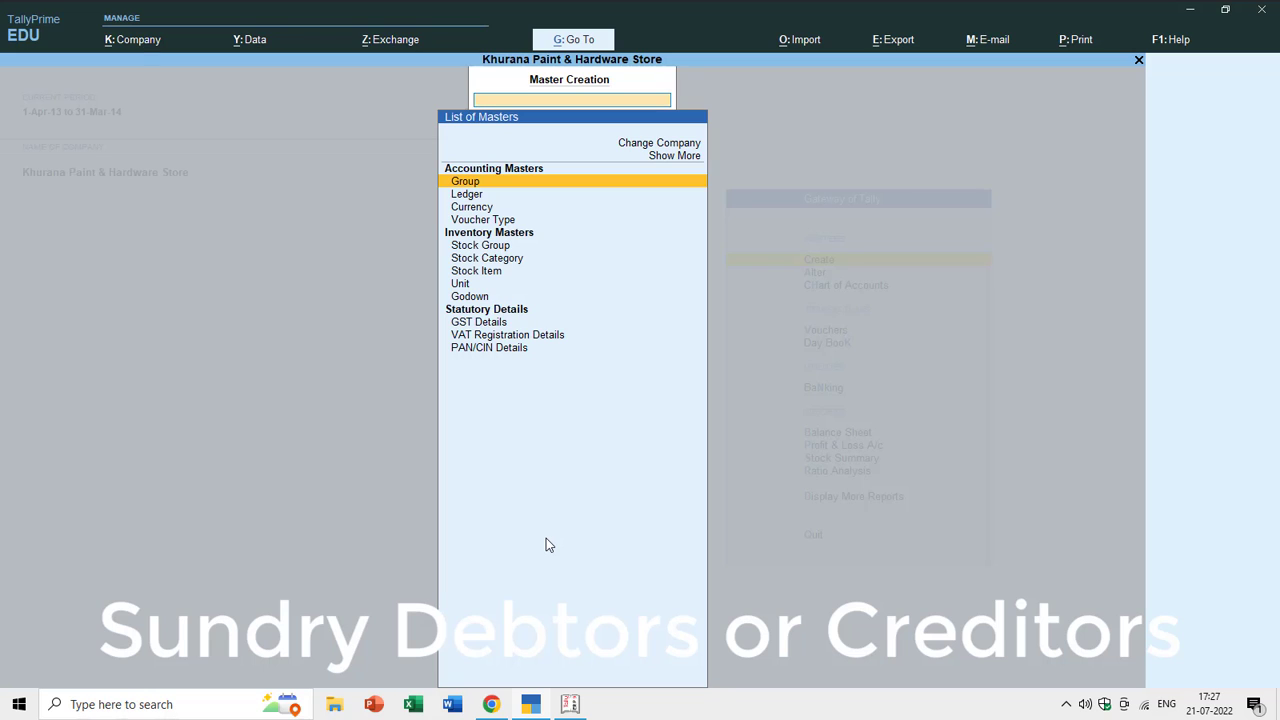
key("Escape")
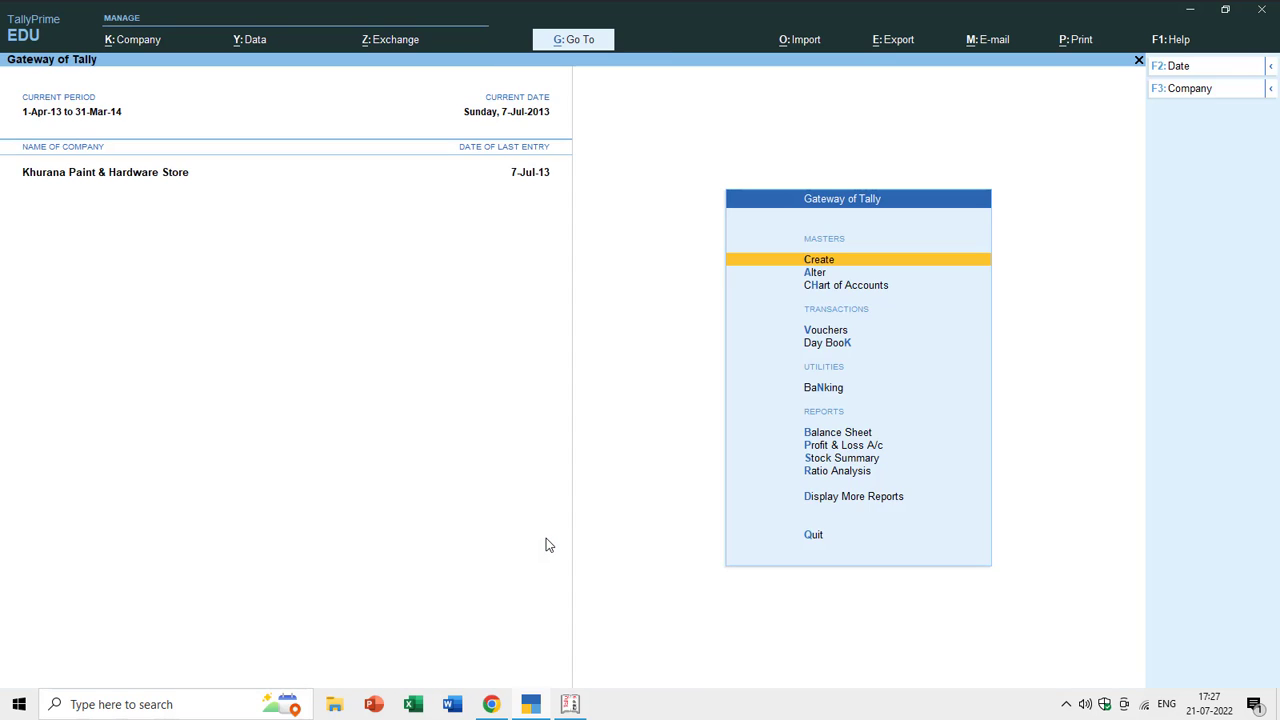
- Open the list of ledgers in the Chart of Accounts
key("Down")
key("Down")
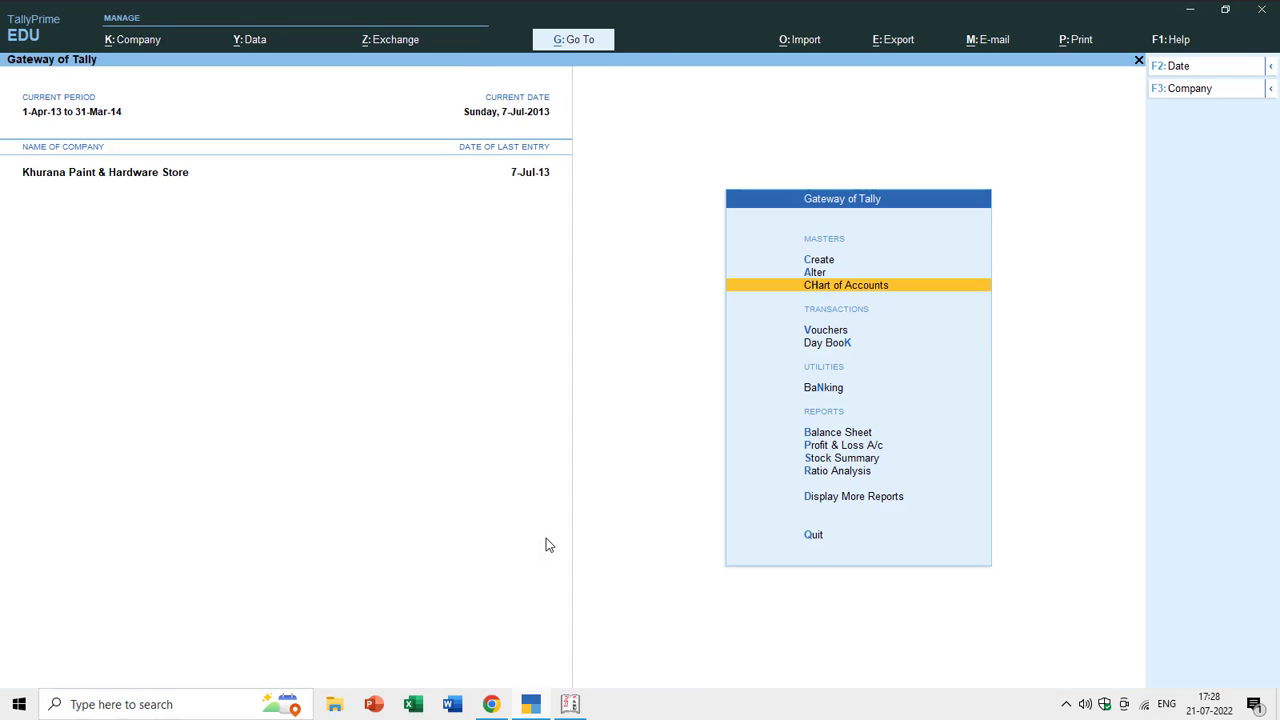
key("Return")
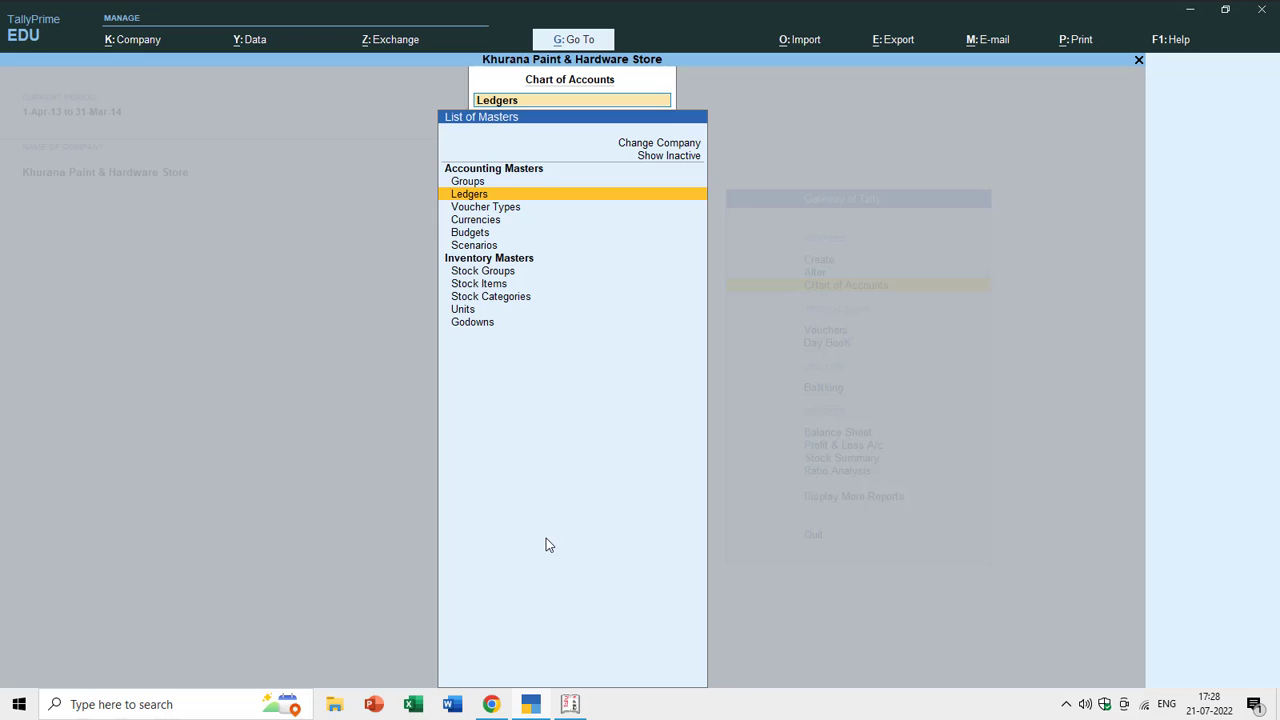
key("Up")
key("Down")
key("Return")
- Examine the state and city debtor groups nested under Sundry Debtors in the ledger list, and leave the Chart of Accounts
key("Down")
key("Down")
key("Down")
key("Down")
key("Down")
key("Down")
key("Down")
key("Down")
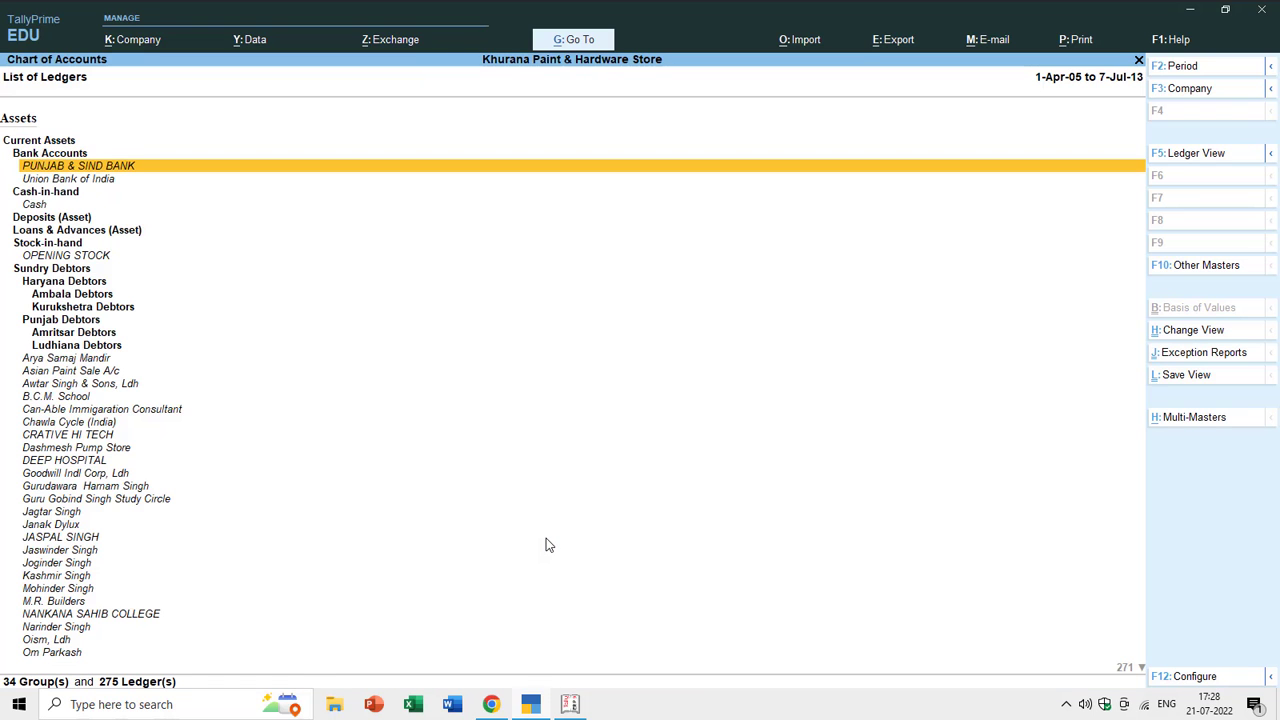
key("Down")
key("Down")
key("Down")
key("Down")
key("Down")
key("Down")
key("Down")
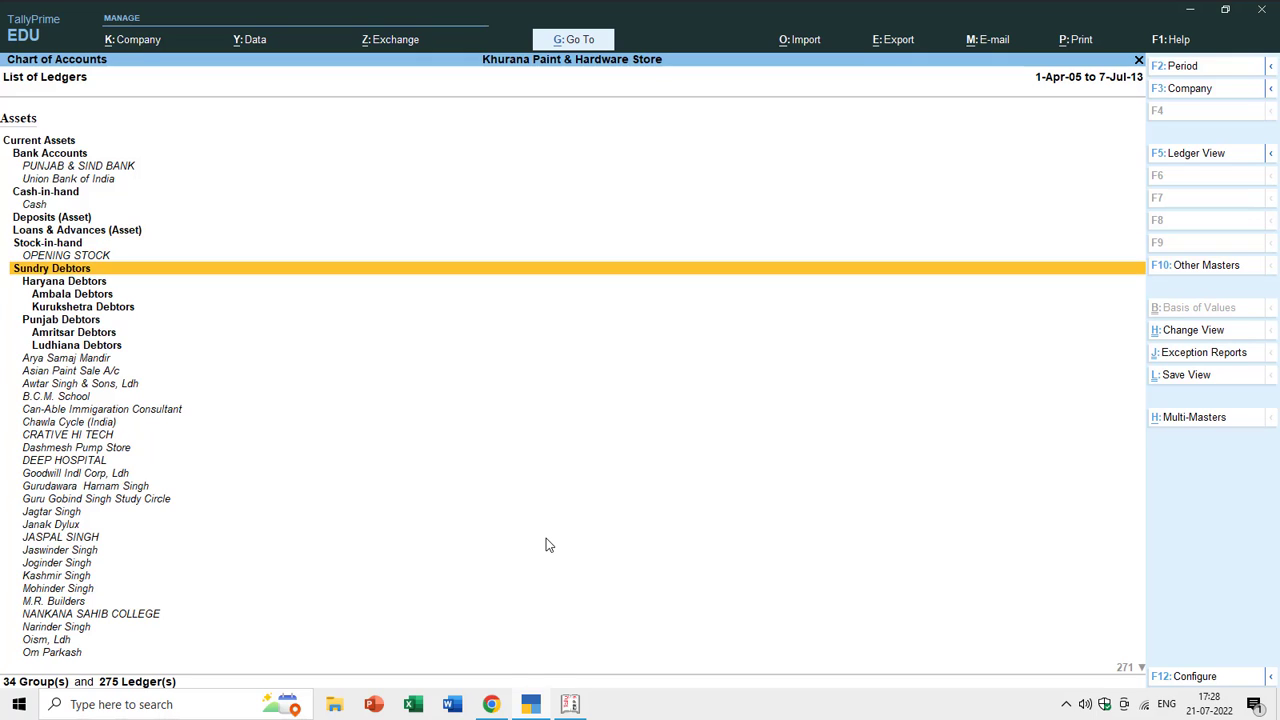
key("Down")
key("Down")
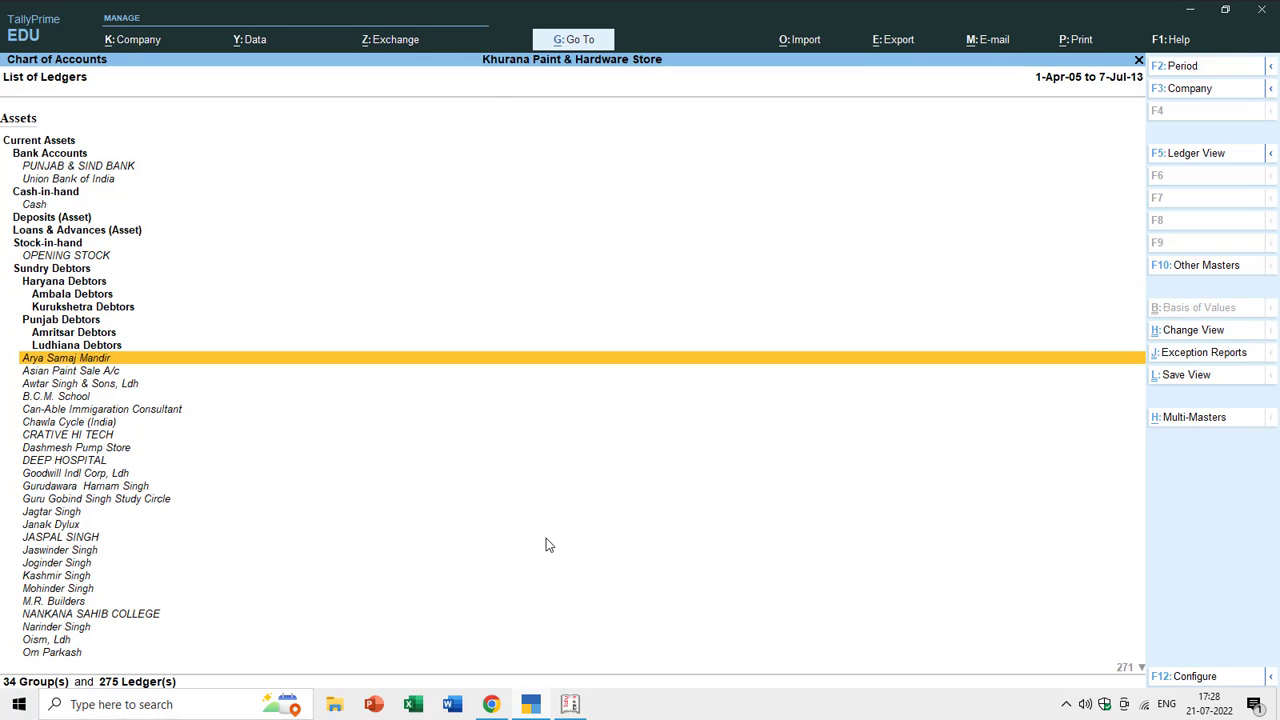
key("Escape")
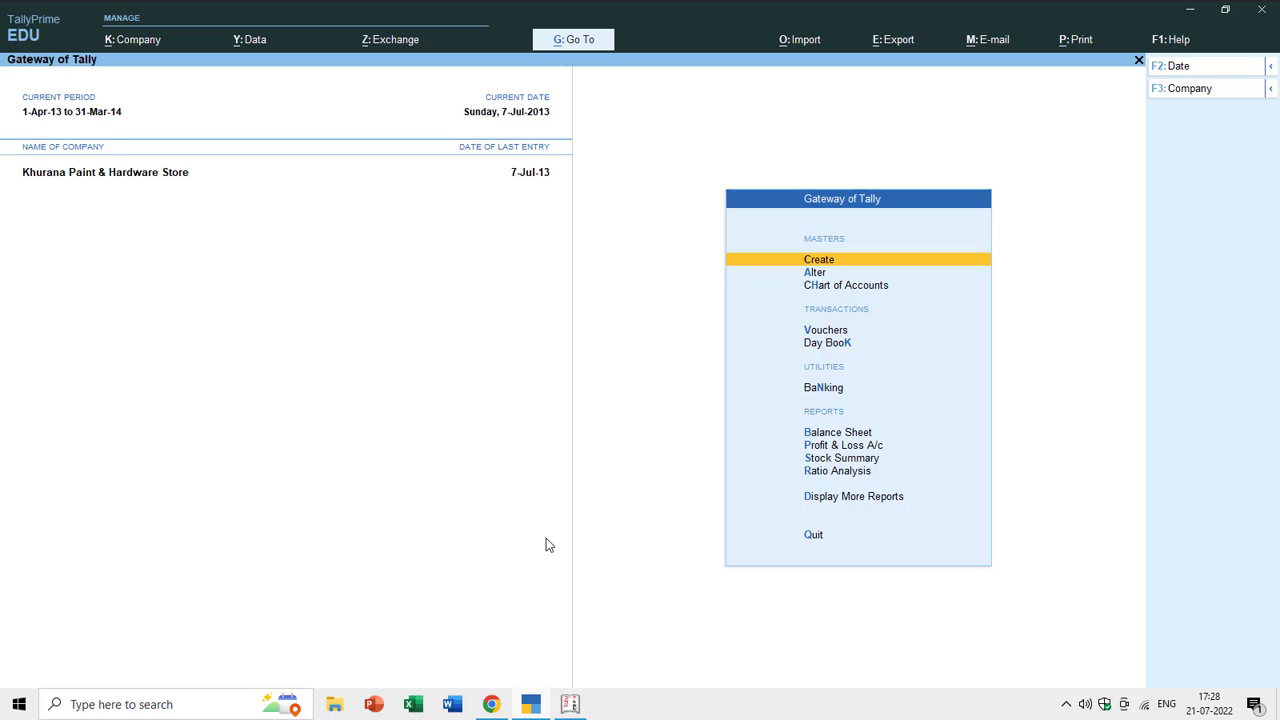
- Open the company's Trial Balance report
key("Down")
key("Down")
key("Down")
key("Down")
key("Down")
key("Down")
key("Down")
key("Down")
key("Down")
key("Down")
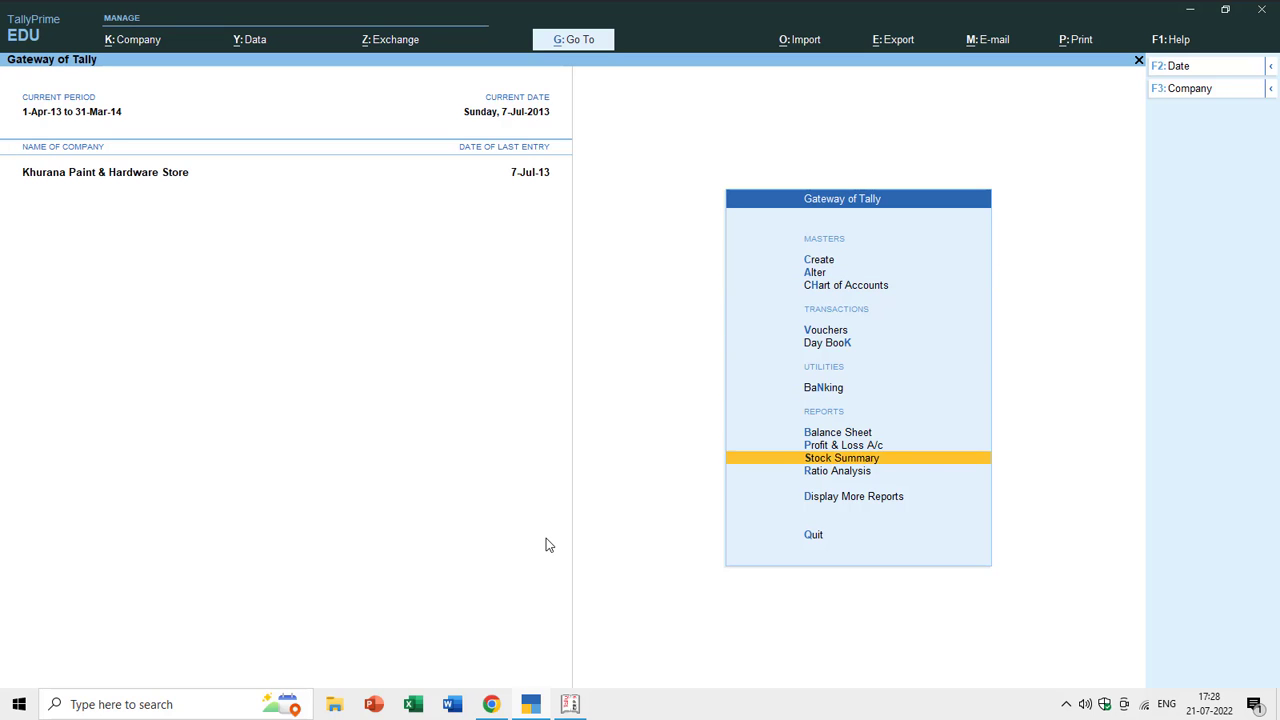
key("Down")
key("Up")
key("Return")
key("Return")
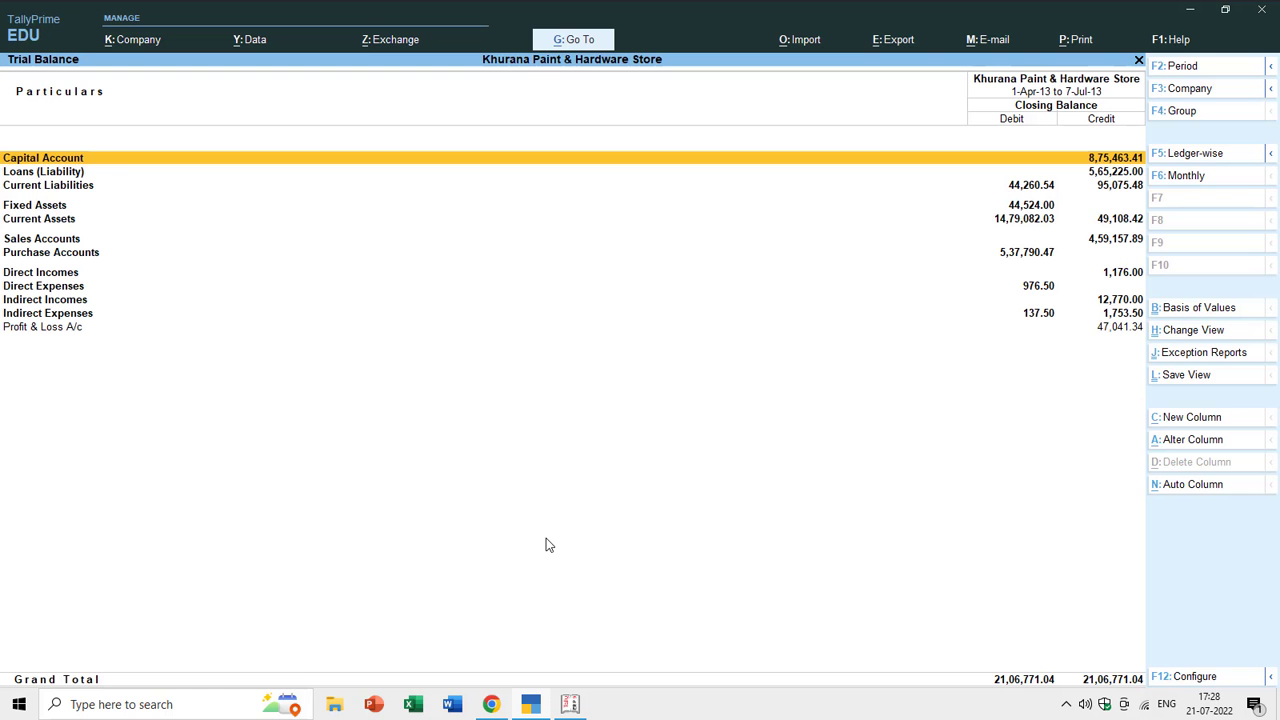
- Drill down from Current Liabilities in the Trial Balance to the party ledgers under Sundry Creditors
key("Down")
key("Down")
key("Return")
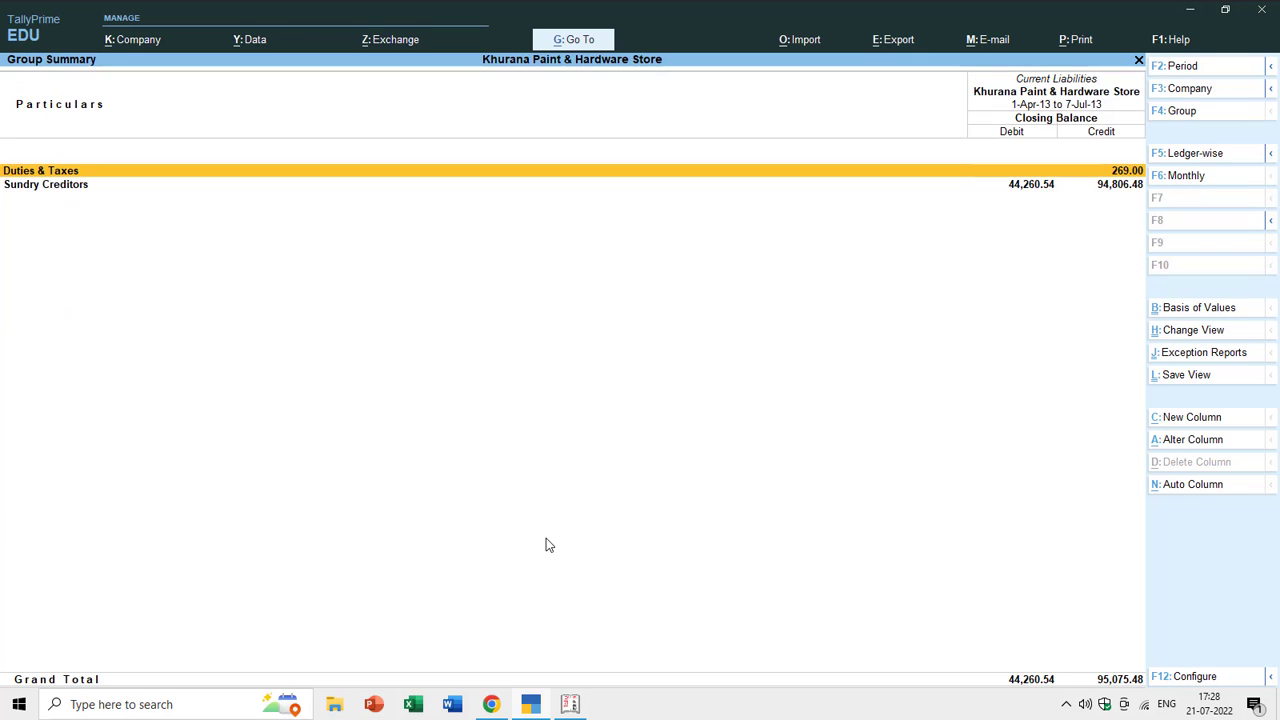
key("Down")
key("Return")
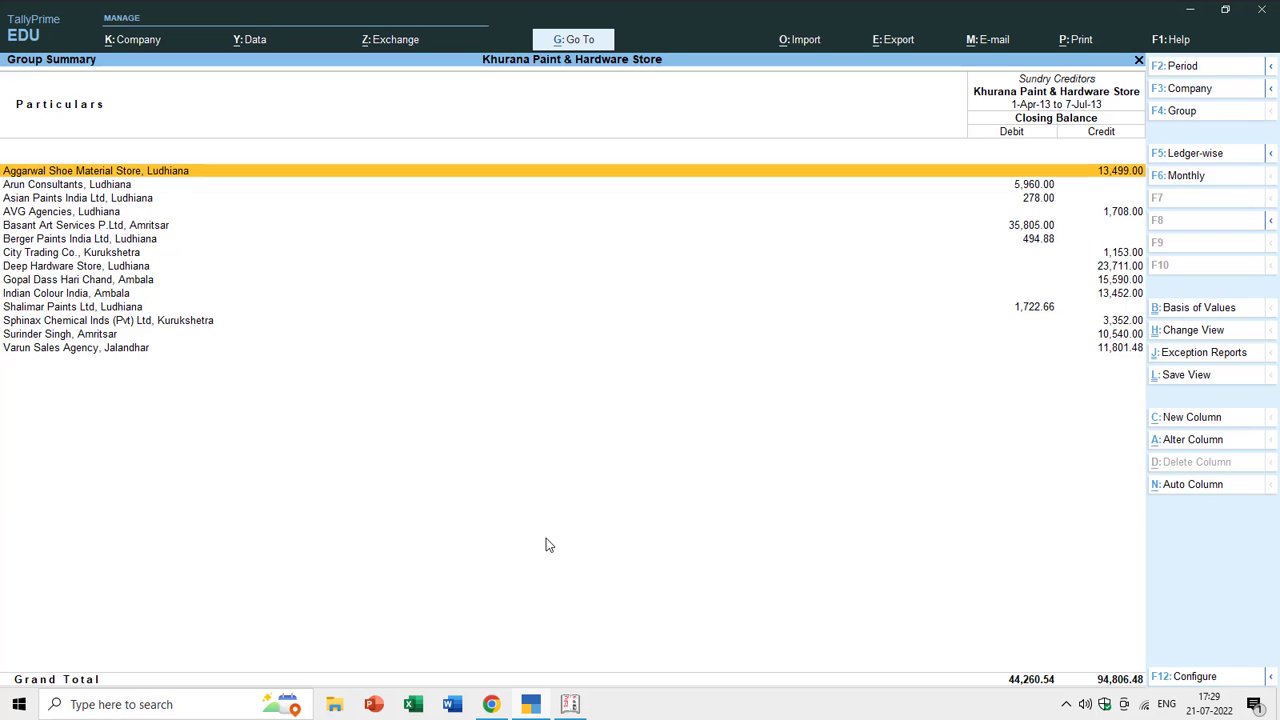
key("Escape")
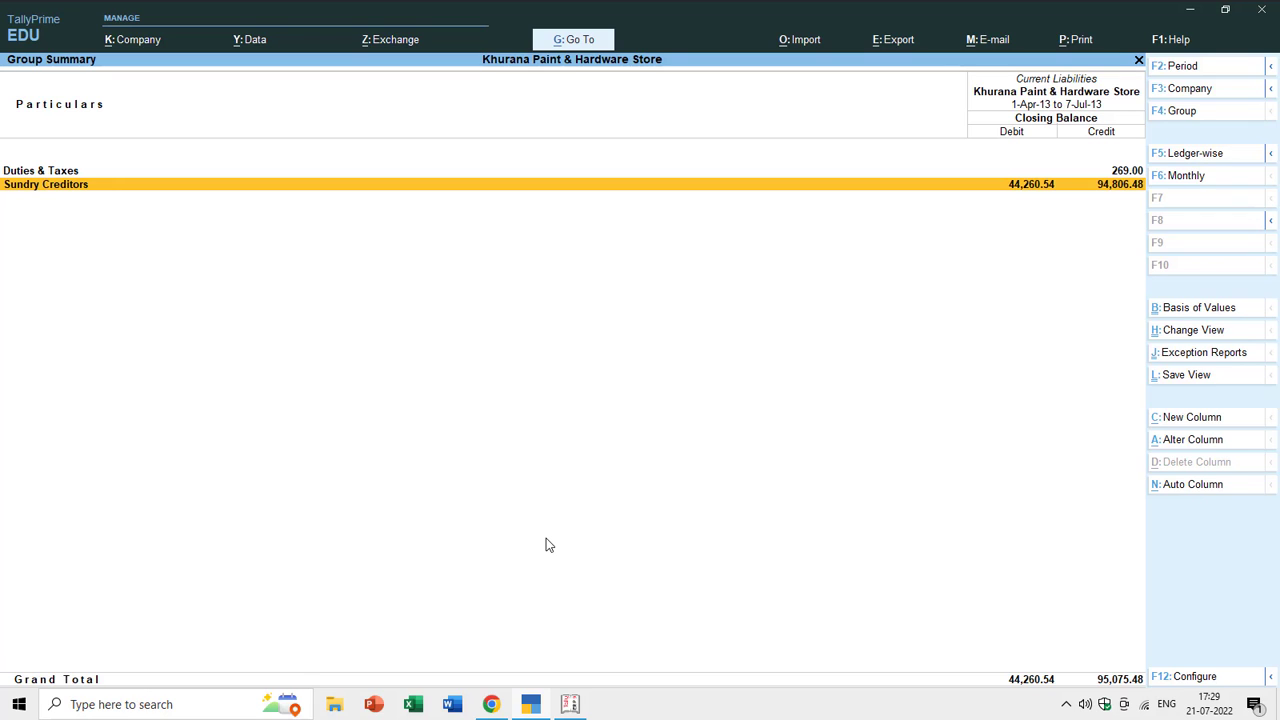
key("Return")
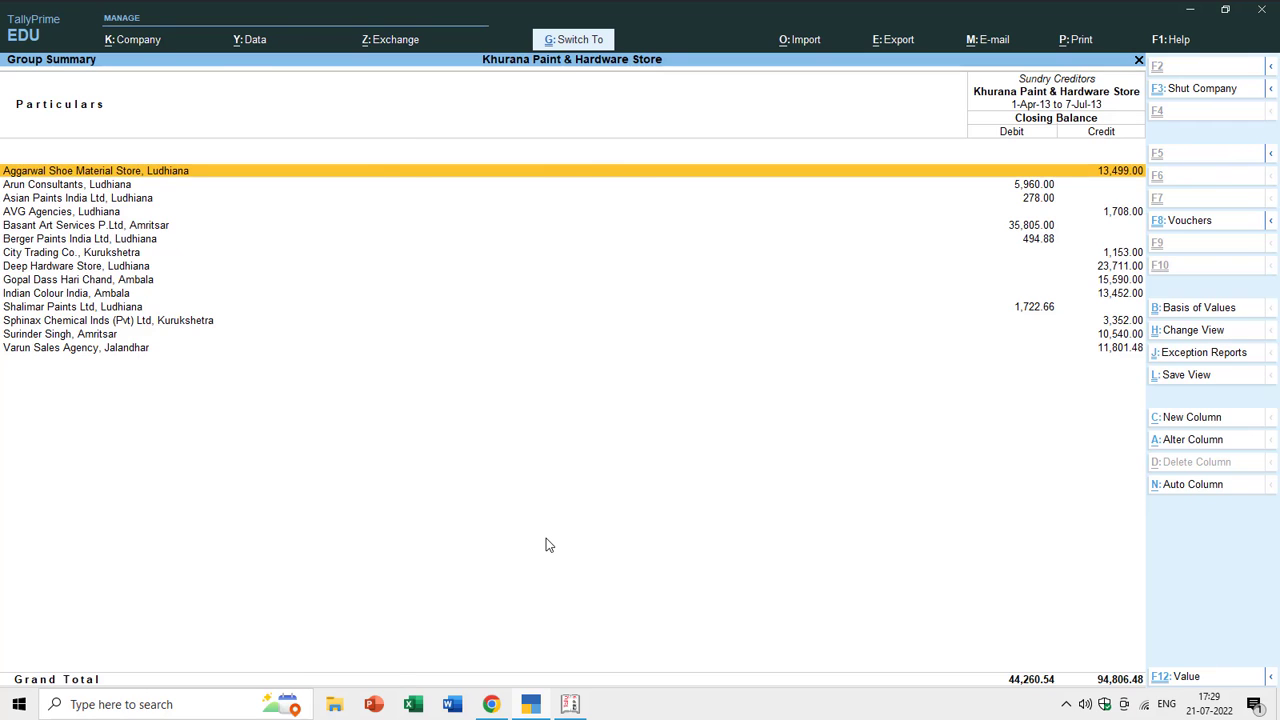
key("ctrl+Return")
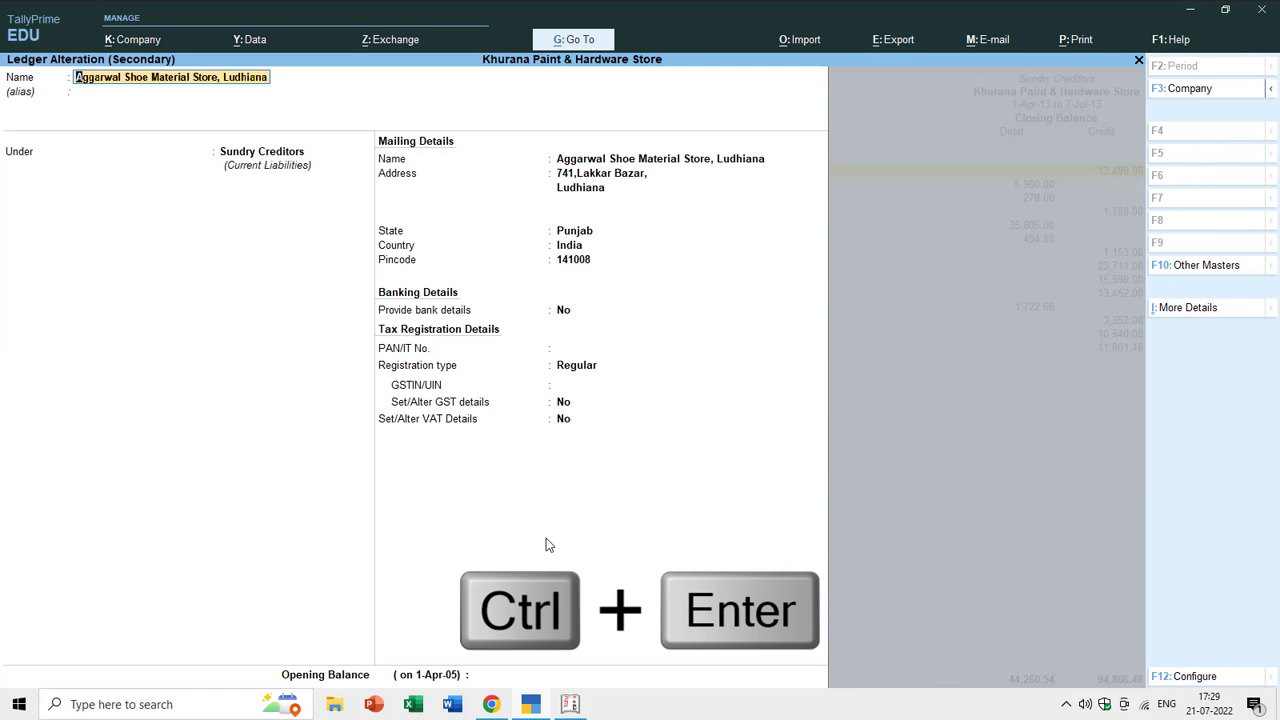
key("Escape")
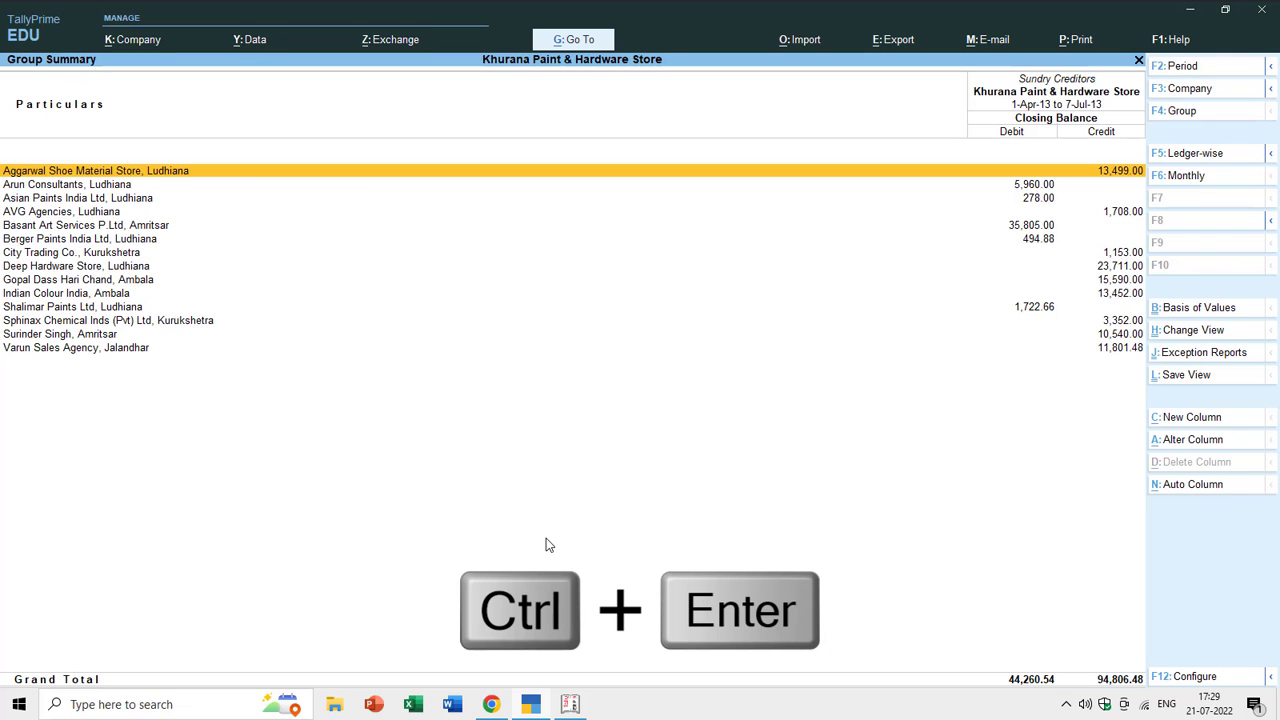
key("ctrl")
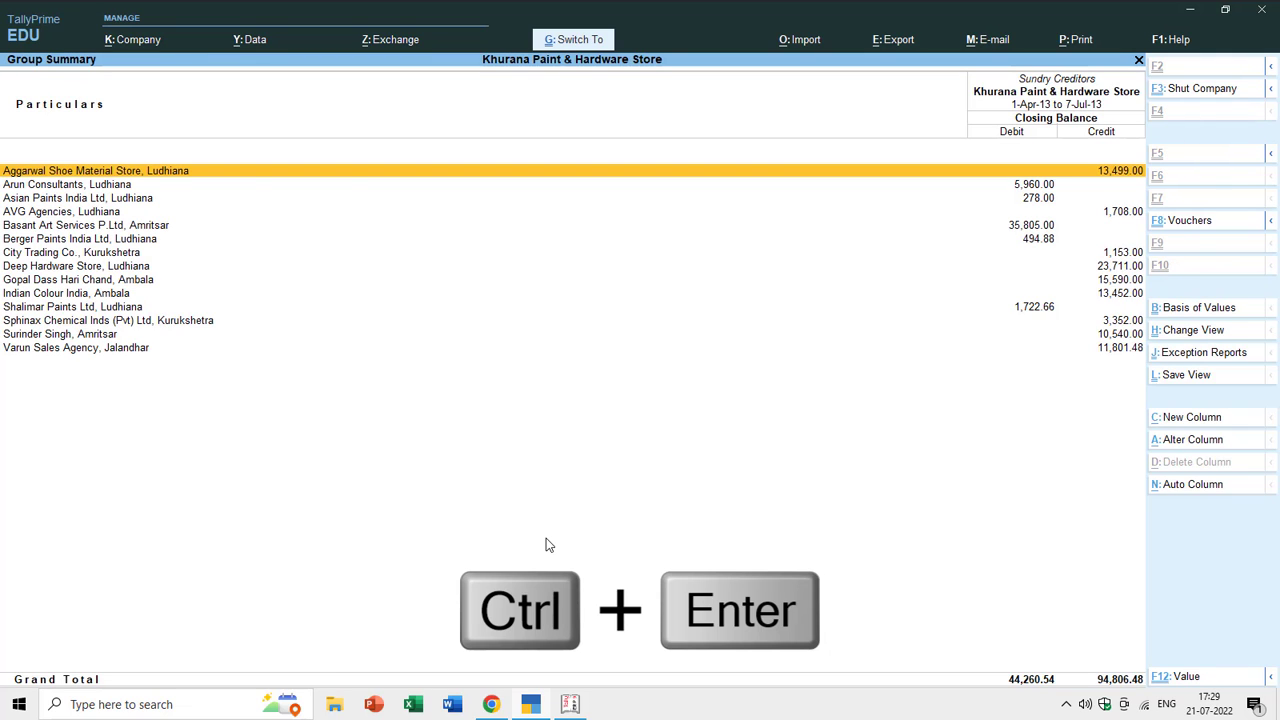
key("ctrl+Return")
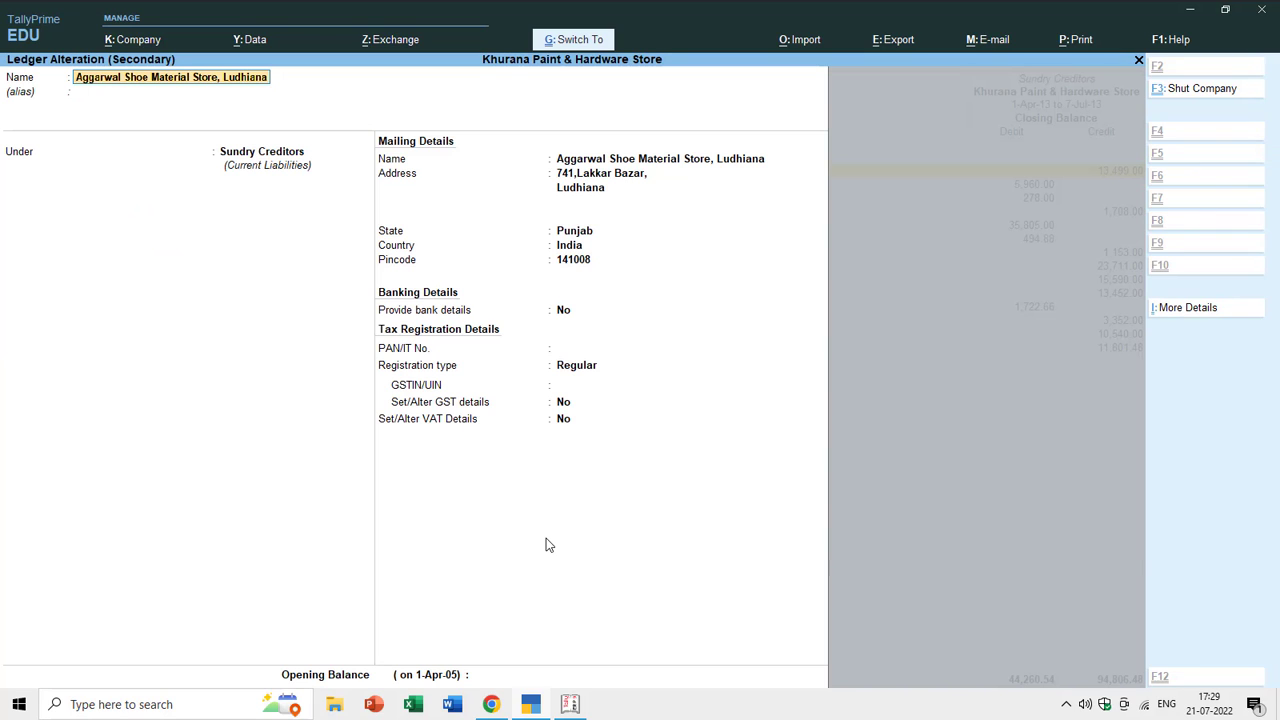
key("Return")
key("Return")
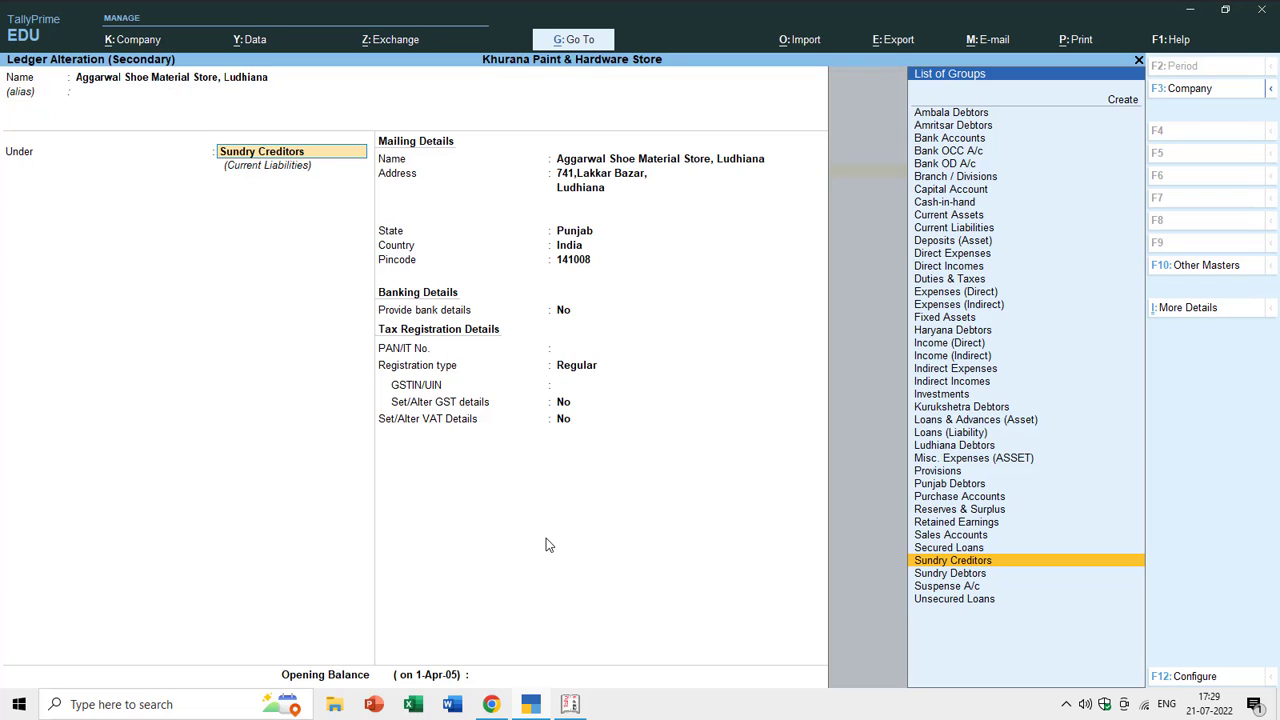
type("Lu")
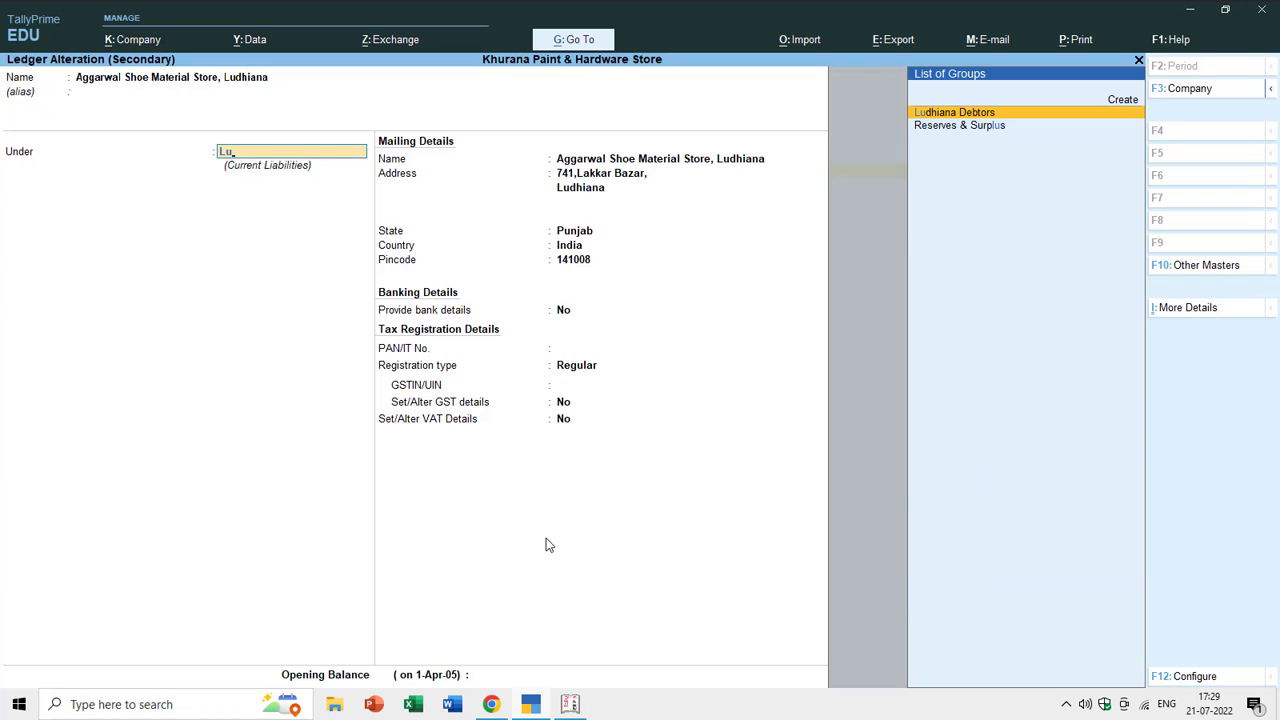
key("ctrl+a")
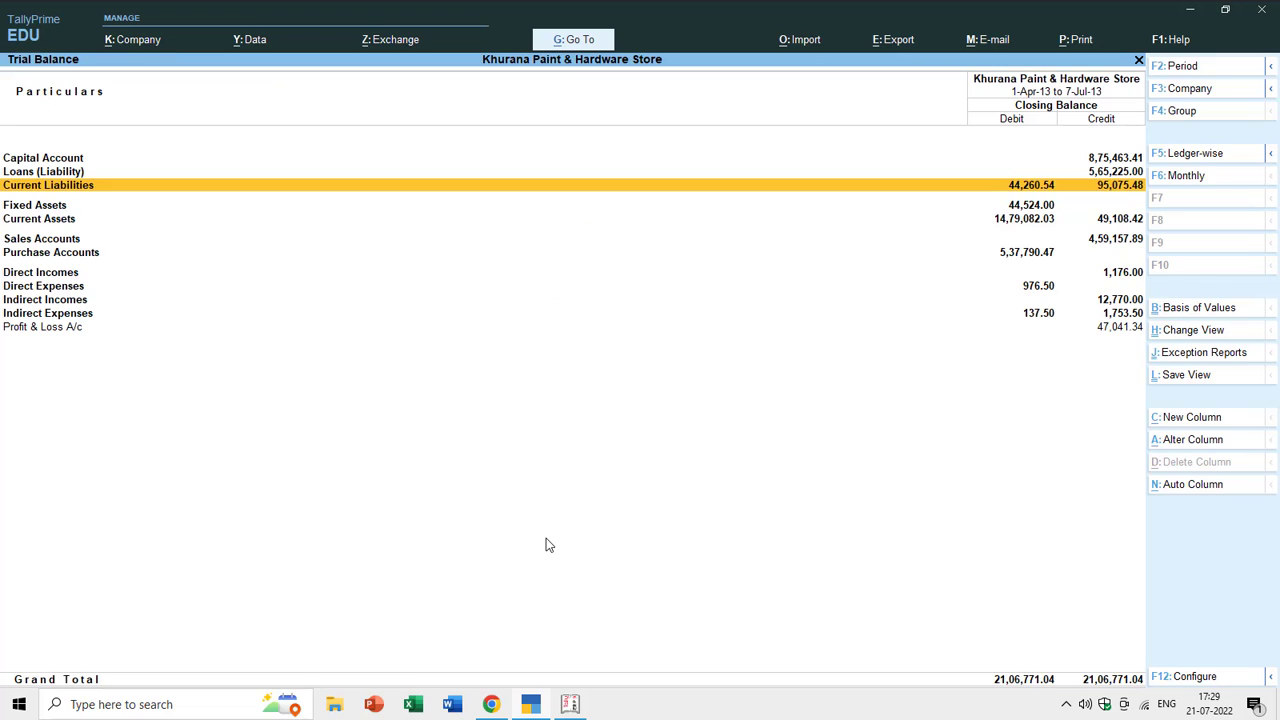
- Drill down from Current Assets in the Trial Balance to the party ledgers under Sundry Debtors
key("Down")
key("Down")
key("Down")
key("Up")
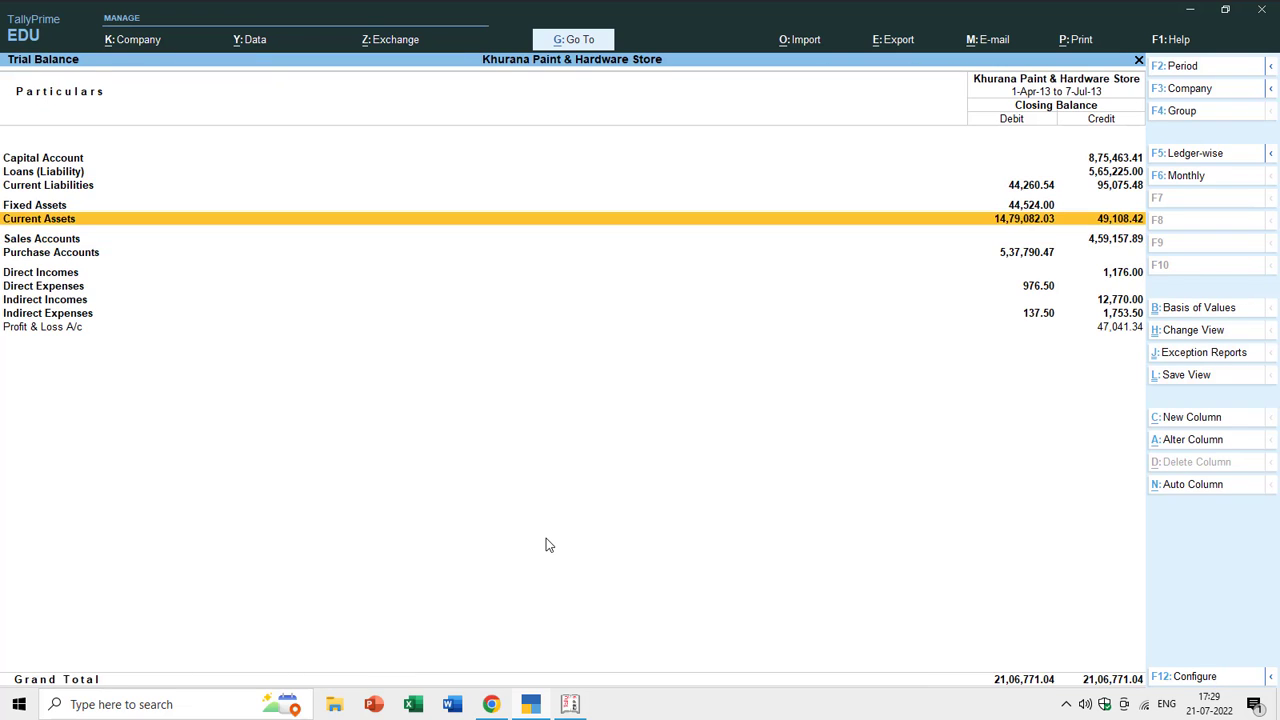
key("Return")
key("Down")
key("Return")
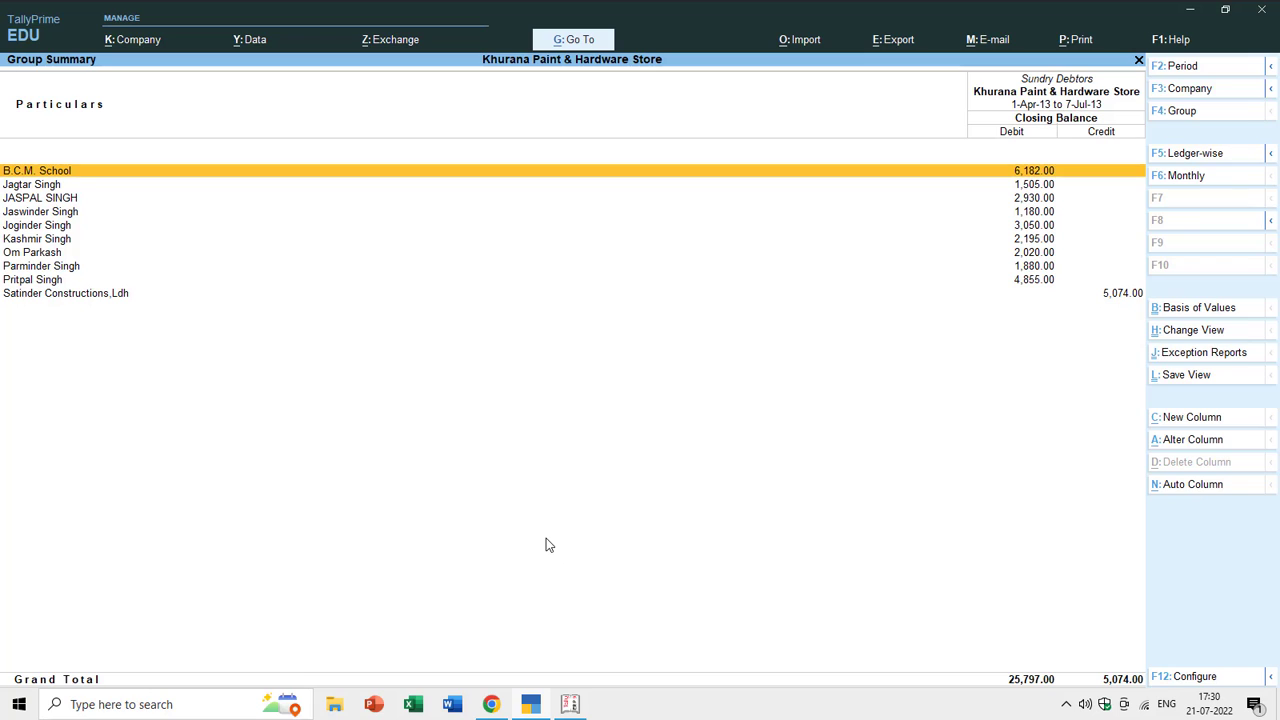
- Open the B.C.M. School ledger for alteration and rename it "B.C.M. School, Ludhiana"
key("ctrl")
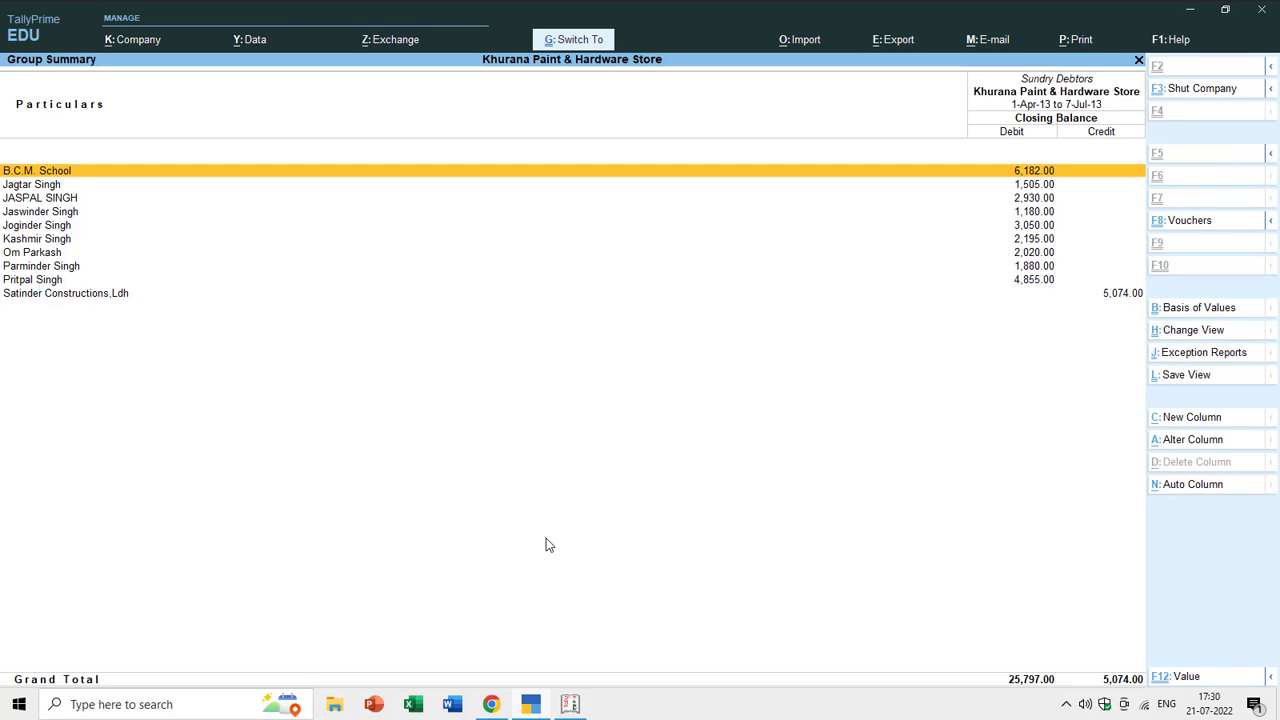
key("ctrl+Return")
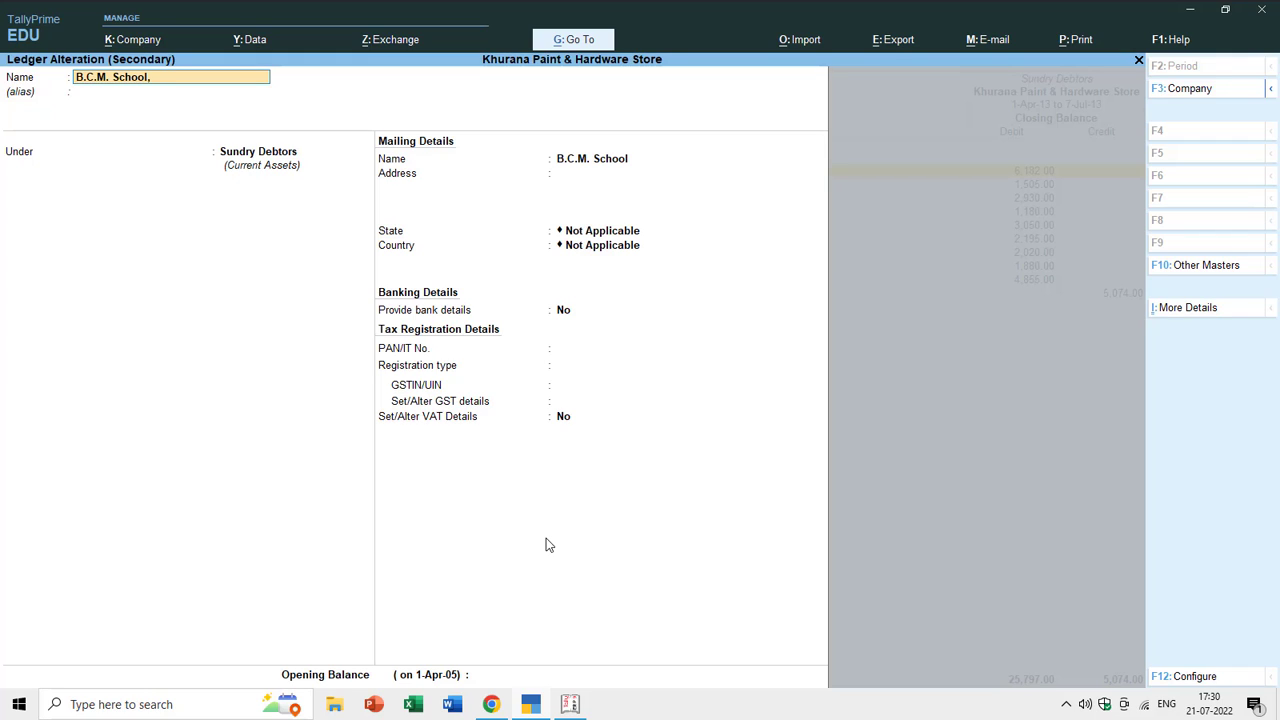
type(", Ludhiana")
key("Return")
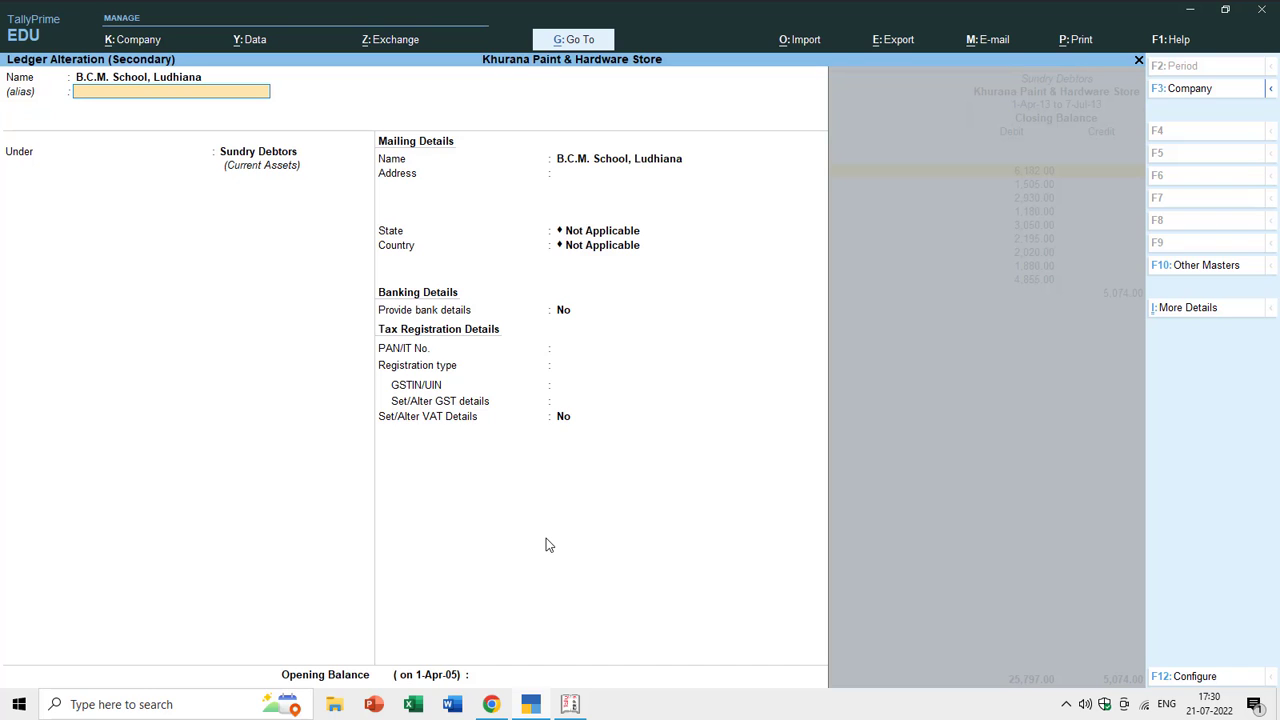
- Move the B.C.M. School ledger under the Ludhiana Debtors group and save it with its mailing details unchanged
key("Return")
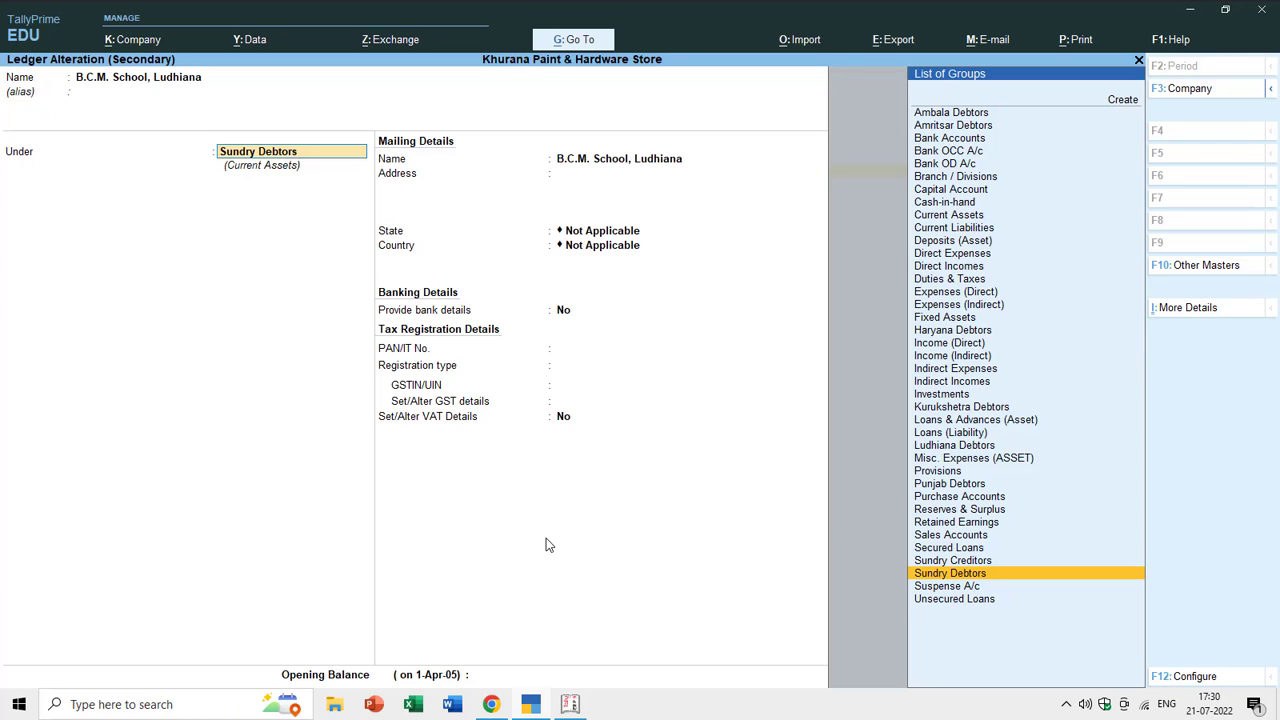
type("Ludh")
key("Return")
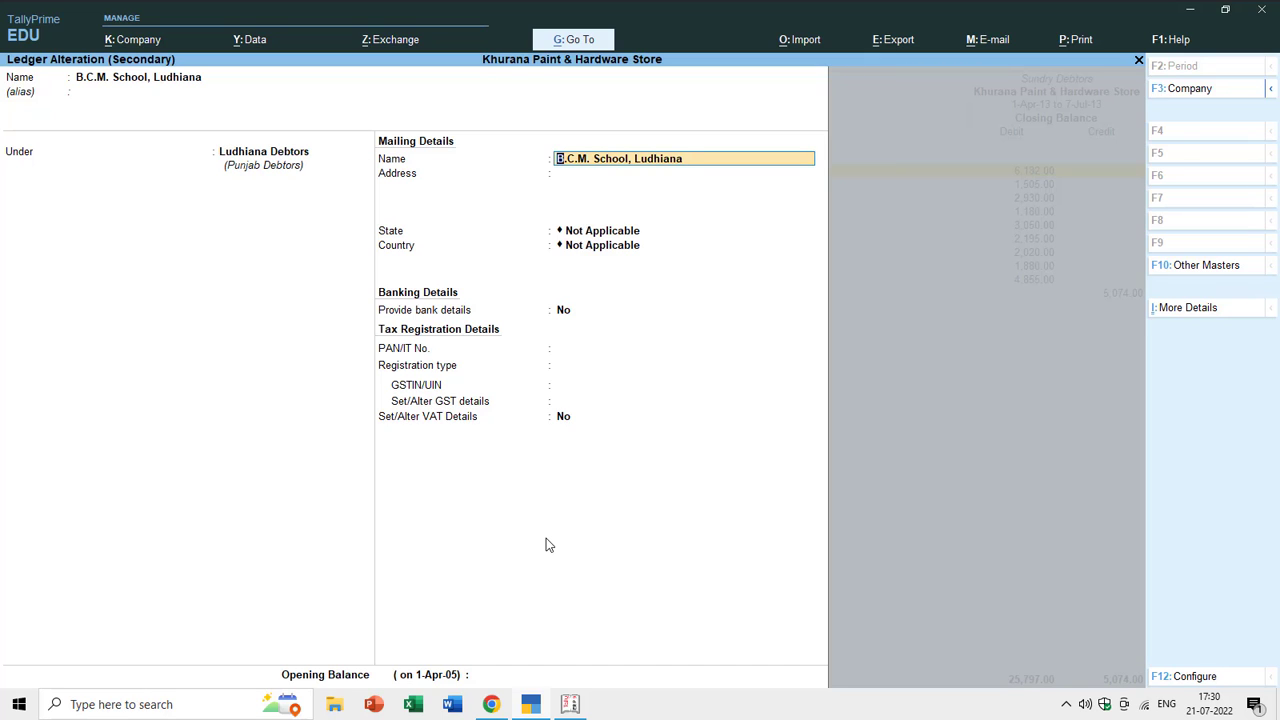
key("Return")
key("Return")
key("Return")
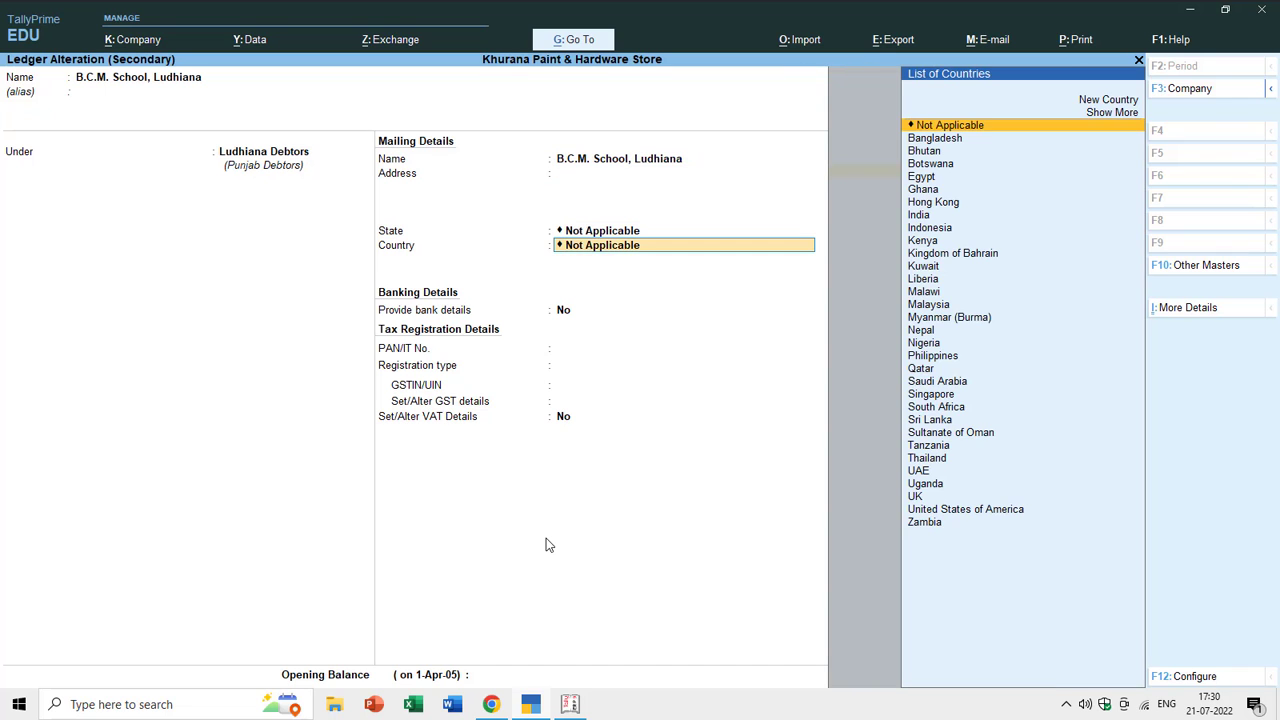
key("Return")
key("Return")
key("Return")
key("Return")
key("Return")
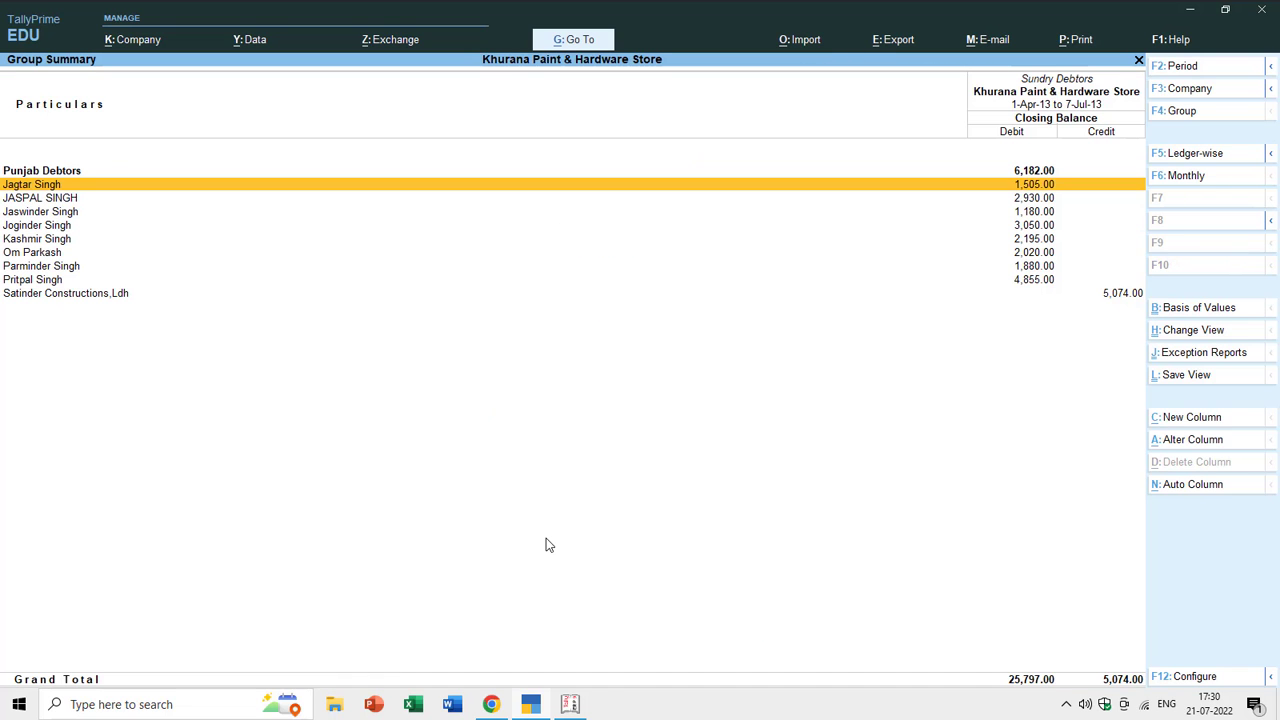
key("Up")
key("Down")
key("Down")
key("Down")
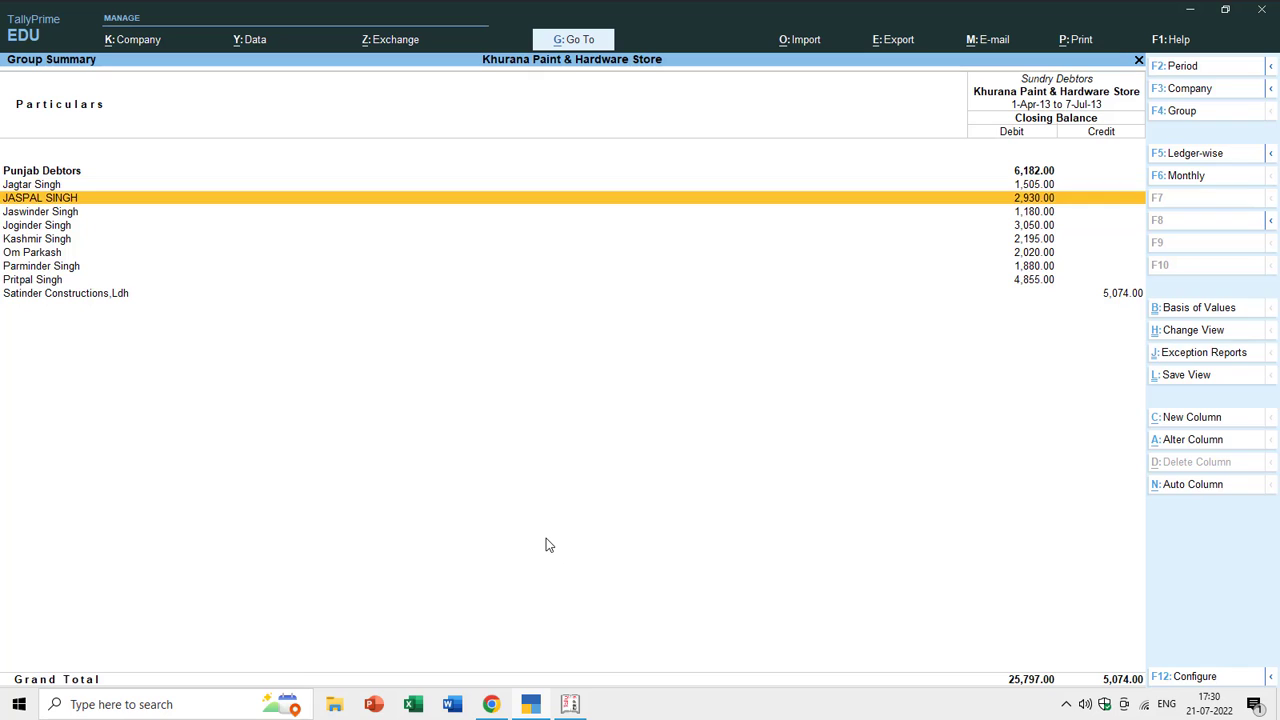
key("Up")
key("Up")
key("Up")
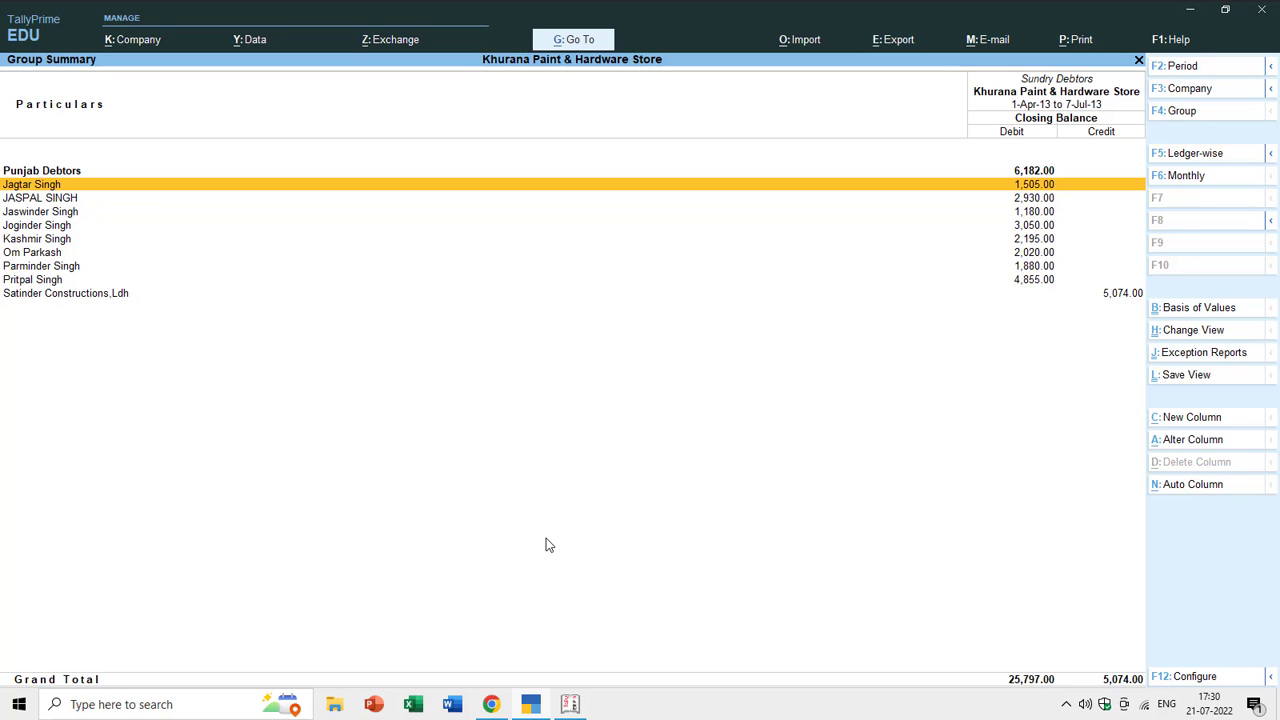
- Append ", Ludhiana" to the name of the party ledger just below Punjab Debtors and save it under Ludhiana Debtors
key("ctrl")
key("ctrl+Return")
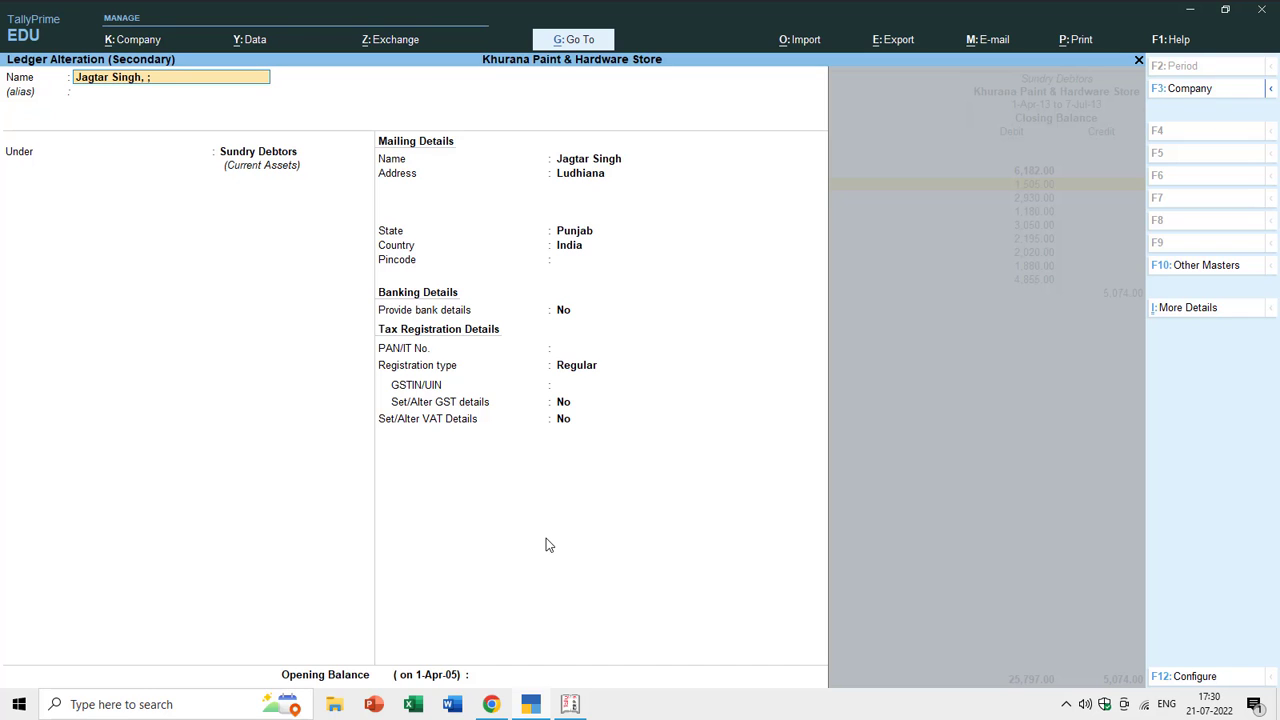
type(", Ludhiana")
key("Return")
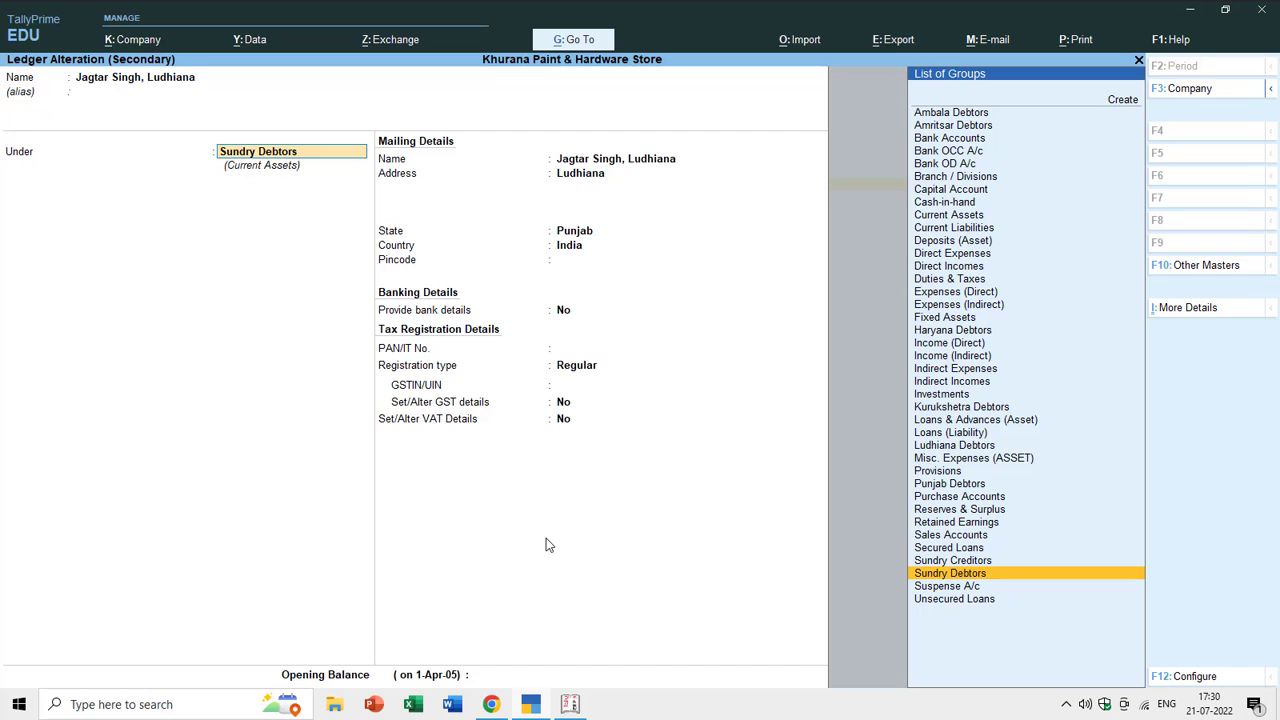
type("Lud")
key("Return")
key("Return")
key("Return")
key("Return")
key("Return")
key("Return")
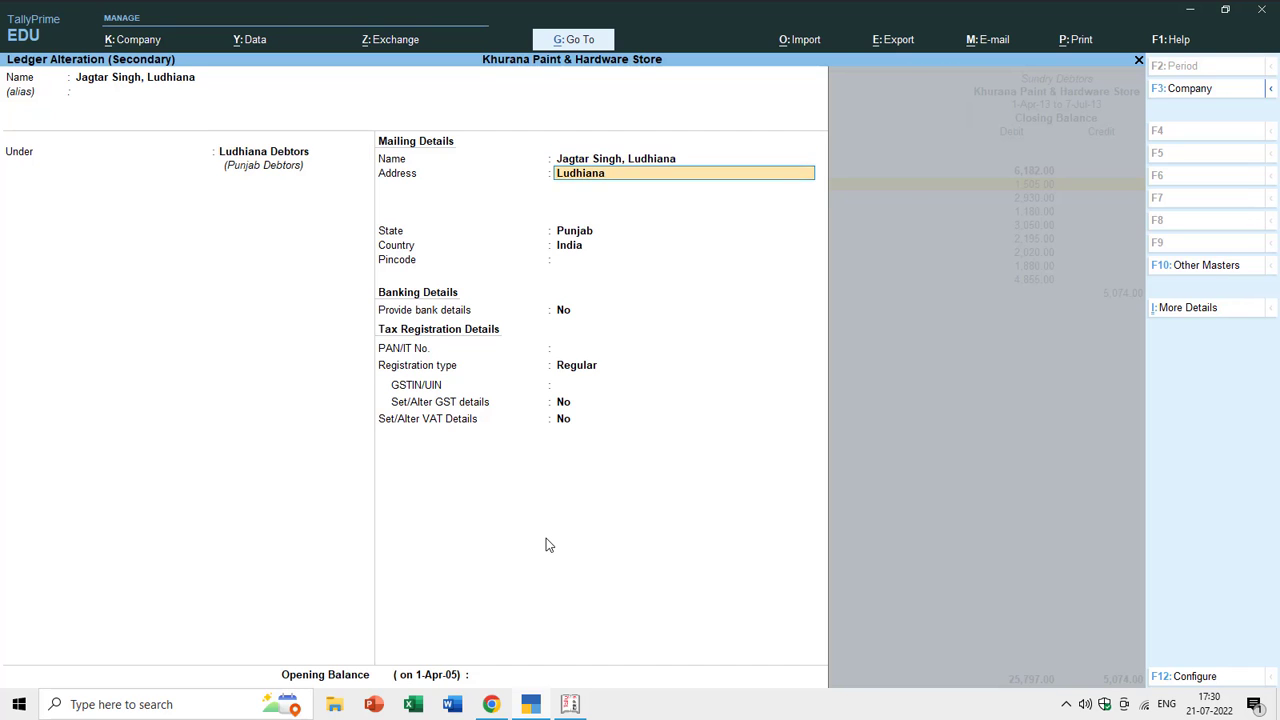
key("ctrl+a")
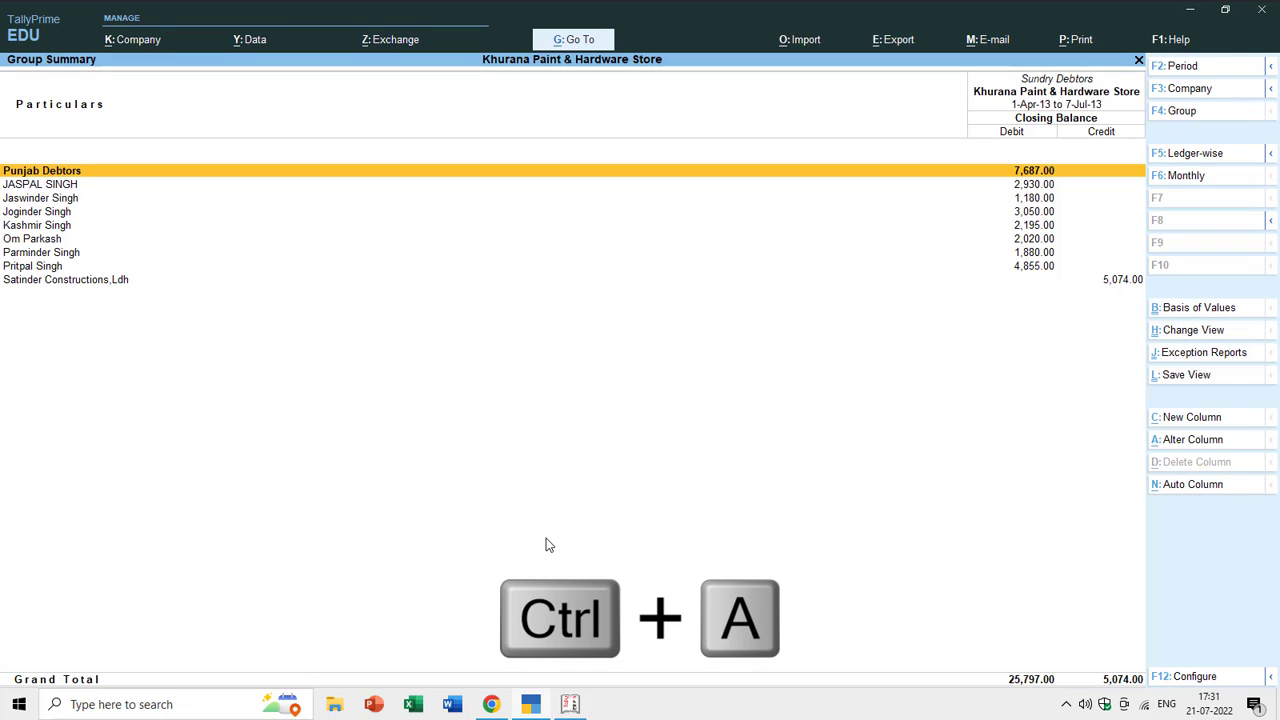
- Append ", Ambala City" to the name of the first remaining party ledger below Punjab Debtors and save it under Ambala Debtors
key("Down")
key("ctrl+Return")
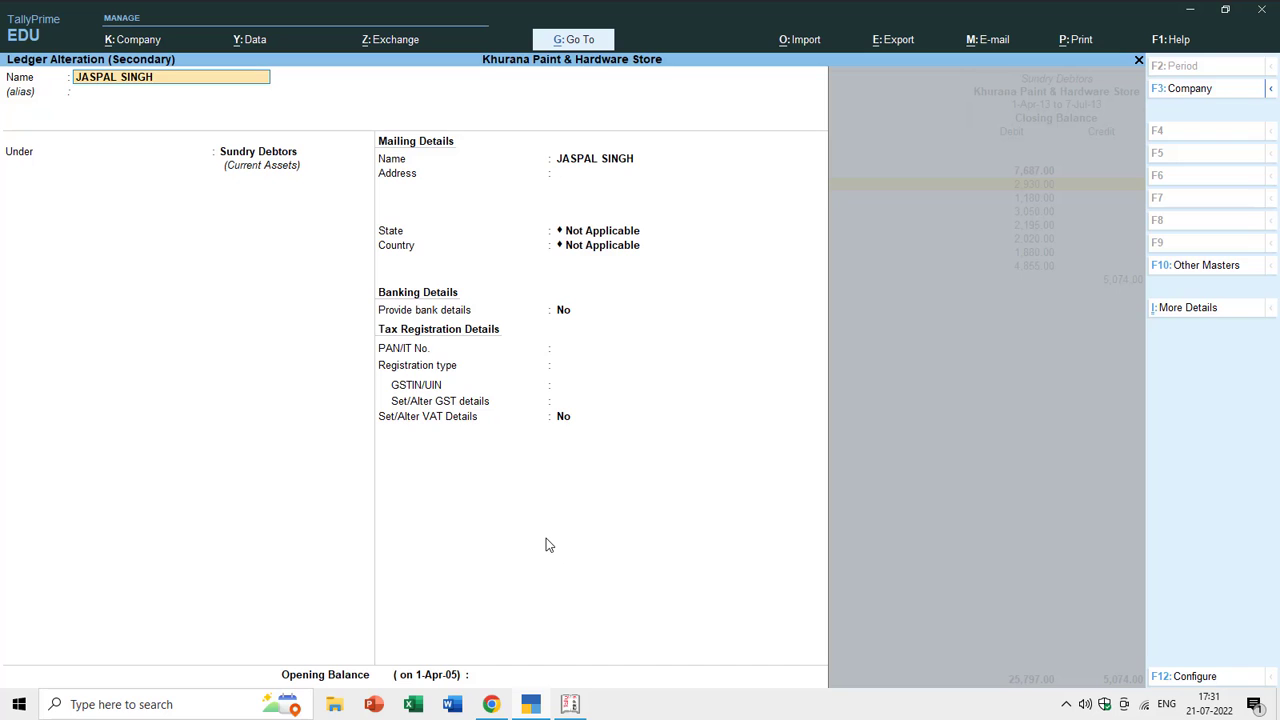
type("Ambala City")
key("Return")
type("A")
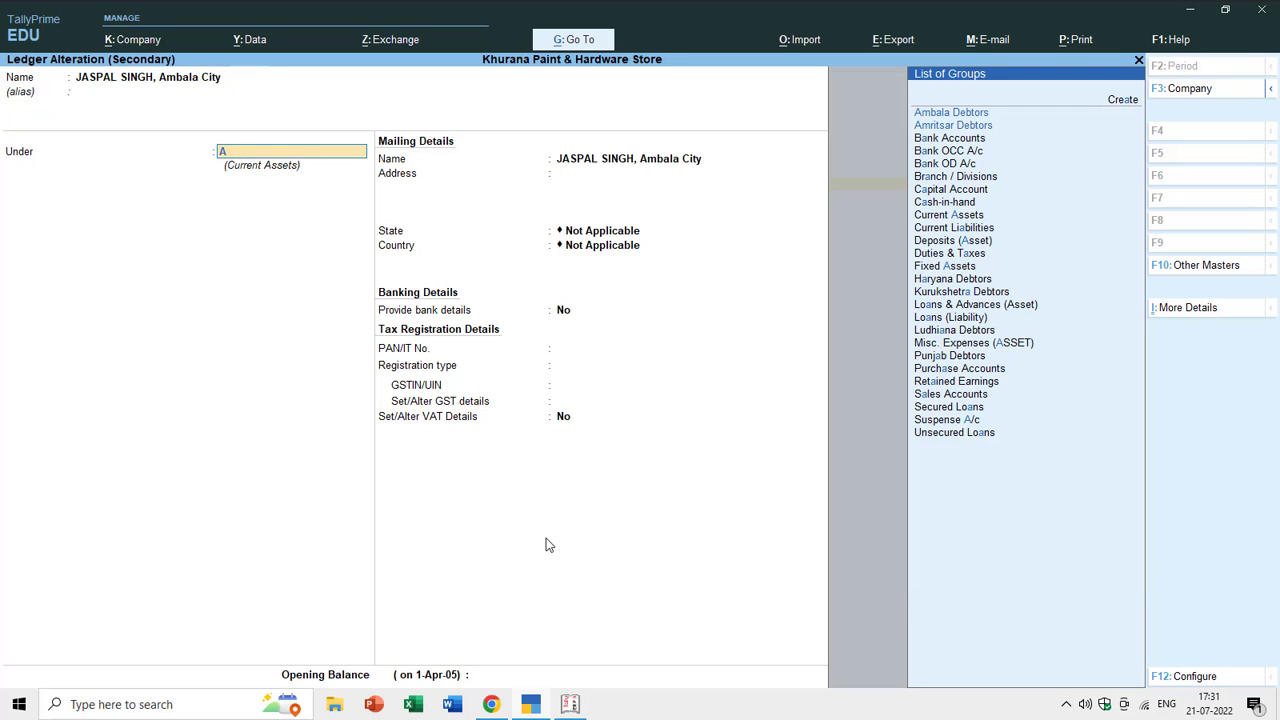
type("m")
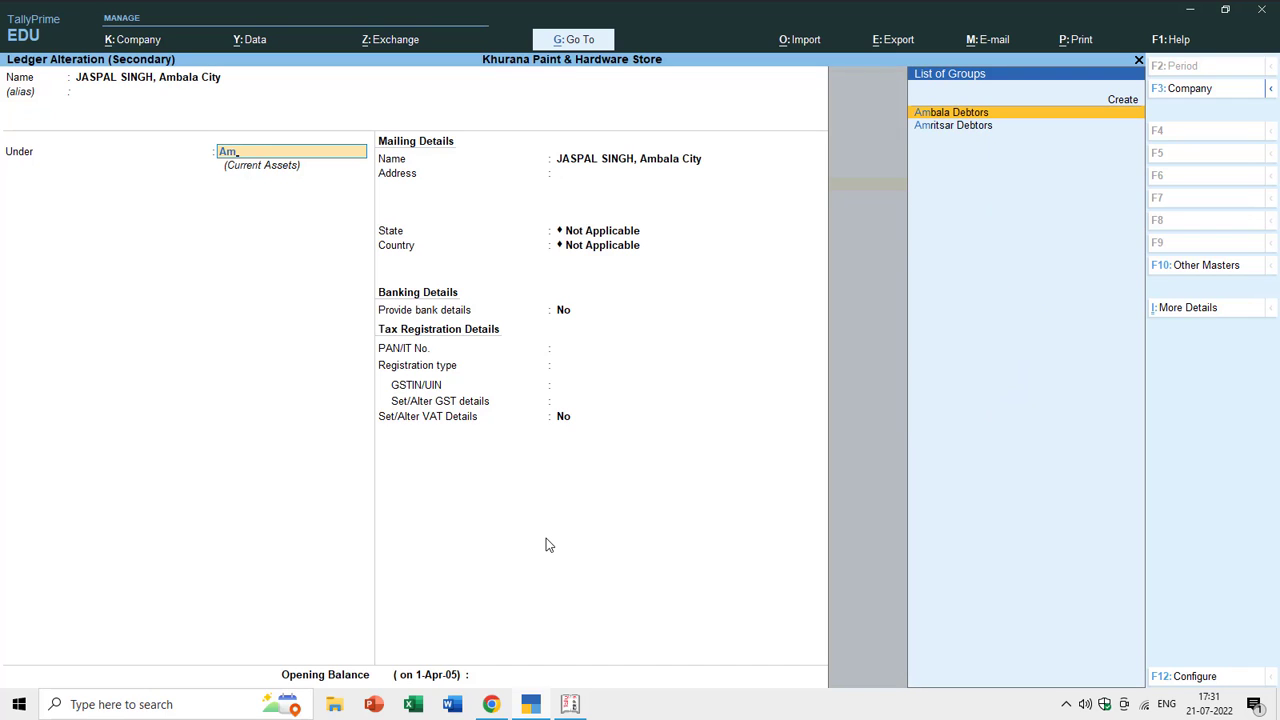
key("Return")
key("Return")
key("ctrl+a")
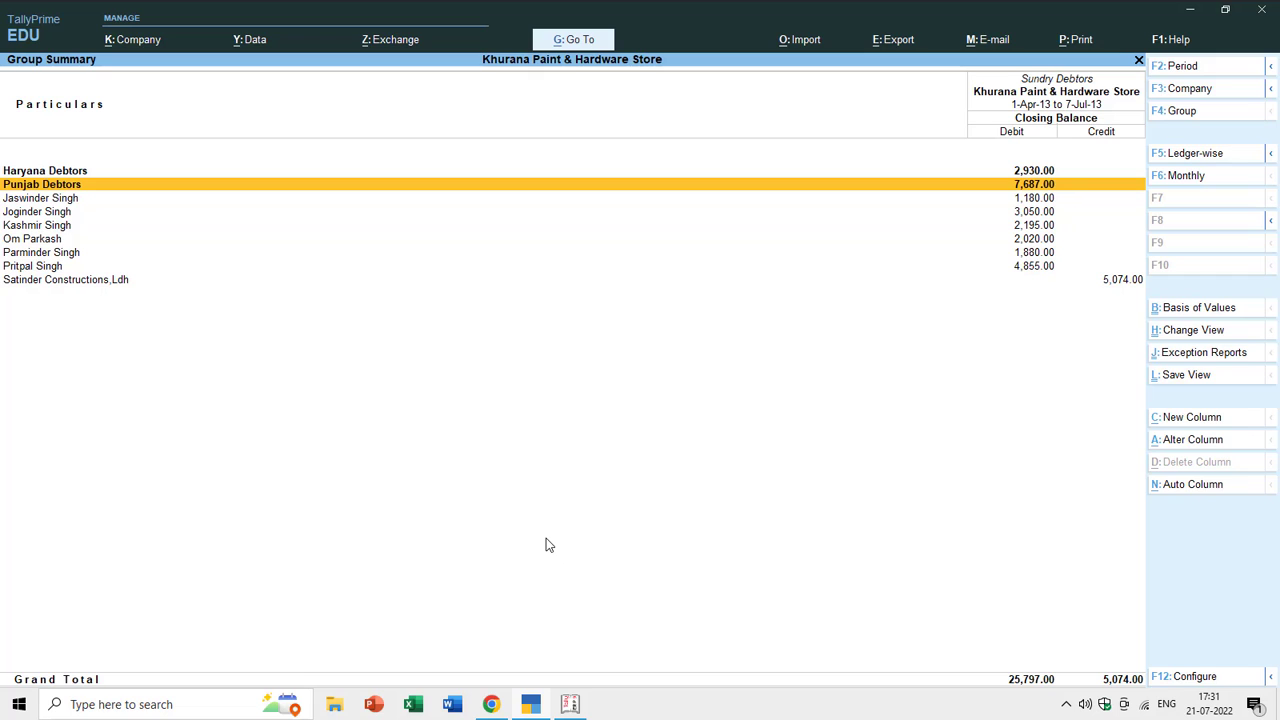
- Append ", Amritsar City" to the name of the first remaining party ledger below Punjab Debtors and save it under Amritsar Debtors
key("Down")
key("ctrl+Return")
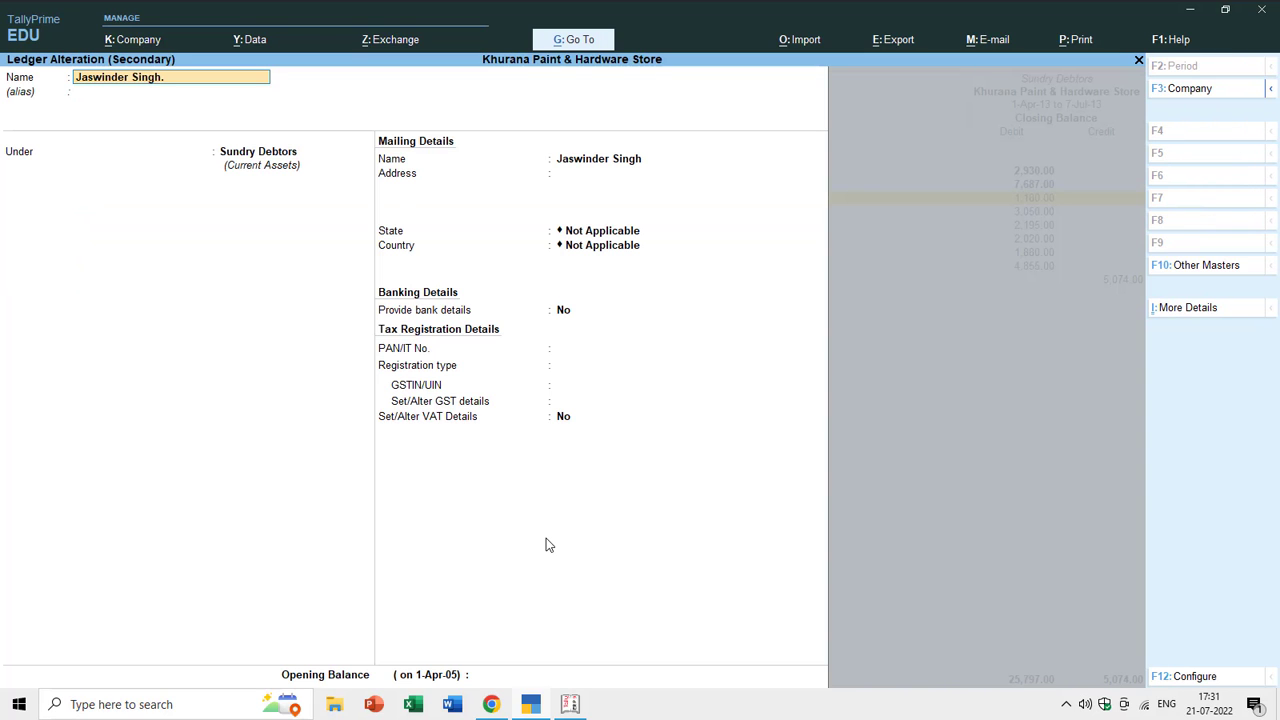
type(", amritsar City")
key("Return")
type("Amr")
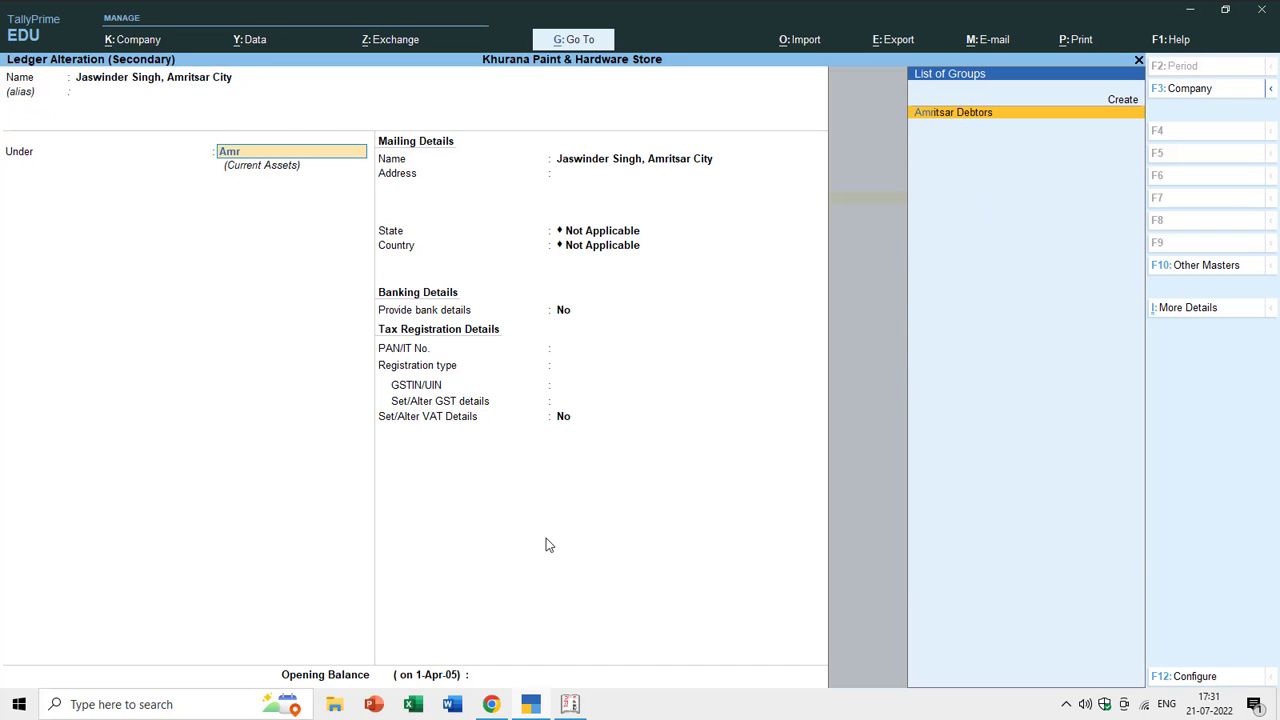
key("Return")
key("ctrl+a")
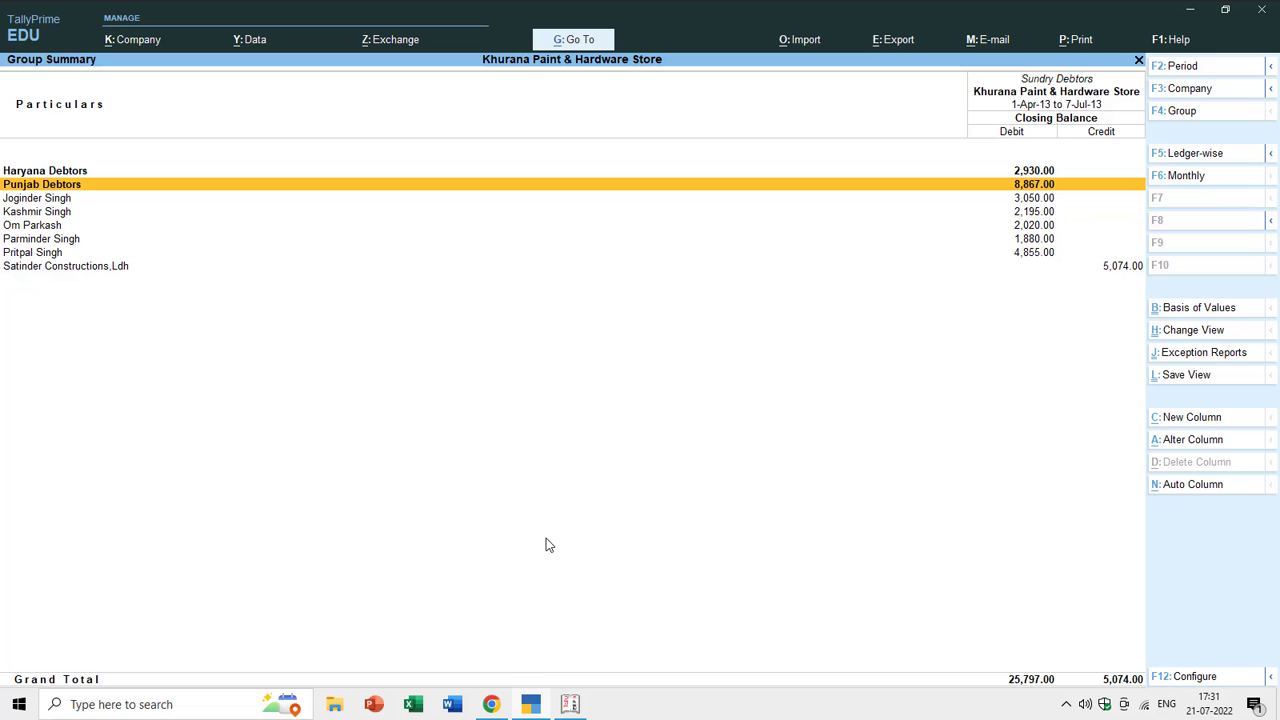
- Append ", Ambala" to the name of the first remaining party ledger below Punjab Debtors and save it under Ambala Debtors
key("Down")
key("Return")
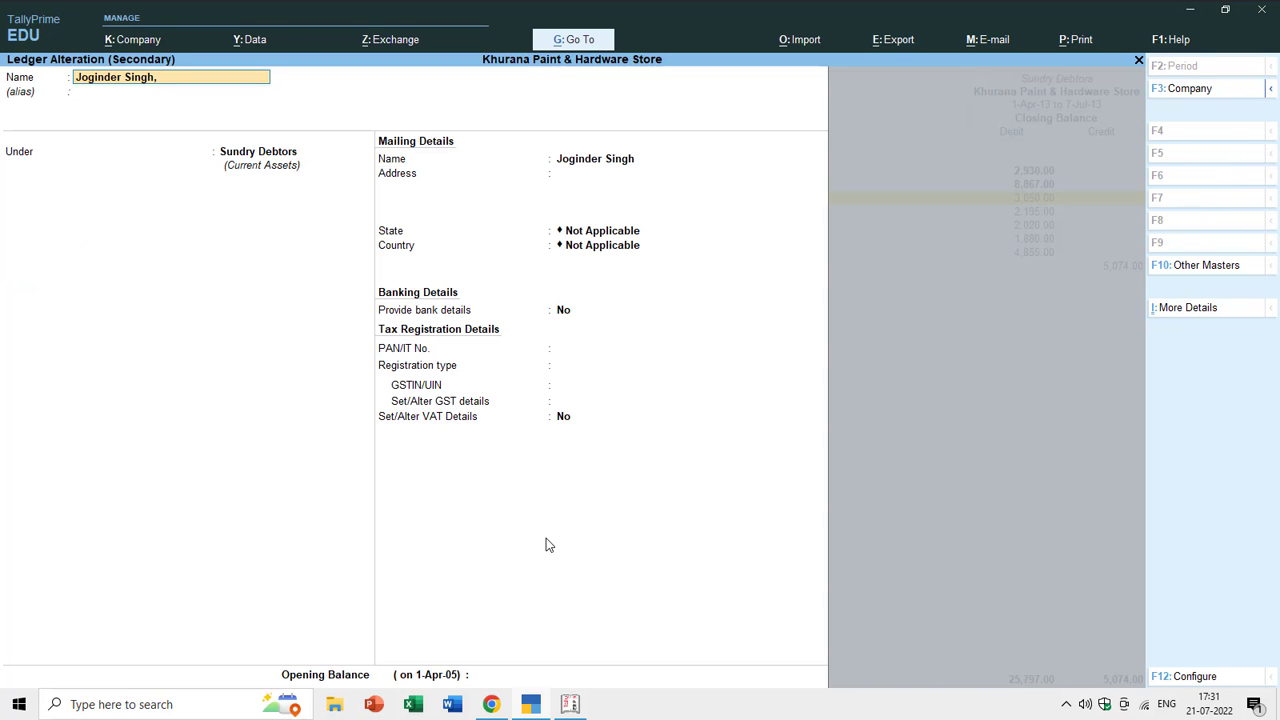
type(", ambala")
key("Return")
type("Amba")
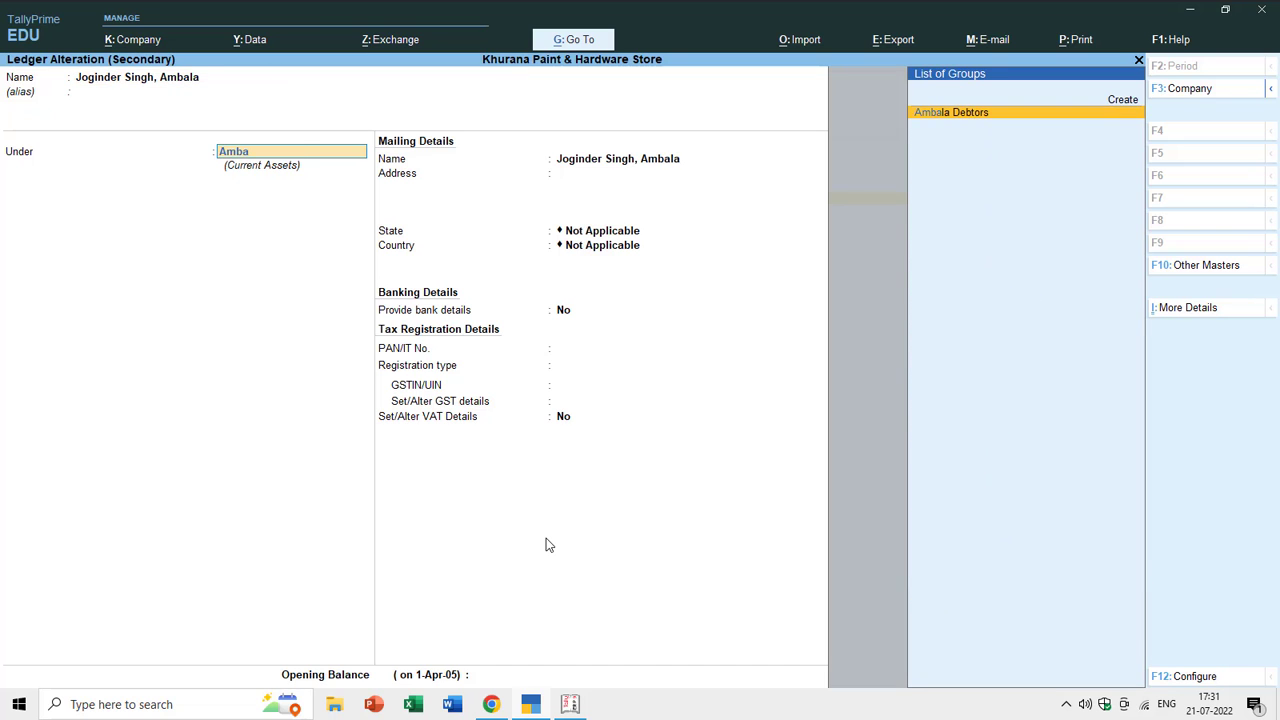
key("Return")
key("ctrl+a")
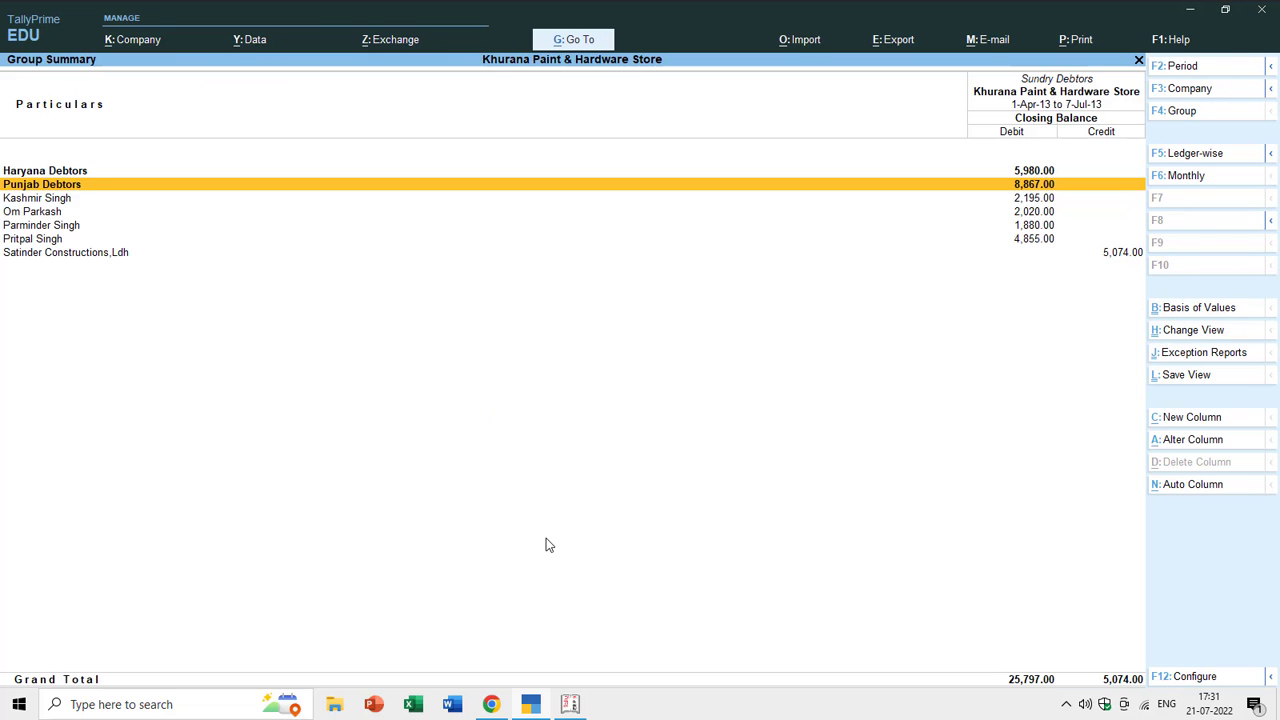
- Append ", Kuruskhetra" to the name of the first remaining party ledger below Punjab Debtors and save it under Kurukshetra Debtors
key("Return")
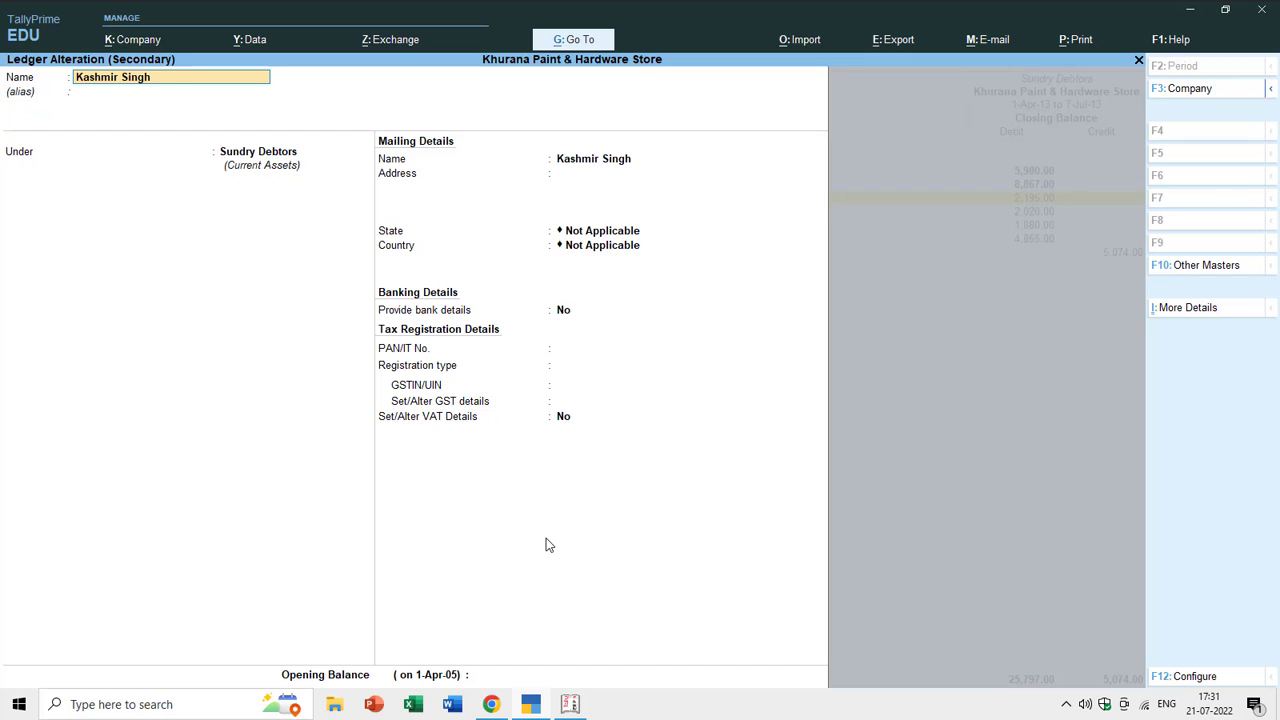
type(", Kuruskhetr")
type("a")
key("Return")
key("Return")
type("Kuru")
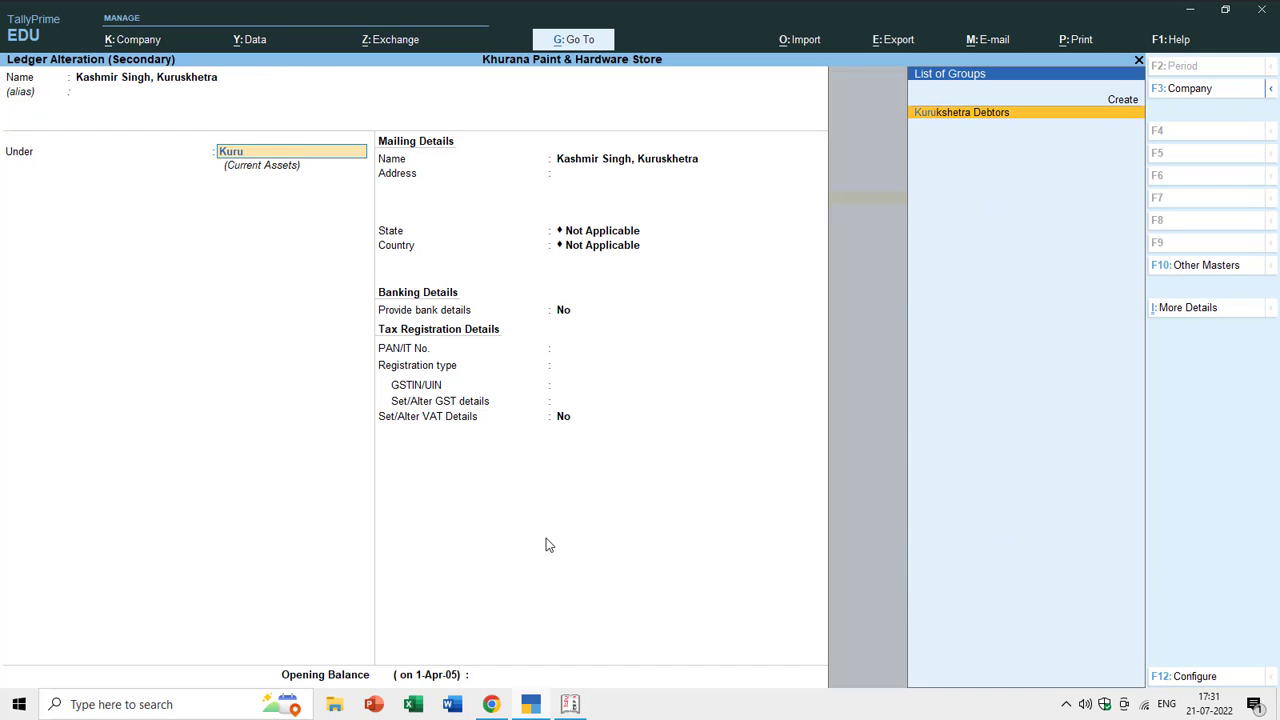
key("Return")
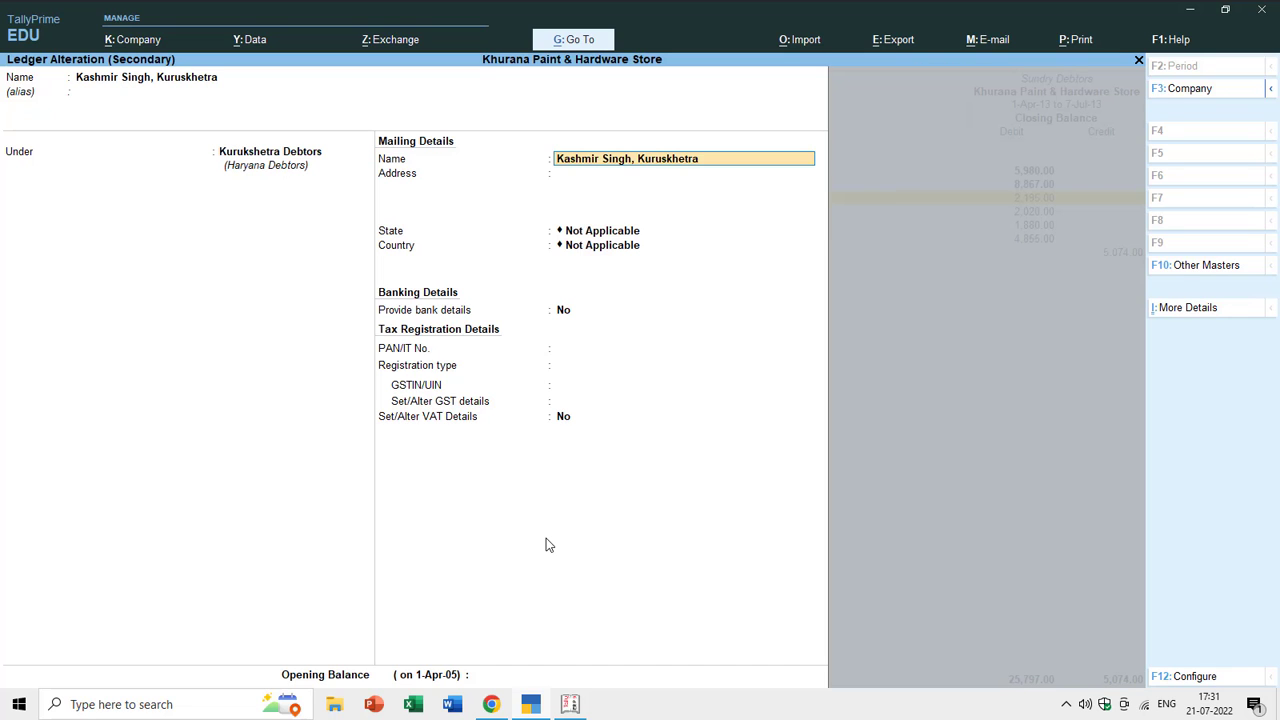
key("ctrl+a")
- Append ", Amritsar" to the name of the first remaining party ledger below Punjab Debtors and save it under Amritsar Debtors
key("Down")
key("ctrl+Return")
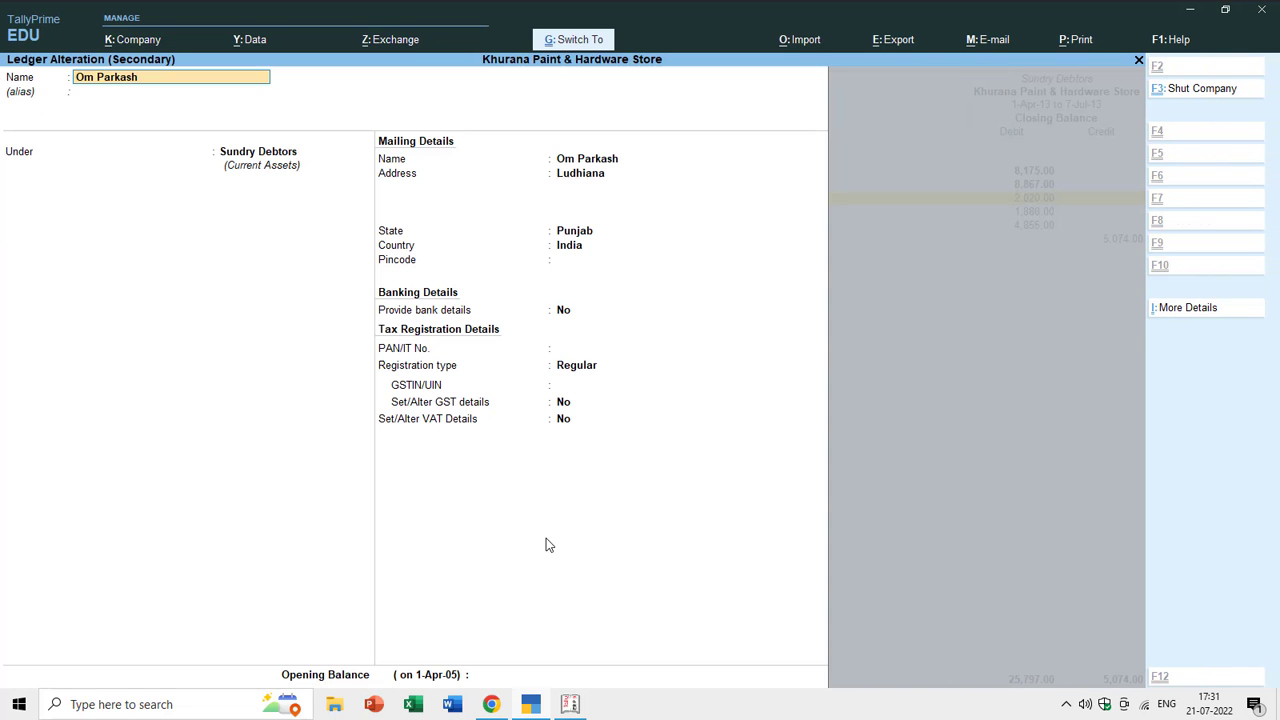
type(", amrit")
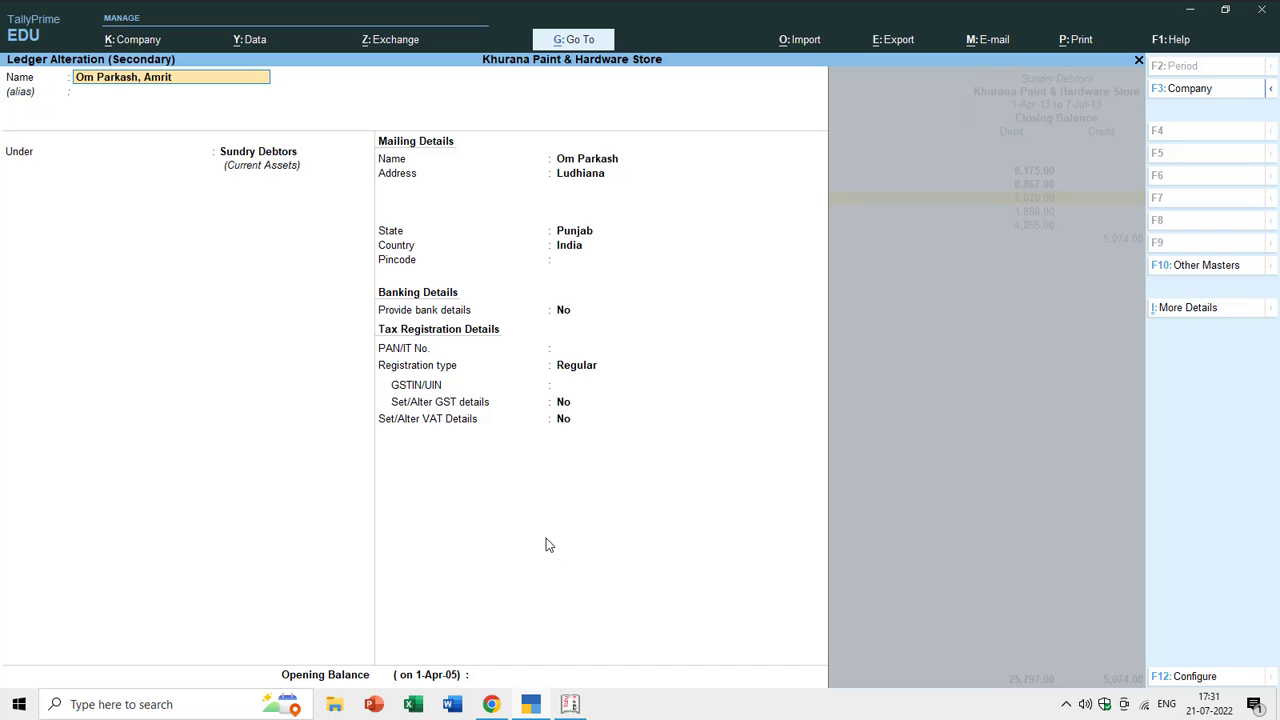
type("sar")
key("Return")
type("Amr")
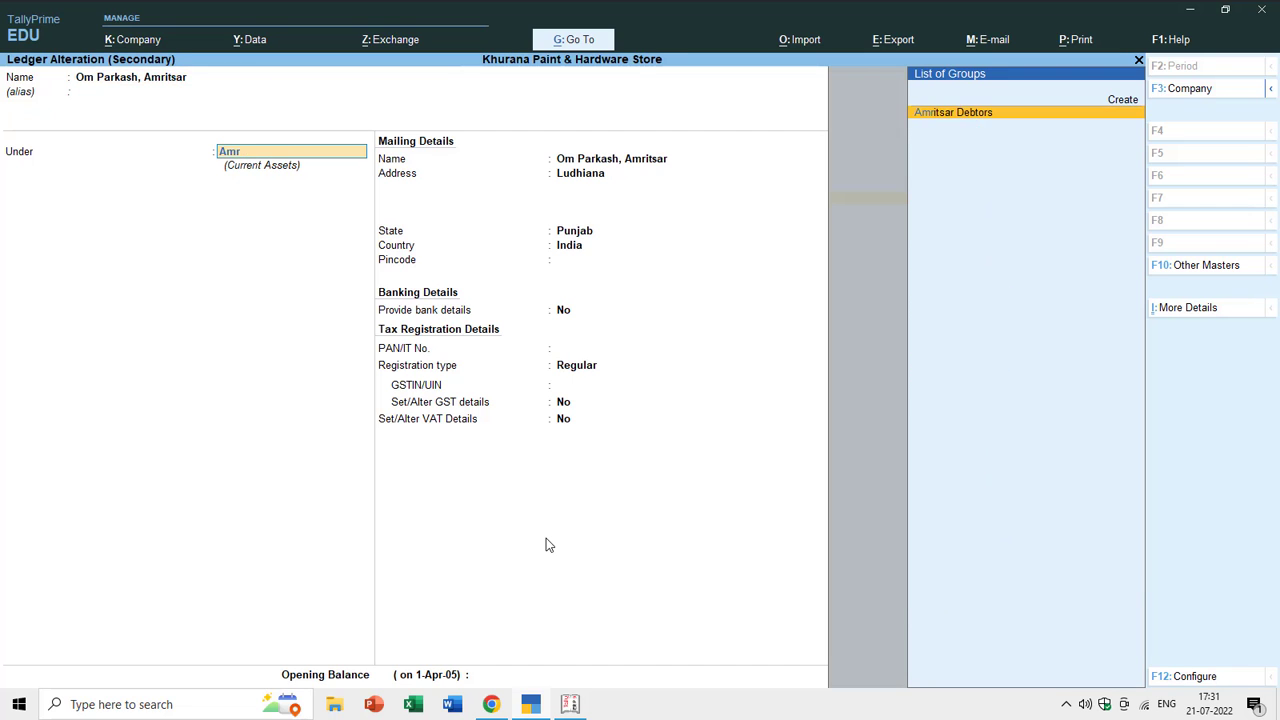
key("Return")
key("Return")
key("Up")
key("Up")
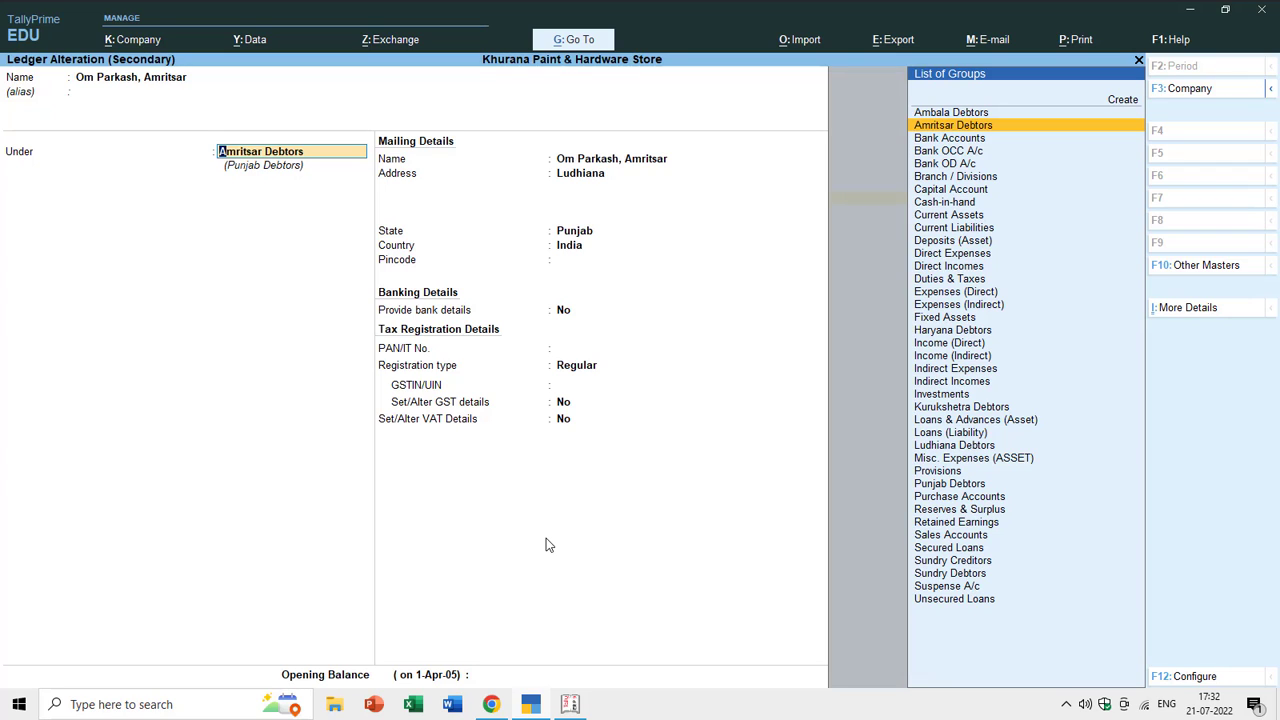
key("Return")
key("Return")
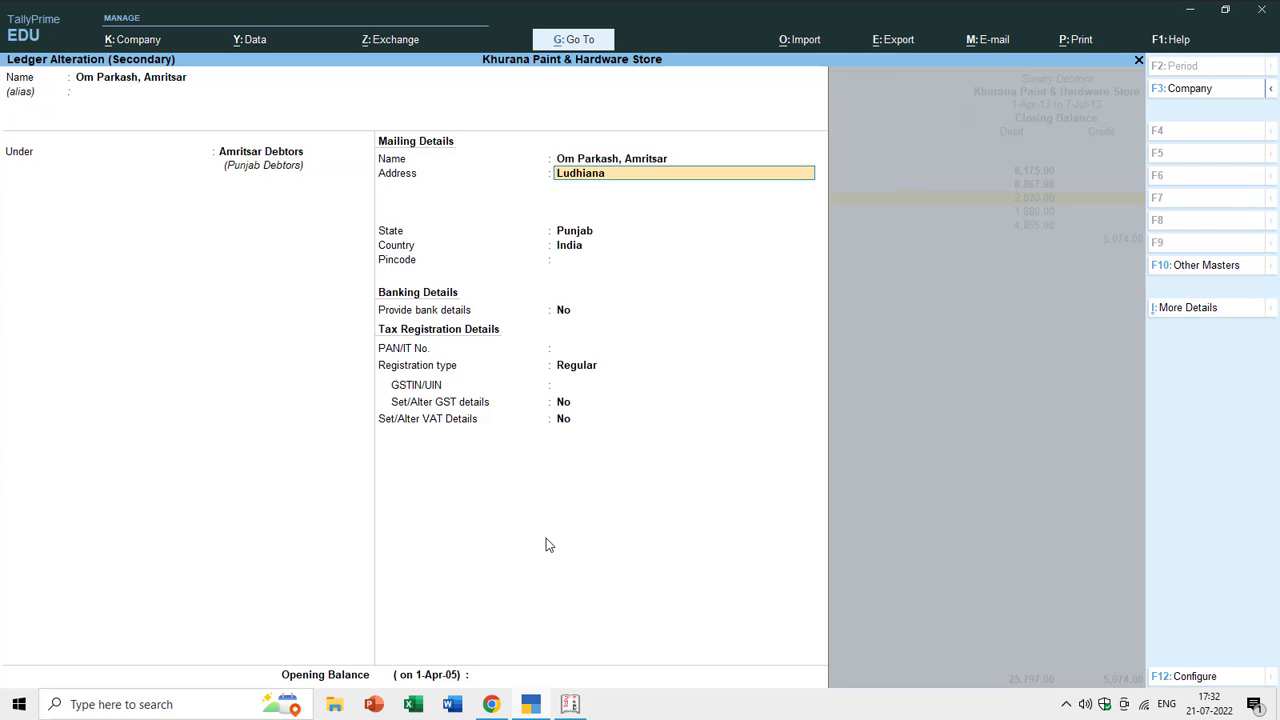
key("ctrl+a")
- Append ", Ambala" to the name of the first remaining party ledger below Punjab Debtors and save it under Ambala Debtors
key("Down")
key("Return")
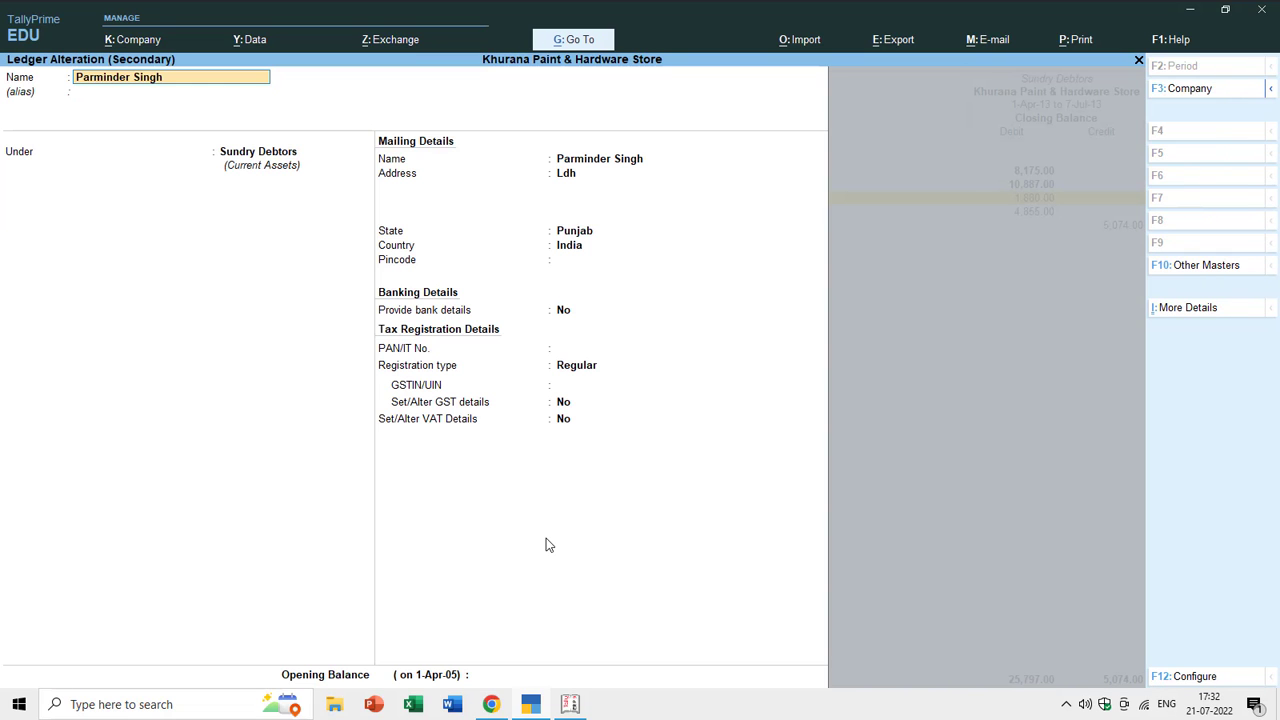
type(", Ambala")
key("Return")
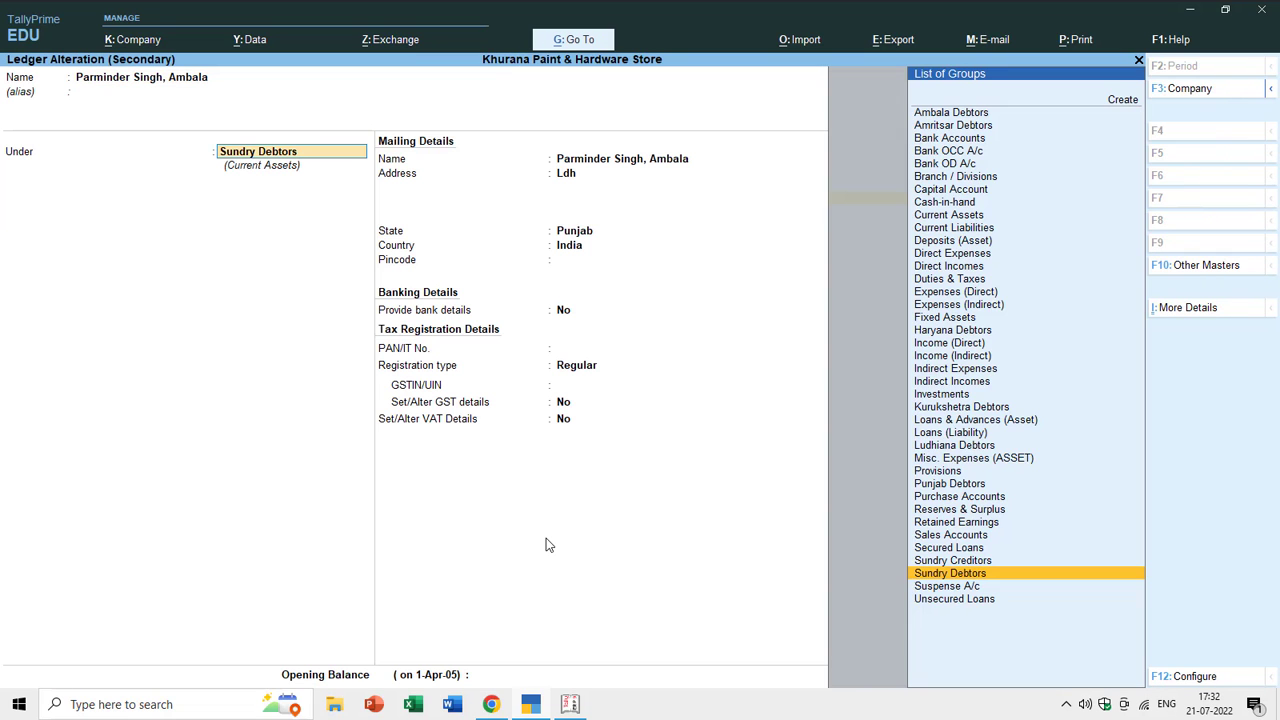
type("am")
key("Return")
key("ctrl+a")
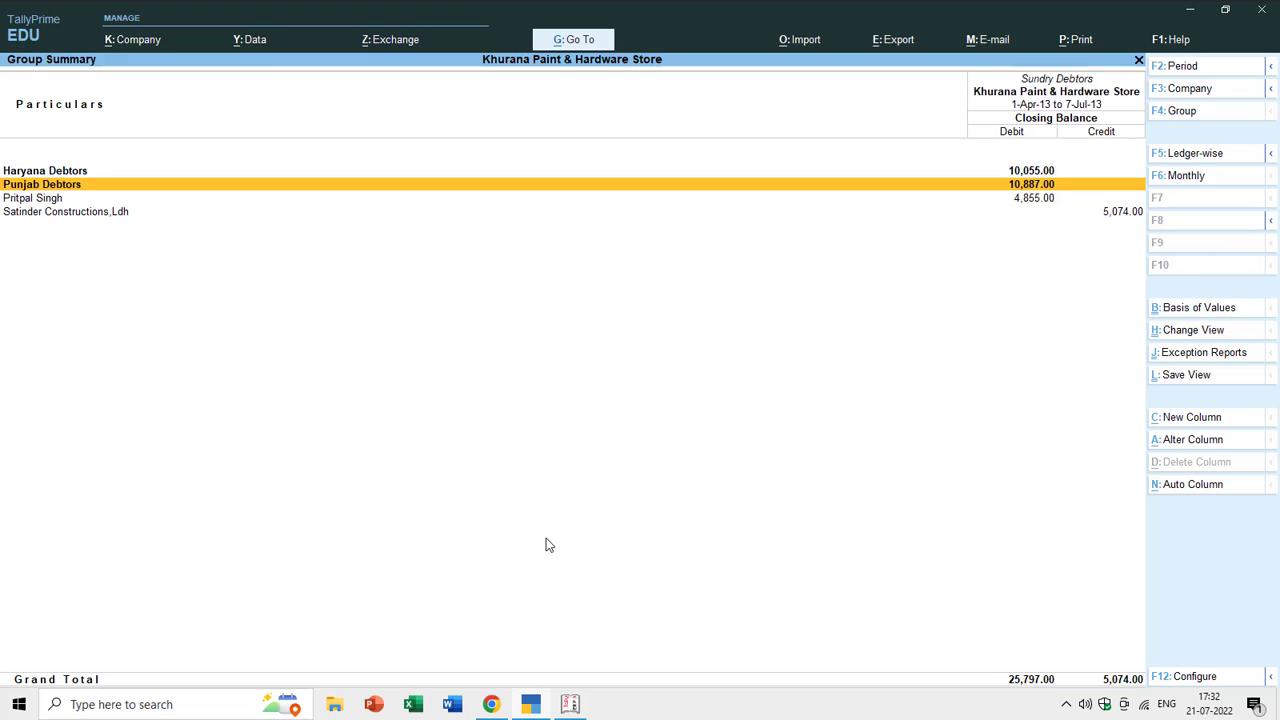
- Append ", Ludhiana" to the name of the party ledger just below Punjab Debtors and save it under Ludhiana Debtors
key("Down")
key("Return")
type(", Lu")
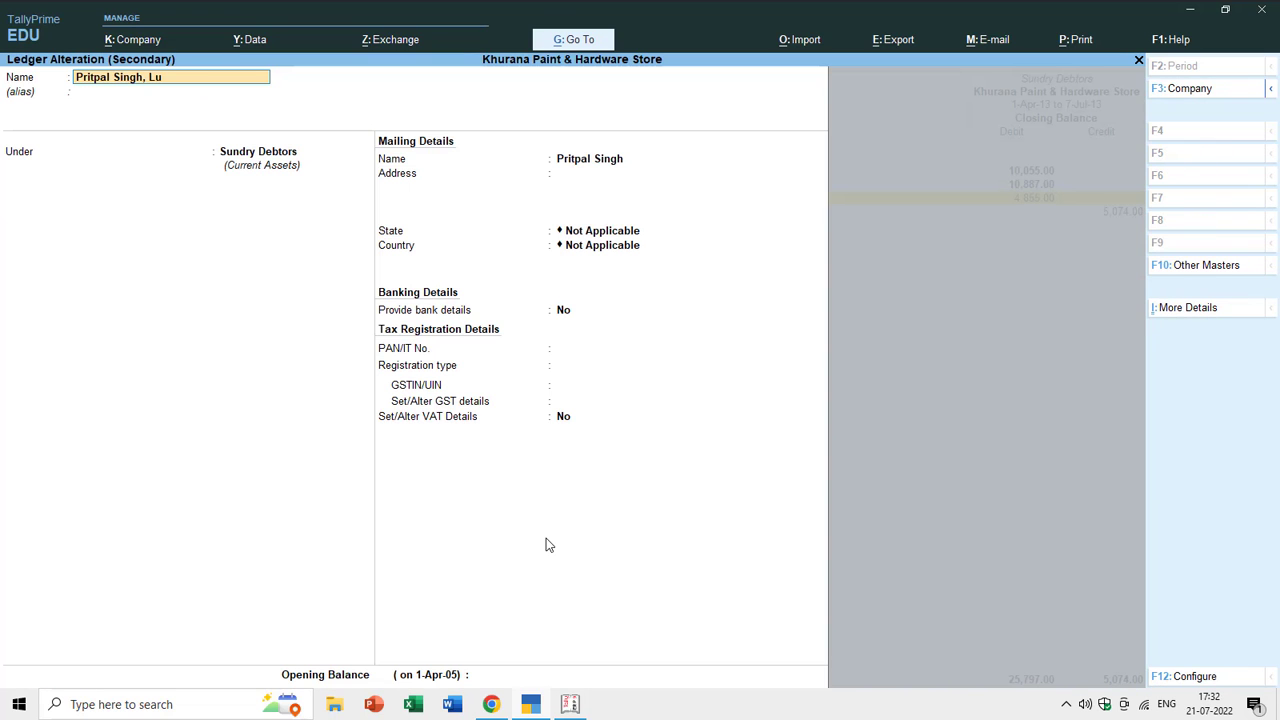
type("dhiana")
key("Return")
key("Return")
key("Return")
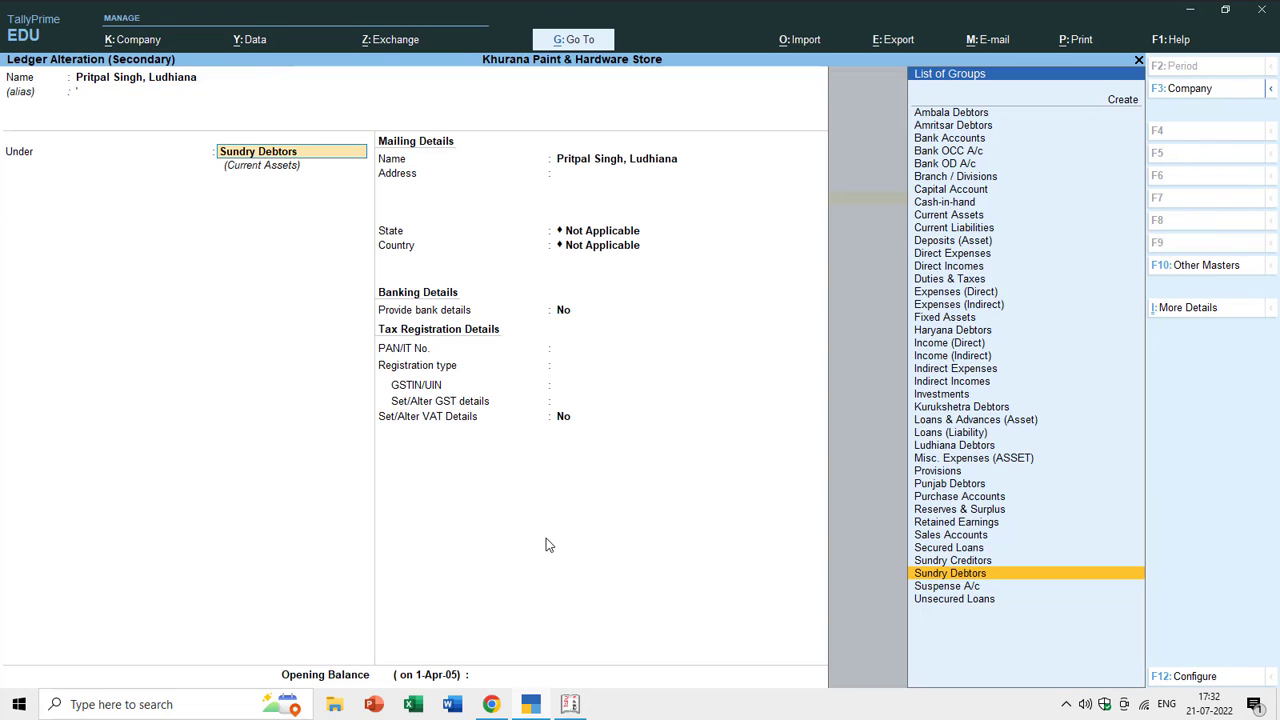
type("Lud")
key("Return")
key("ctrl+a")
- Rename the Satinder Constructions ledger as "Satinder Constructions, Ludhiana" and save it under Ludhiana Debtors
key("Down")
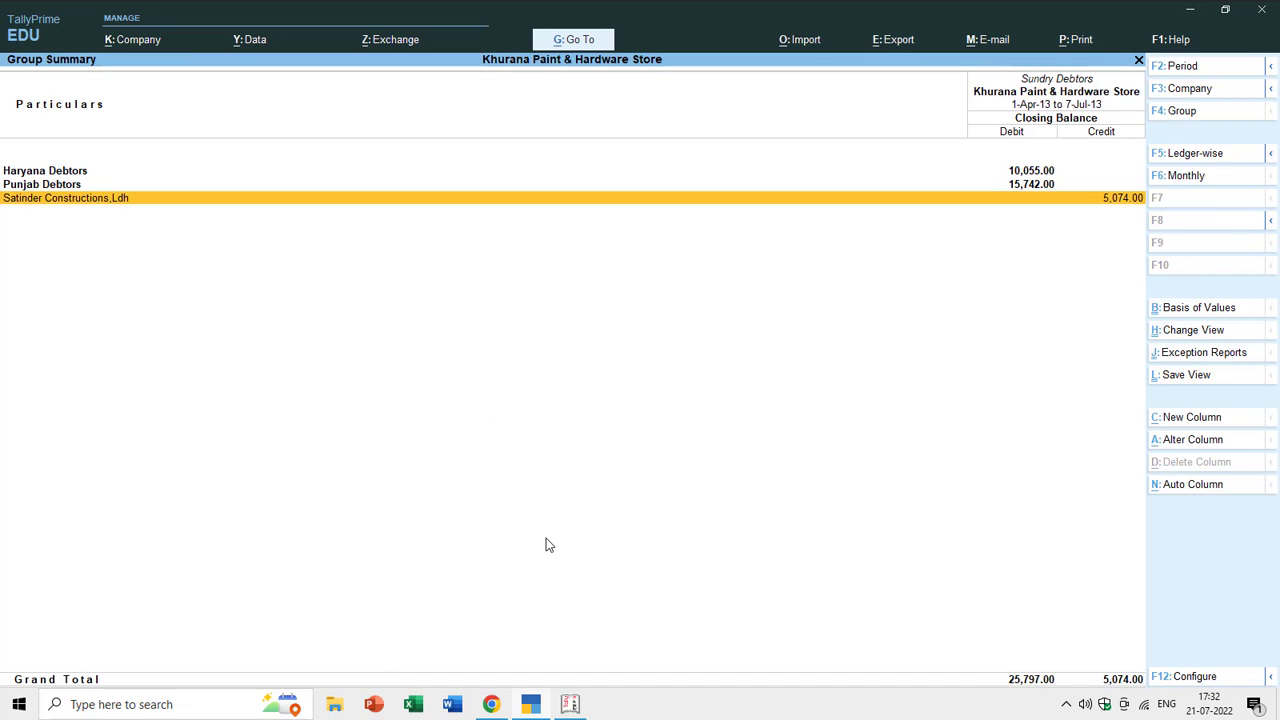
key("Return")
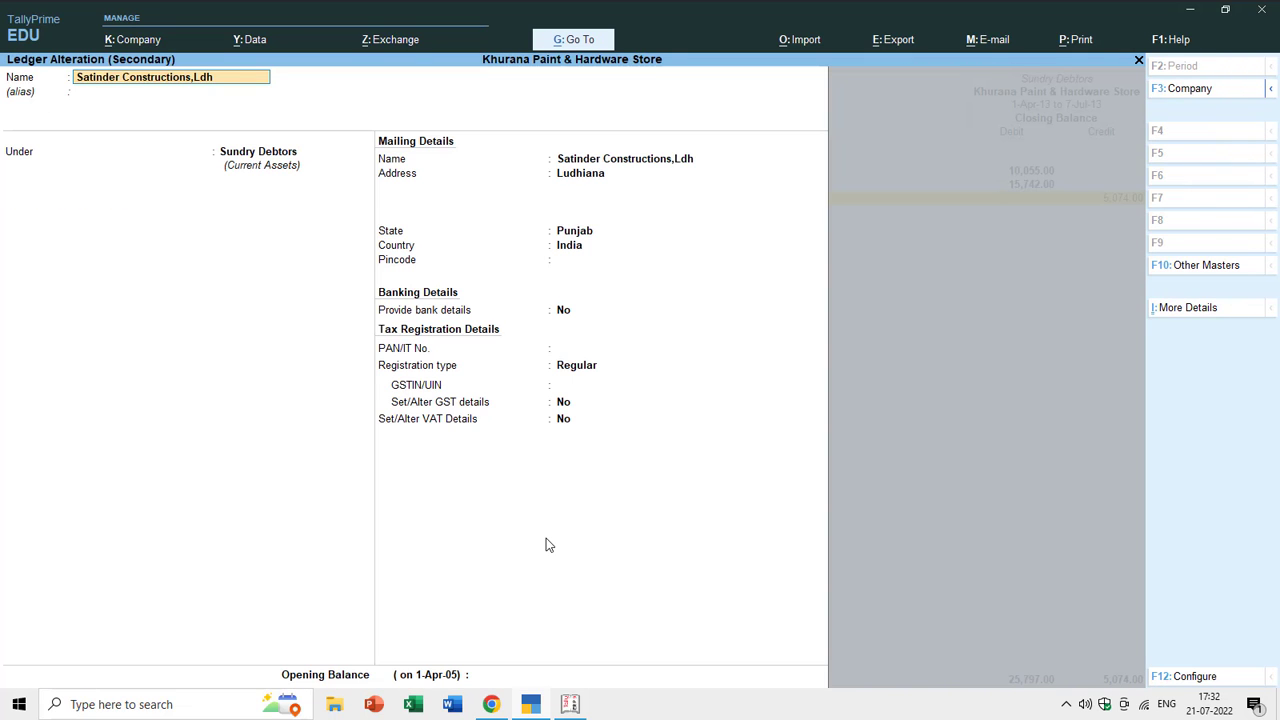
key("BackSpace")
key("BackSpace")
type("Ludhiana")
key("Return")
key("Return")
type("Lud")
key("Return")
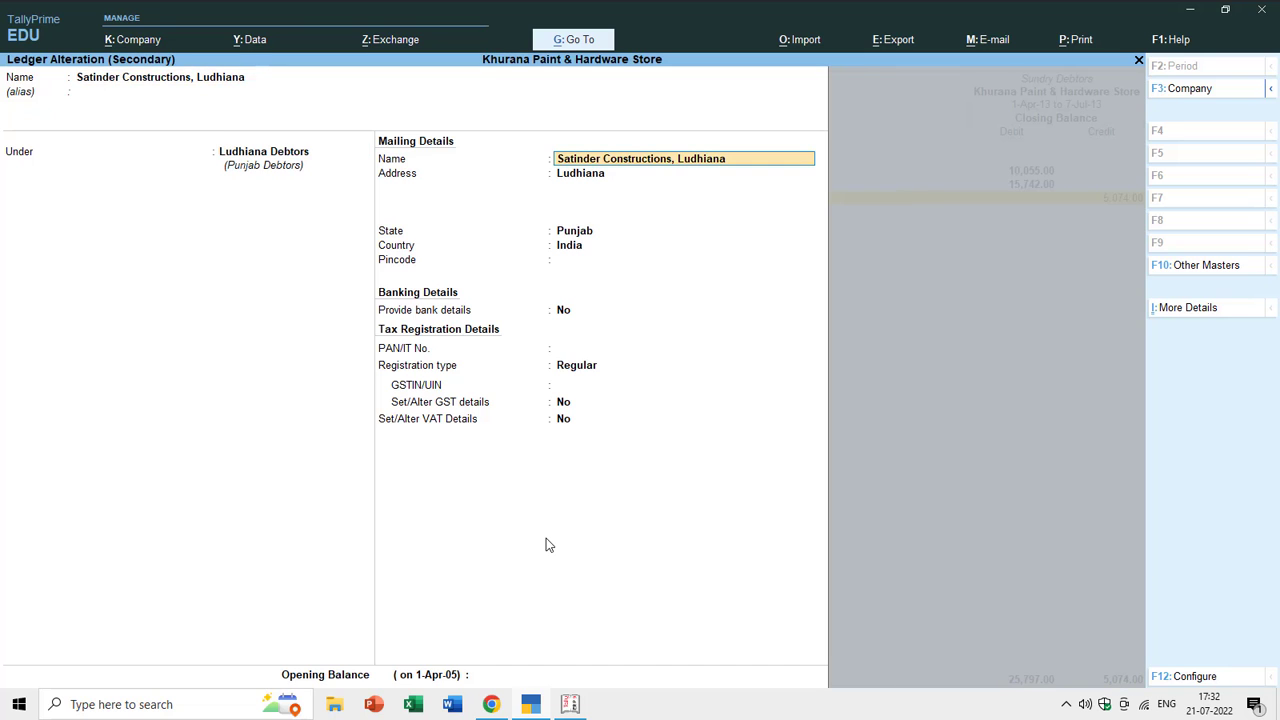
key("ctrl+a")
- Leave the current summary and reopen Sundry Debtors through Current Assets in the Trial Balance
key("Escape")
key("Escape")
key("Escape")
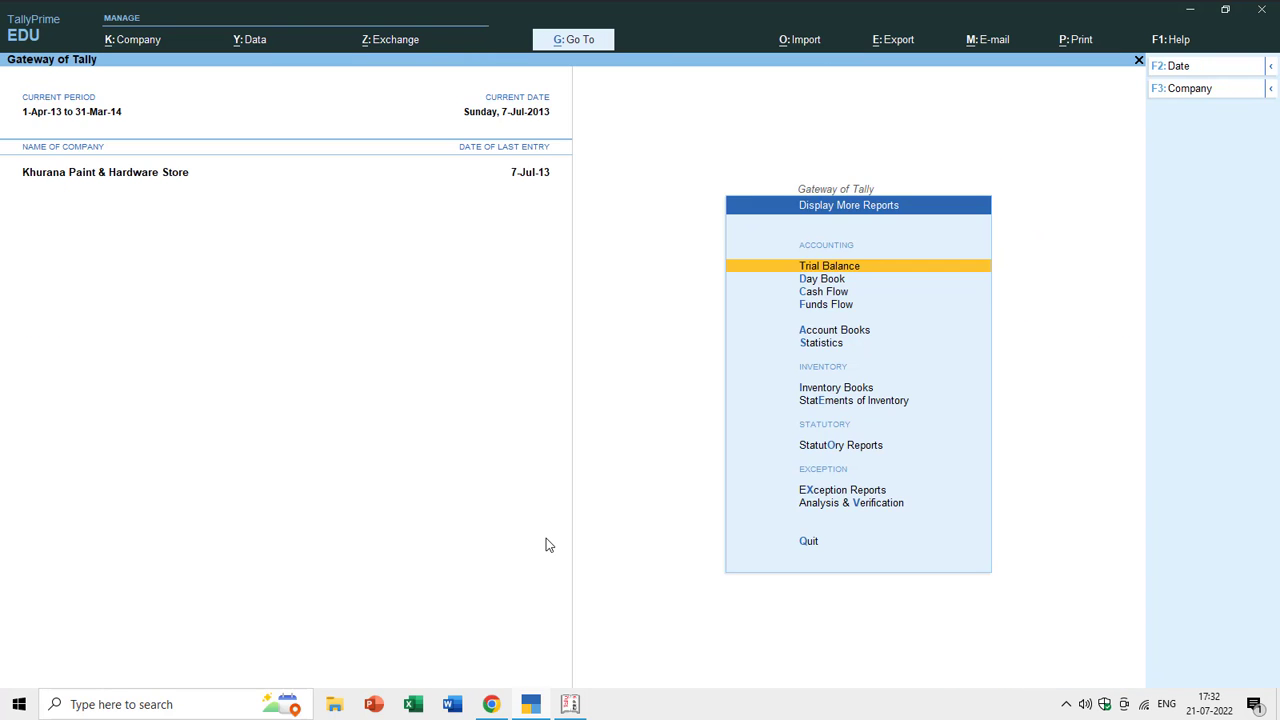
key("Down")
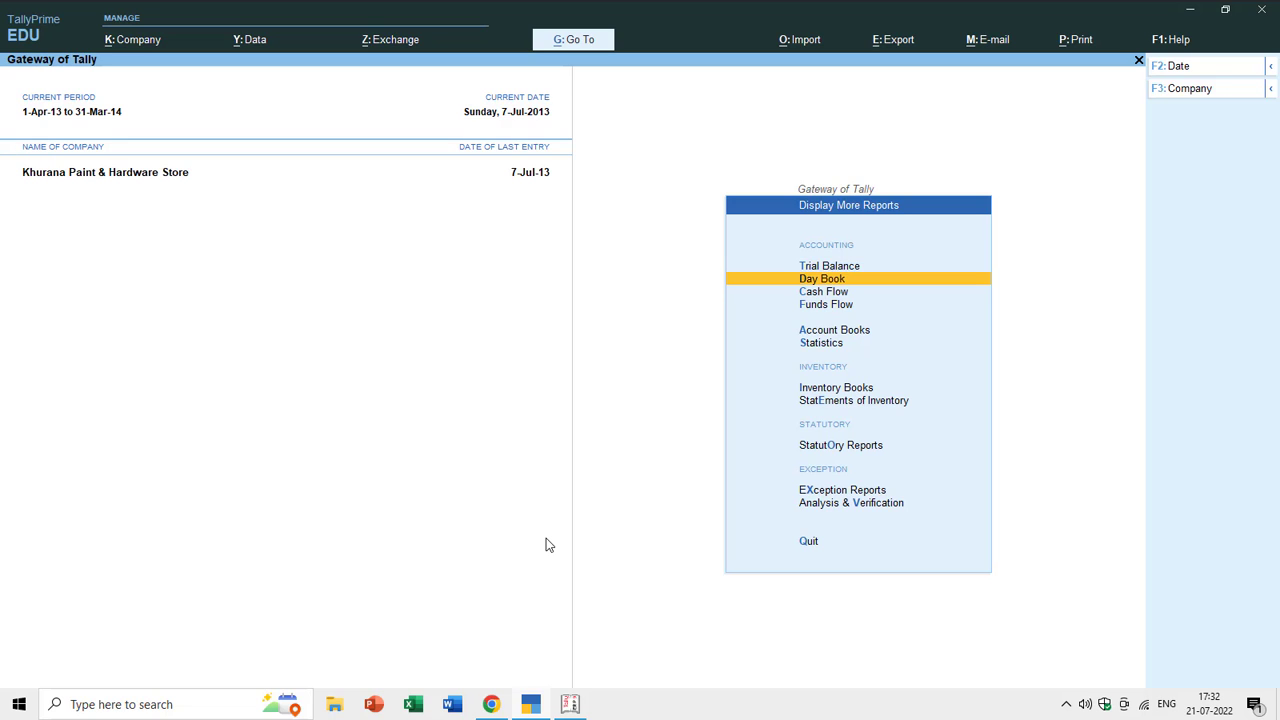
key("Up")
key("Return")
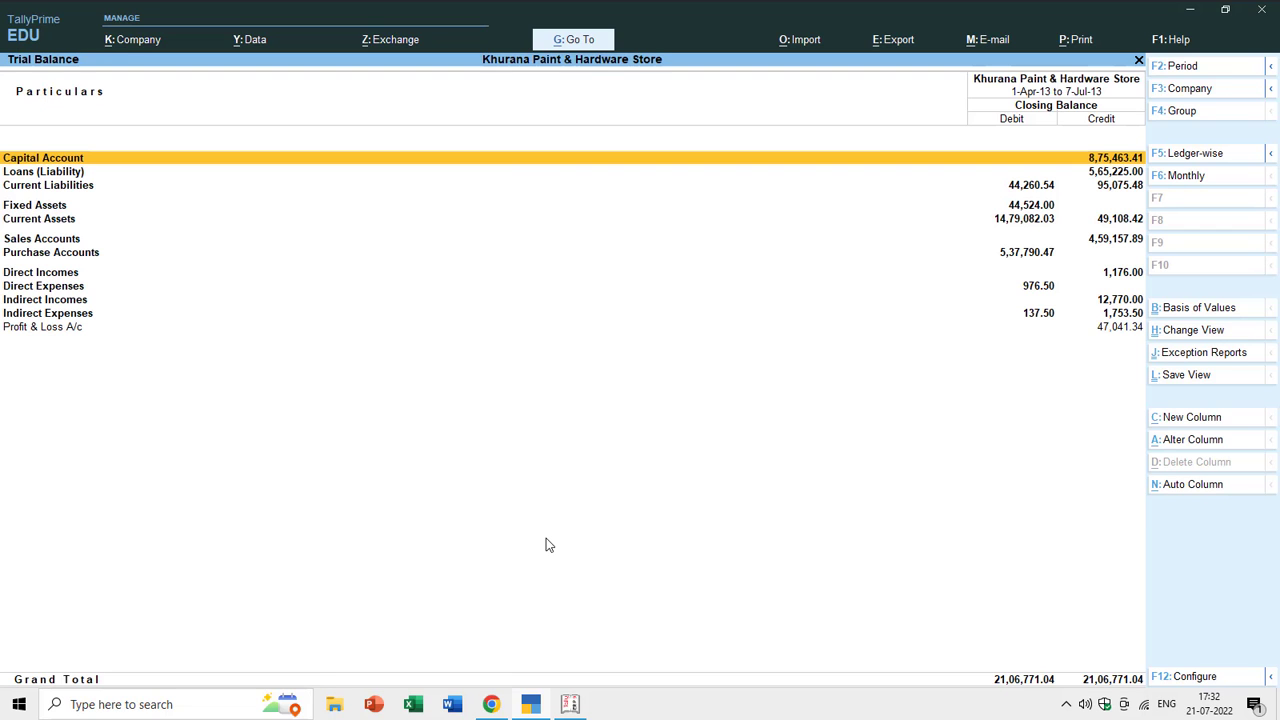
key("Down")
key("Down")
key("Down")
key("Down")
key("Return")
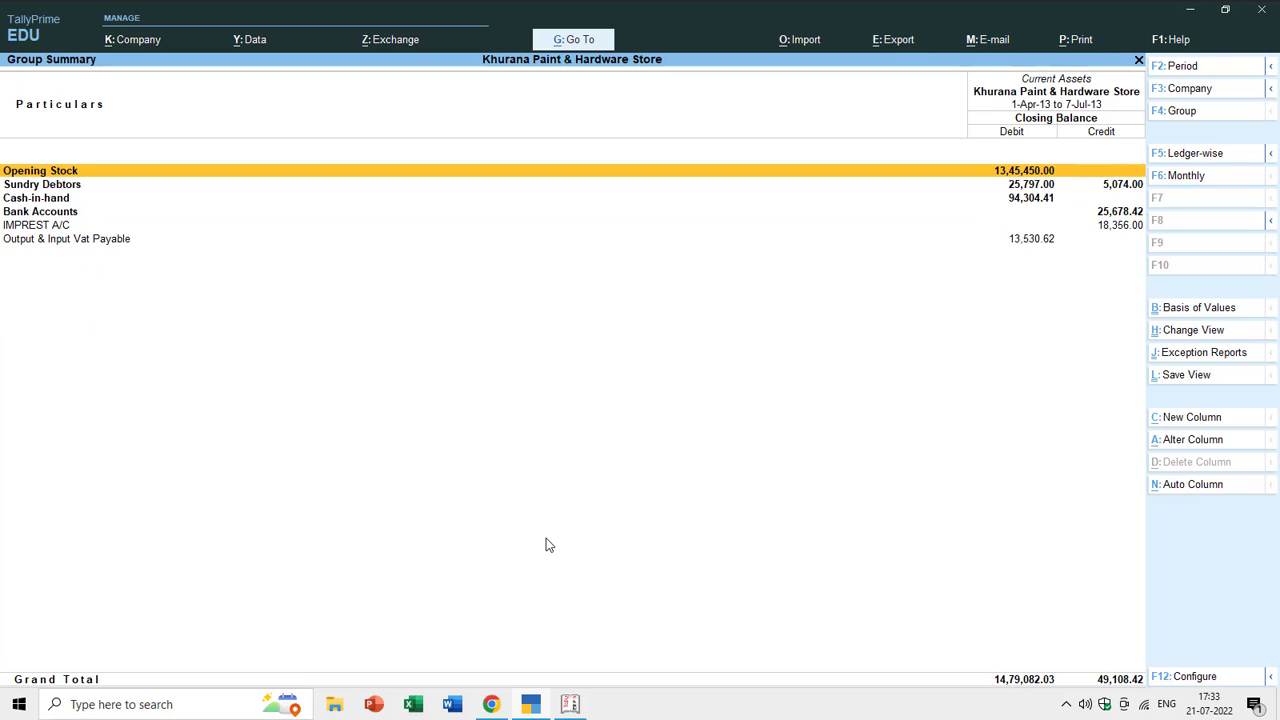
key("Down")
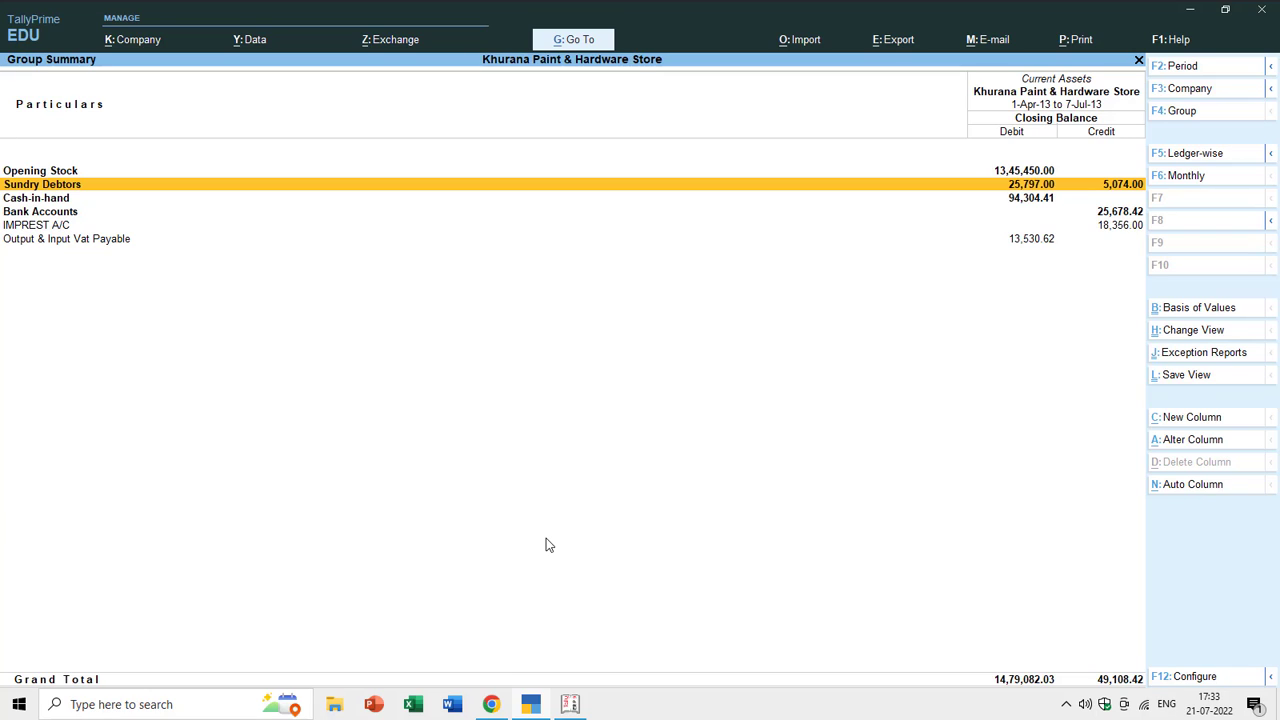
key("Return")
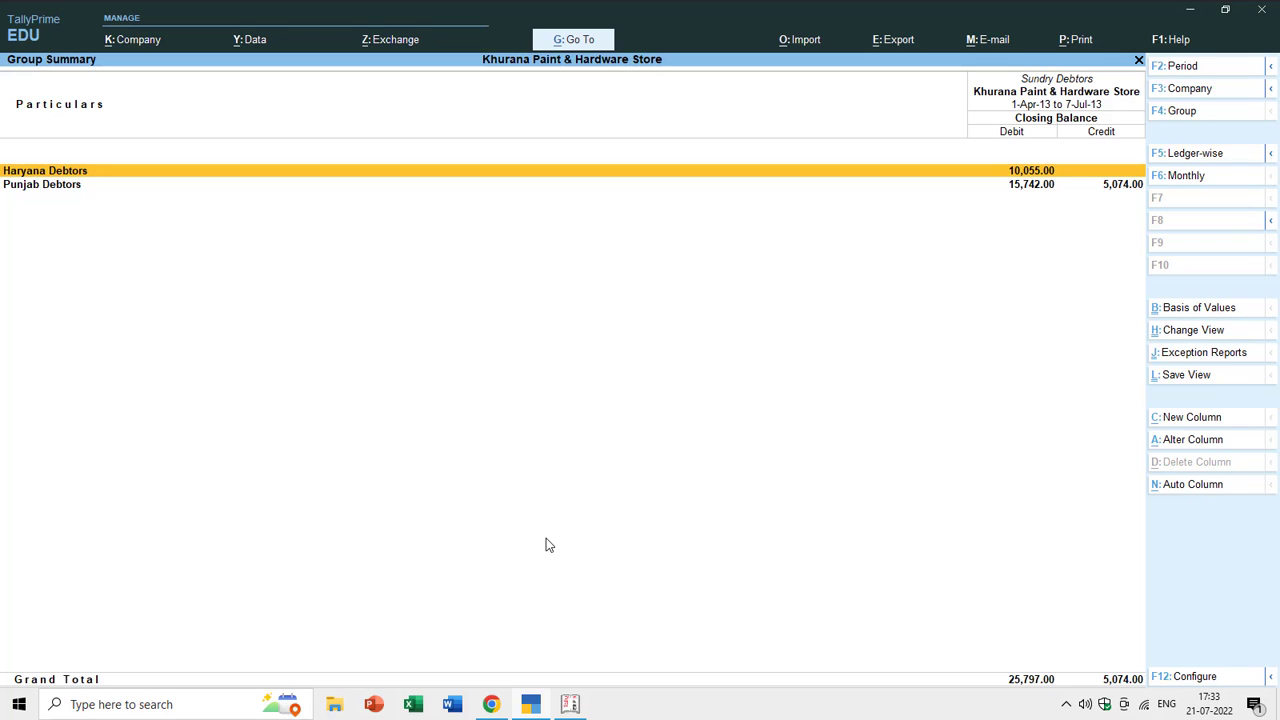
- Examine the party ledgers of Ludhiana Debtors and Amritsar Debtors under Punjab Debtors, and return to the Current Assets summary
key("Down")
key("Return")
key("Escape")
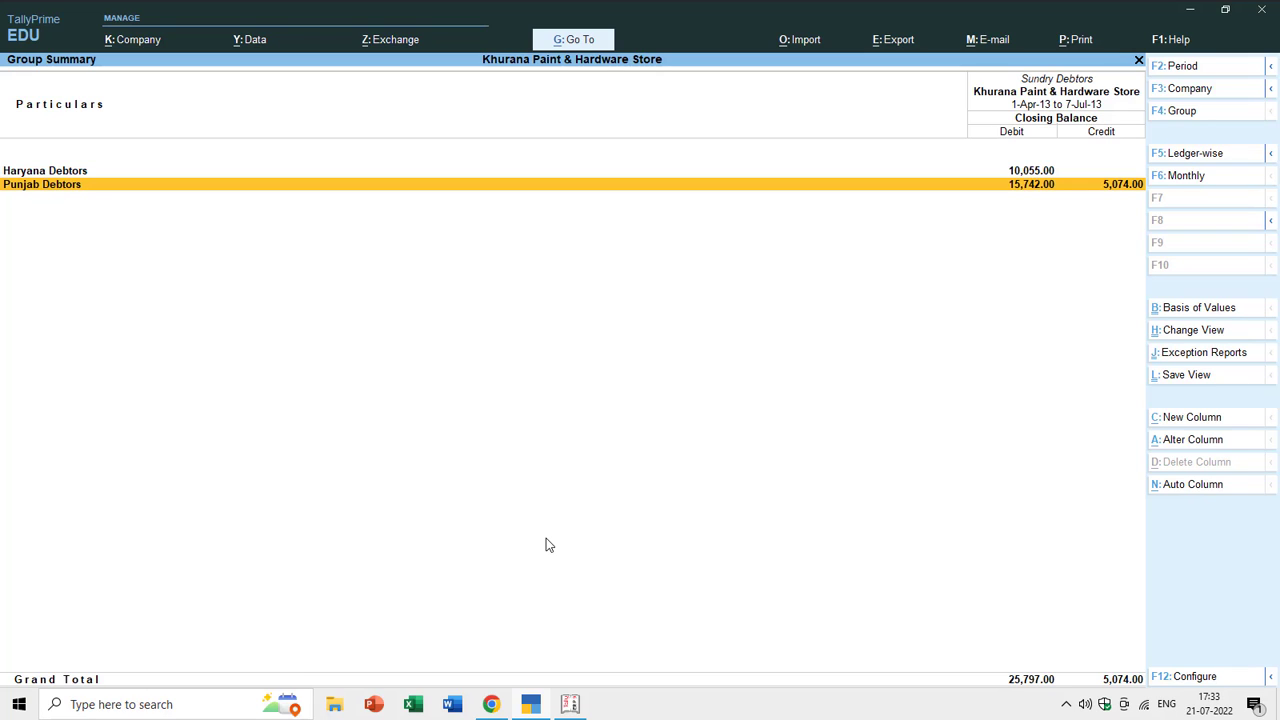
key("Return")
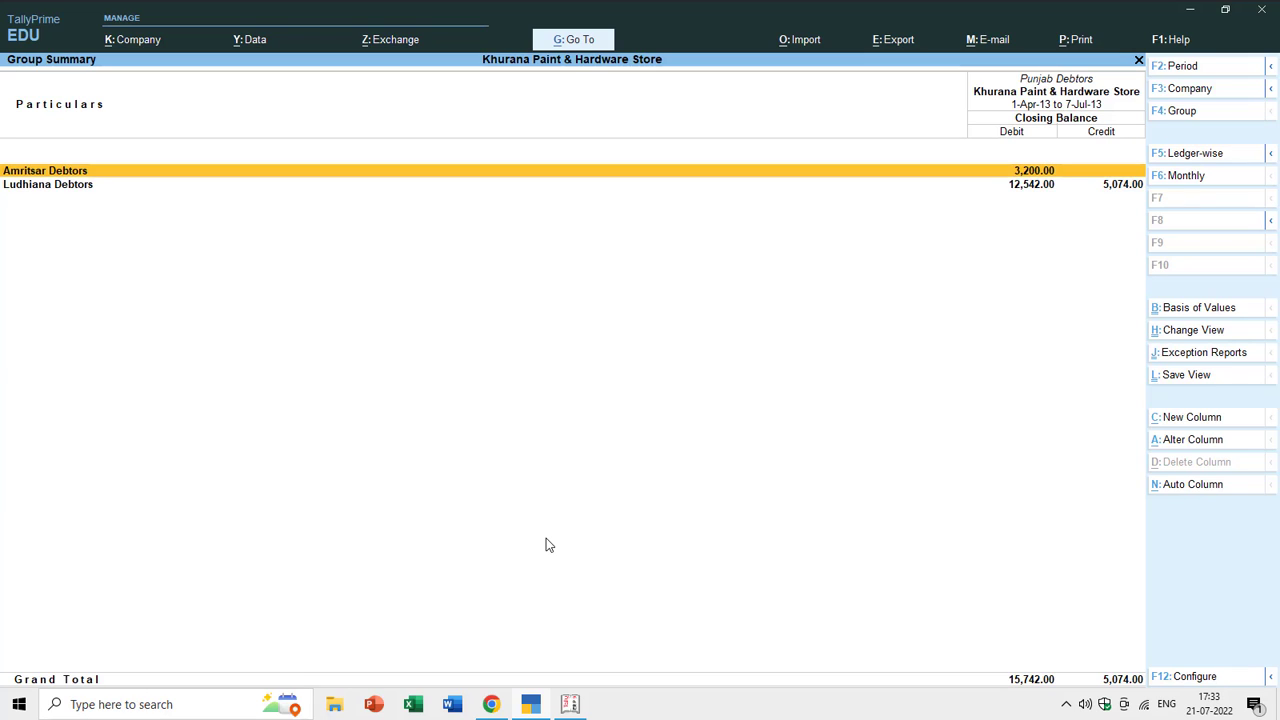
key("Down")
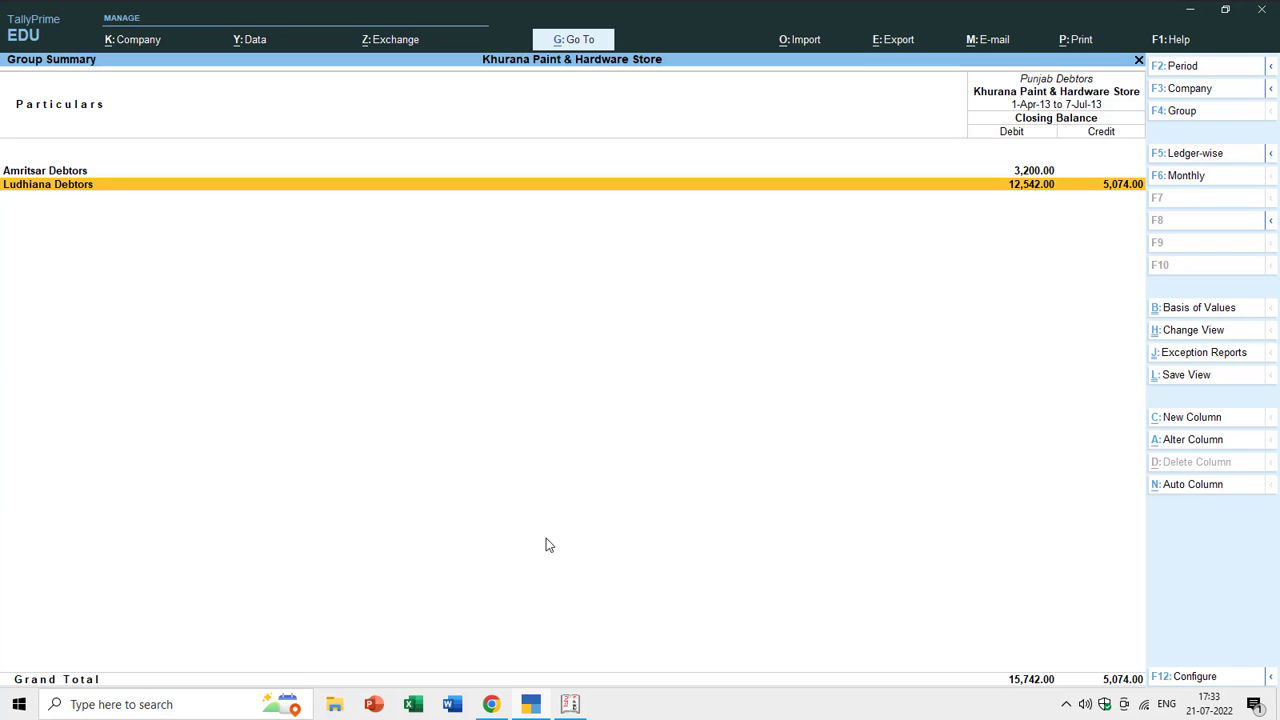
key("Return")
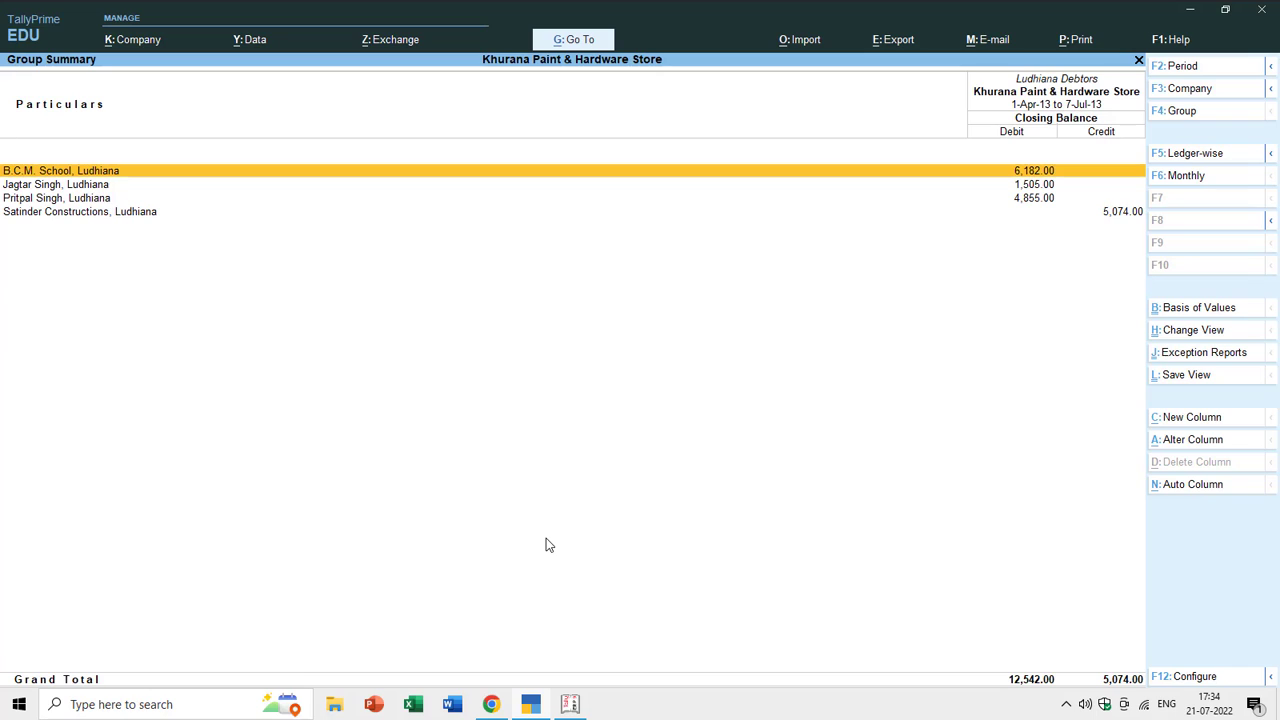
key("Escape")
key("Up")
key("Return")
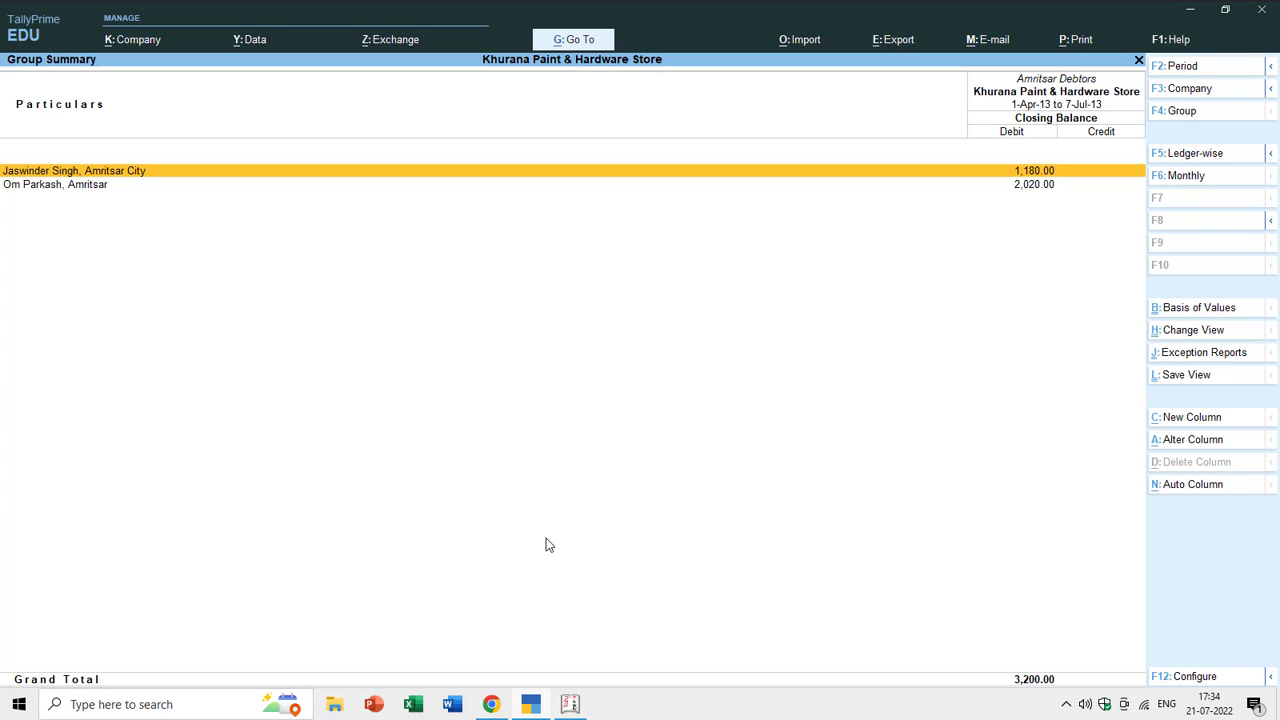
key("Escape")
key("Escape")
key("Escape")
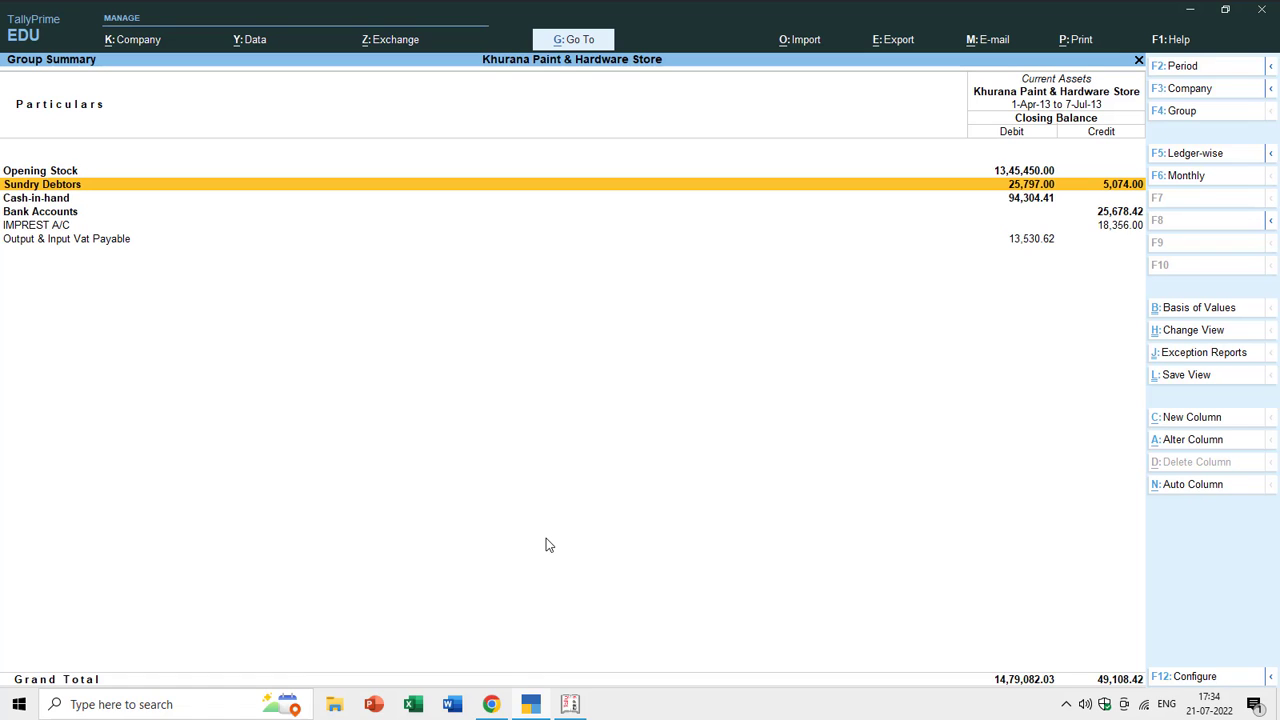
key("Escape")
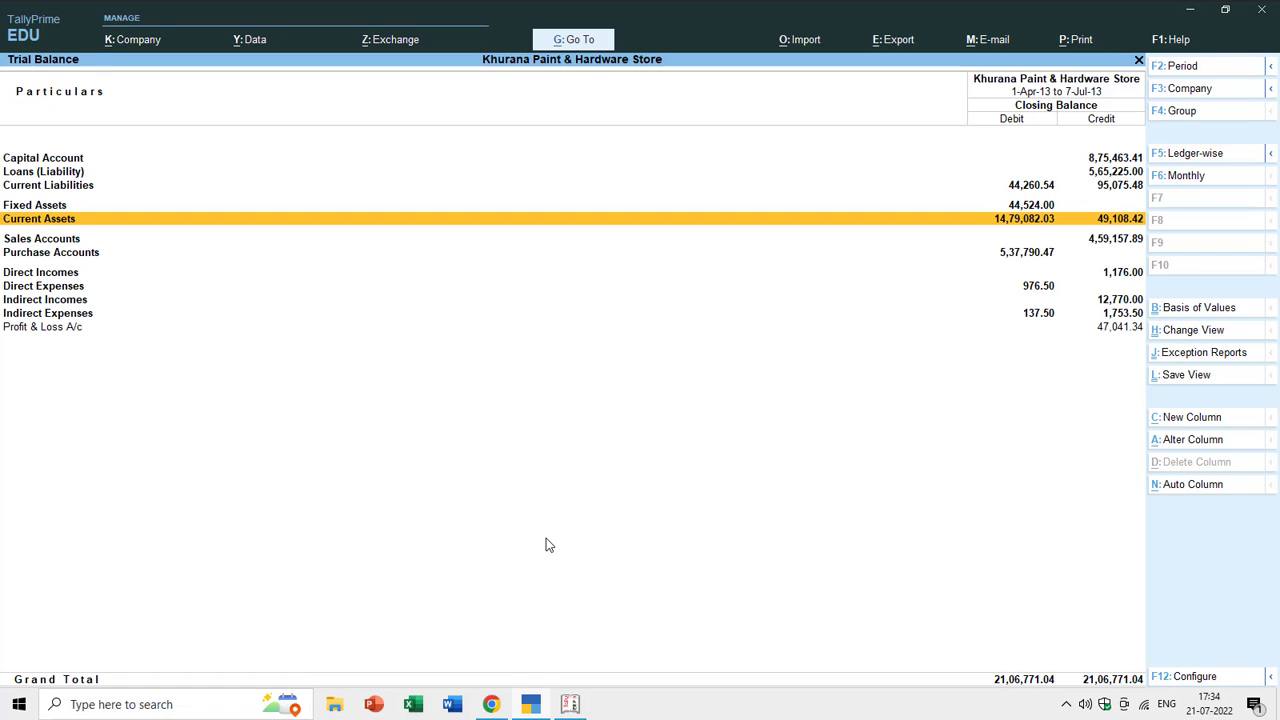
key("Return")
key("Down")
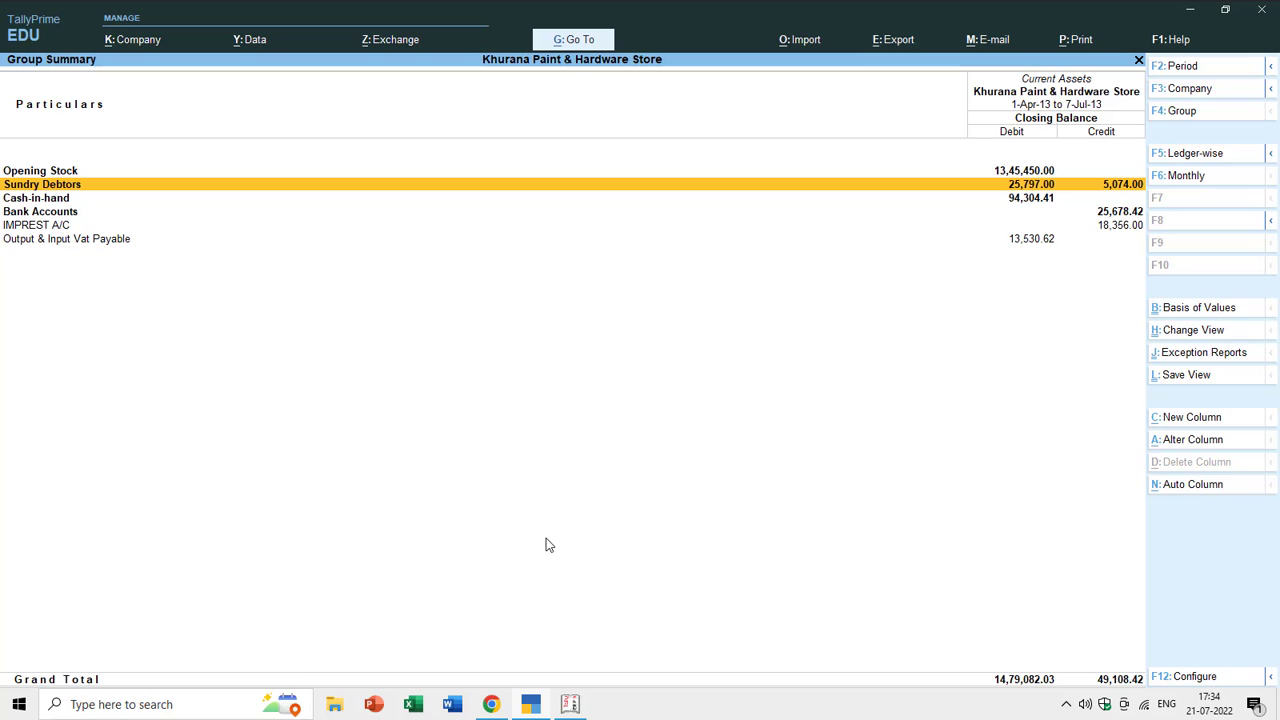
key("Return")
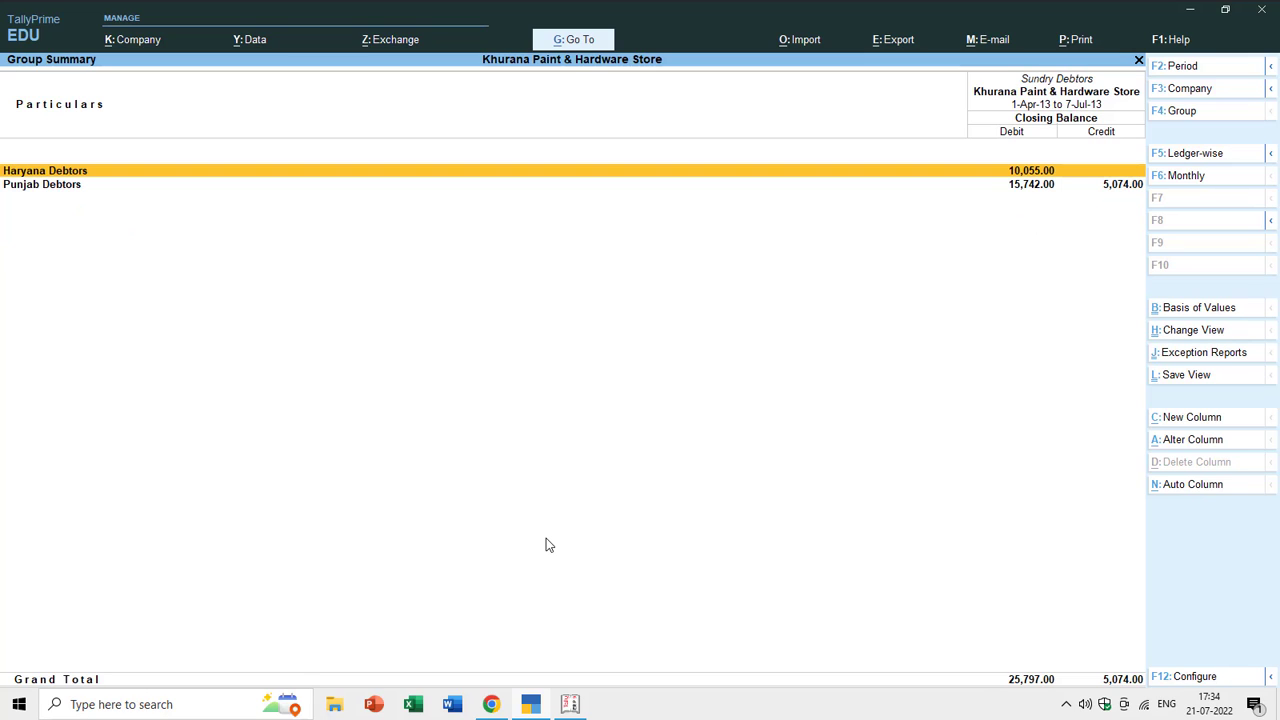
key("Down")
key("Escape")
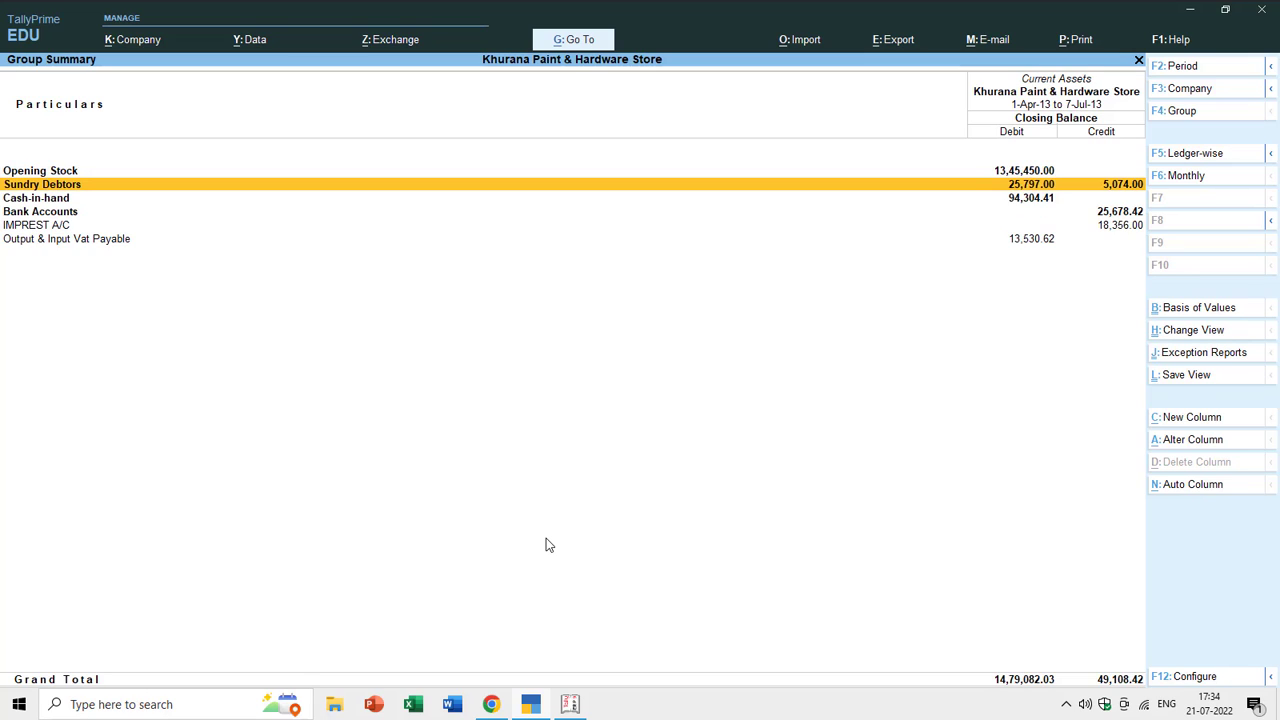
key("Return")
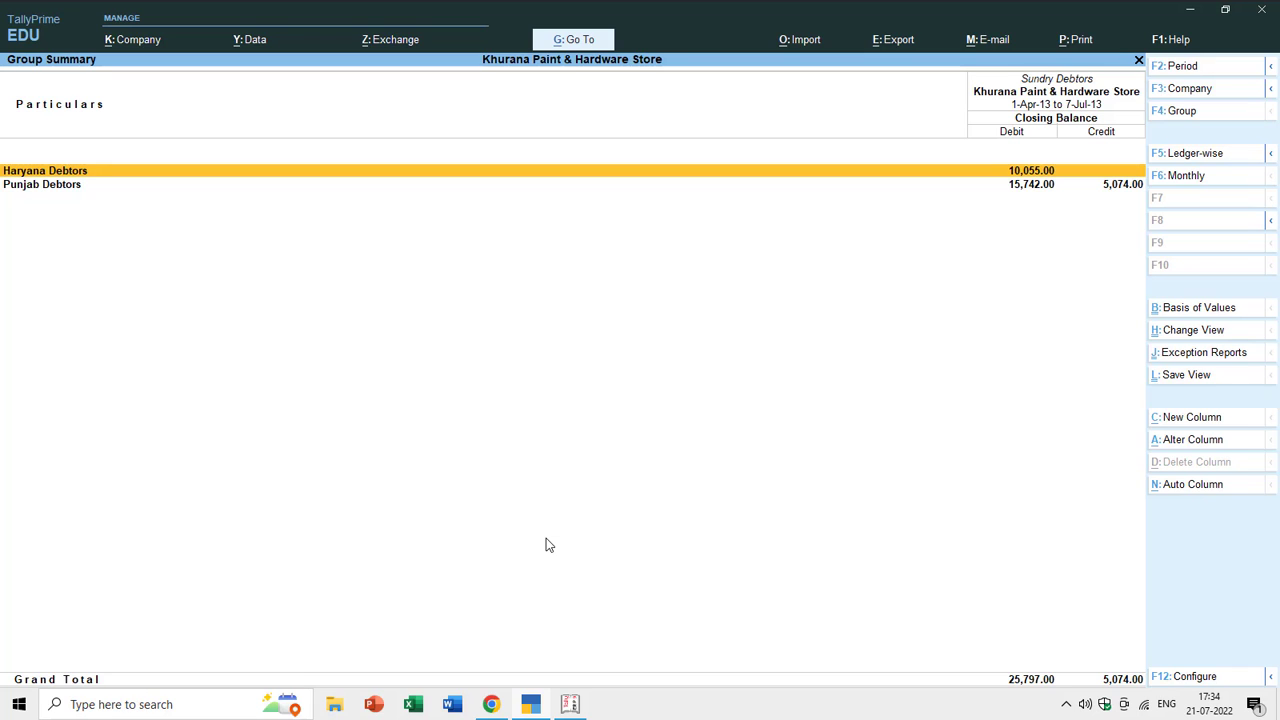
key("Escape")
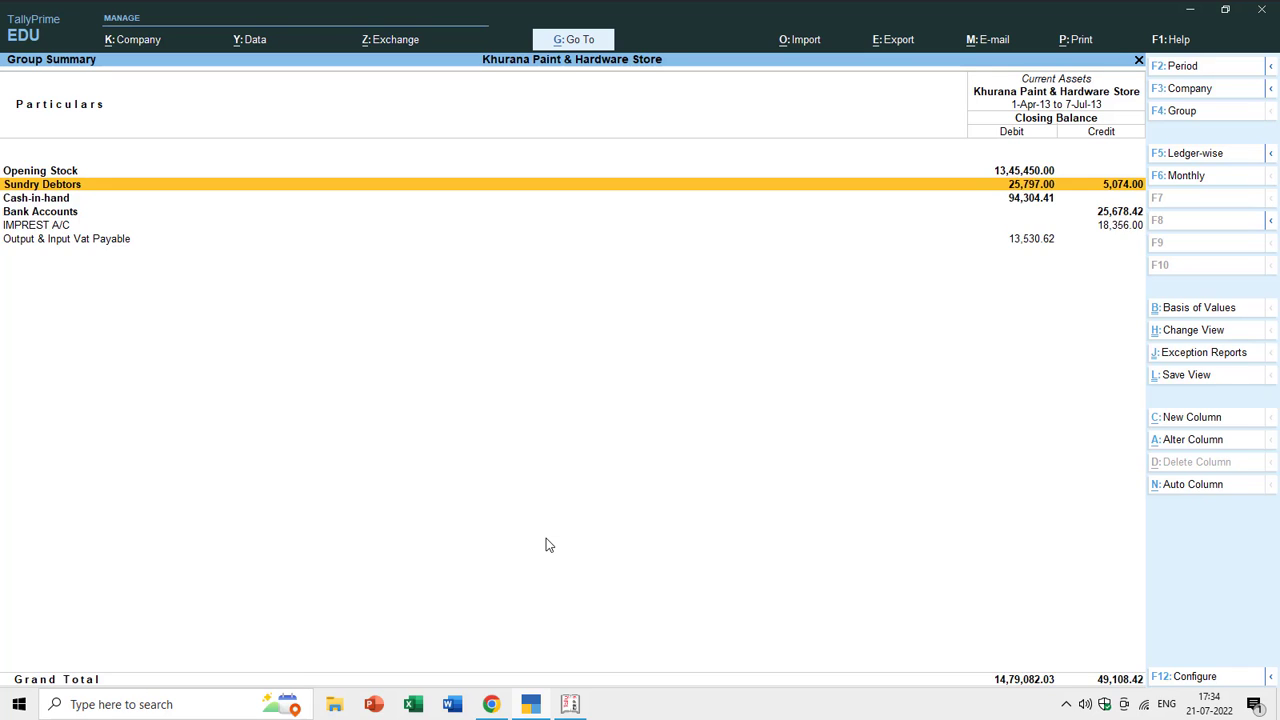
- Reopen Sundry Debtors from Current Assets in the Trial Balance and show the summary in detailed form with the city groups
key("Escape")
key("Return")
key("Down")
key("Return")
key("Down")
key("alt+F5")
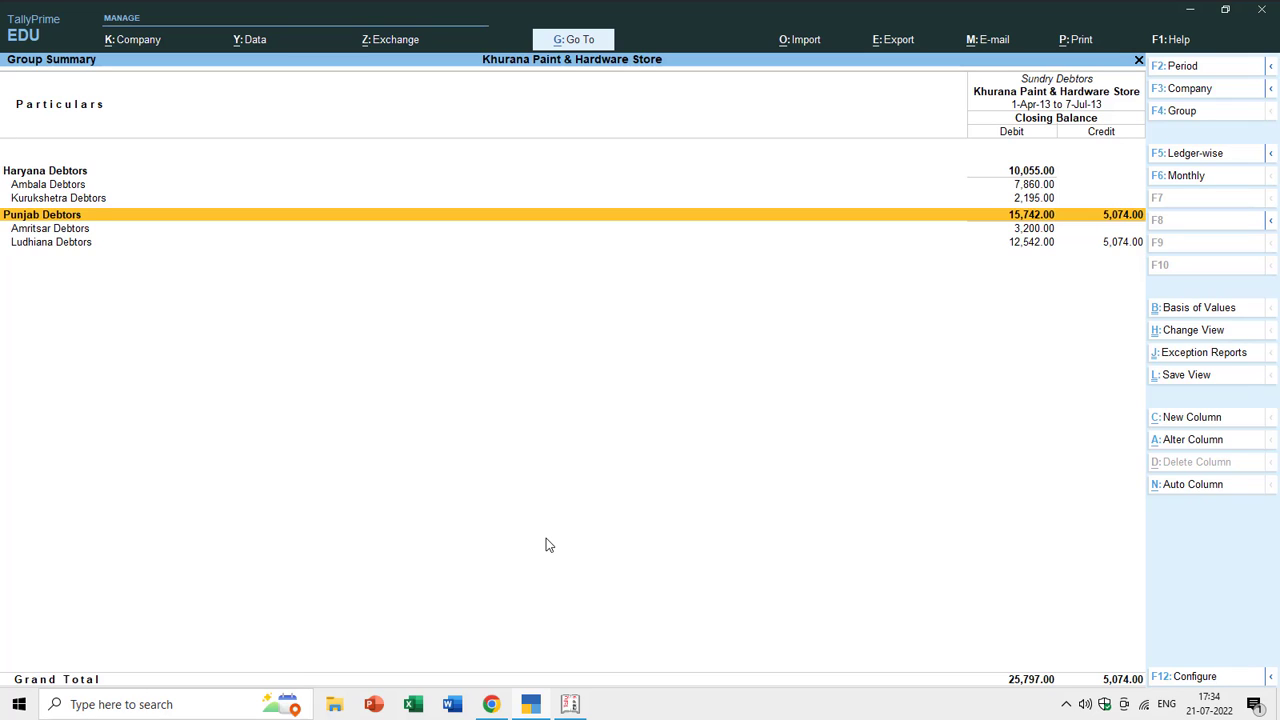
- Expand Ambala Debtors and Kurukshetra Debtors in the Sundry Debtors summary to list their party ledgers
key("Up")
key("Up")
key("shift+Return")
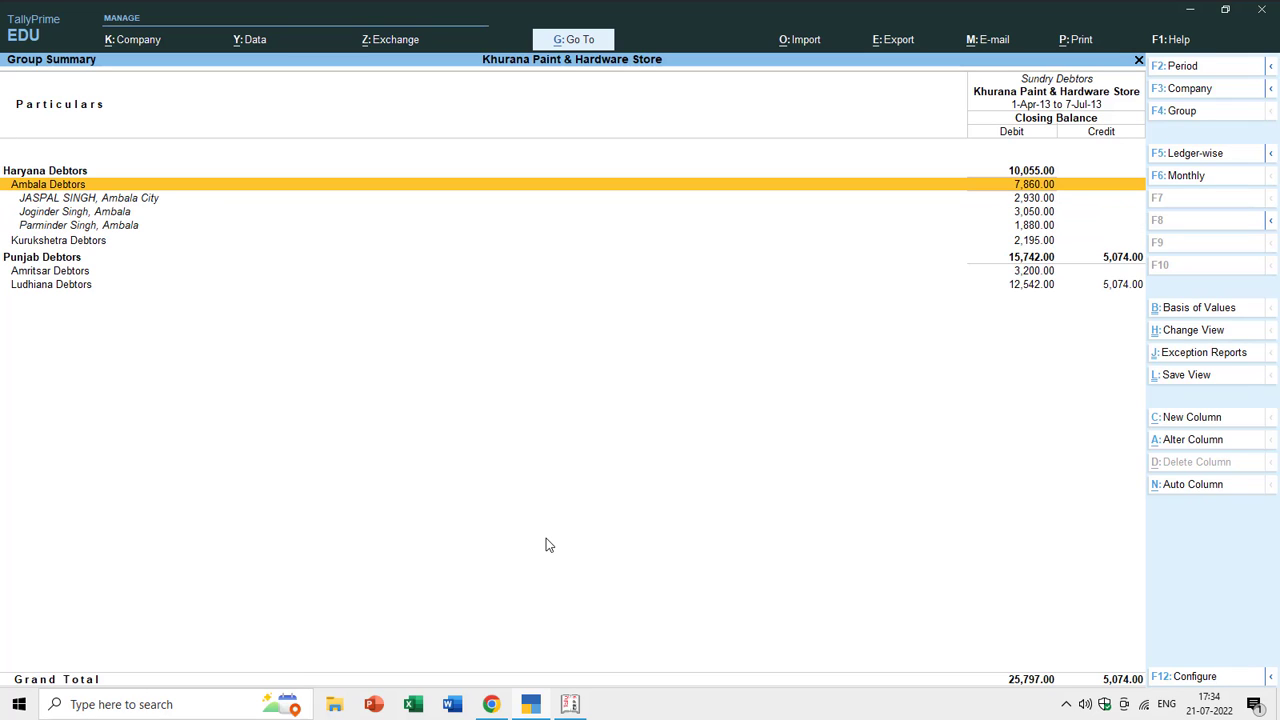
key("Down")
key("Down")
key("Down")
key("Down")
key("shift+Return")
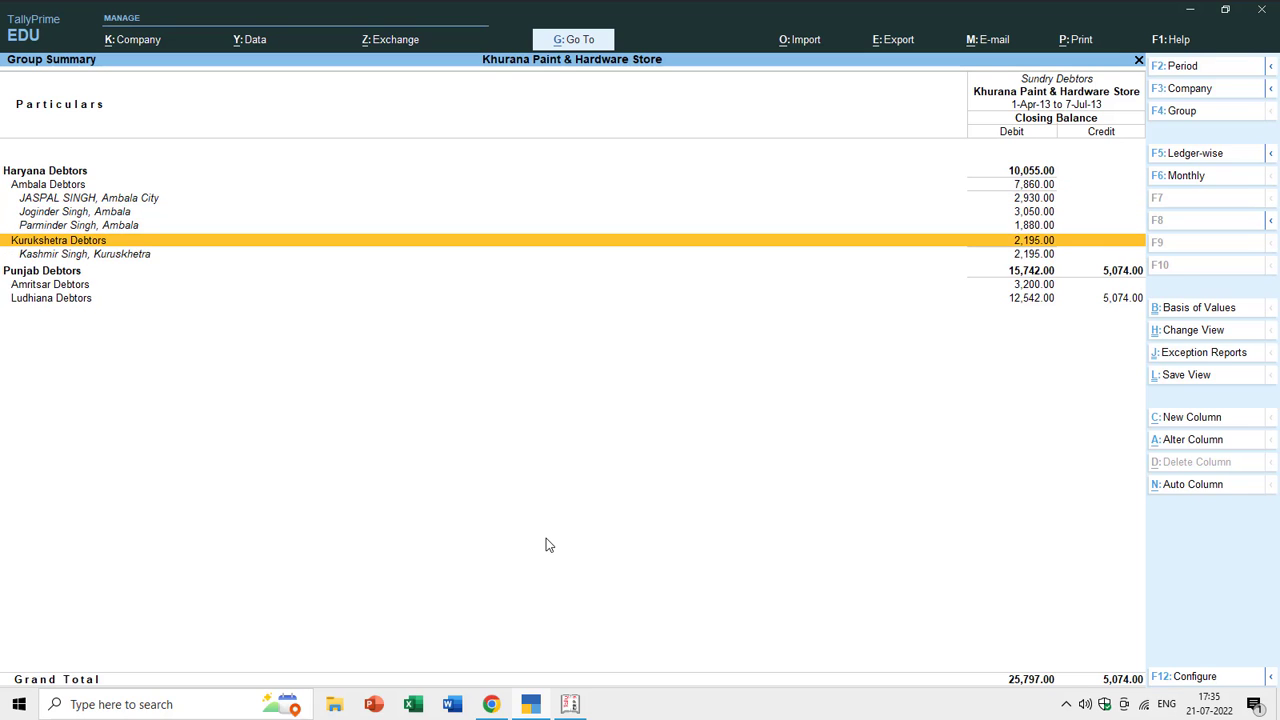
- Leave the group summary and open the list of ledgers in the Chart of Accounts
key("Escape")
key("Escape")
key("Escape")
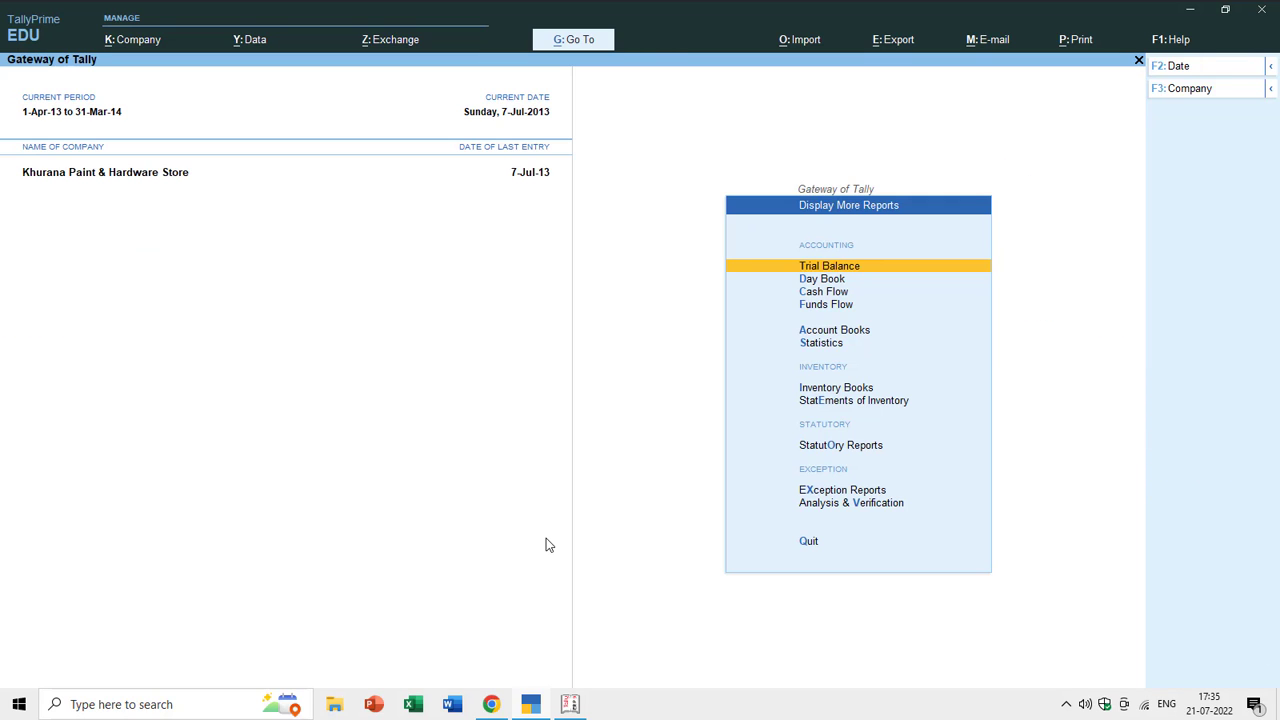
key("Escape")
key("Down")
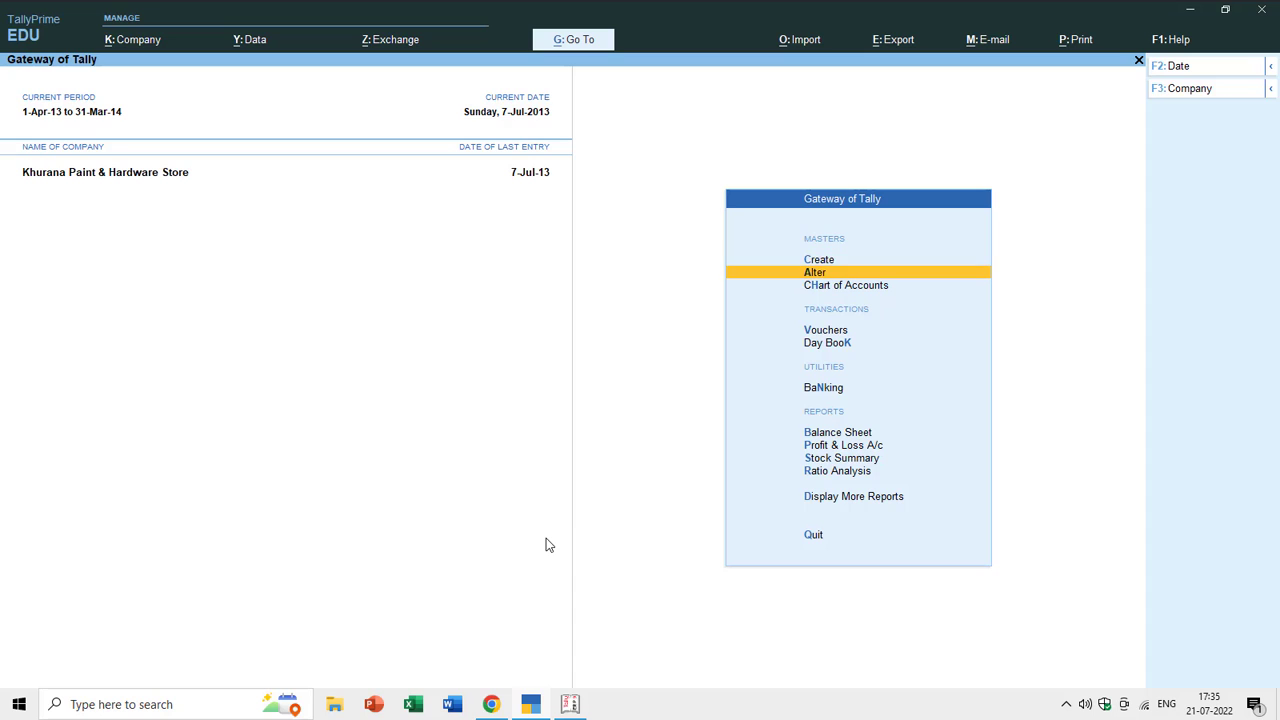
key("Down")
key("Return")
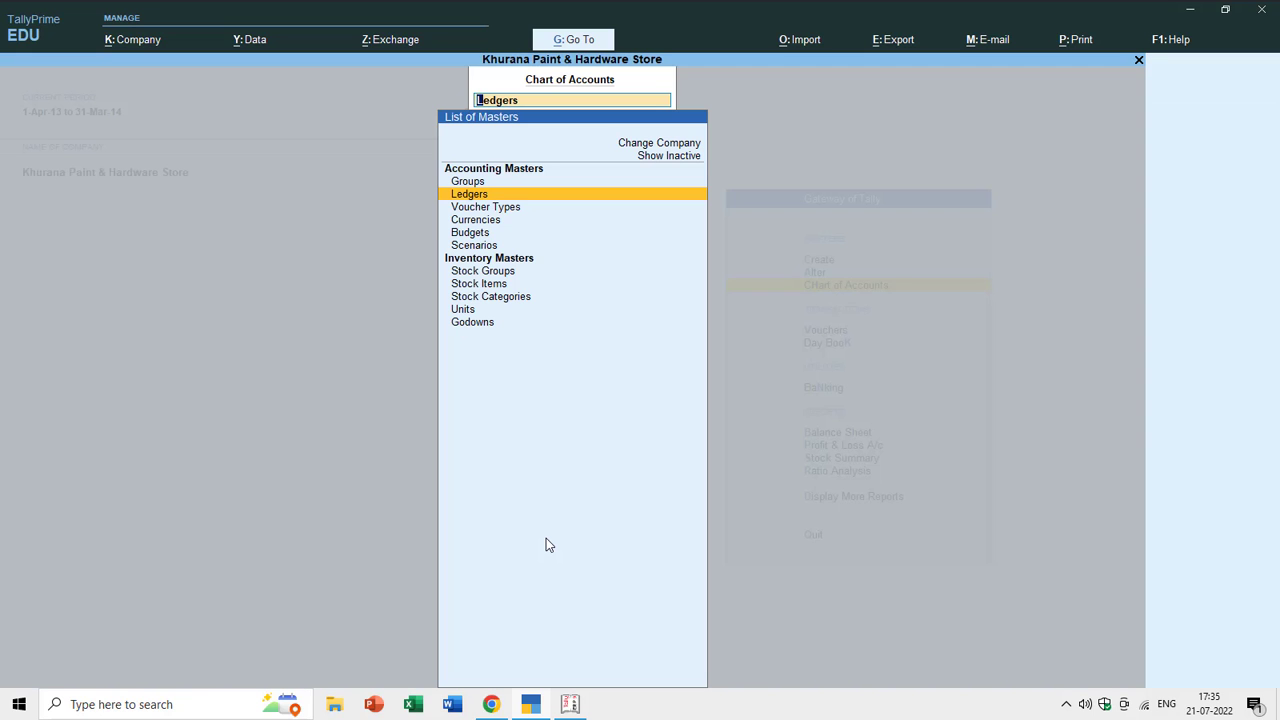
key("Return")
- Examine how the Haryana Debtors and Punjab Debtors groups, with their city groups, are arranged under Sundry Debtors
key("Down")
key("Down")
key("Down")
key("Down")
key("Down")
key("Down")
key("Down")
key("Down")
key("Down")
key("Down")
key("Down")
key("Down")
key("Down")
key("Down")
key("Down")
key("Down")
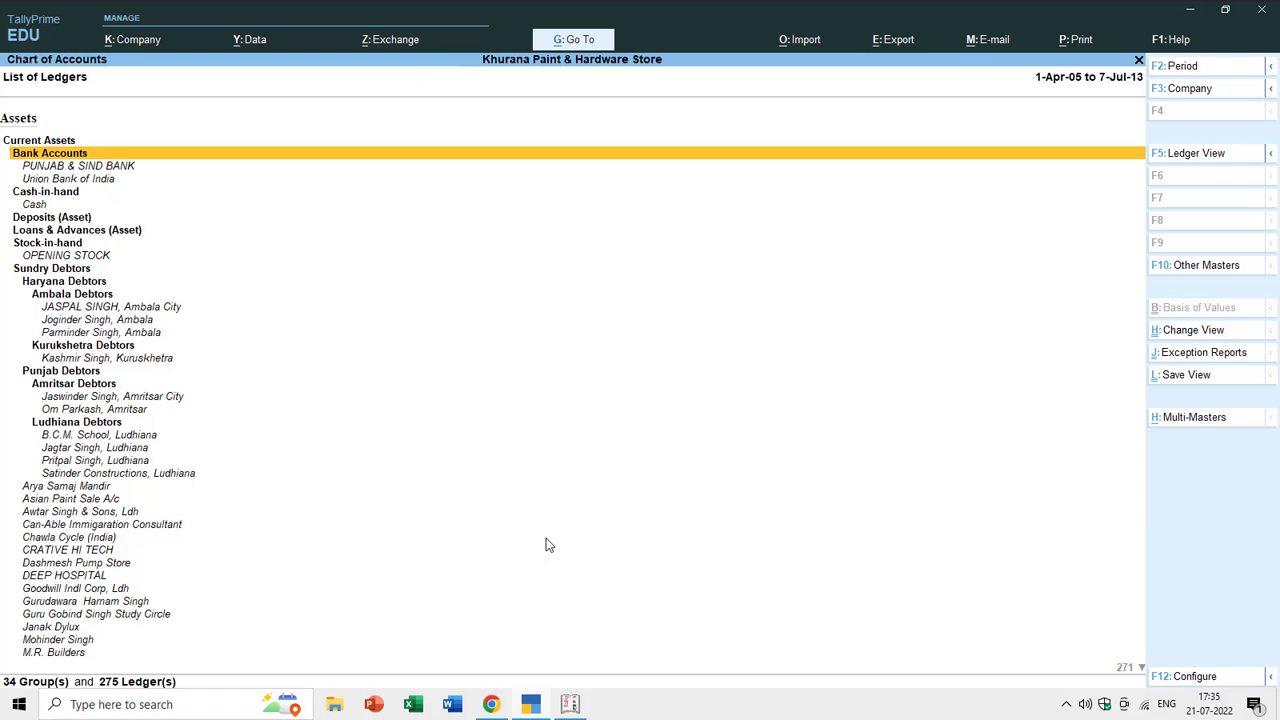
key("Up")
key("Up")
key("Up")
key("Up")
key("Up")
key("Up")
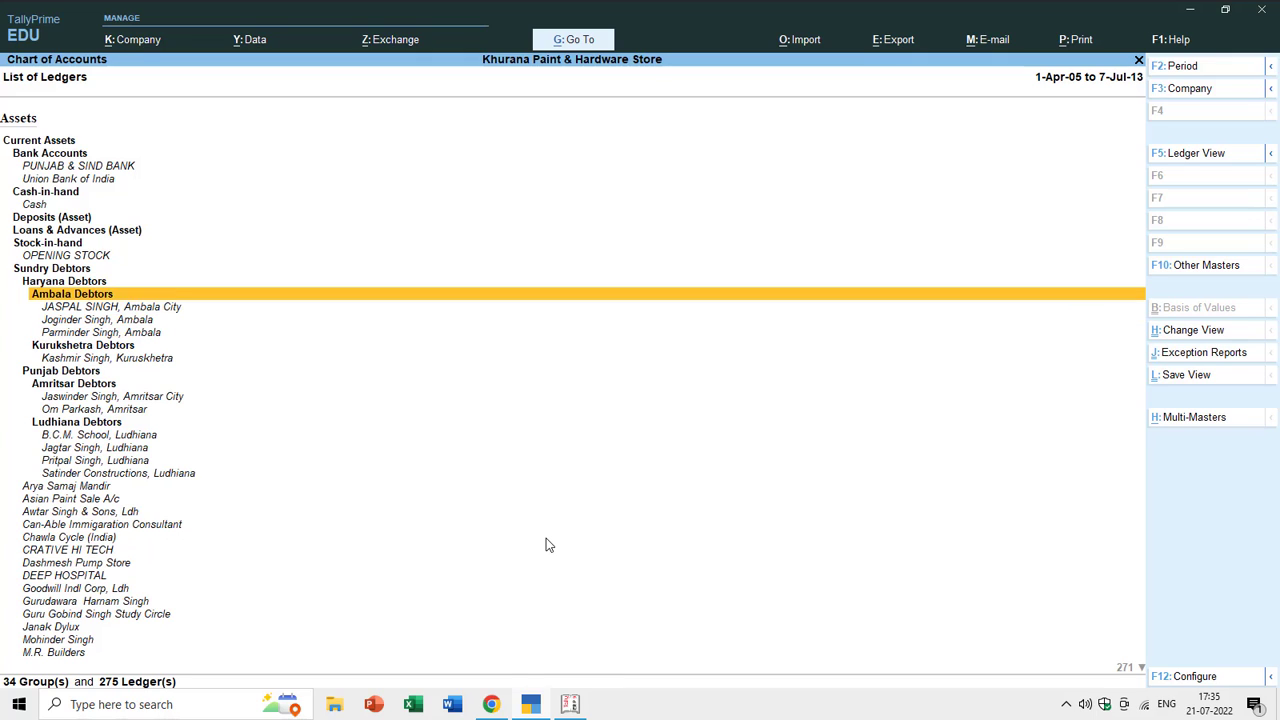
key("Down")
key("Down")
key("Down")
key("Down")
key("Down")
key("Down")
key("Down")
key("Down")
key("Down")
key("Down")
key("Down")
key("Down")
key("Down")
key("Down")
key("Down")
key("Down")
key("Down")
key("Down")
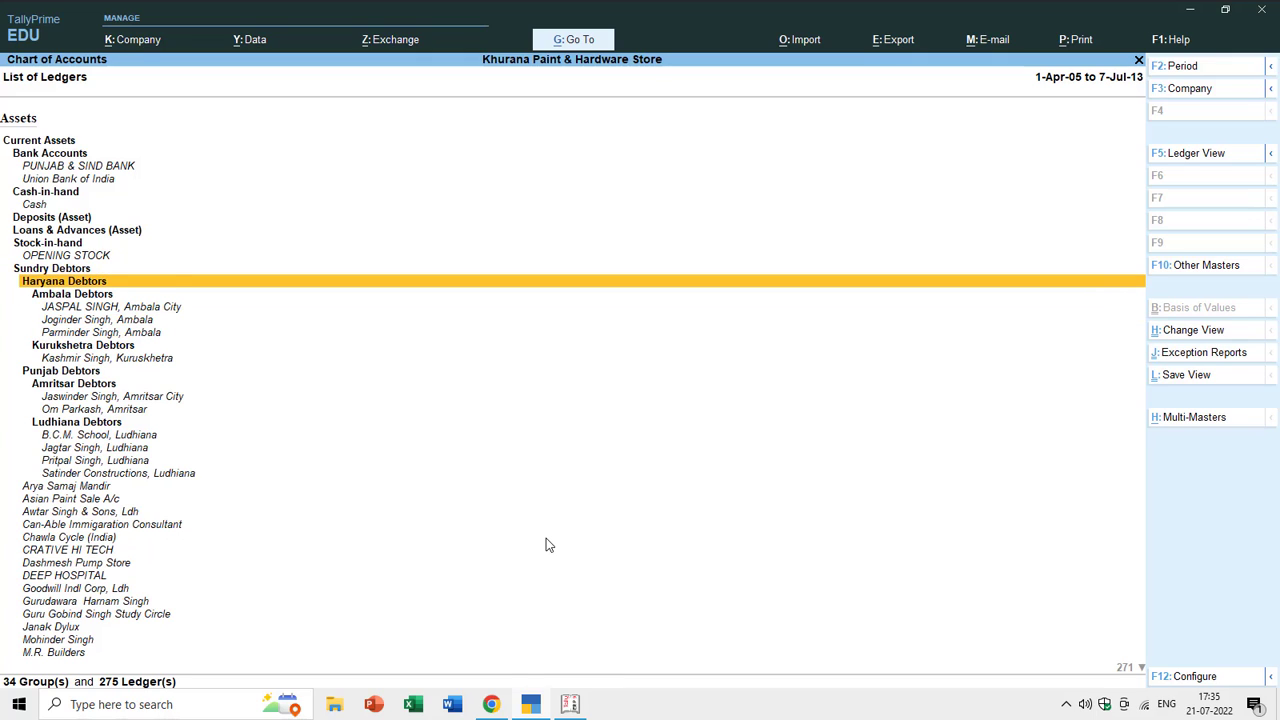
key("Up")
key("Up")
key("Up")
key("Up")
key("Up")
key("Up")
key("Up")
key("Up")
key("Up")
key("Up")
key("Up")
key("Up")
key("Up")
key("Up")
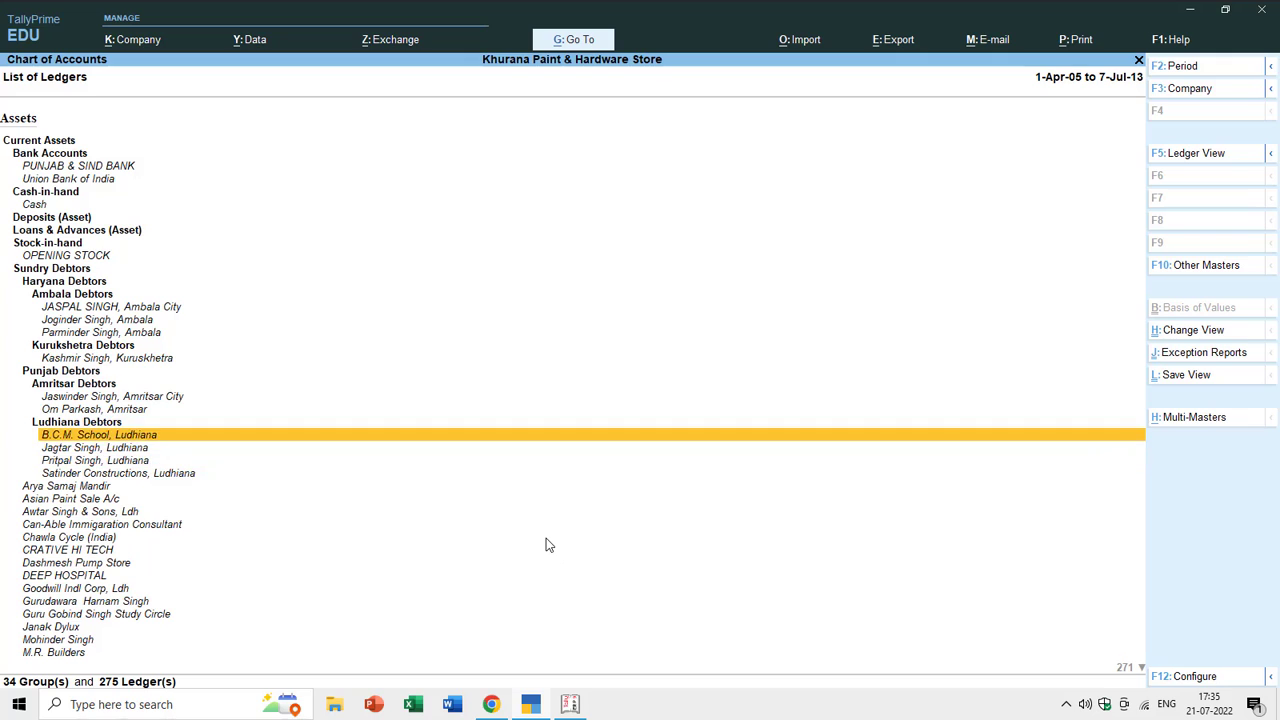
key("Up")
key("Up")
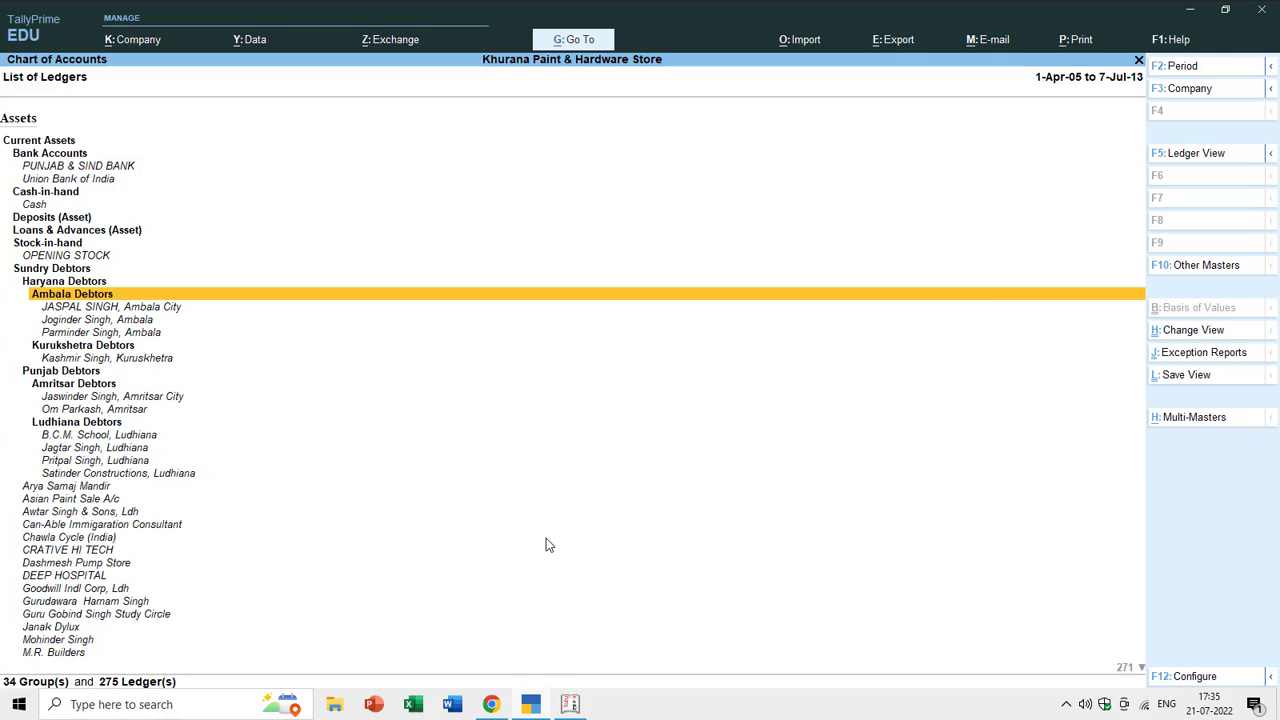
- Examine the remaining Haryana ledgers and the Amritsar Debtors and Ludhiana Debtors groups under Punjab Debtors
key("Down")
key("Down")
key("Down")
key("Down")
key("Down")
key("Down")
key("Down")
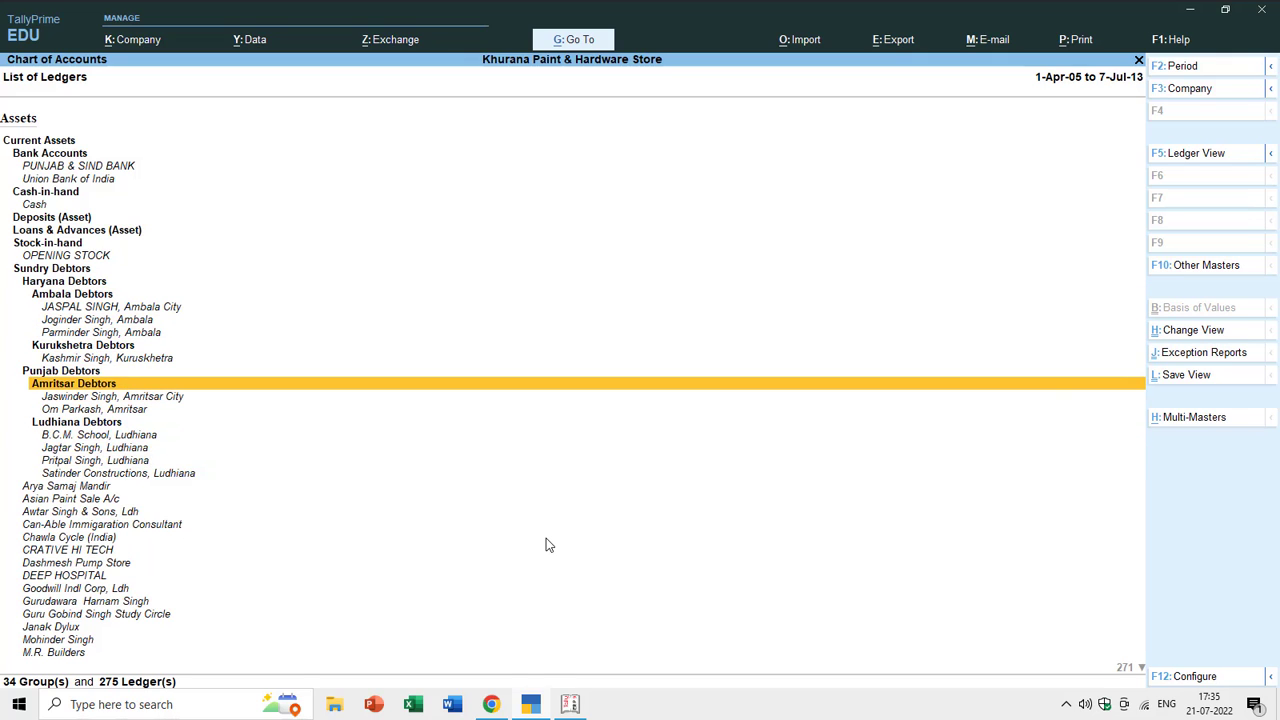
key("Down")
key("Down")
key("Down")
key("Down")
key("Down")
key("Down")
key("Down")
key("Down")
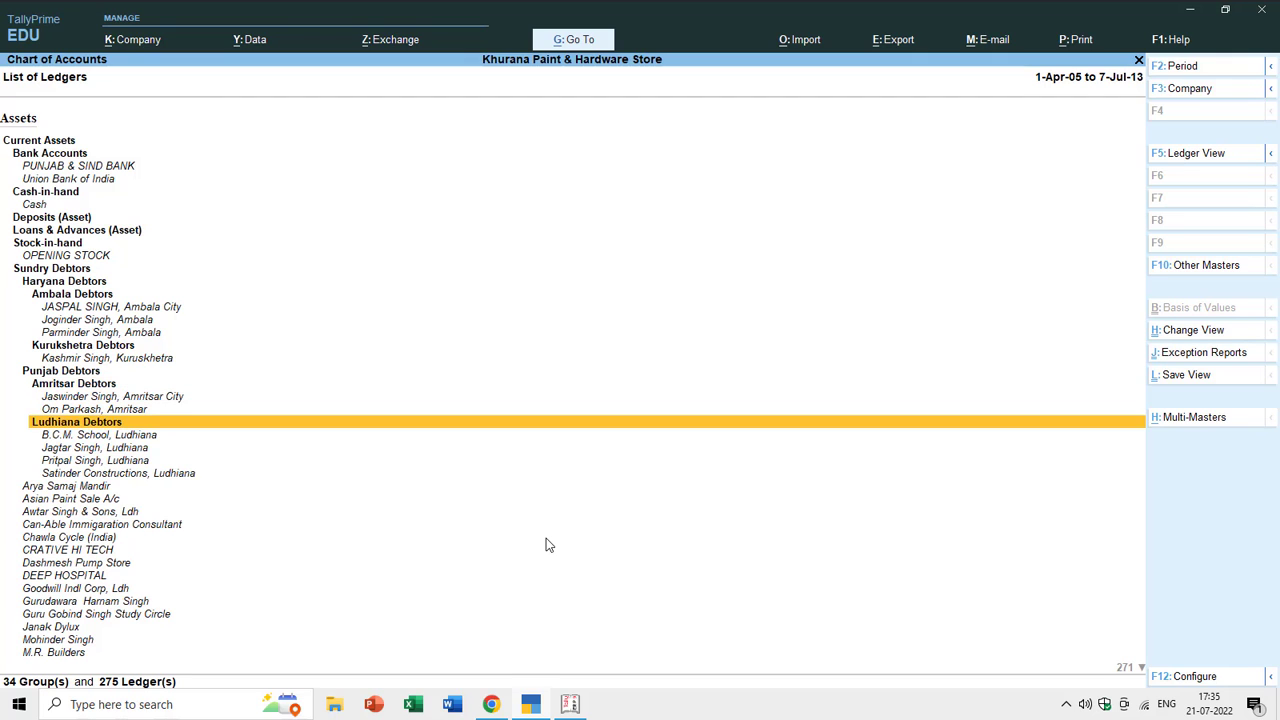
- Examine the party ledgers still placed directly under Sundry Debtors, from Arya Samaj Mandir to T.S.S.M. COLLEGE, and return to Ludhiana Debtors
key("Down")
key("Down")
key("Down")
key("Down")
key("Down")
key("Down")
key("Down")
key("Down")
key("Down")
key("Down")
key("Down")
key("Down")
key("Down")
key("Down")
key("Down")
key("Down")
key("Down")
key("Down")
key("Down")
key("Down")
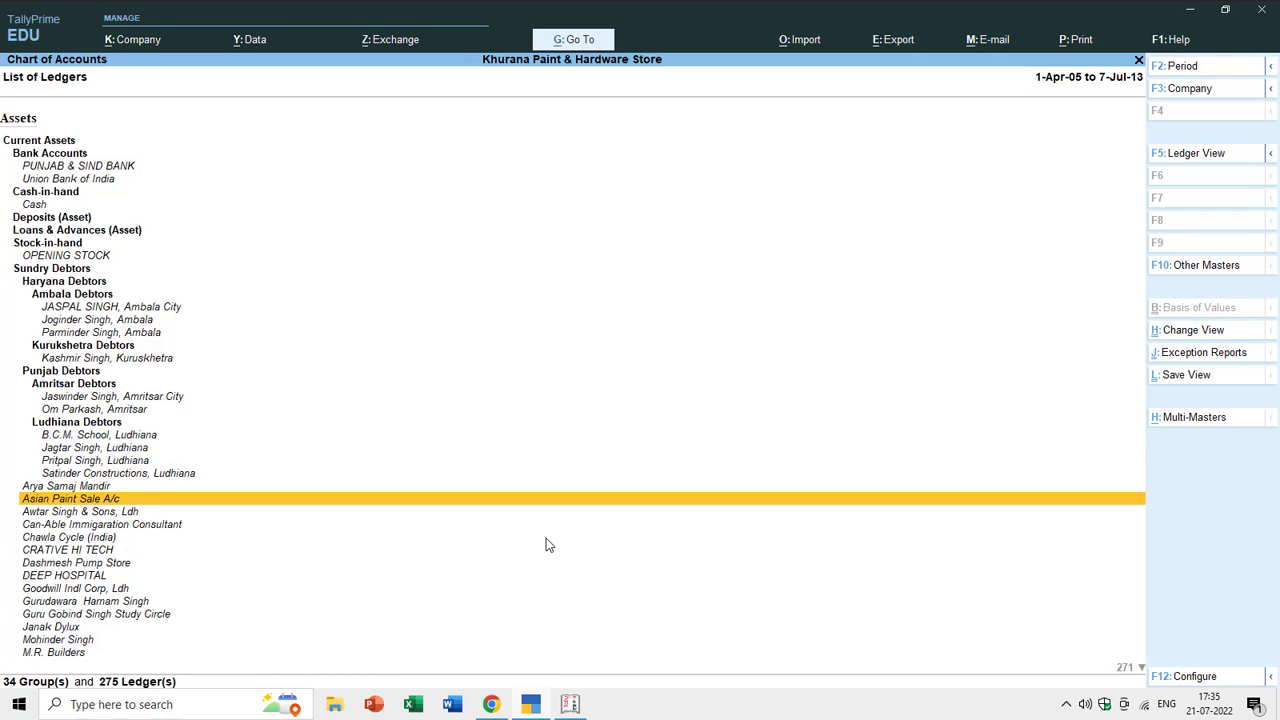
key("Down")
key("Down")
key("Down")
key("Down")
key("Down")
key("Down")
key("Down")
key("Down")
key("Down")
key("Down")
key("Down")
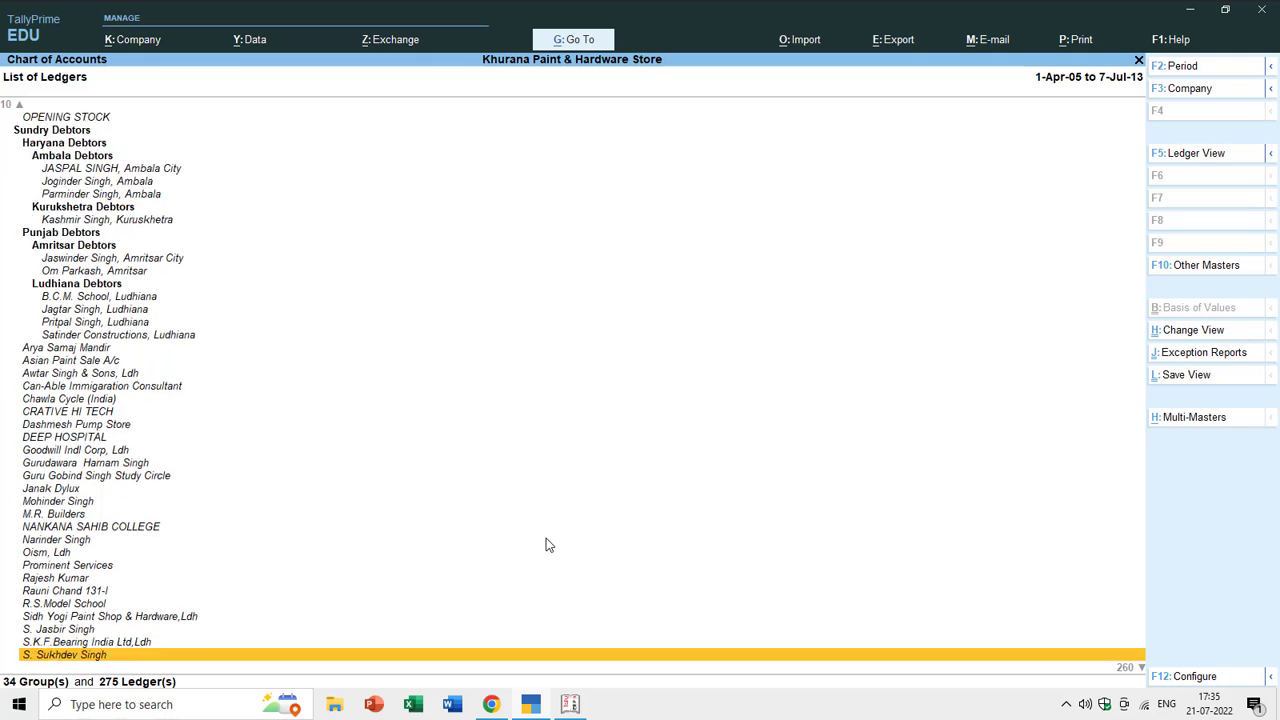
key("Up")
key("Up")
key("Up")
key("Up")
key("Up")
key("Up")
key("Up")
key("Up")
key("Up")
key("Up")
key("Up")
key("Up")
key("Up")
key("Up")
key("Up")
key("Up")
key("Up")
key("Up")
key("Up")
key("Up")
key("Up")
key("Up")
key("Up")
key("Up")
key("Up")
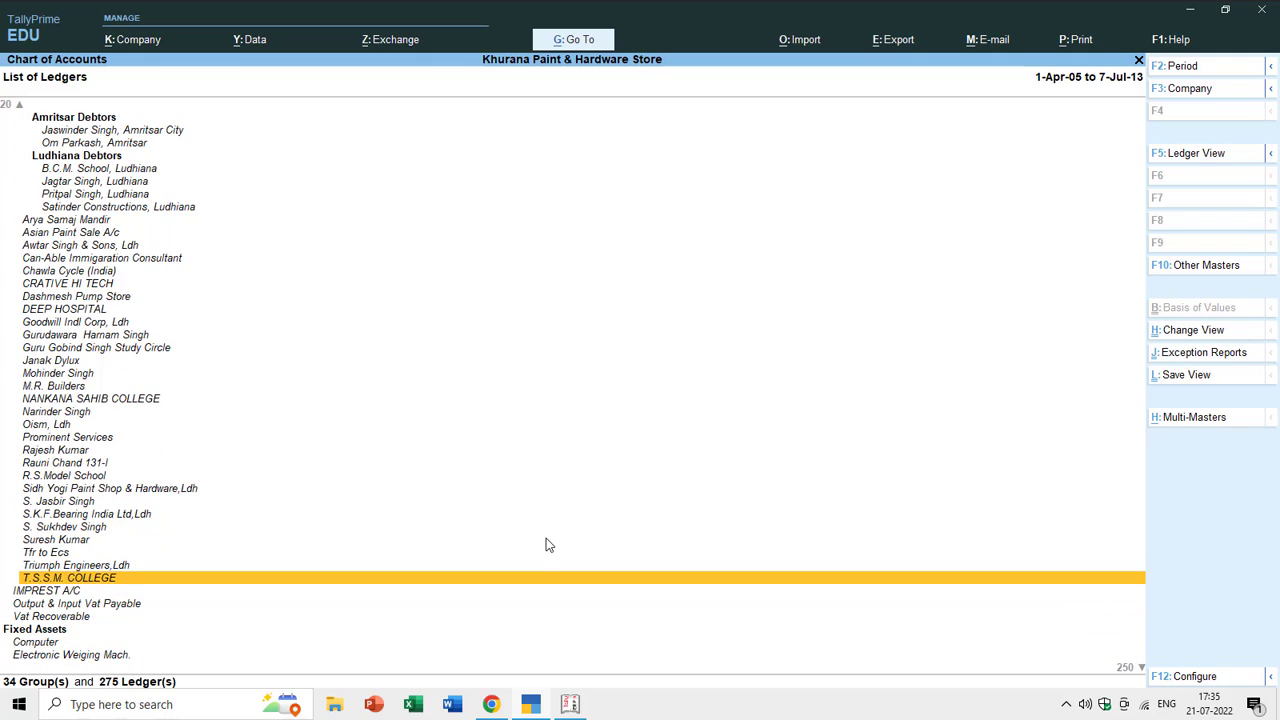
key("Up")
key("Up")
key("Up")
key("Up")
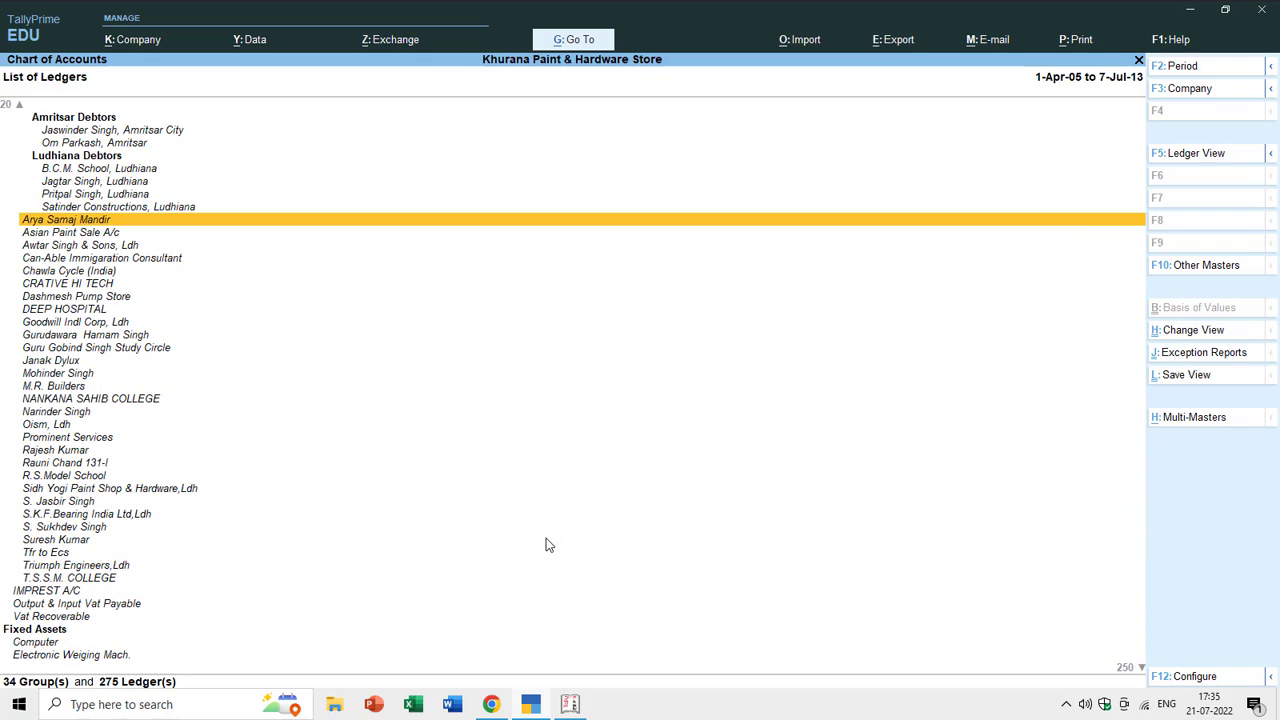
key("Up")
key("Up")
key("Up")
key("Up")
key("Up")
key("Up")
key("Up")
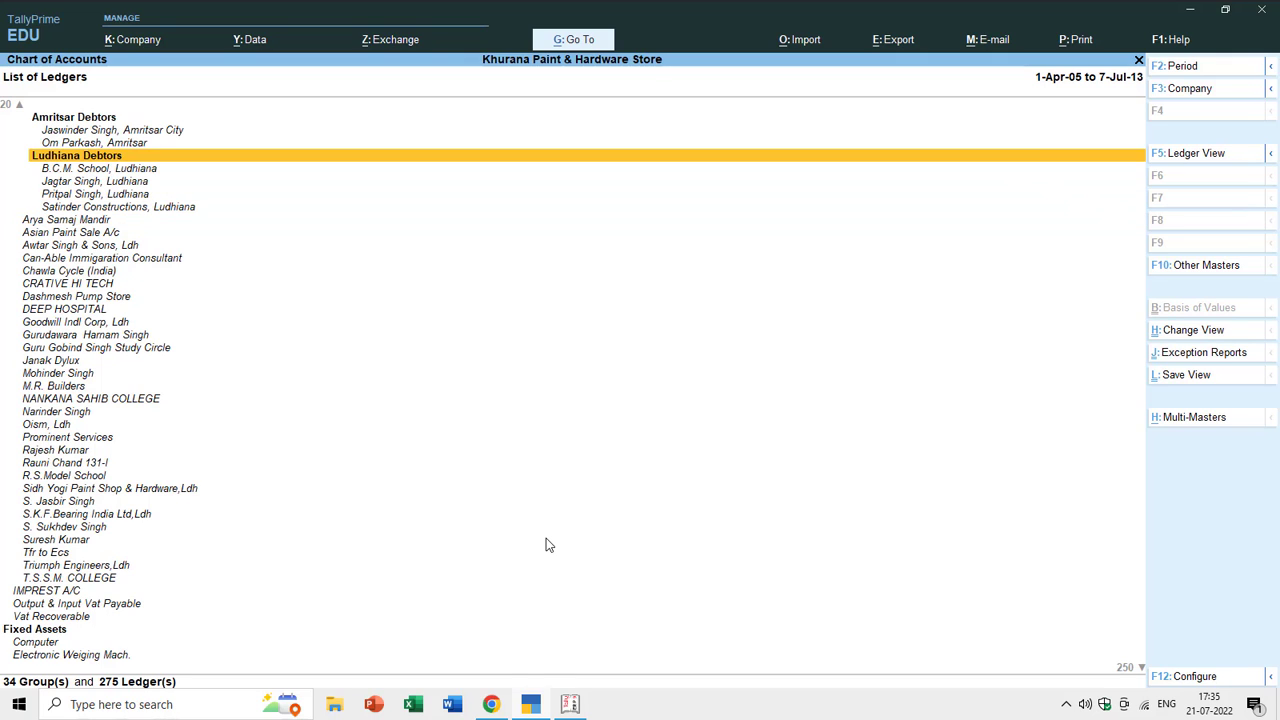
- Examine the party ledgers under Ludhiana Debtors and go back up to the parent Punjab Debtors group
key("Down")
key("Down")
key("Down")
key("Down")
key("Down")
key("Down")
key("Up")
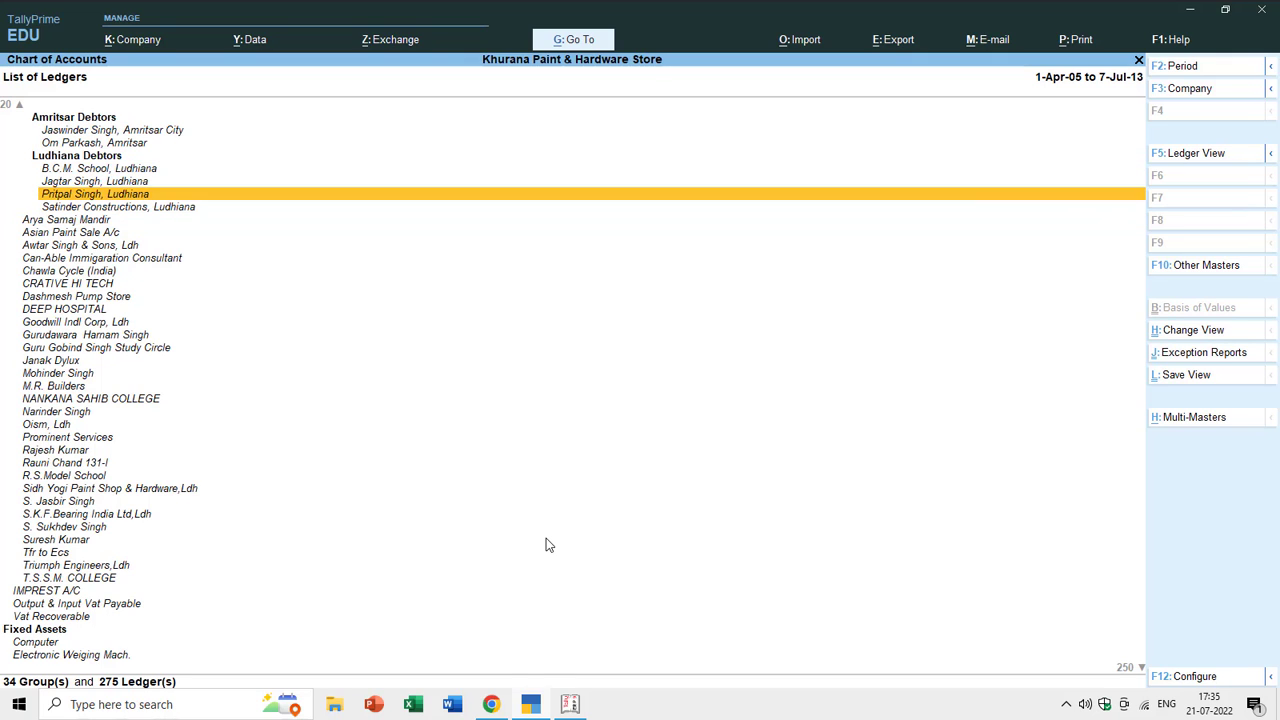
key("Up")
key("Up")
key("Up")
key("Up")
key("Up")
key("Up")
key("Up")
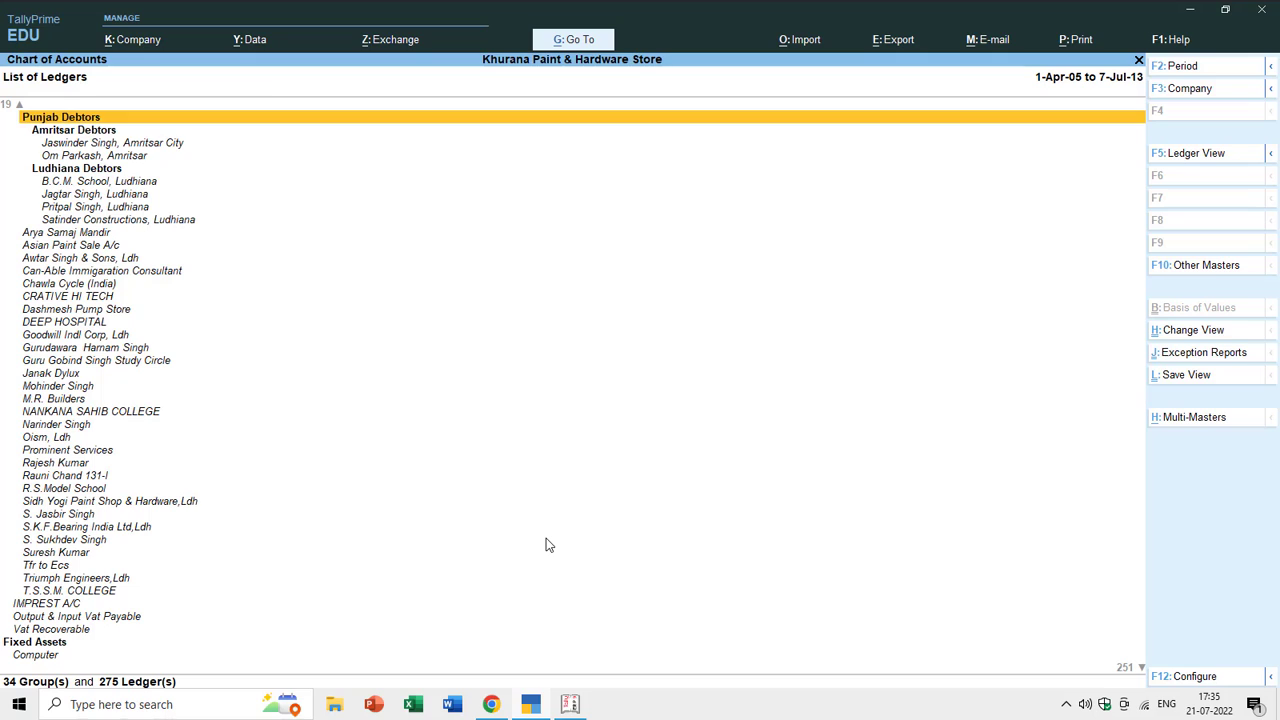
- Examine the Amritsar and Ludhiana party ledgers under Punjab Debtors once more, down to Arya Samaj Mandir
key("Down")
key("Down")
key("Down")
key("Down")
key("Down")
key("Down")
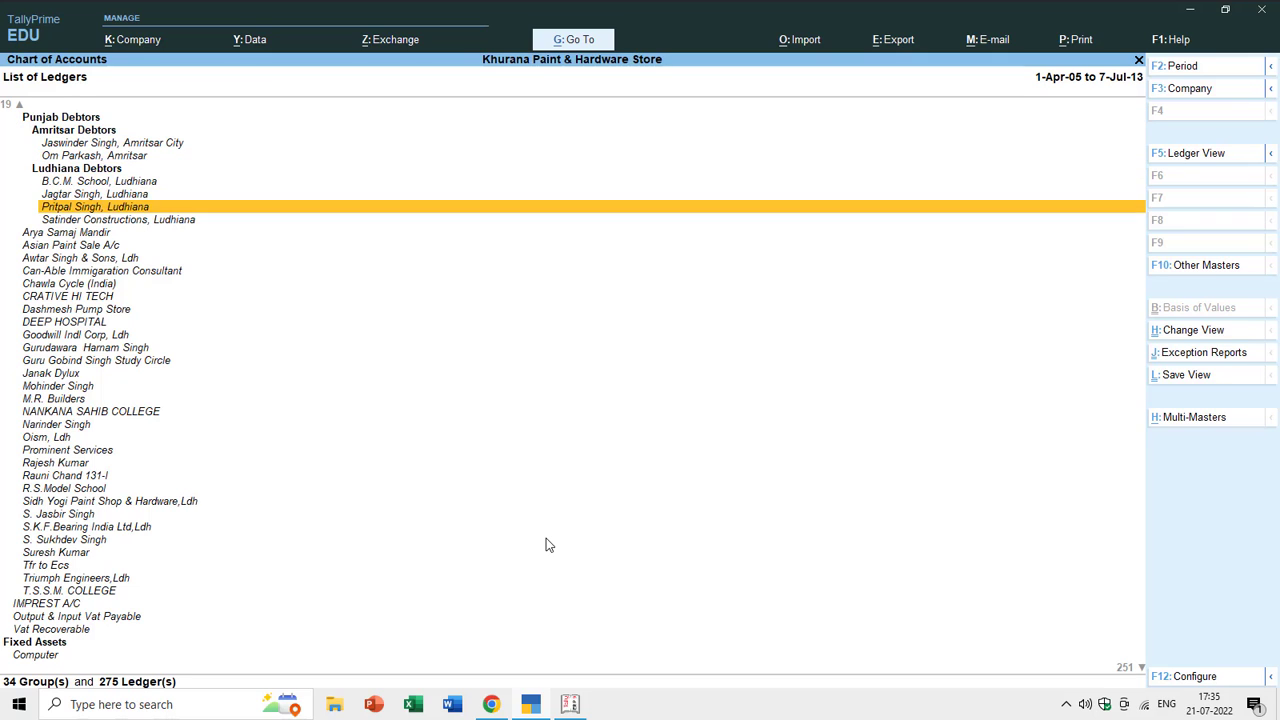
key("Down")
key("Down")
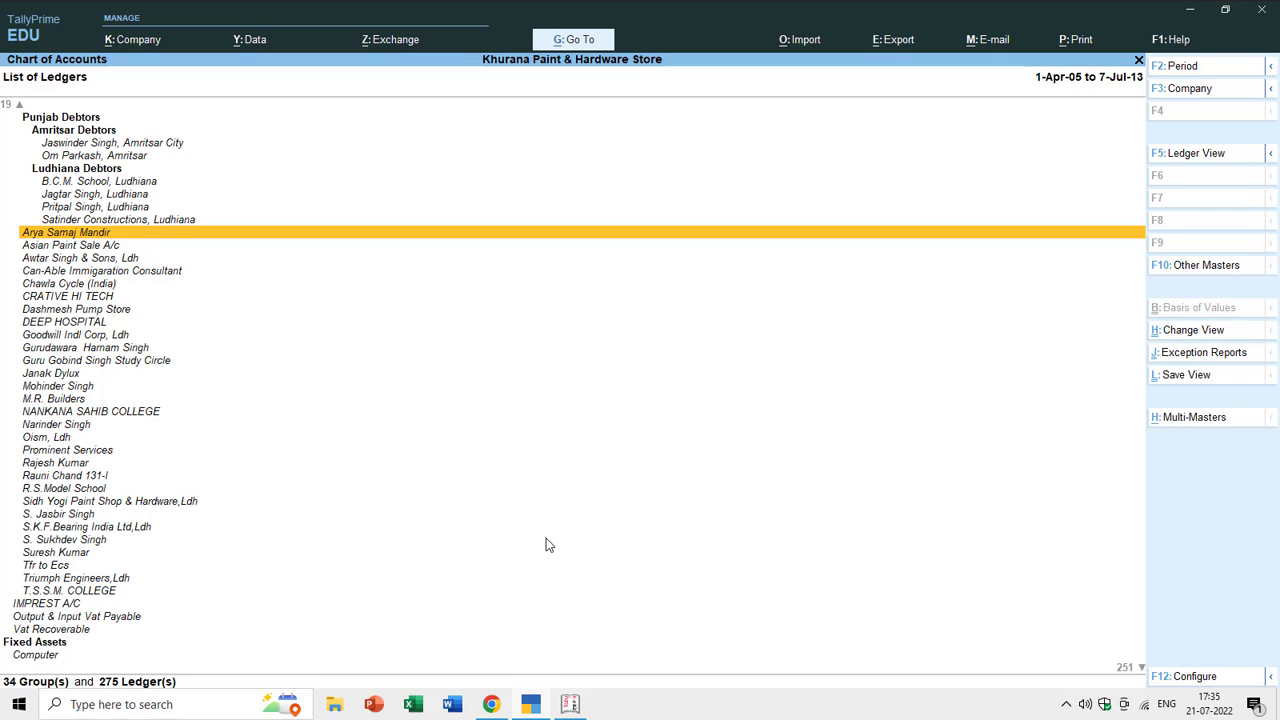
- Leave the Chart of Accounts and open the Trial Balance report
key("Escape")
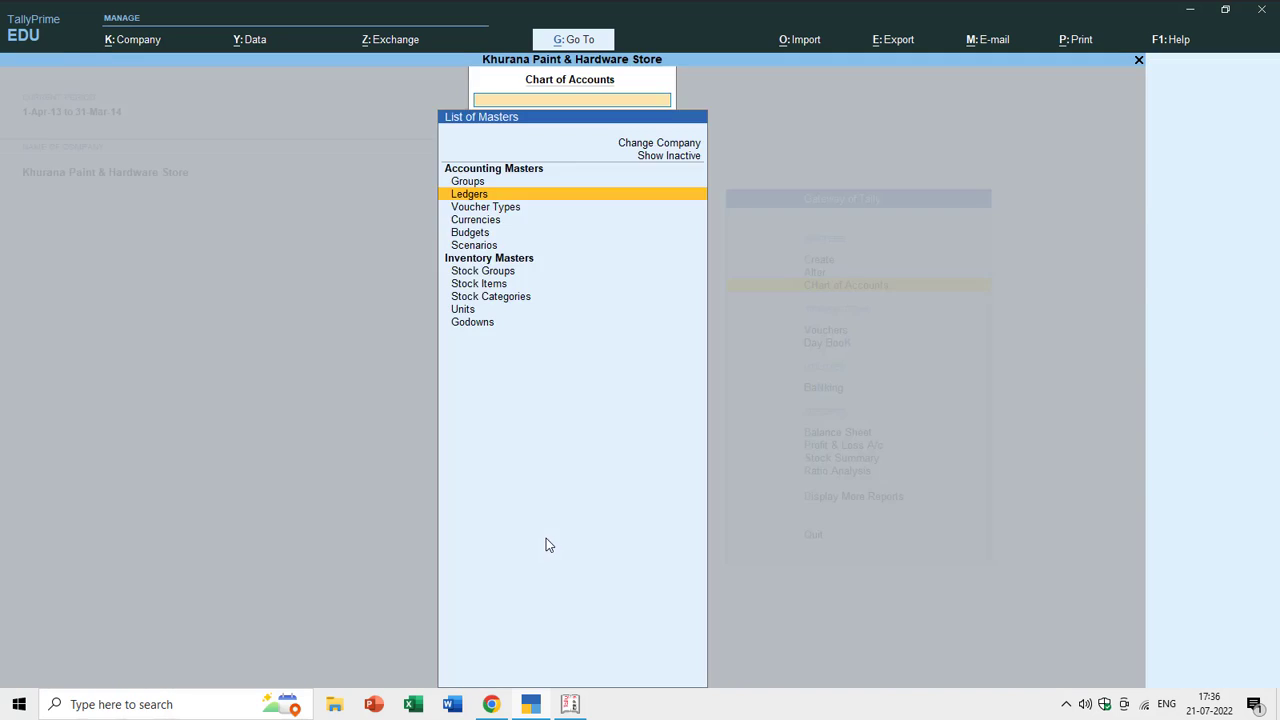
key("Escape")
key("Escape")
key("Escape")
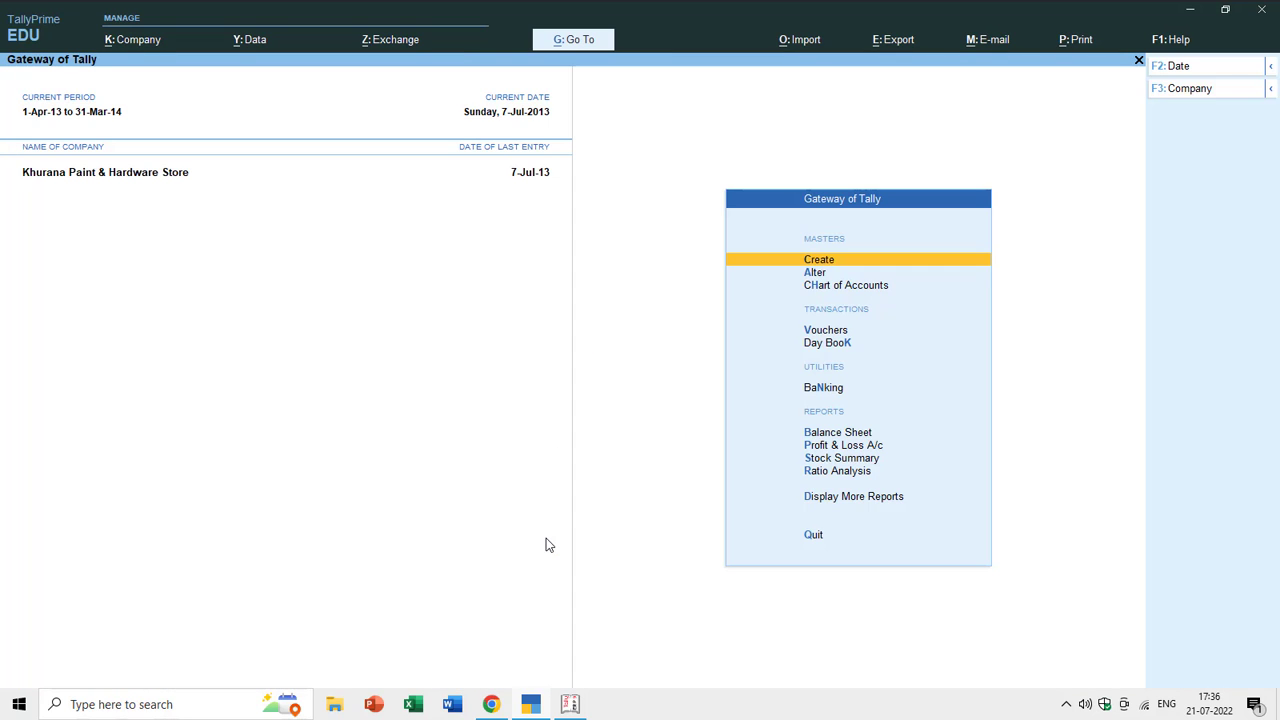
key("Down")
key("Down")
key("Down")
key("Down")
key("Down")
key("Down")
key("Down")
key("Down")
key("Down")
key("Down")
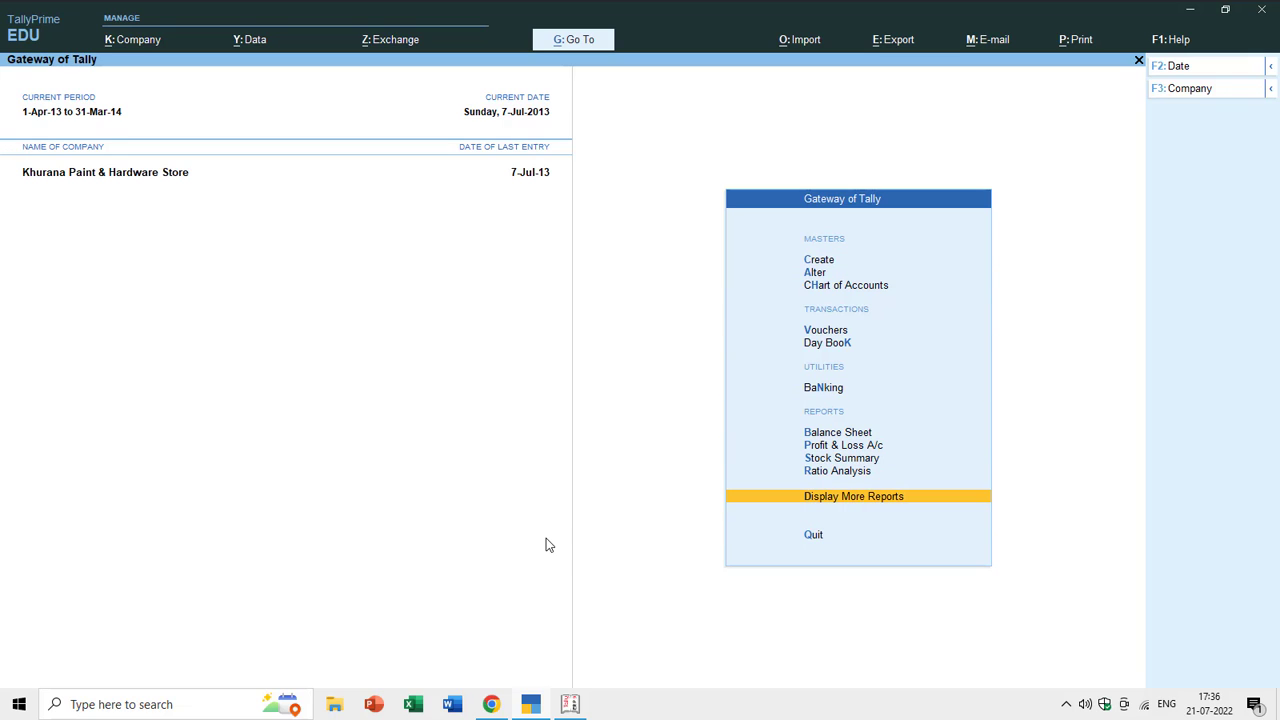
key("Return")
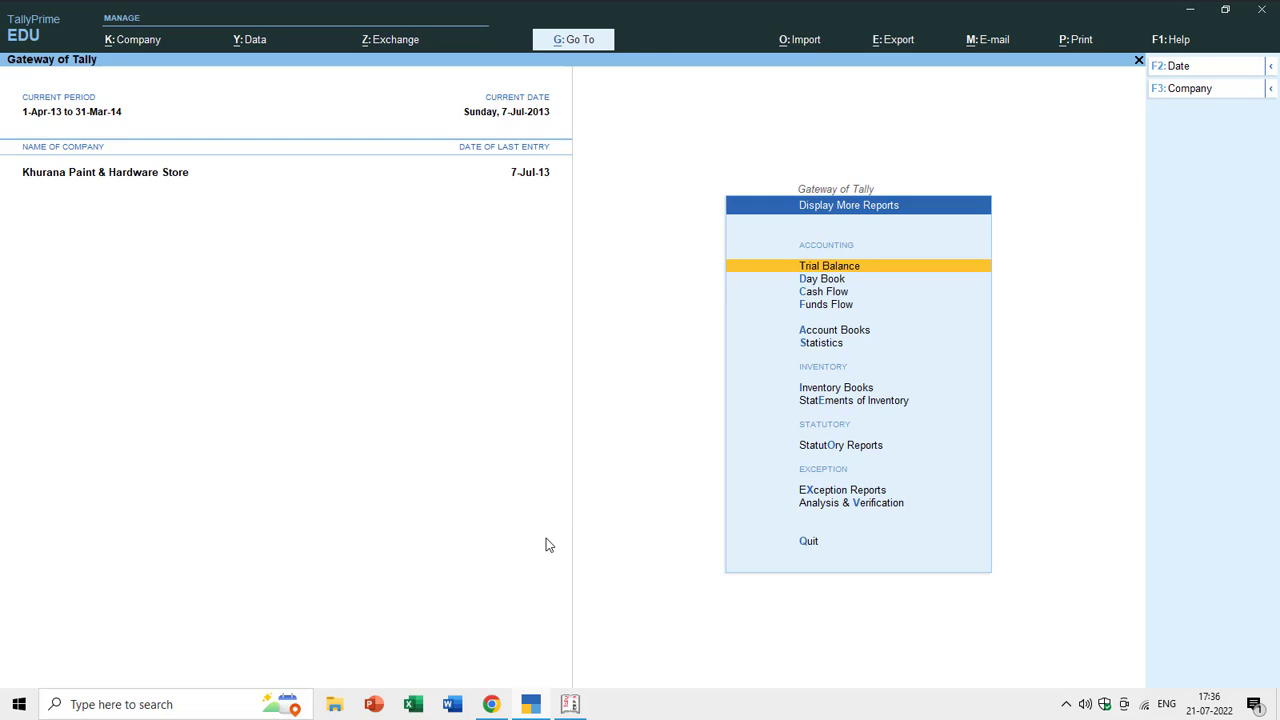
key("Return")
- Drill down from Current Assets in the Trial Balance to the Sundry Debtors group summary
key("Down")
key("Down")
key("Down")
key("Down")
key("Return")
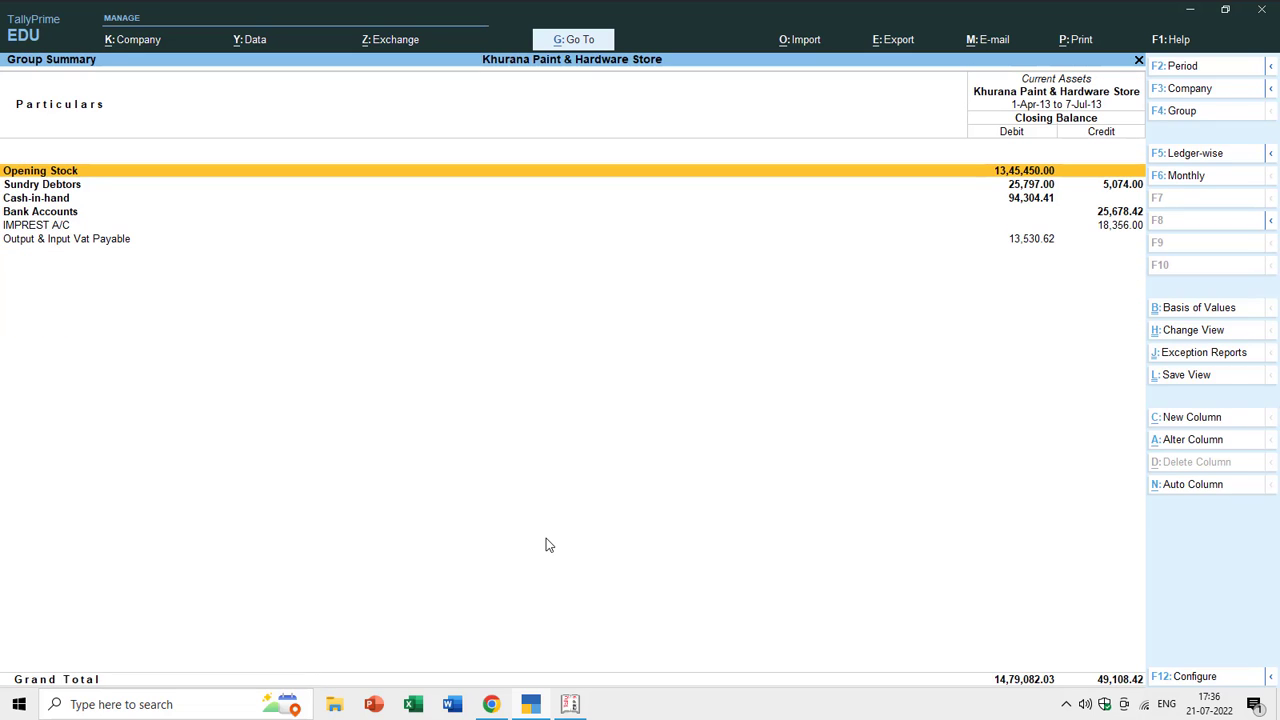
key("Down")
key("Down")
key("Up")
key("Return")
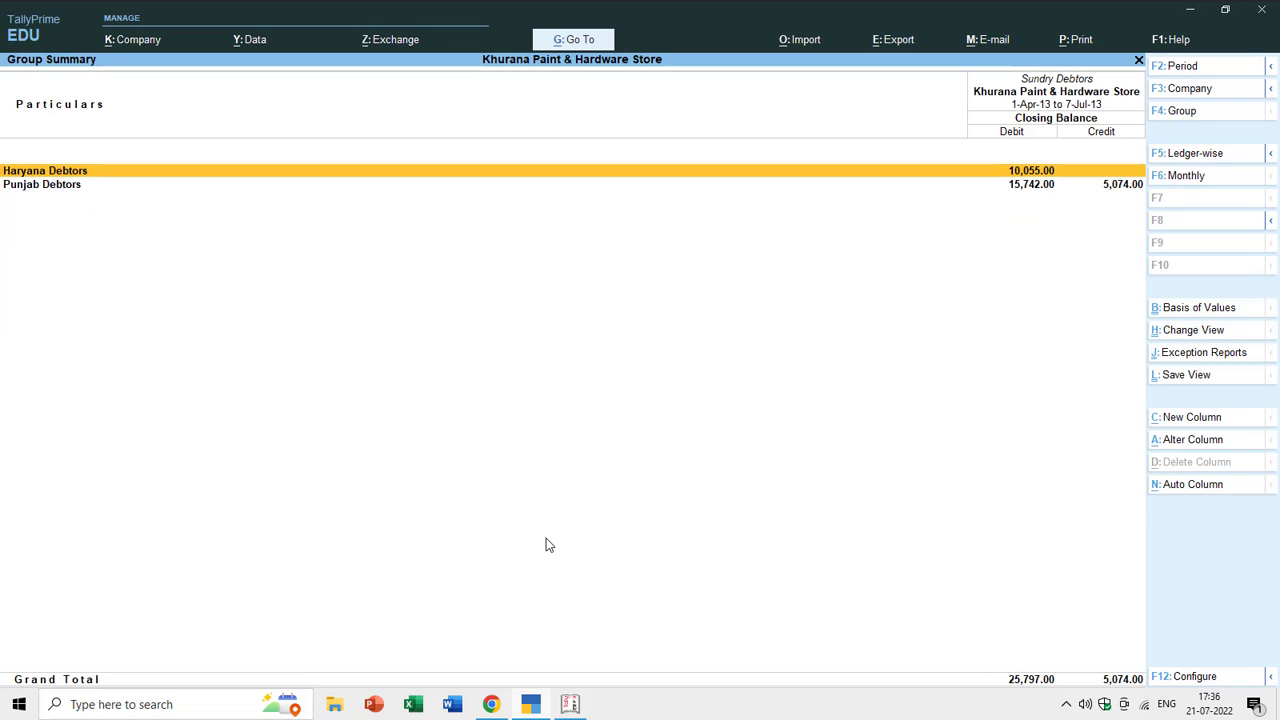
- Review the Amritsar Debtors and Ludhiana Debtors groups in the Punjab Debtors summary, and return to the Gateway of Tally
key("Down")
key("Return")
key("Down")
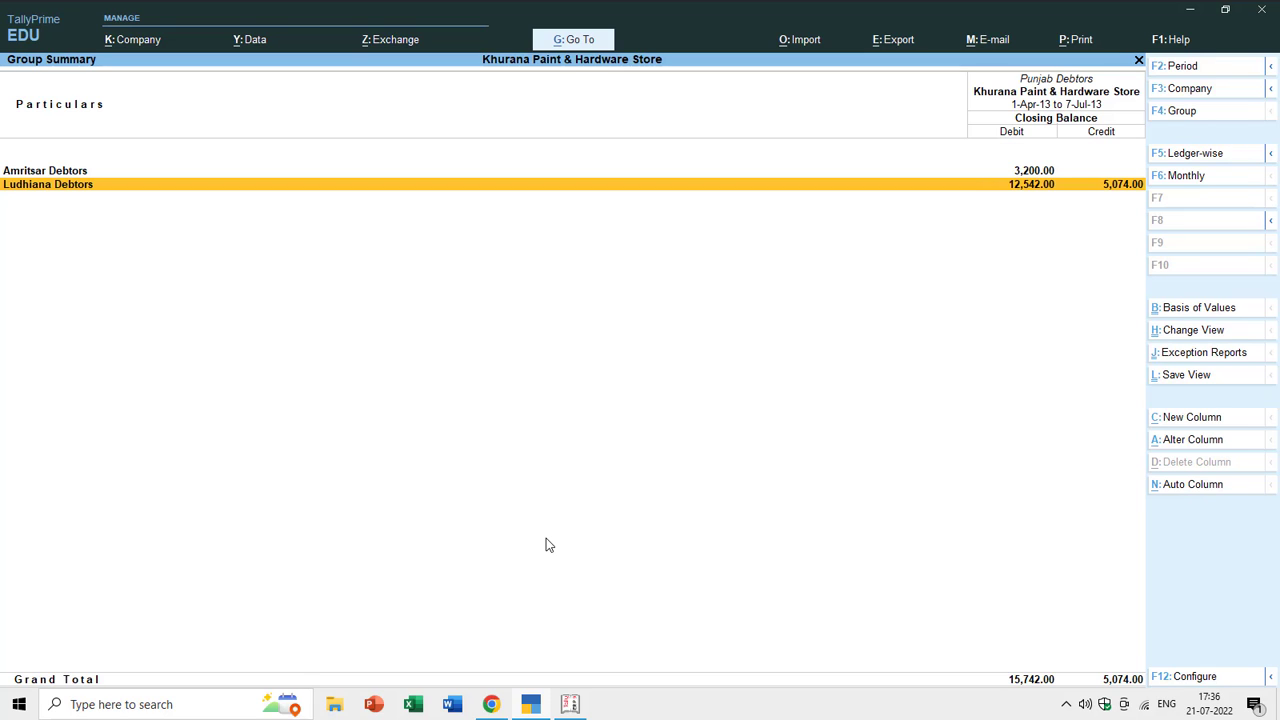
key("Escape")
key("Escape")
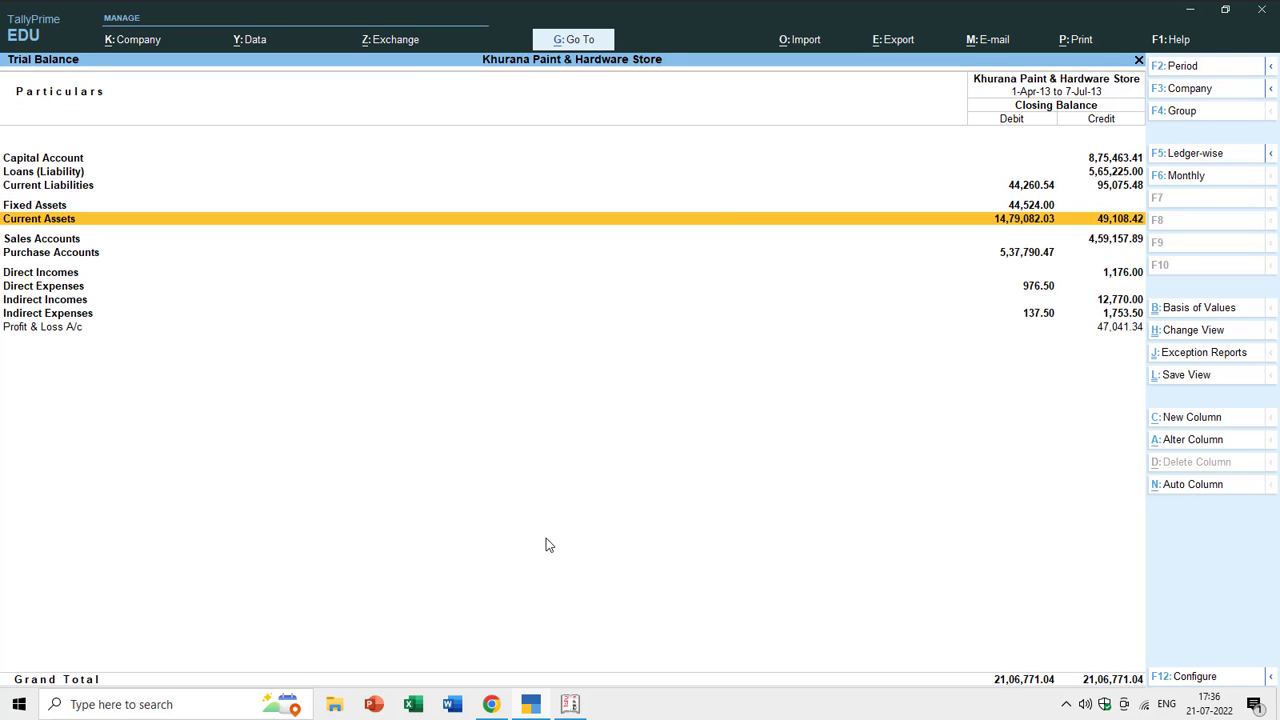
key("Escape")
key("Down")
key("Escape")
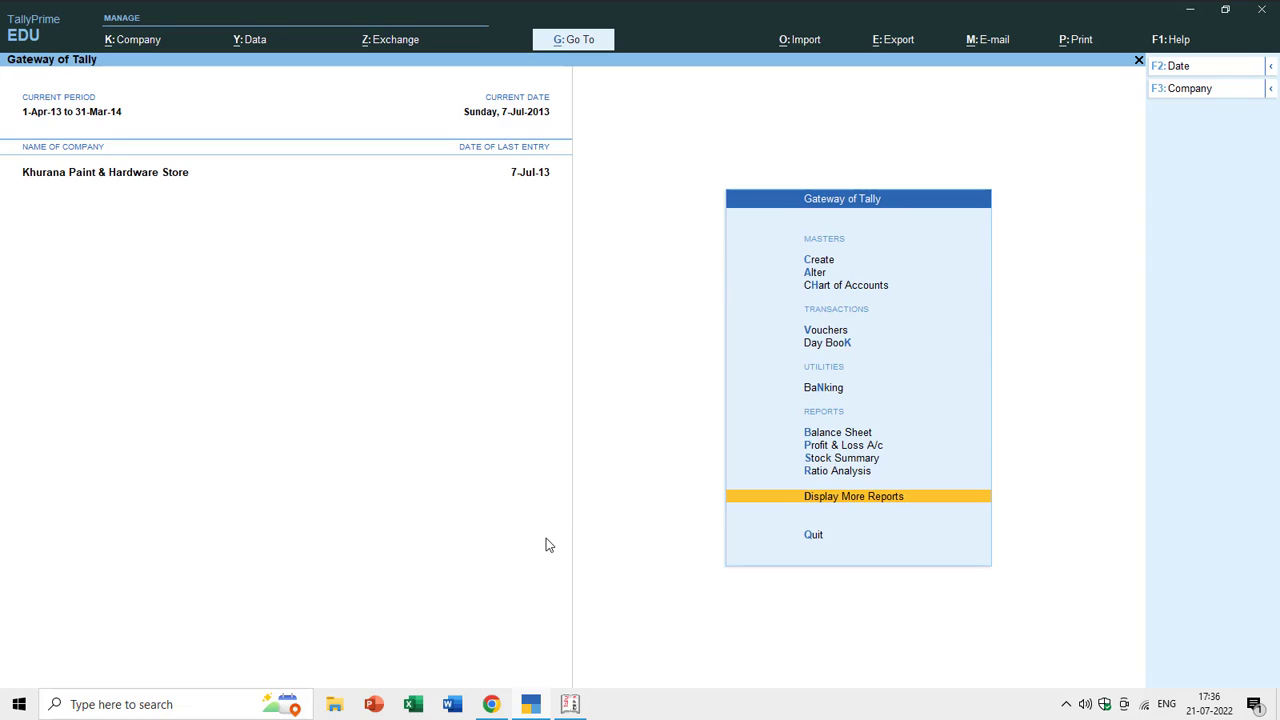
- Open the Account Books set of reports
key("Up")
key("Up")
key("Up")
key("Down")
key("Down")
key("Down")
key("Return")
key("Down")
key("Down")
key("Down")
key("Down")
key("Return")
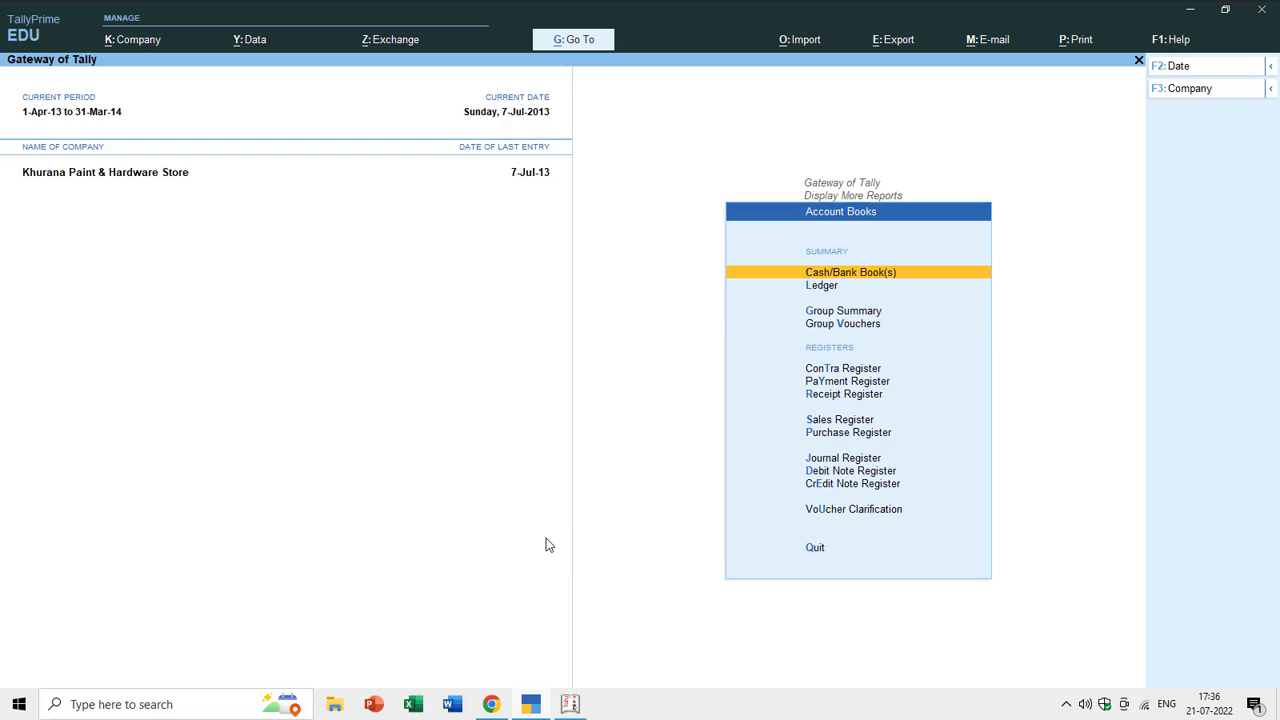
- Open the Group Summary for Punjab Debtors and expand it to the party ledgers under each city group
key("Down")
key("Down")
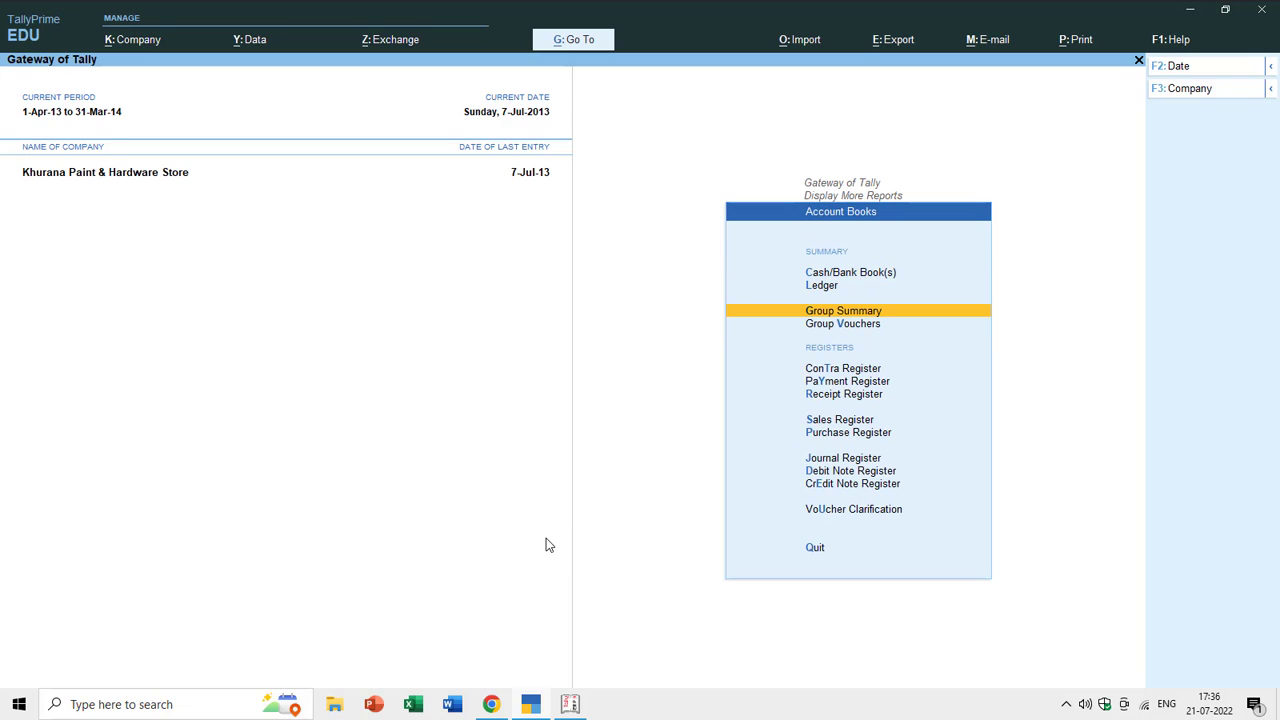
key("Down")
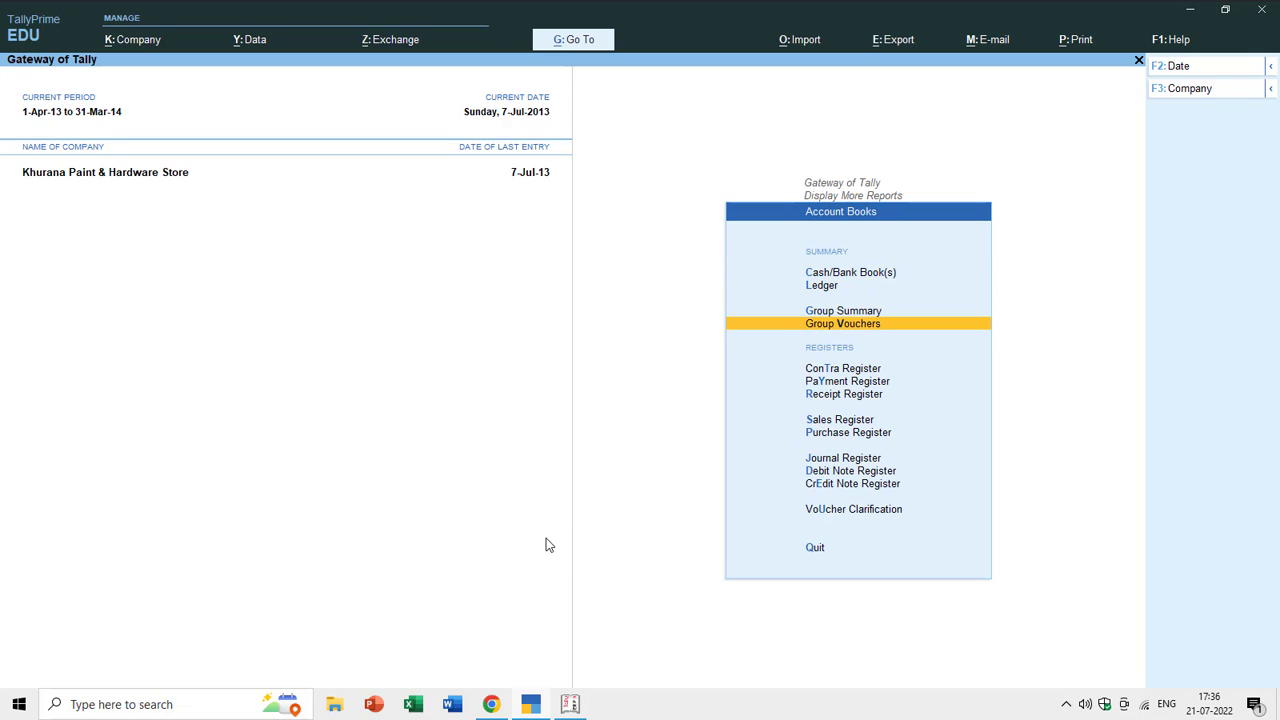
key("Up")
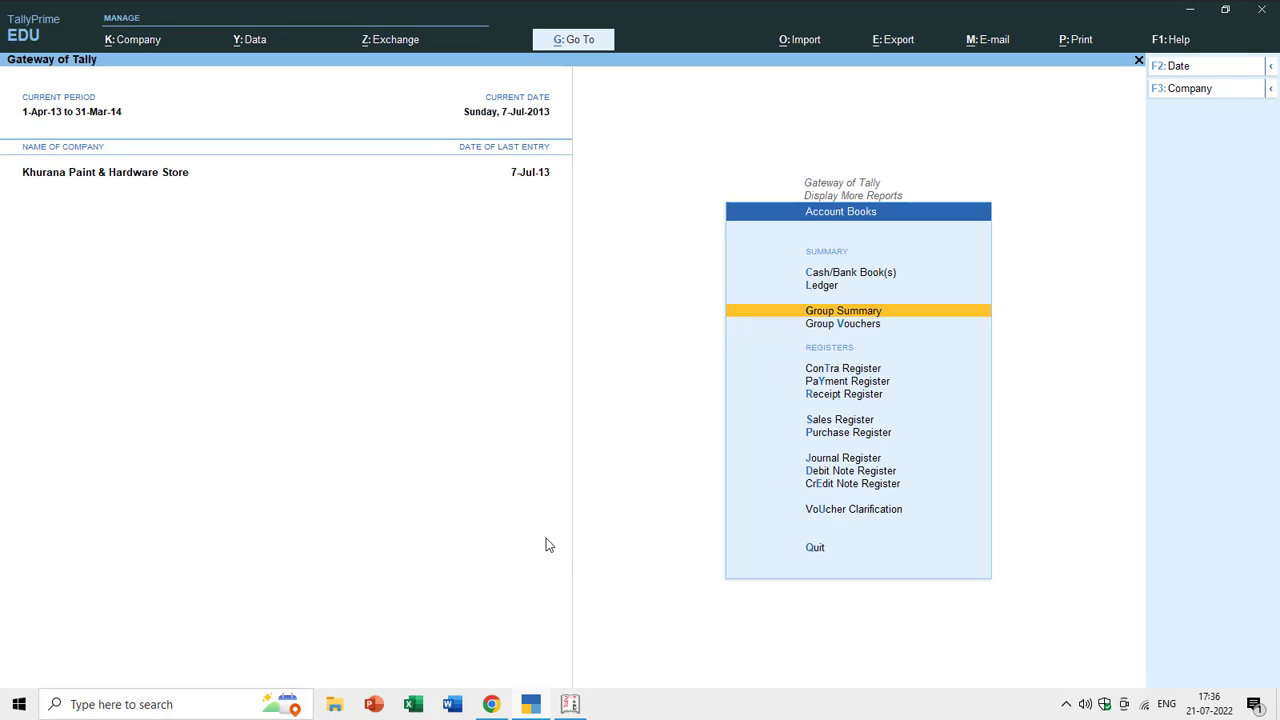
key("Return")
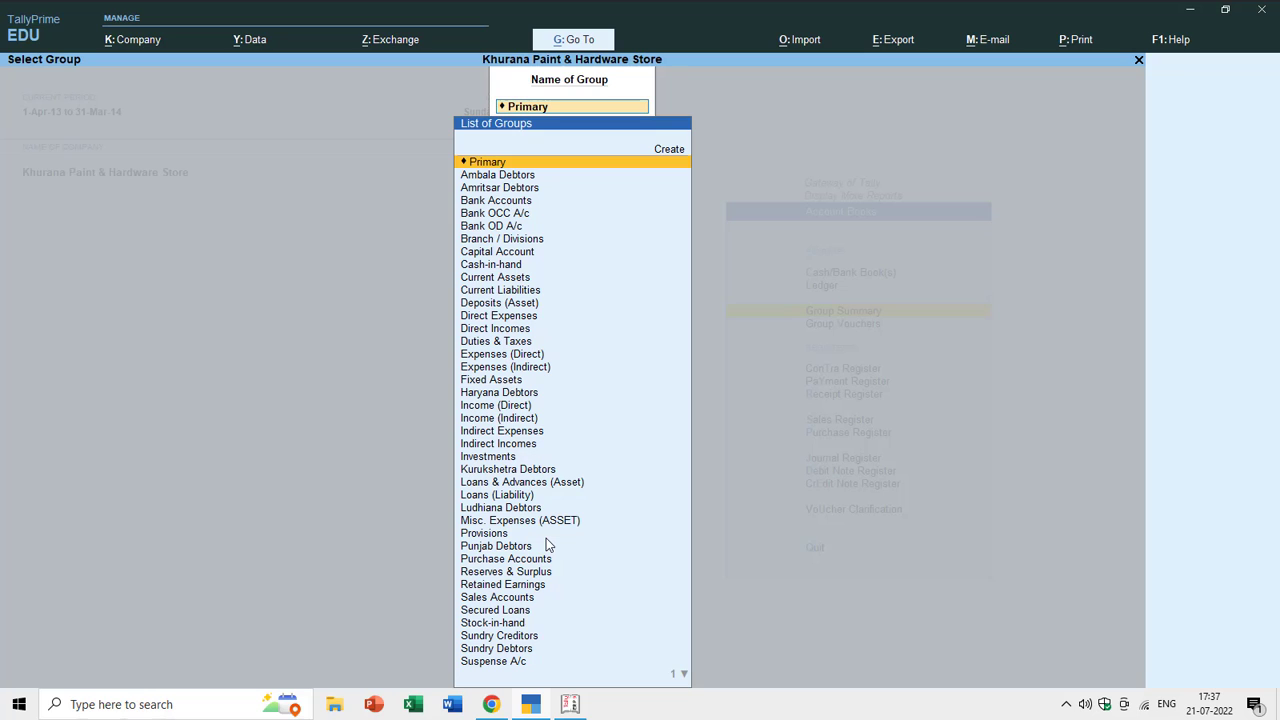
type("Punja")
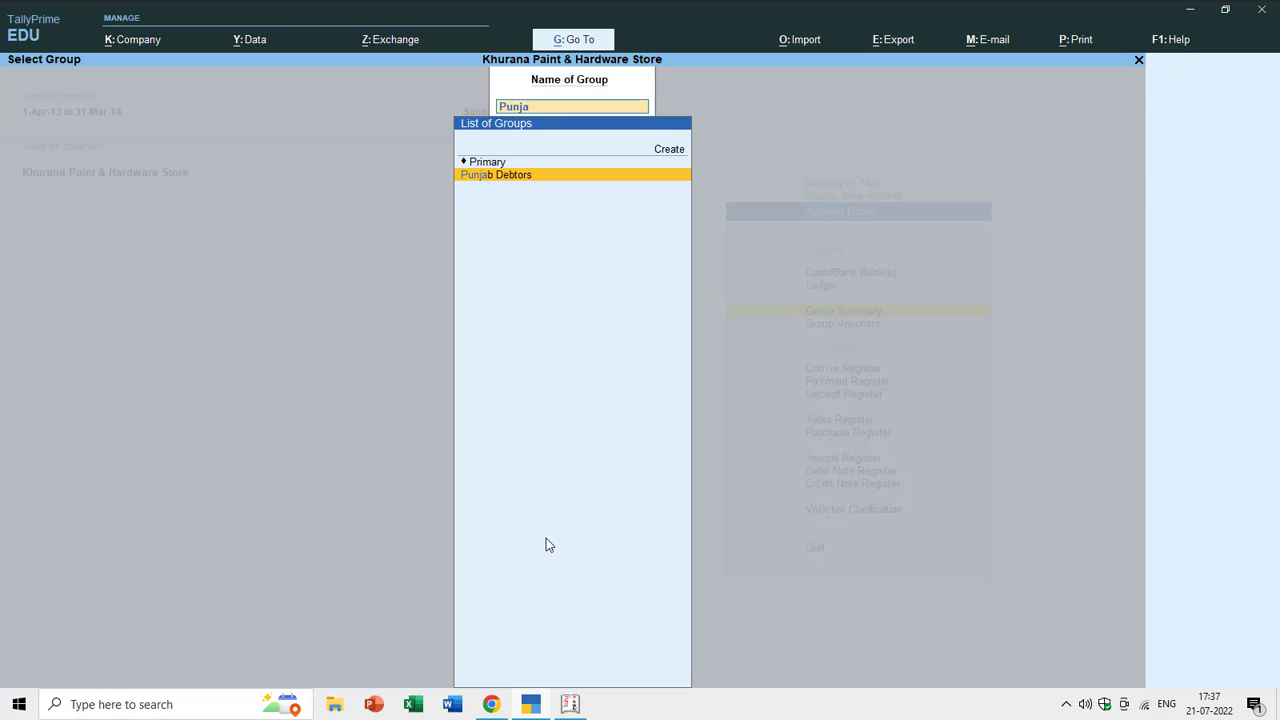
key("Return")
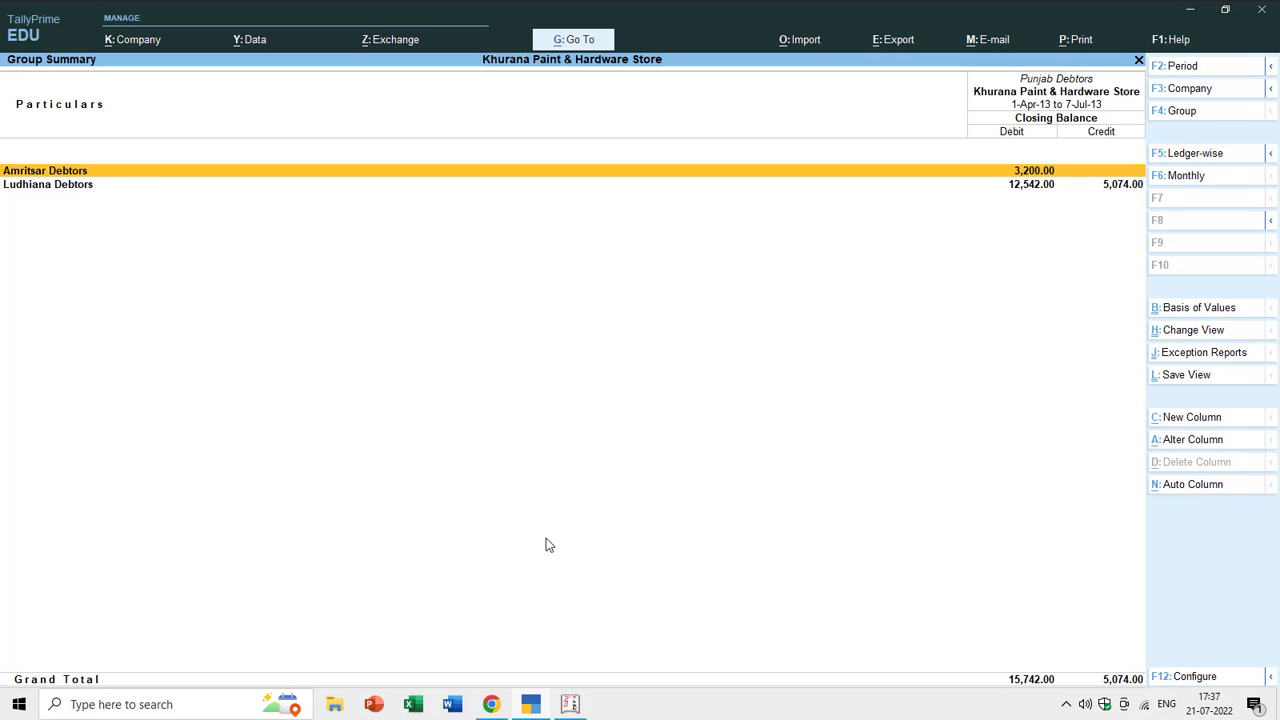
key("alt+F5")
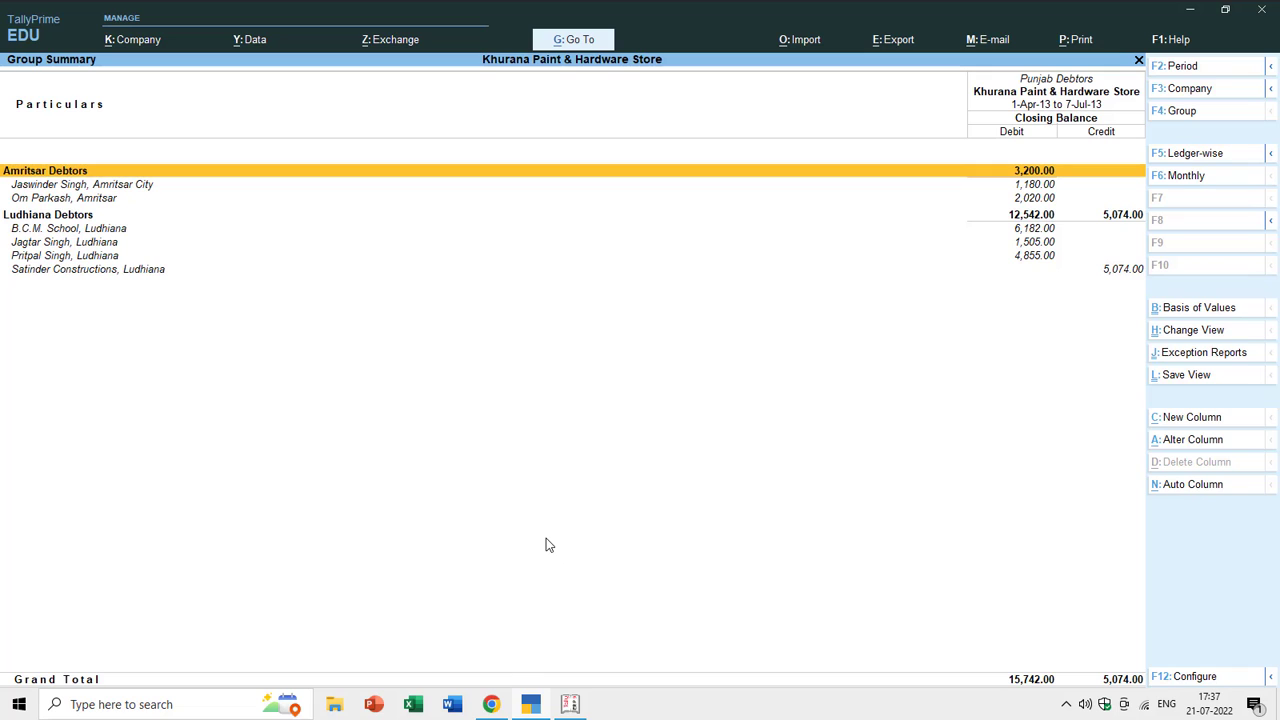
- Leave the group summary and open the Group Vouchers report for Punjab Debtors
key("Escape")
key("Escape")
key("Escape")
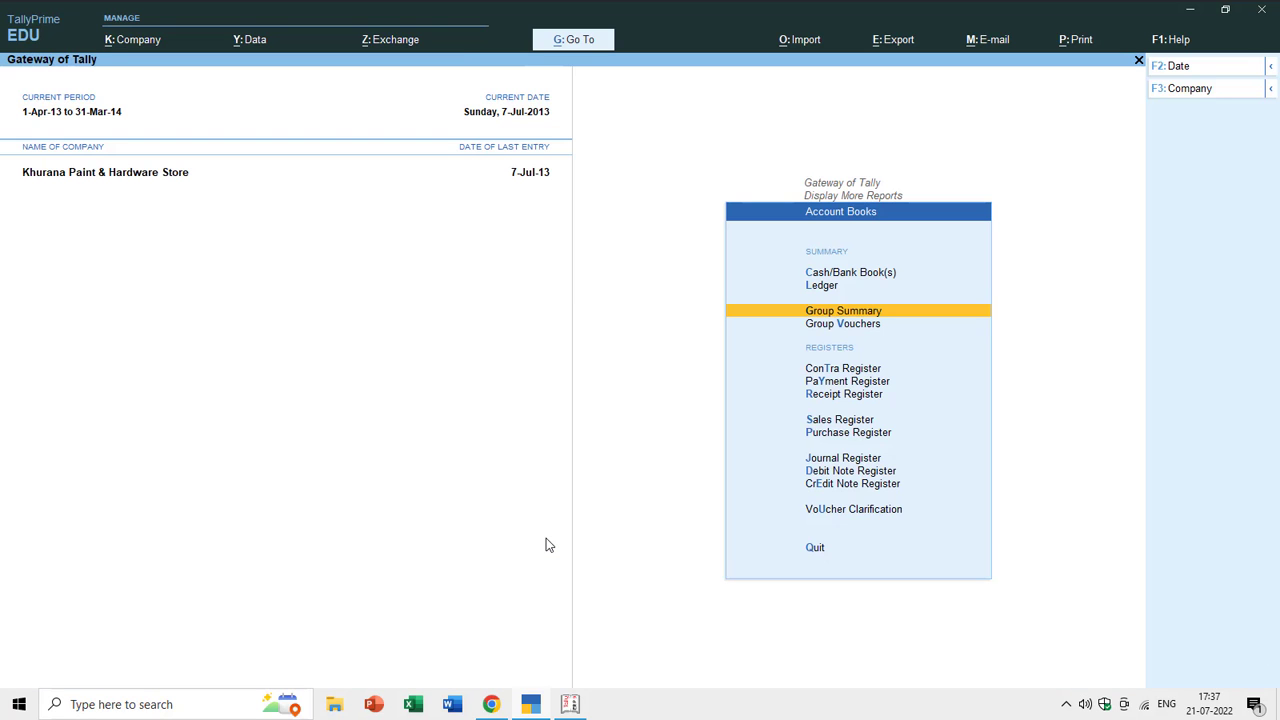
key("Down")
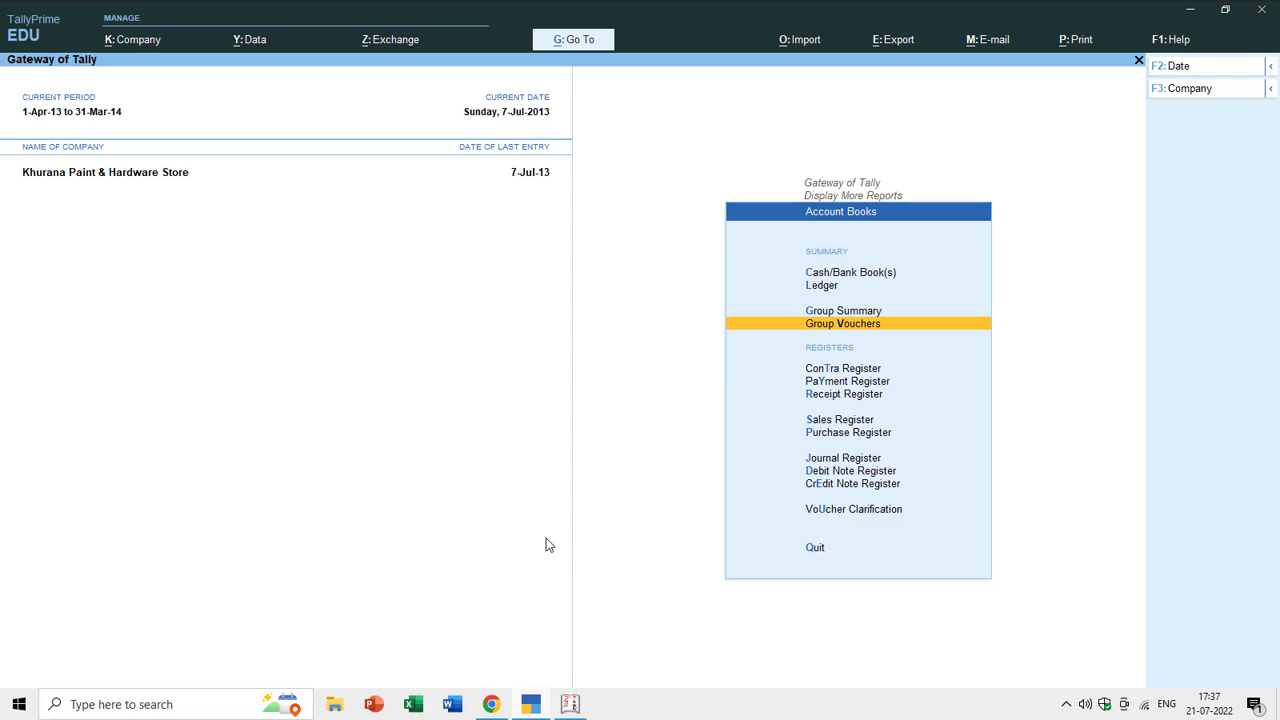
key("Return")
type("Punjab")
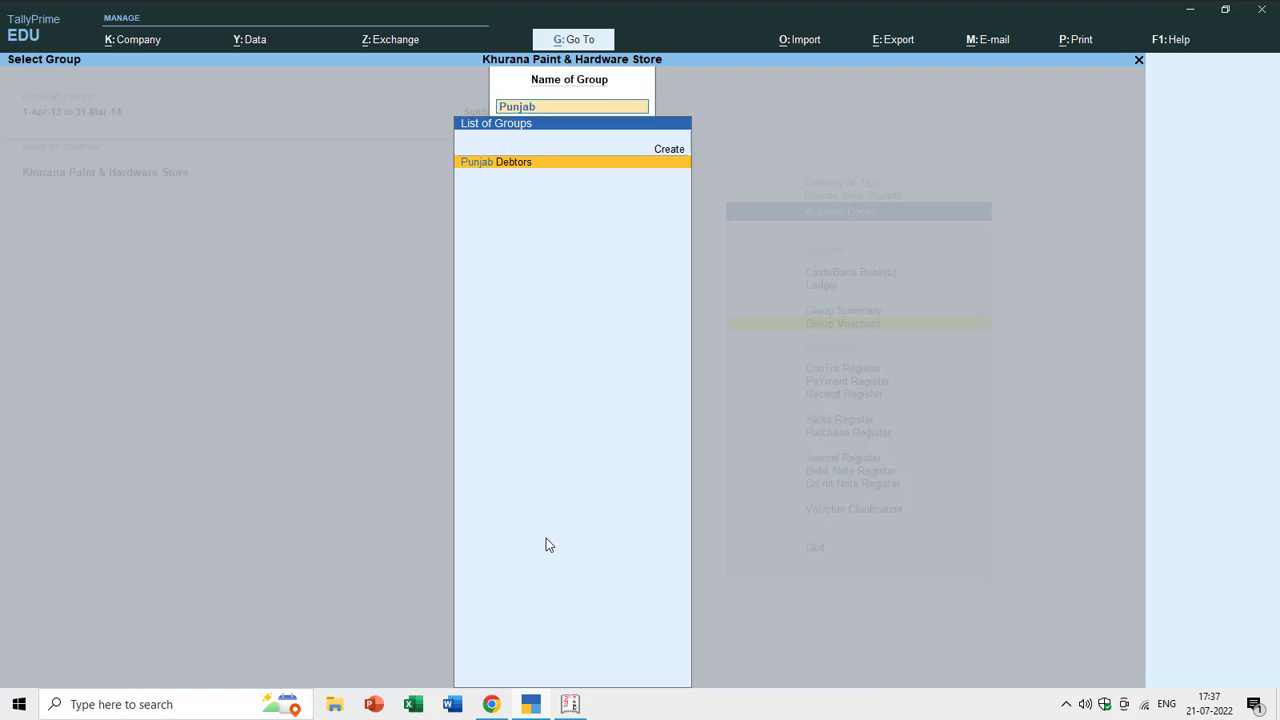
key("Return")
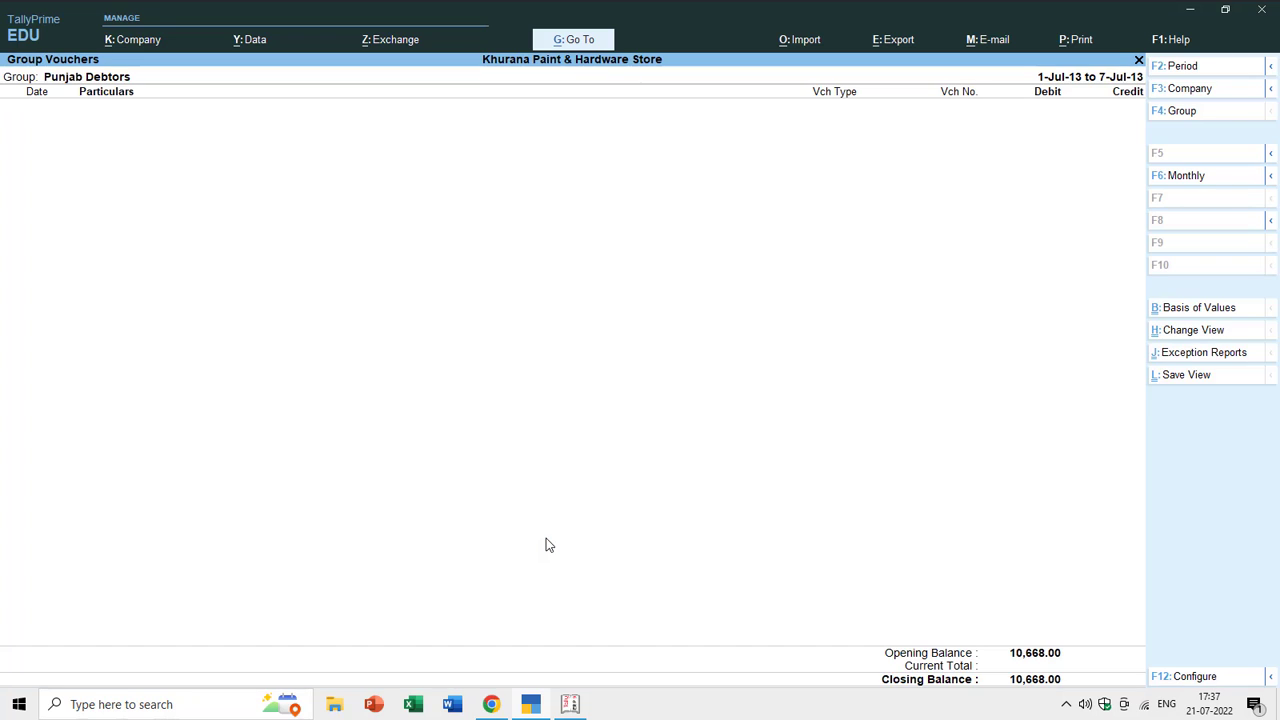
- Set the Punjab Debtors voucher report to start on 1-Apr-13, review the vouchers, and return to the Gateway of Tally
key("F2")
type("1-4")
key("Return")
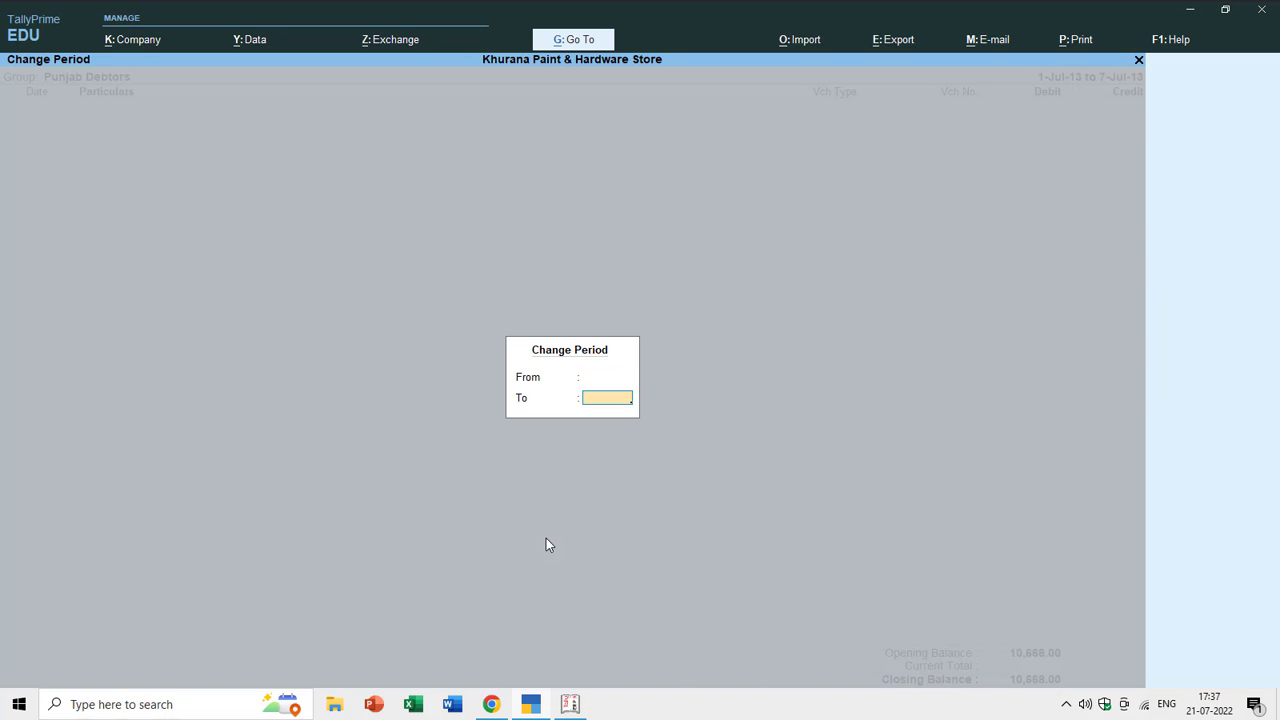
key("Return")
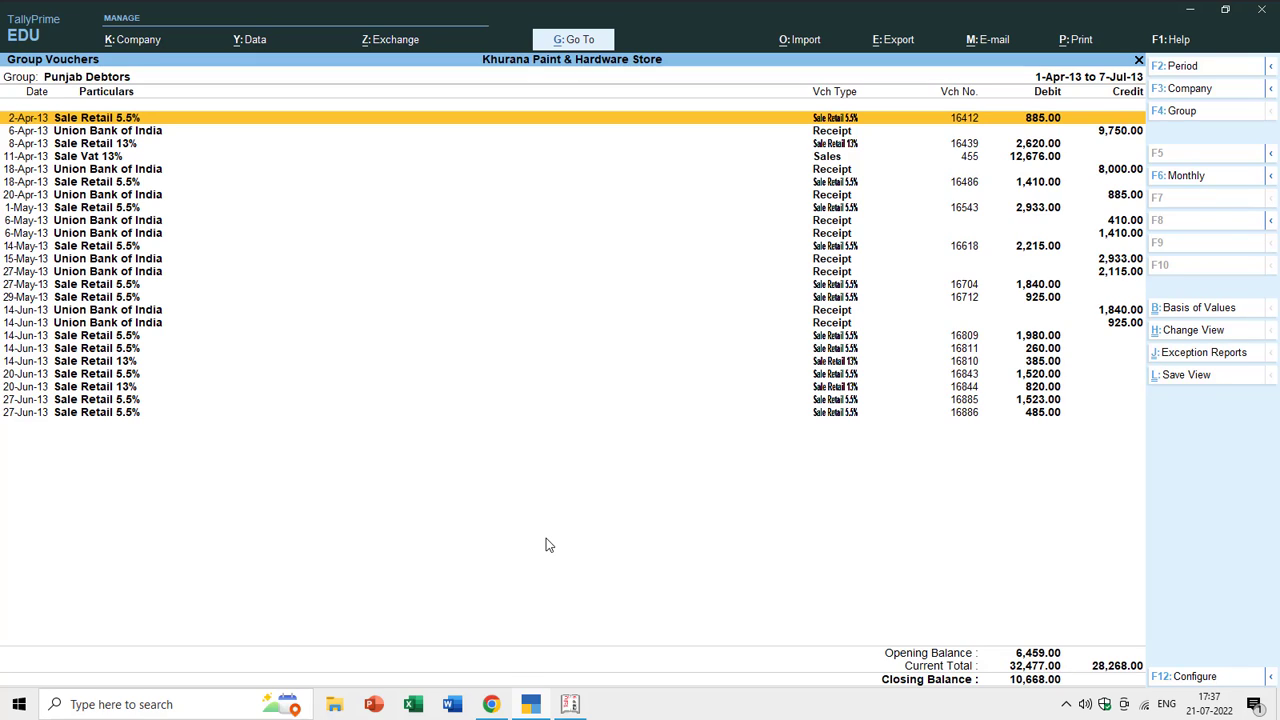
key("Escape")
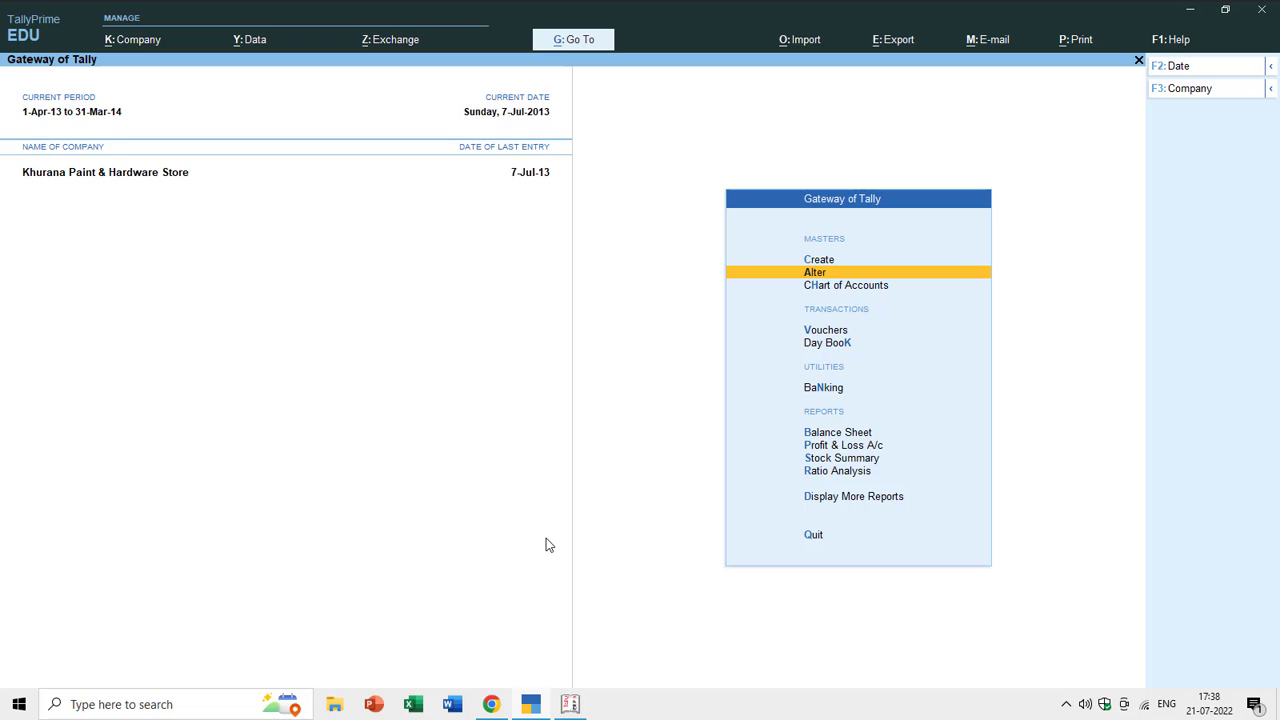
- Start a new ledger master named Telephone Expenses Payable
key("Up")
key("Return")
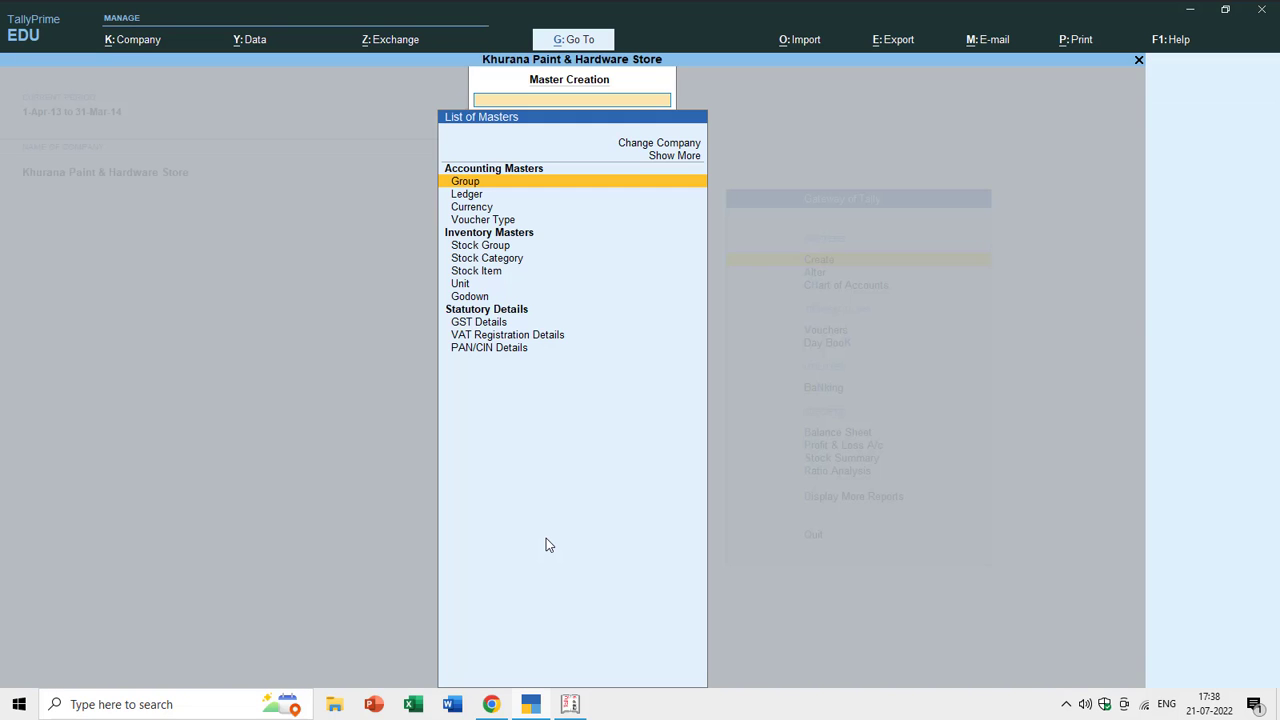
key("Down")
key("Return")
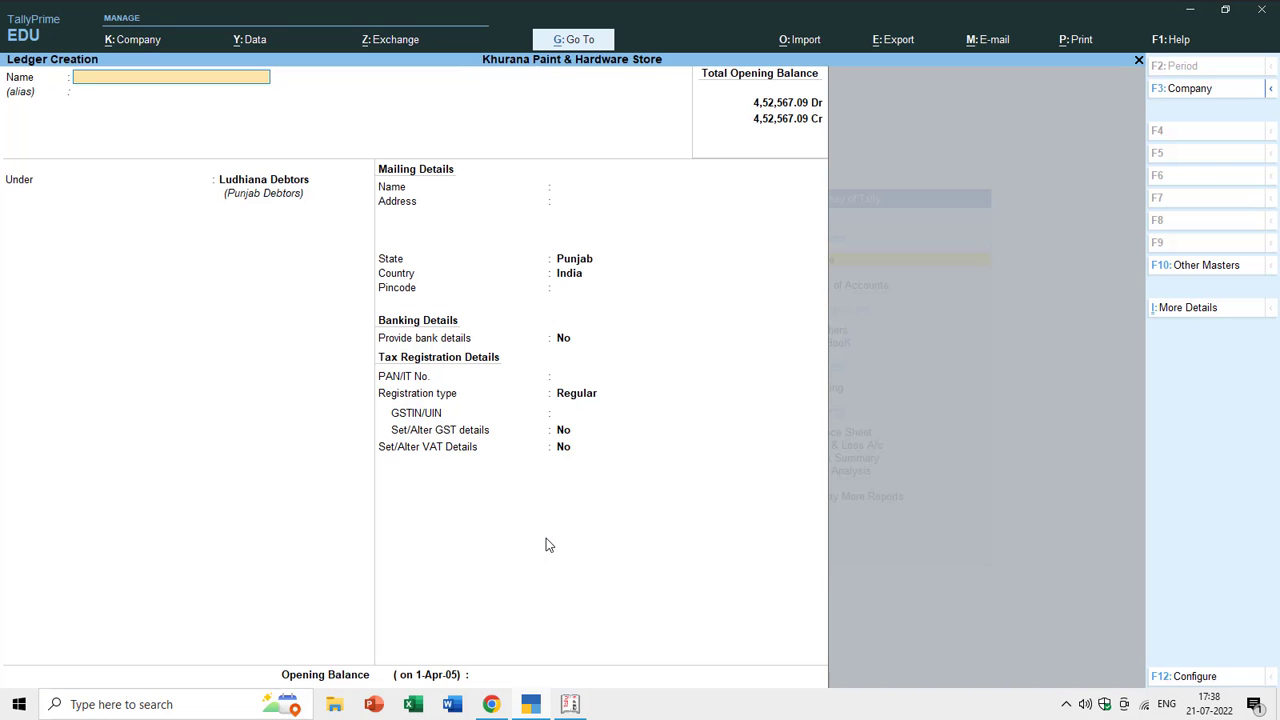
type("Teleph")
type("one")
key("BackSpace")
type("ne Expenses Payable")
key("Return")
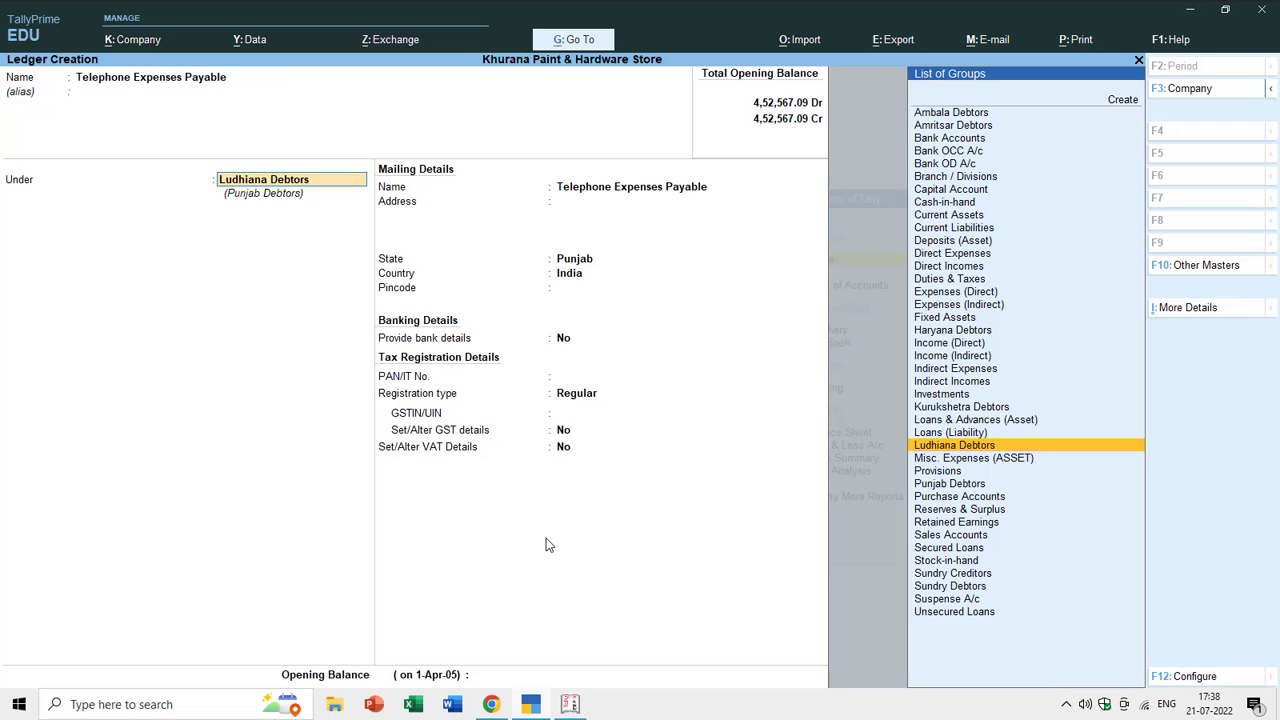
key("Up")
key("Up")
key("Up")
key("Up")
key("Up")
key("Up")
key("Up")
key("Up")
key("Up")
key("Up")
key("Up")
key("Up")
key("Up")
key("Up")
key("Up")
key("Up")
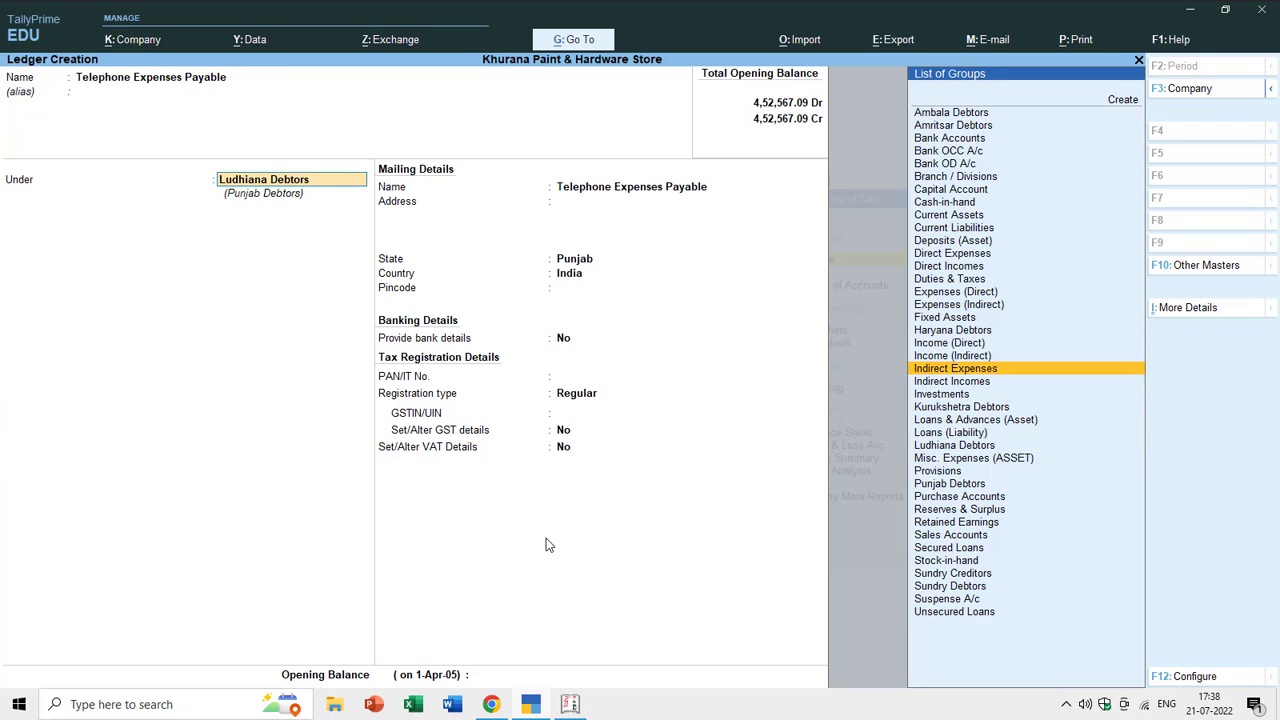
key("Up")
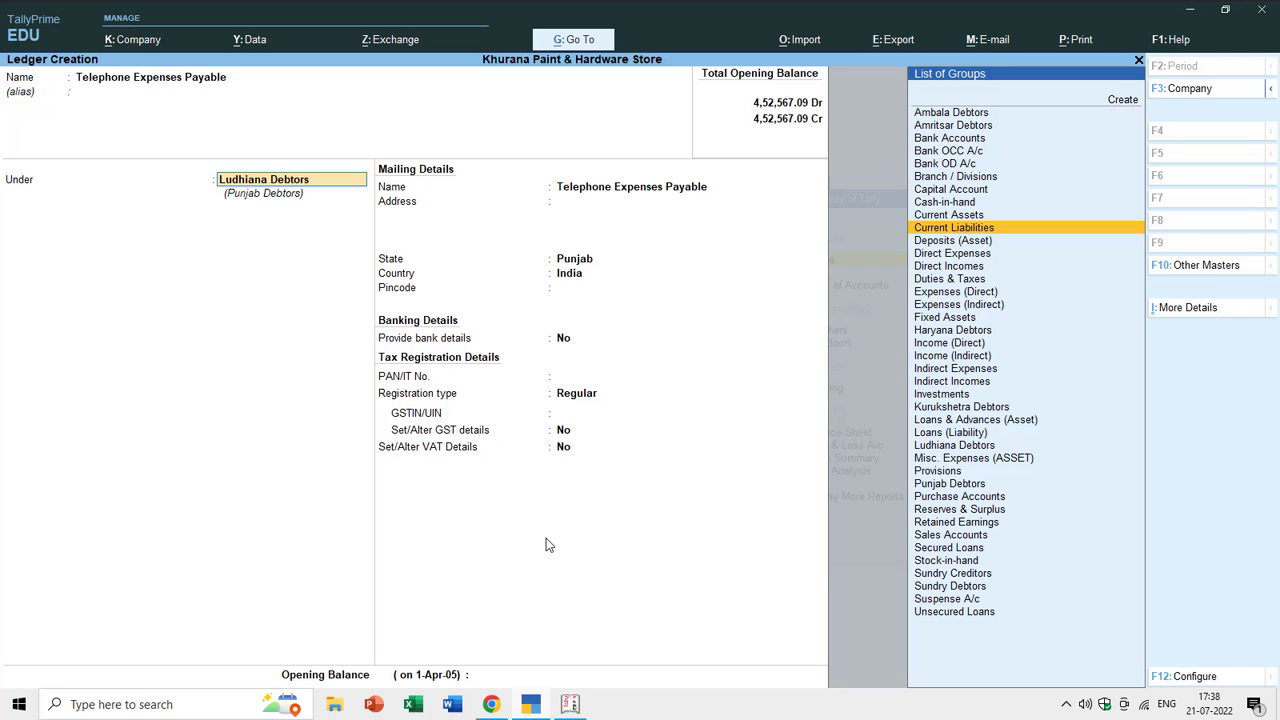
- Assign the Telephone Expenses Payable ledger to the Current Liabilities group and return to its group selection
key("BackSpace")
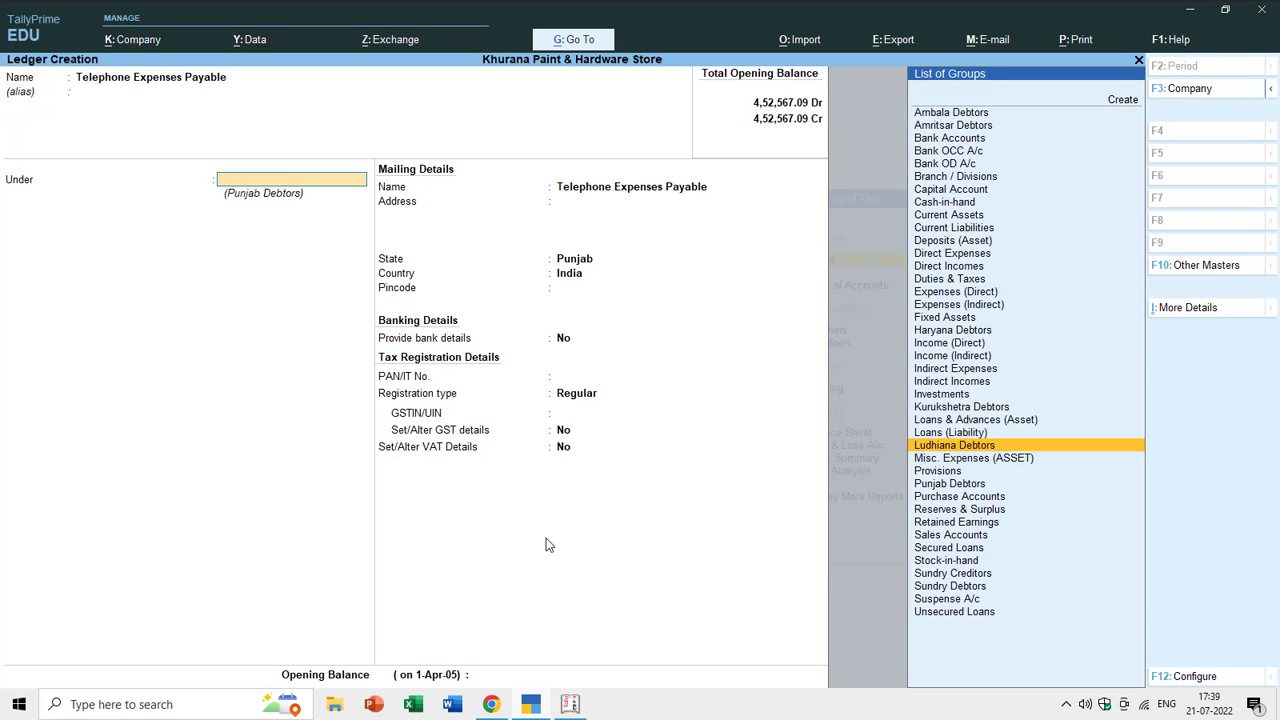
key("Up")
key("Up")
key("Up")
key("Up")
key("Up")
key("Up")
key("Up")
key("Up")
key("Up")
key("Up")
key("Up")
key("Up")
key("Up")
key("Up")
key("Up")
key("Up")
key("Up")
key("Up")
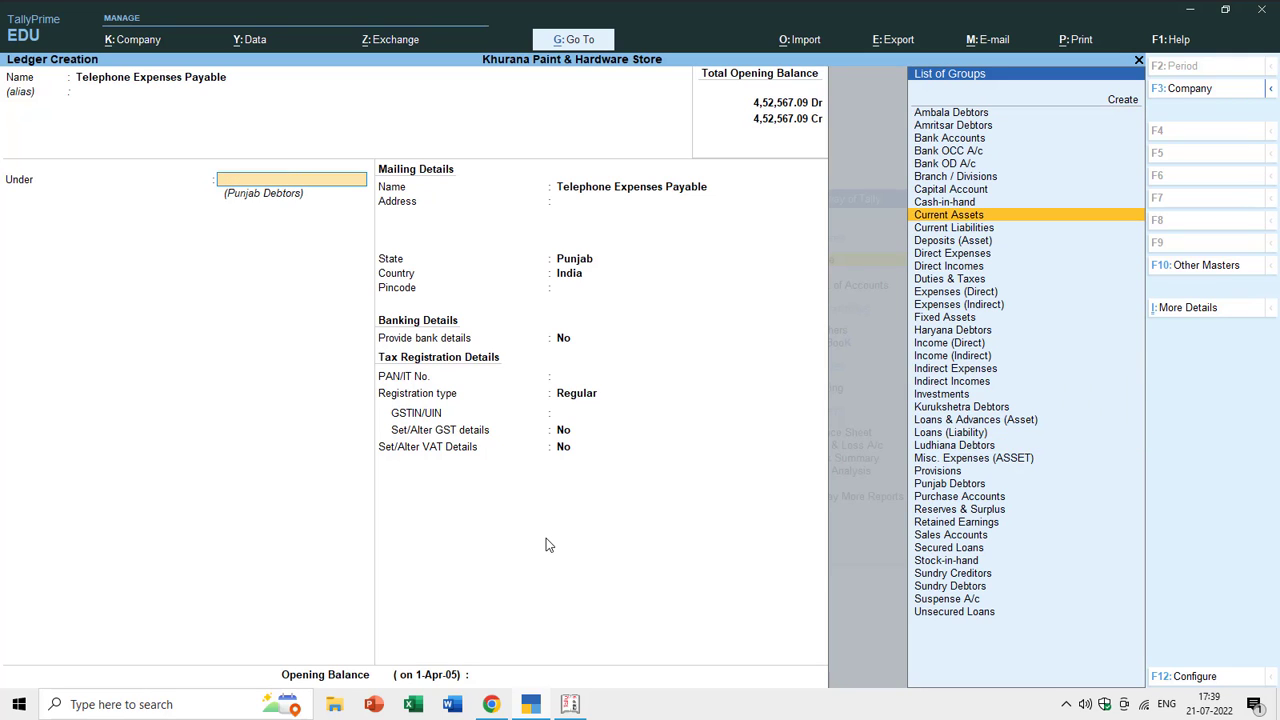
key("Down")
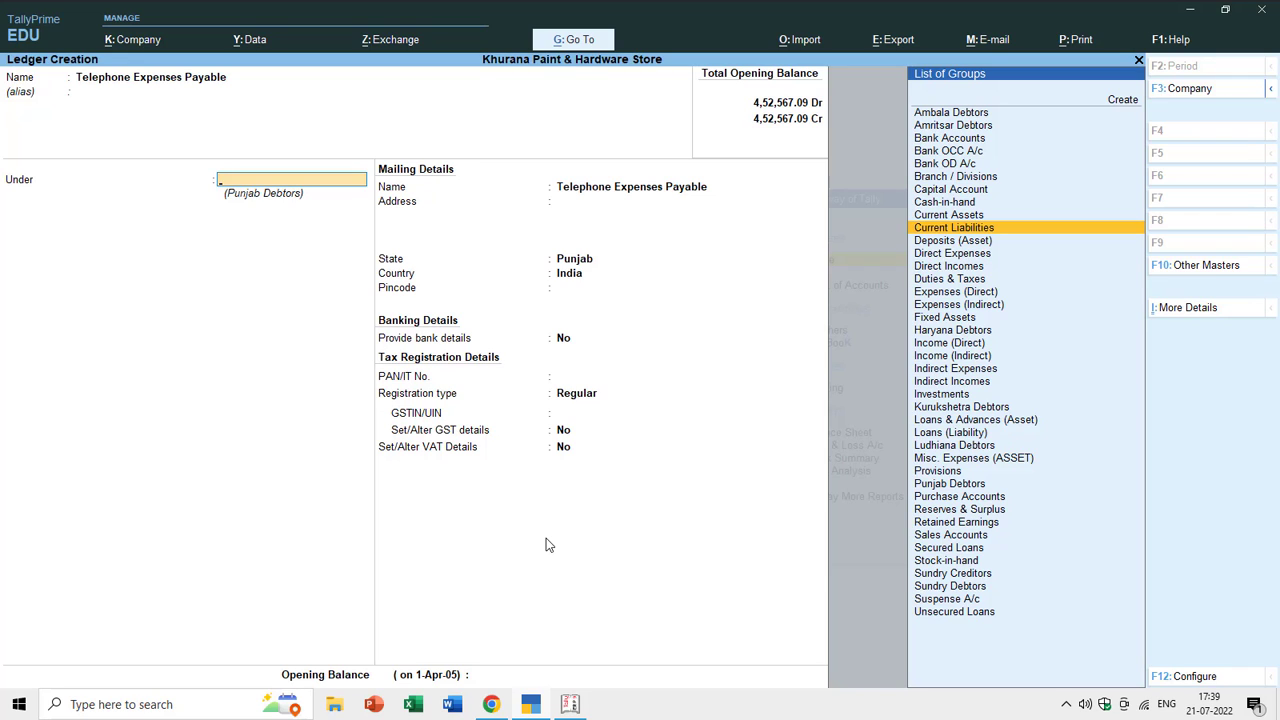
key("Return")
key("BackSpace")
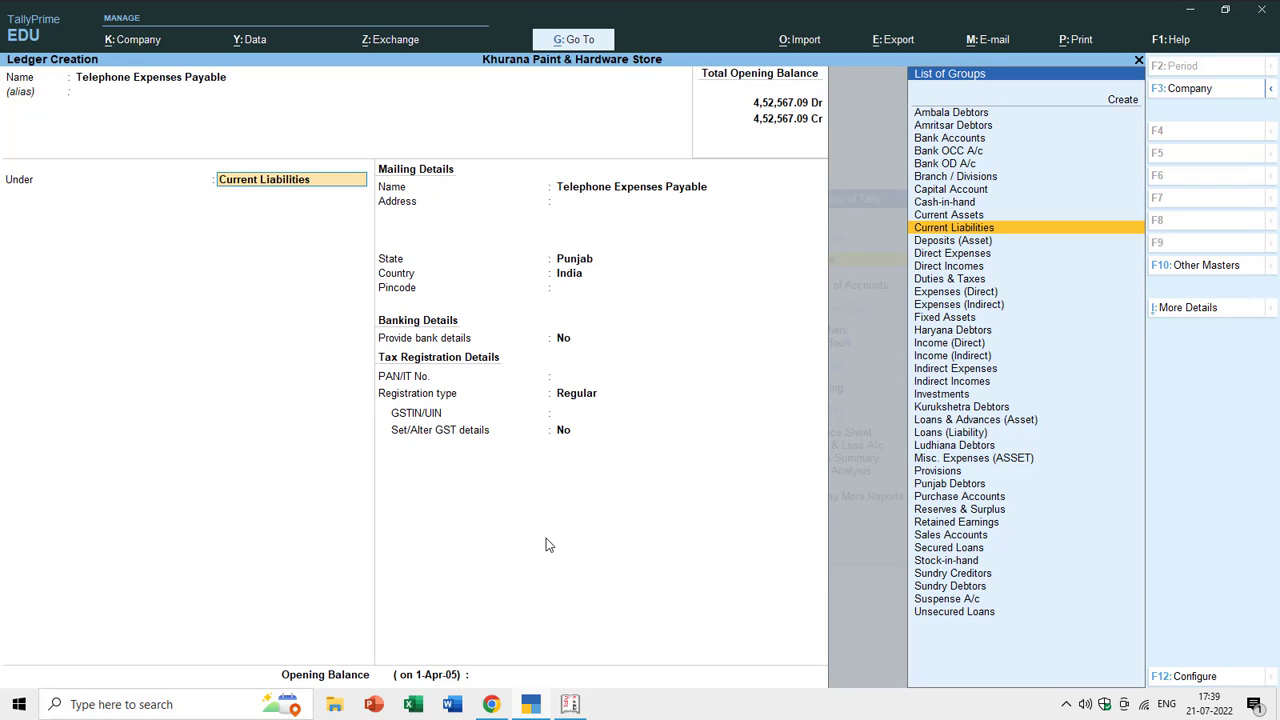
- Create a new group named Other Payables under Current Liabilities from within the ledger and save it as the ledger's group
key("alt+c")
key("alt")
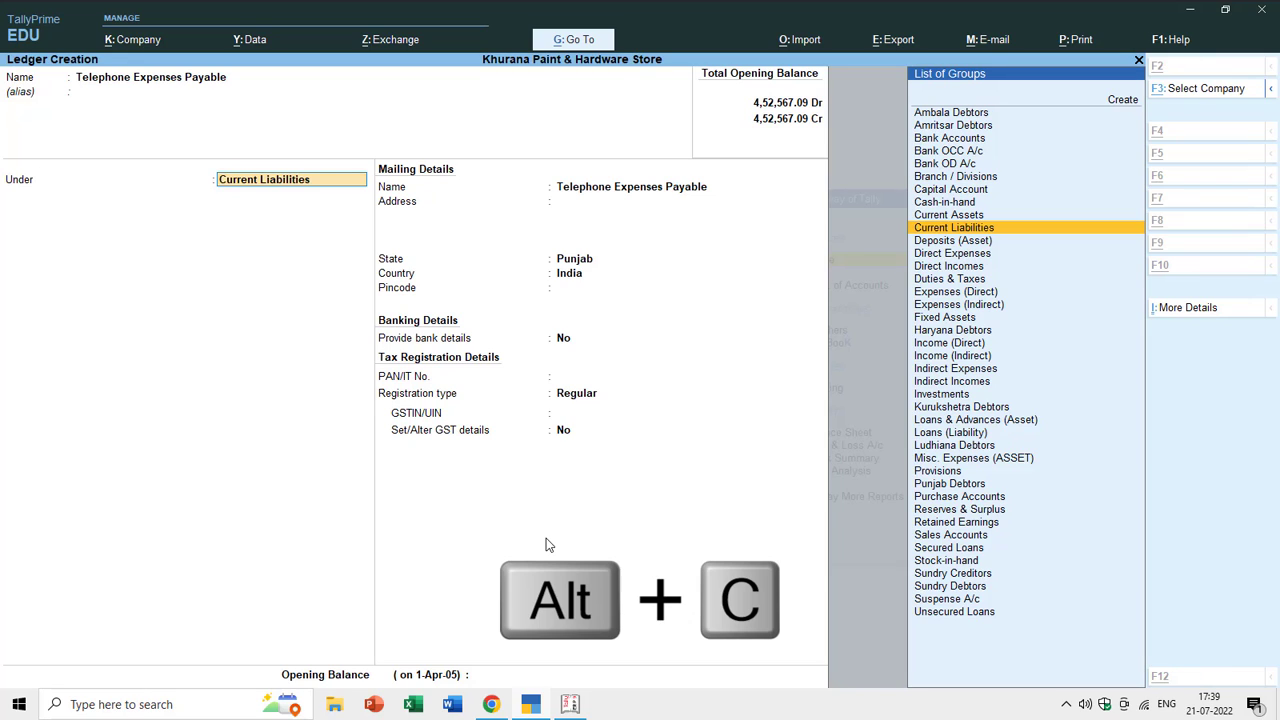
key("alt+c")
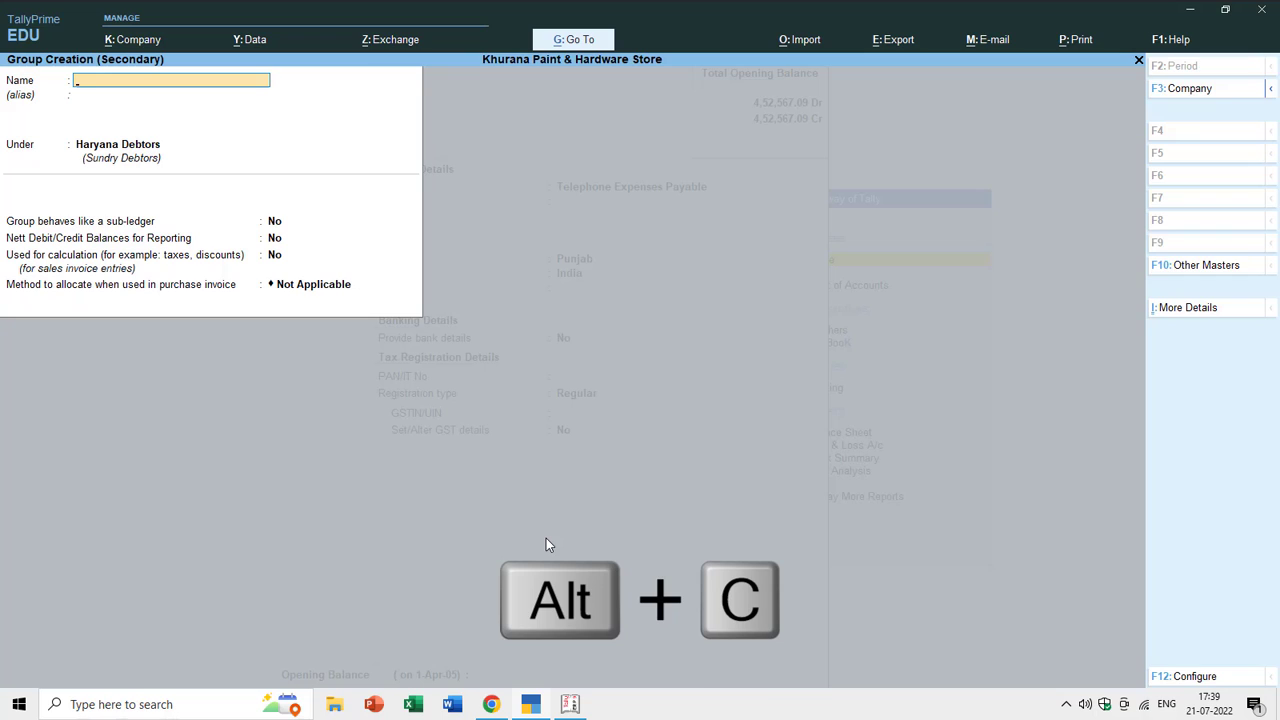
type("O")
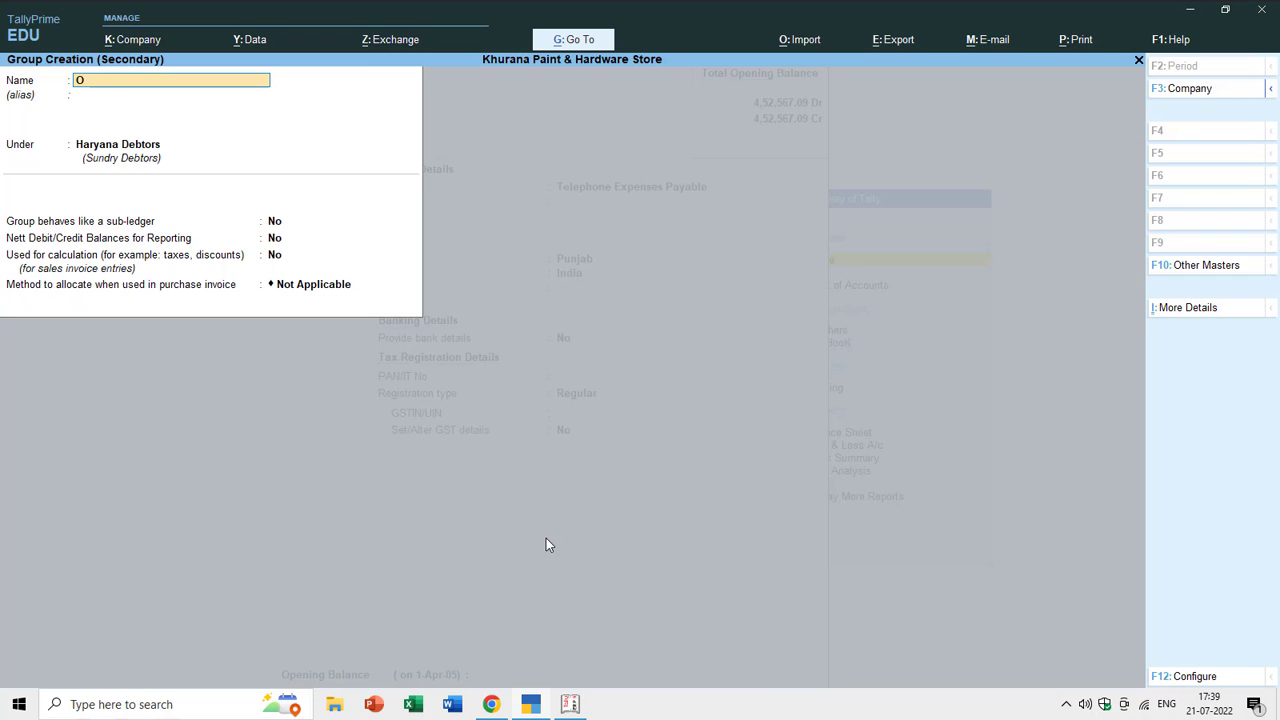
type("ther Payables")
key("Return")
type("Cu")
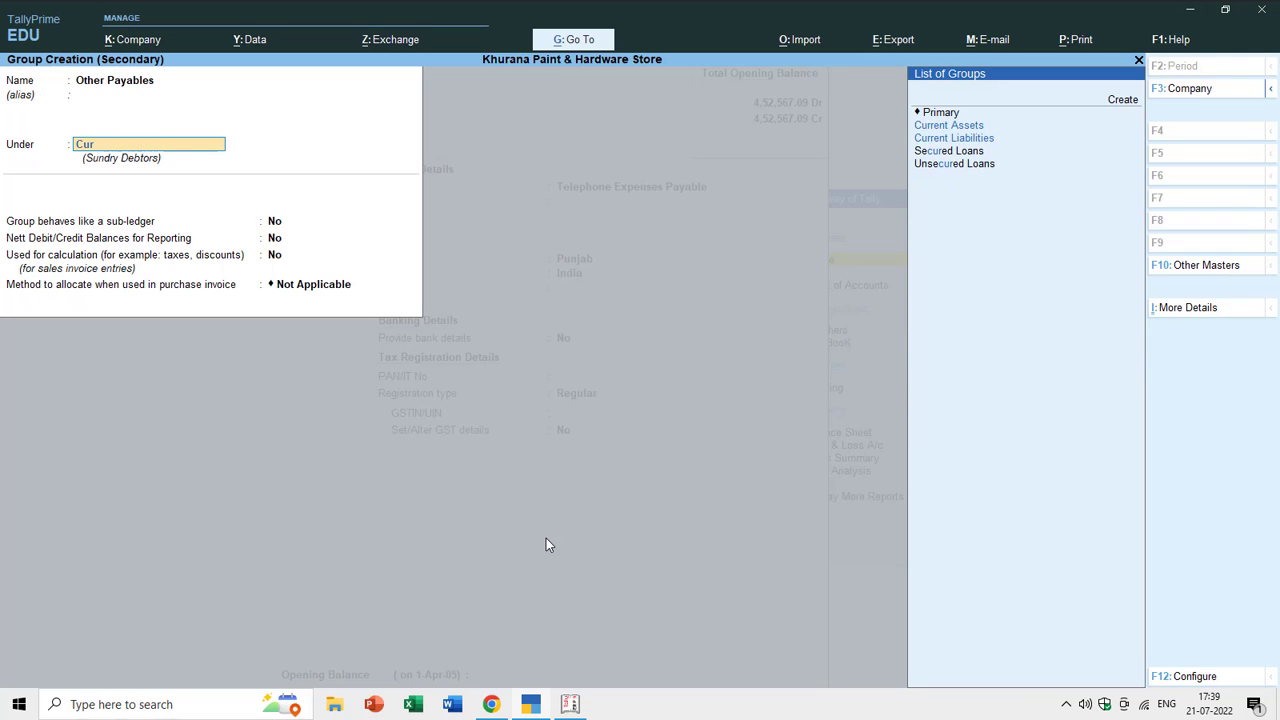
type("r")
key("Down")
key("Return")
key("Return")
key("Return")
key("Return")
key("Return")
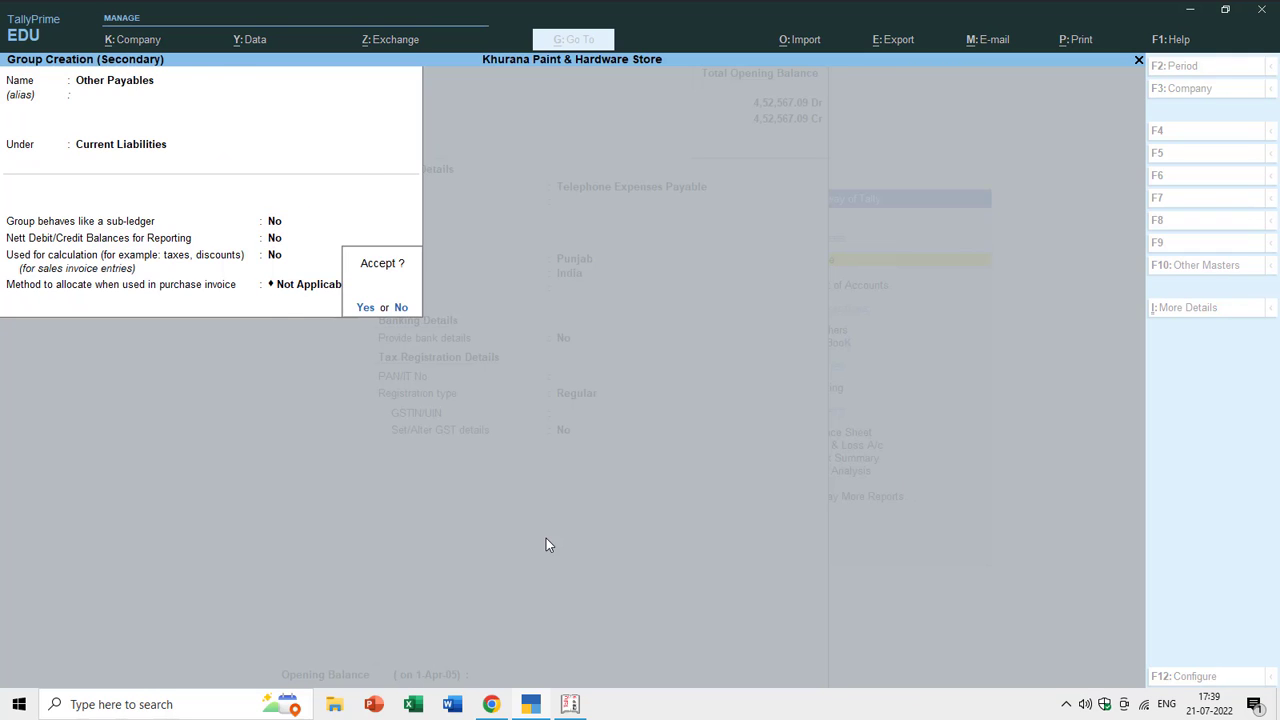
key("Return")
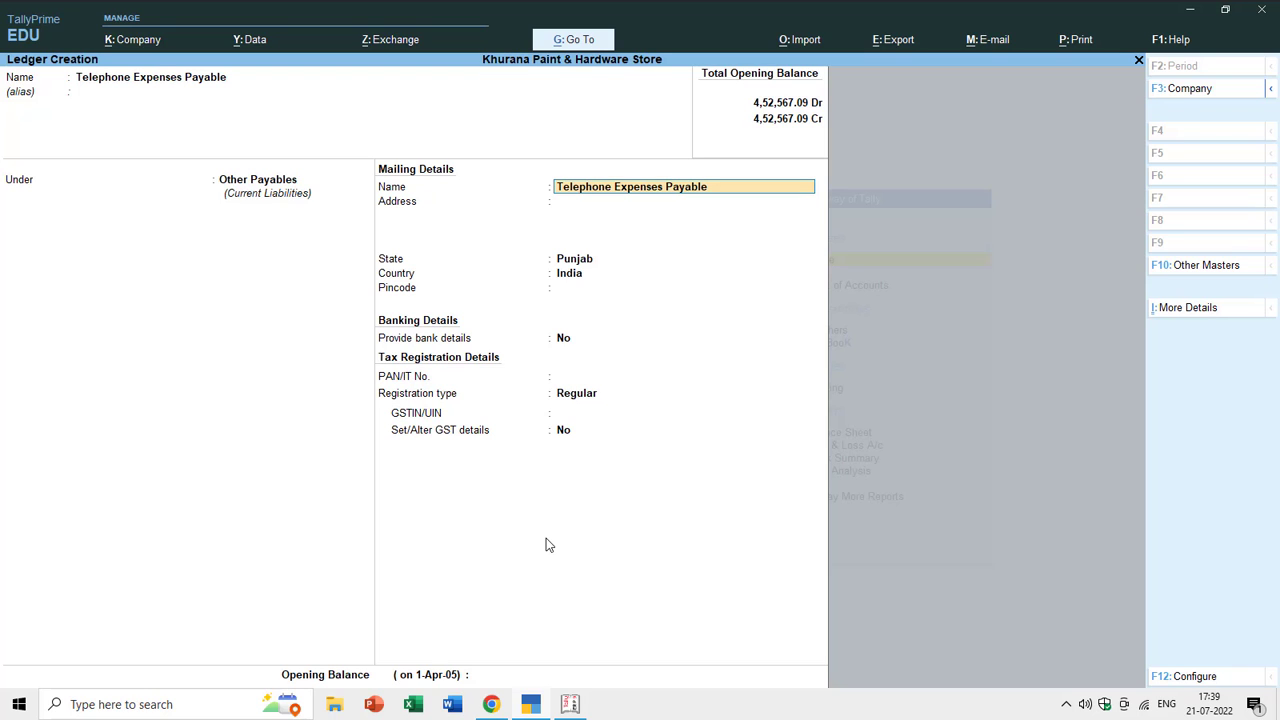
- Give the Telephone Expenses Payable ledger an opening balance of 20 Cr, leaving the mailing and tax details at their defaults, and save it
key("Return")
key("Return")
key("Return")
key("Return")
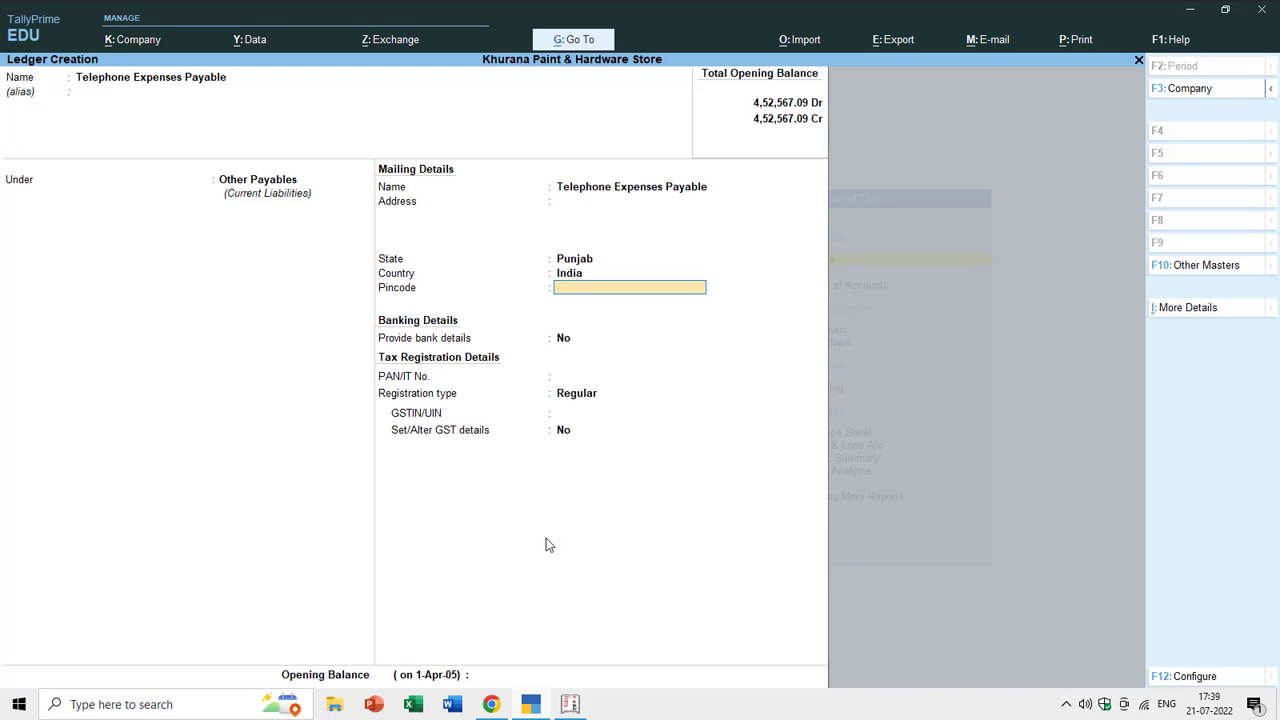
key("Return")
key("Return")
key("Return")
key("Return")
key("Return")
key("Return")
key("Return")
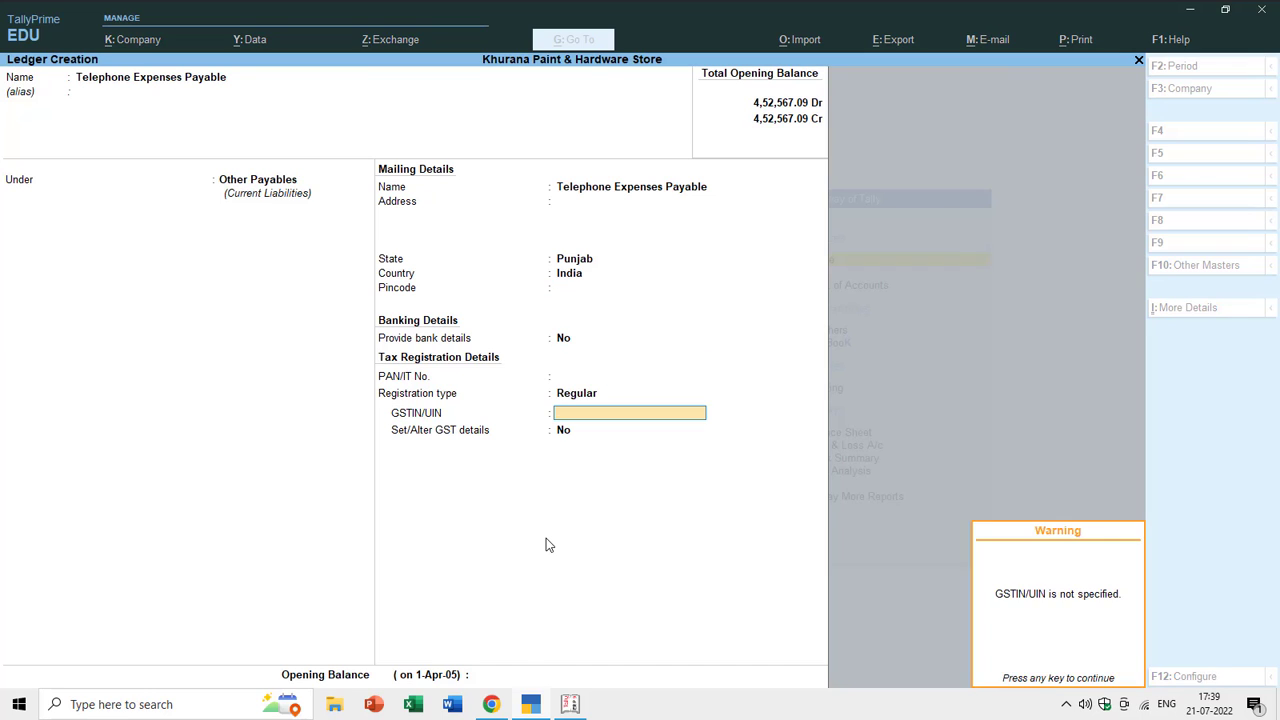
type("20")
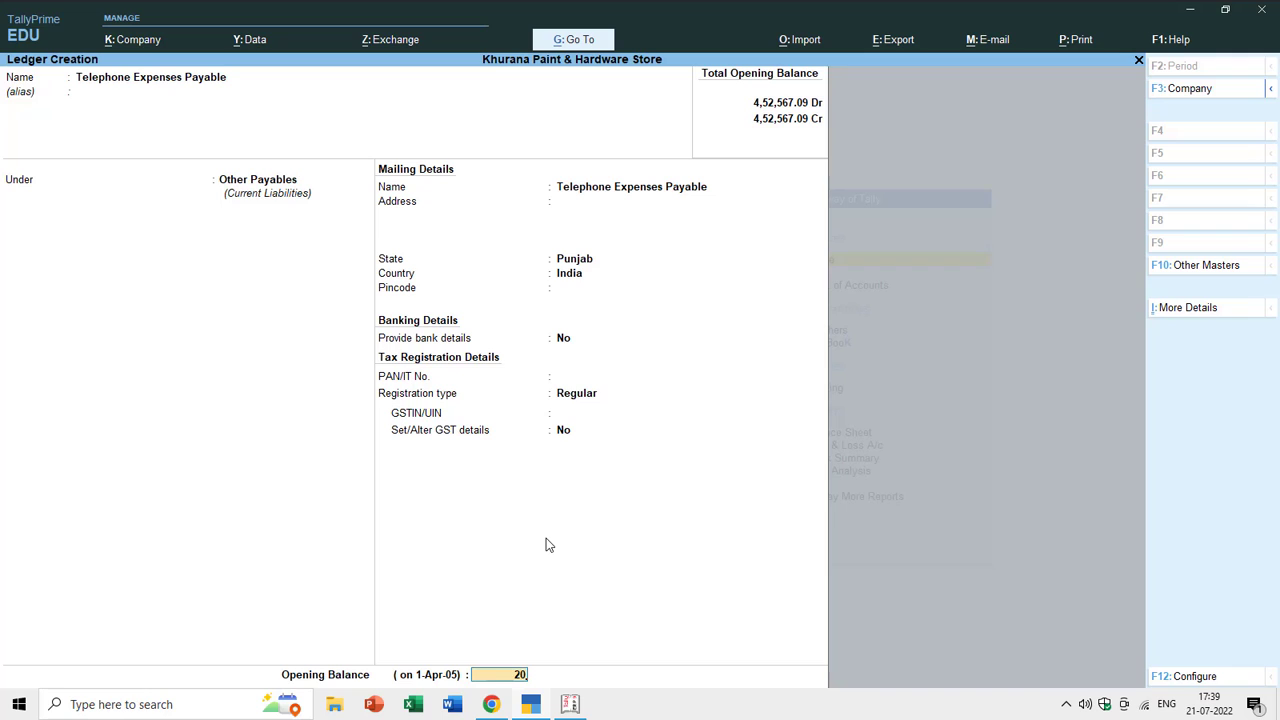
key("Return")
key("Return")
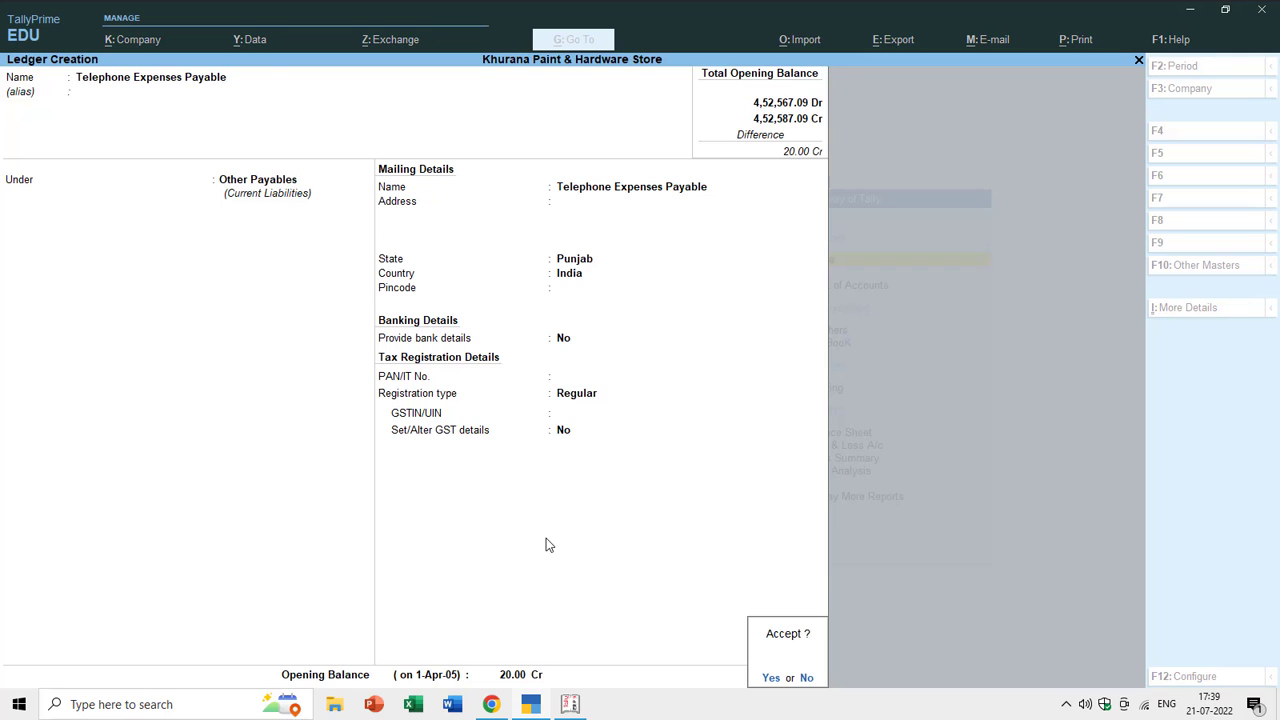
key("Return")
- Name the next new ledger Electricity Expenses Payable
type("Ele")
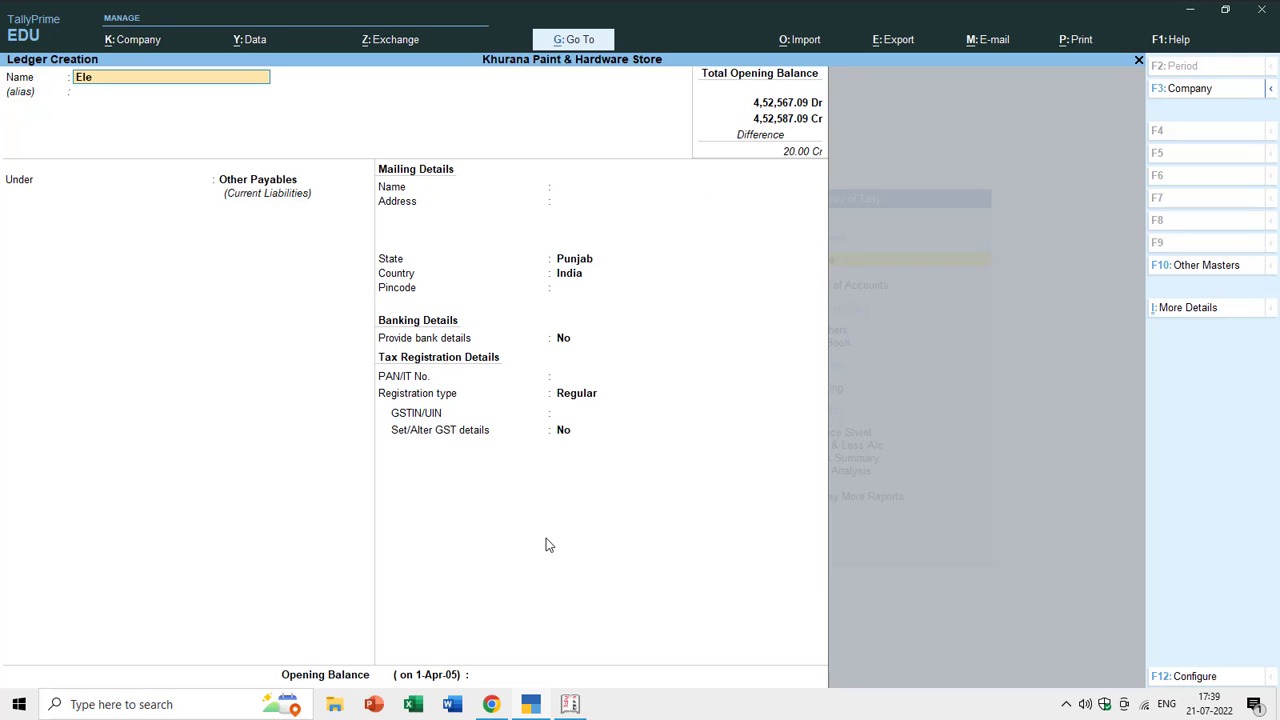
type("ctricity Expenses Payab")
type("le")
key("Return")
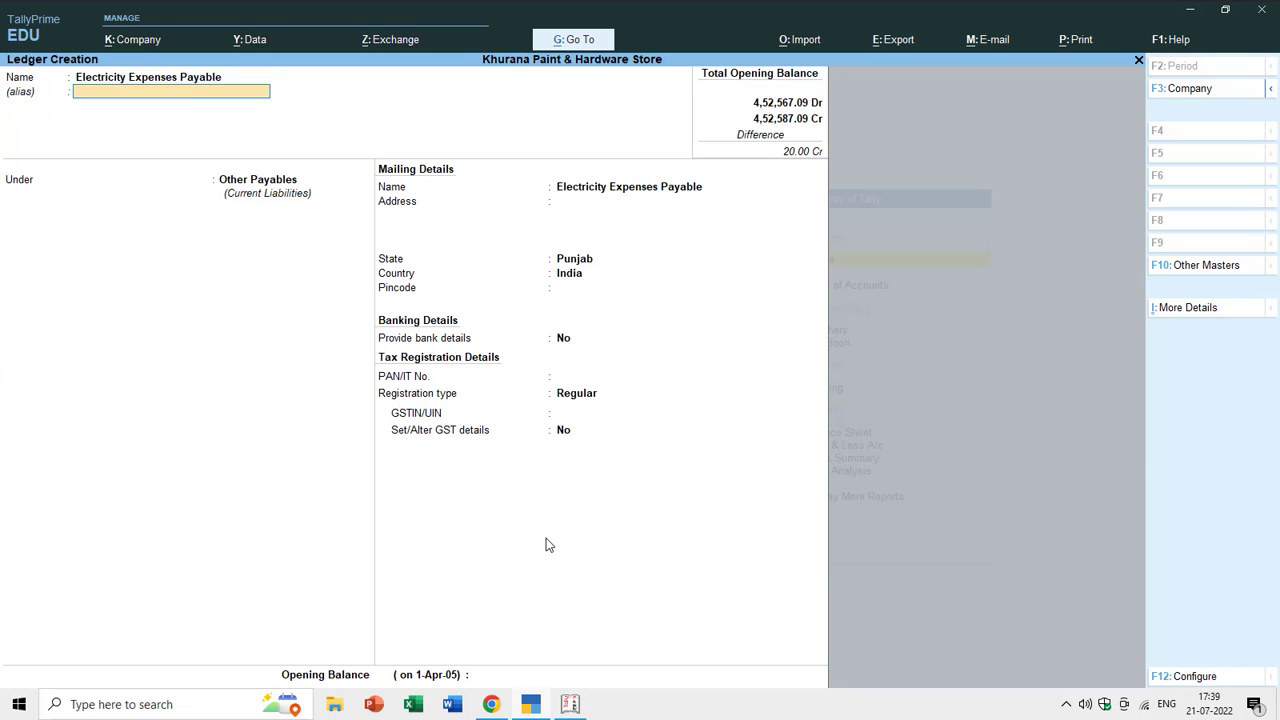
- Keep the Electricity Expenses Payable ledger under Other Payables, enter an opening balance of 1,500 Cr, and save it
key("Return")
key("Return")
key("Return")
key("Return")
key("Return")
key("Return")
key("Return")
key("Return")
key("Return")
key("Return")
key("Return")
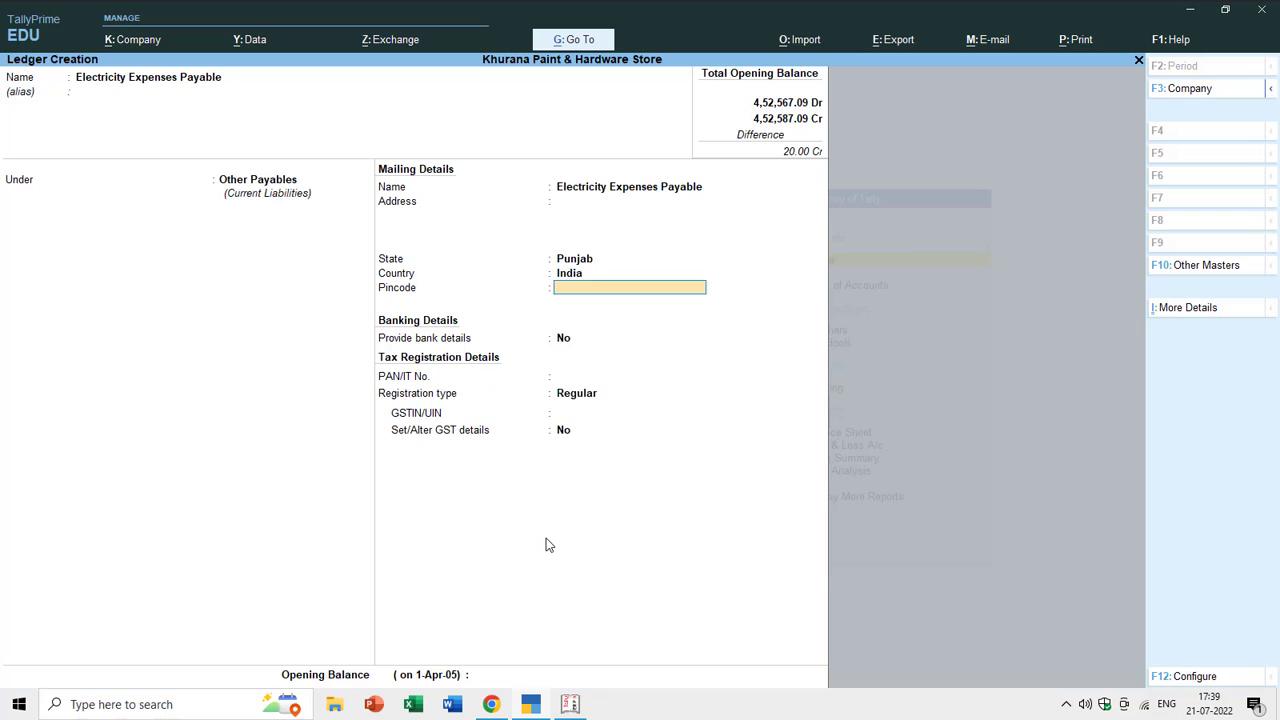
key("Return")
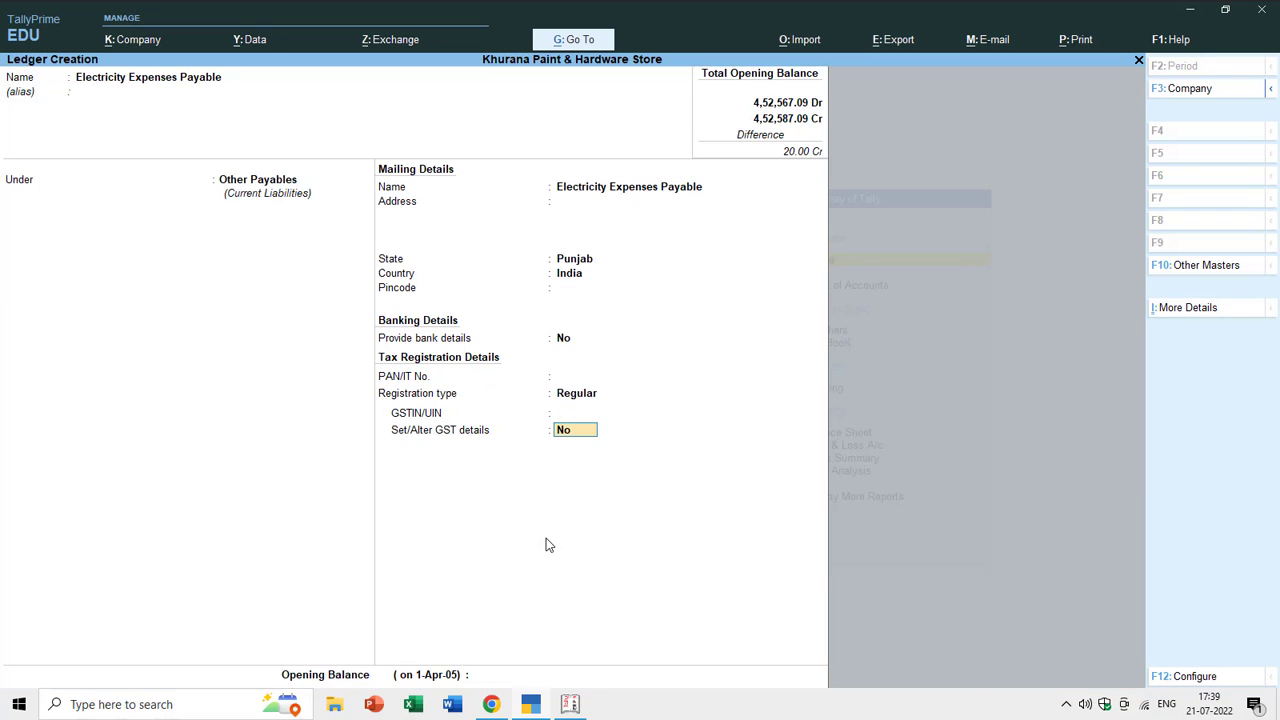
key("Return")
type("1500")
key("Return")
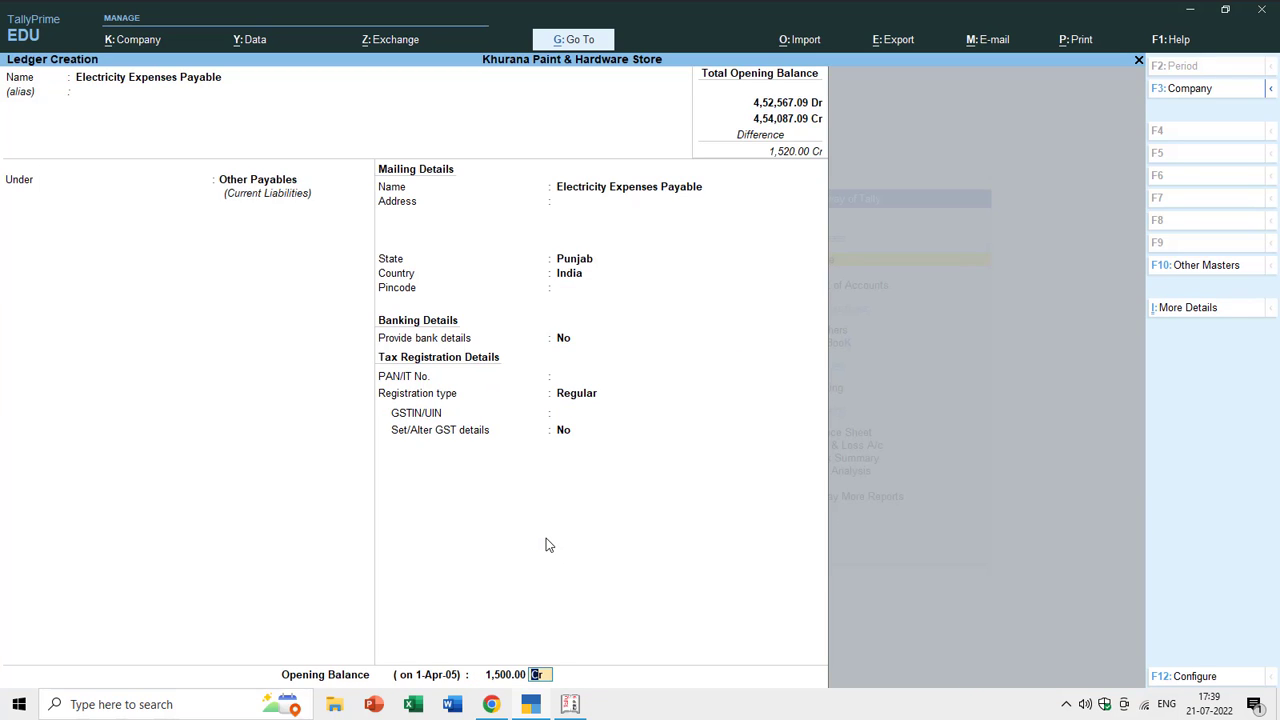
key("Return")
key("Return")
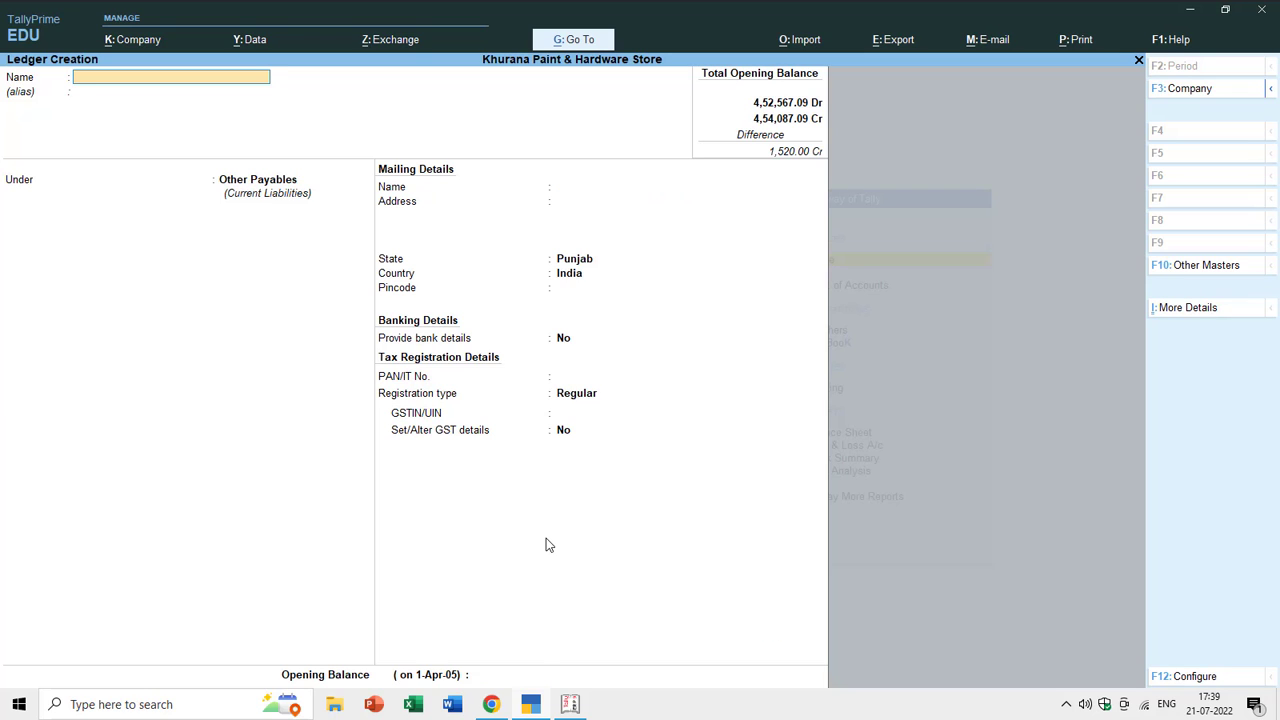
- Leave ledger creation and open the existing Salary Payable ledger for alteration at its group setting
key("Escape")
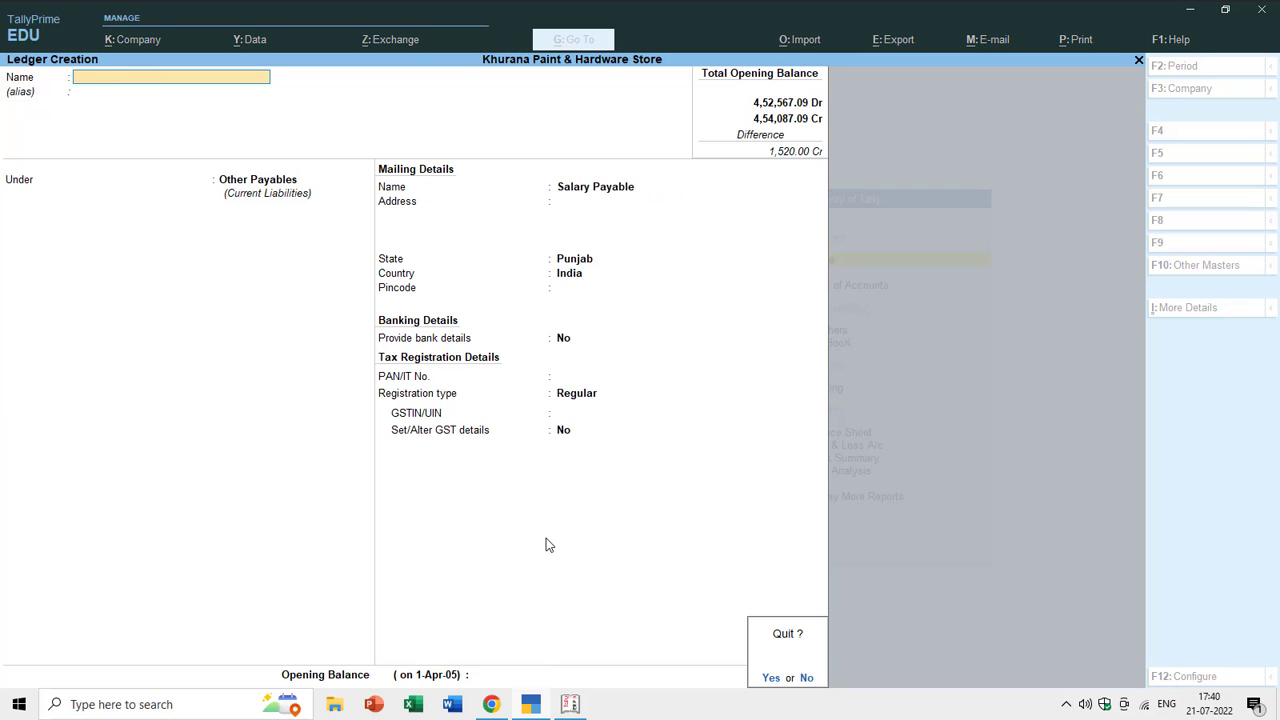
key("Return")
key("Escape")
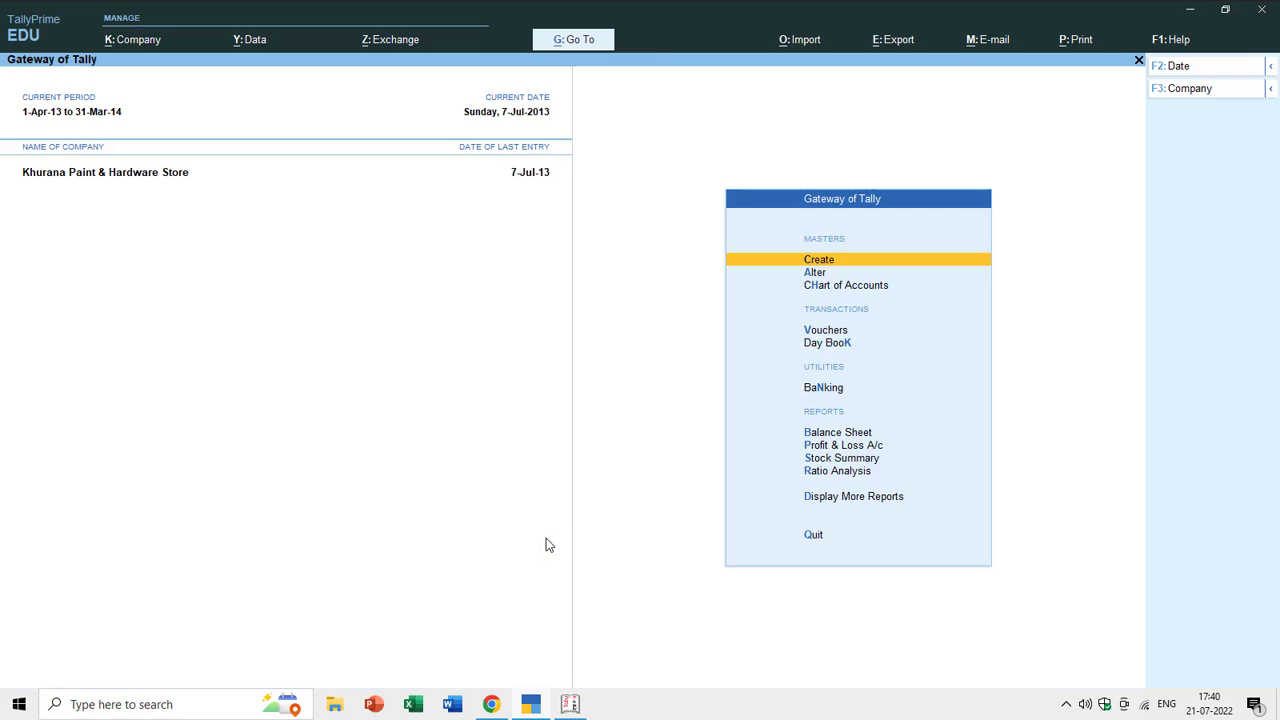
key("Down")
key("Return")
key("Down")
key("Down")
key("Up")
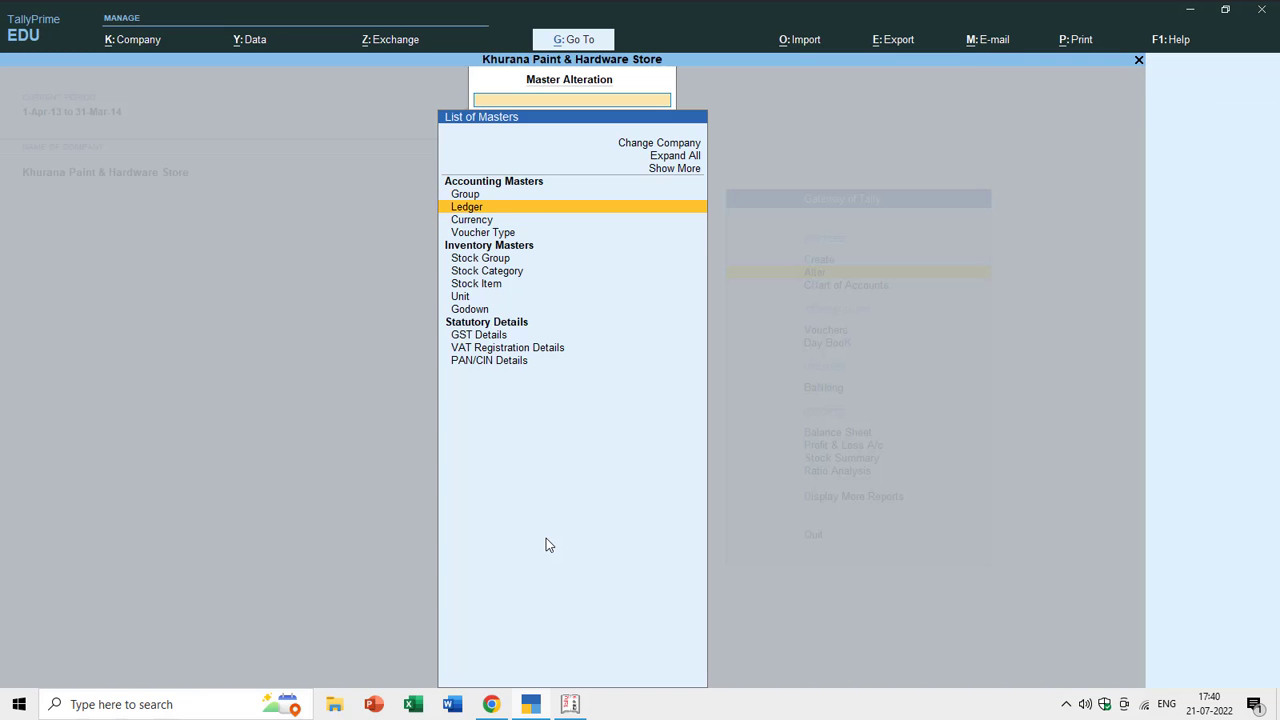
key("Return")
type("Sala")
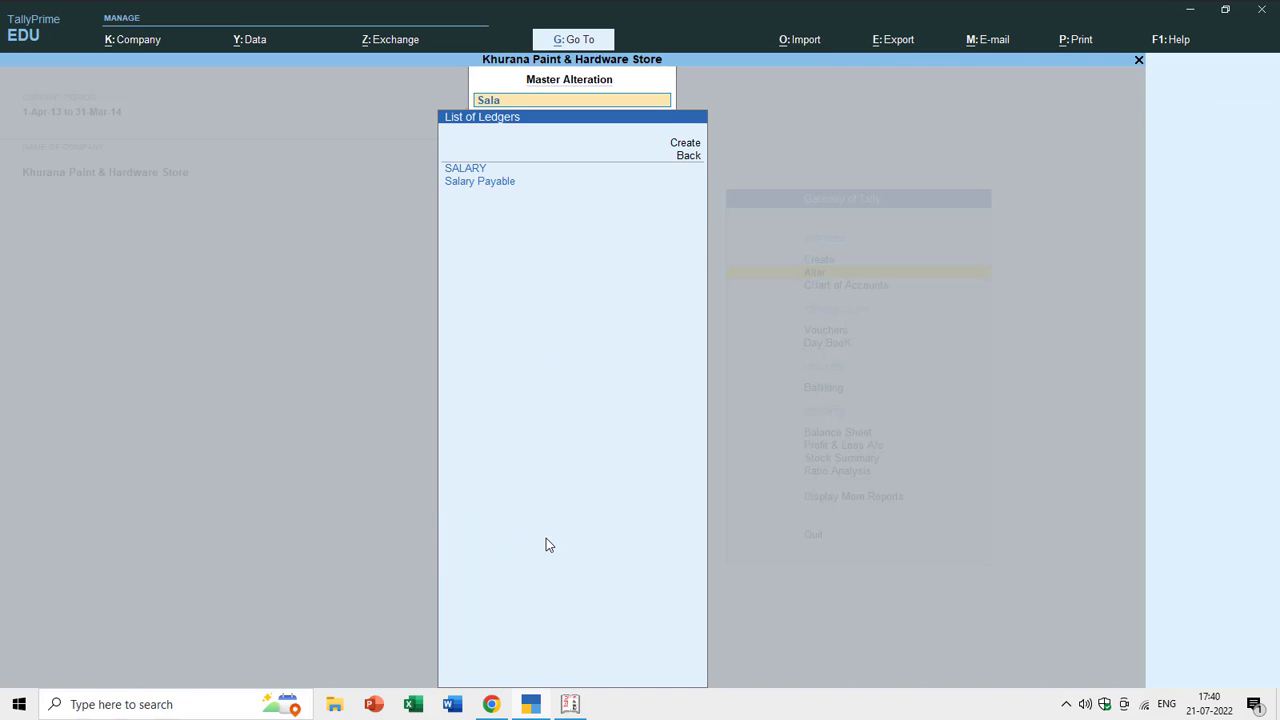
key("Down")
key("Return")
key("Return")
key("Return")
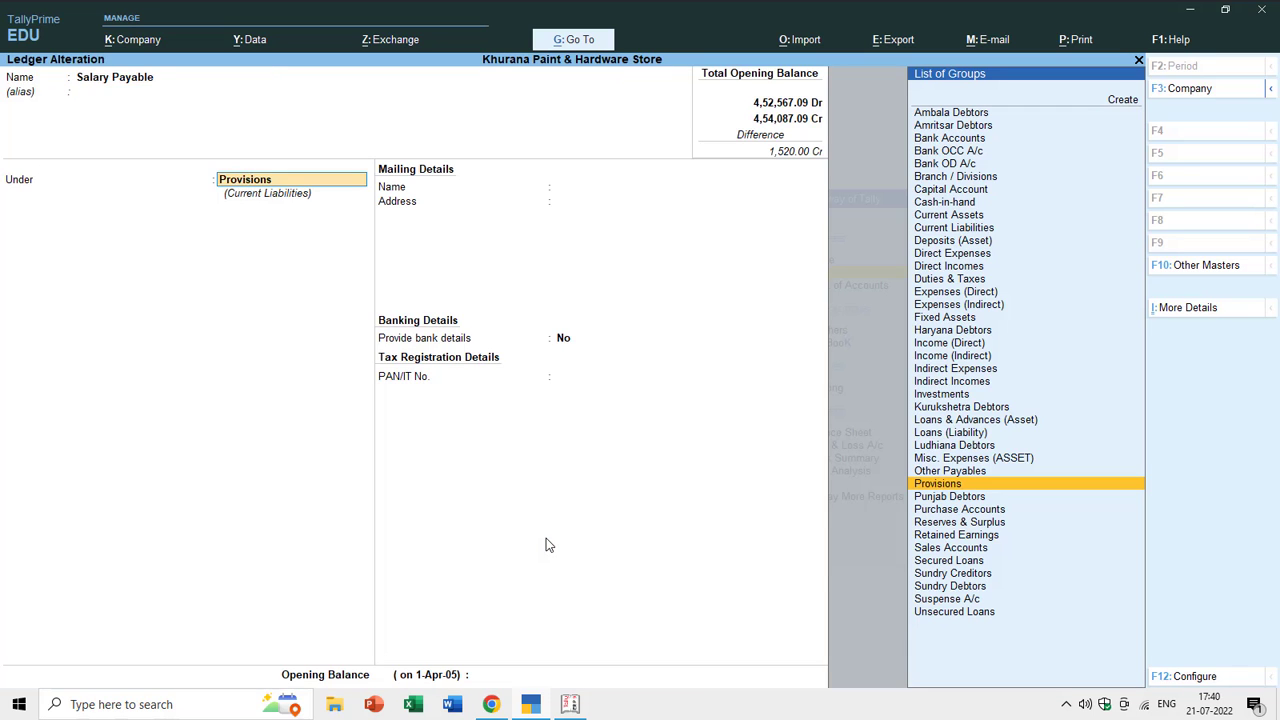
- Change the Salary Payable ledger's group to Other Payables and return to the Gateway of Tally
type("Oth")
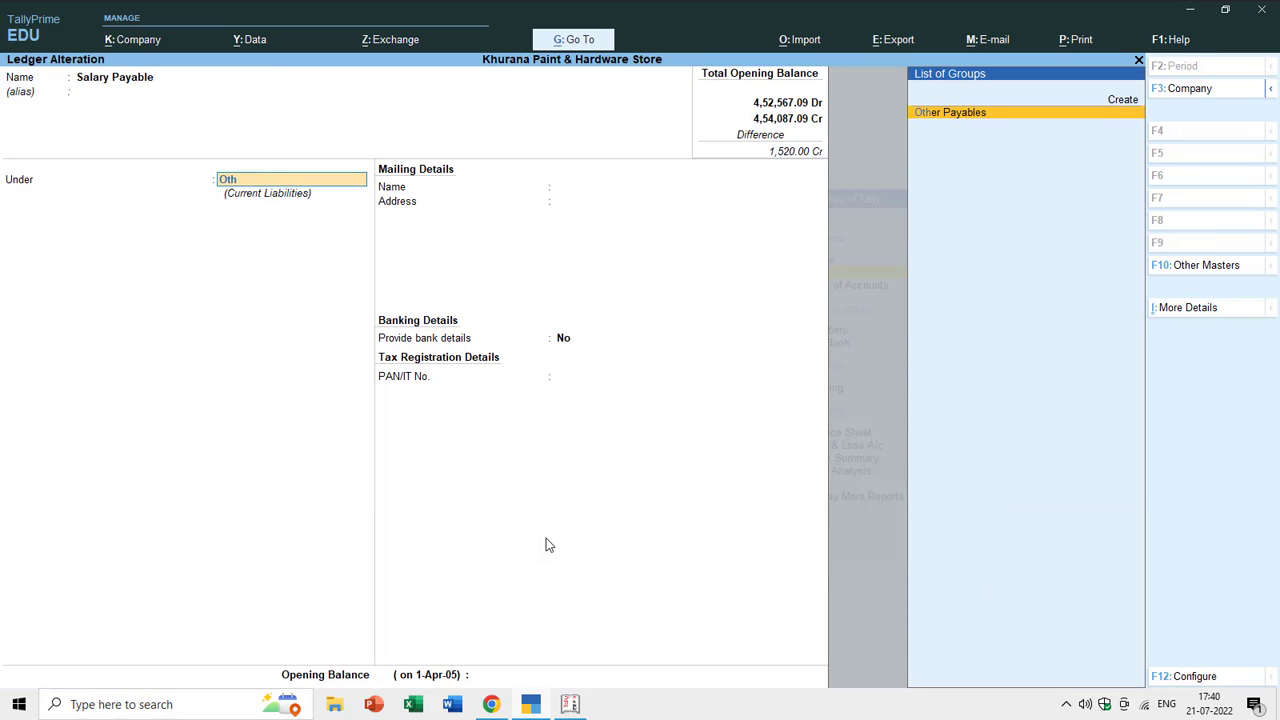
key("Return")
key("Return")
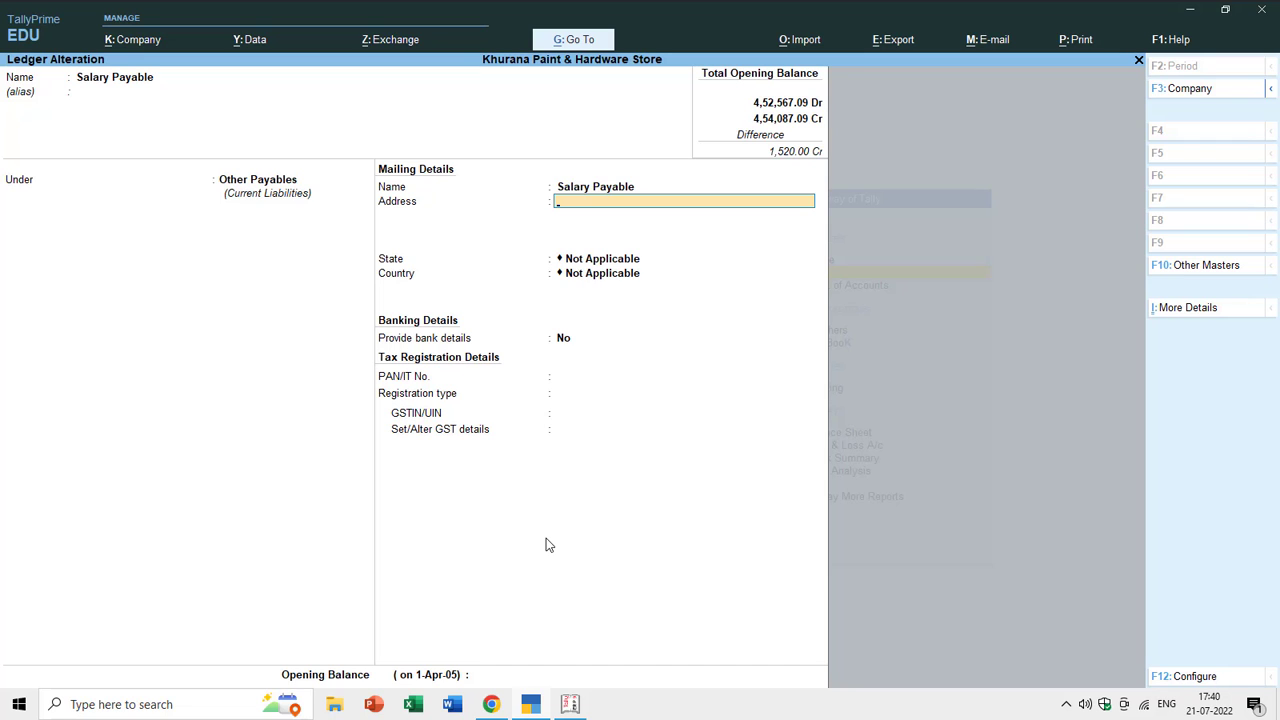
key("ctrl+q")
key("Escape")
key("Escape")
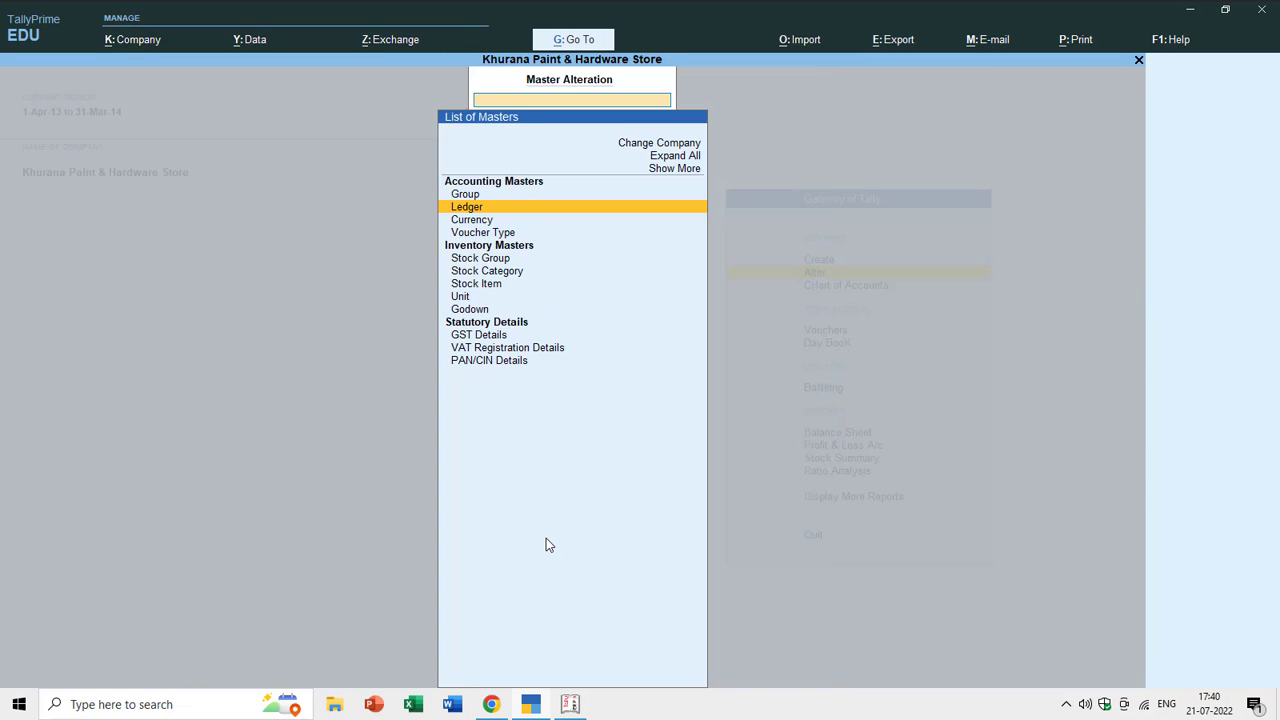
- Open the Trial Balance and drill down through Current Liabilities to the ledgers in the Other Payables group
key("d")
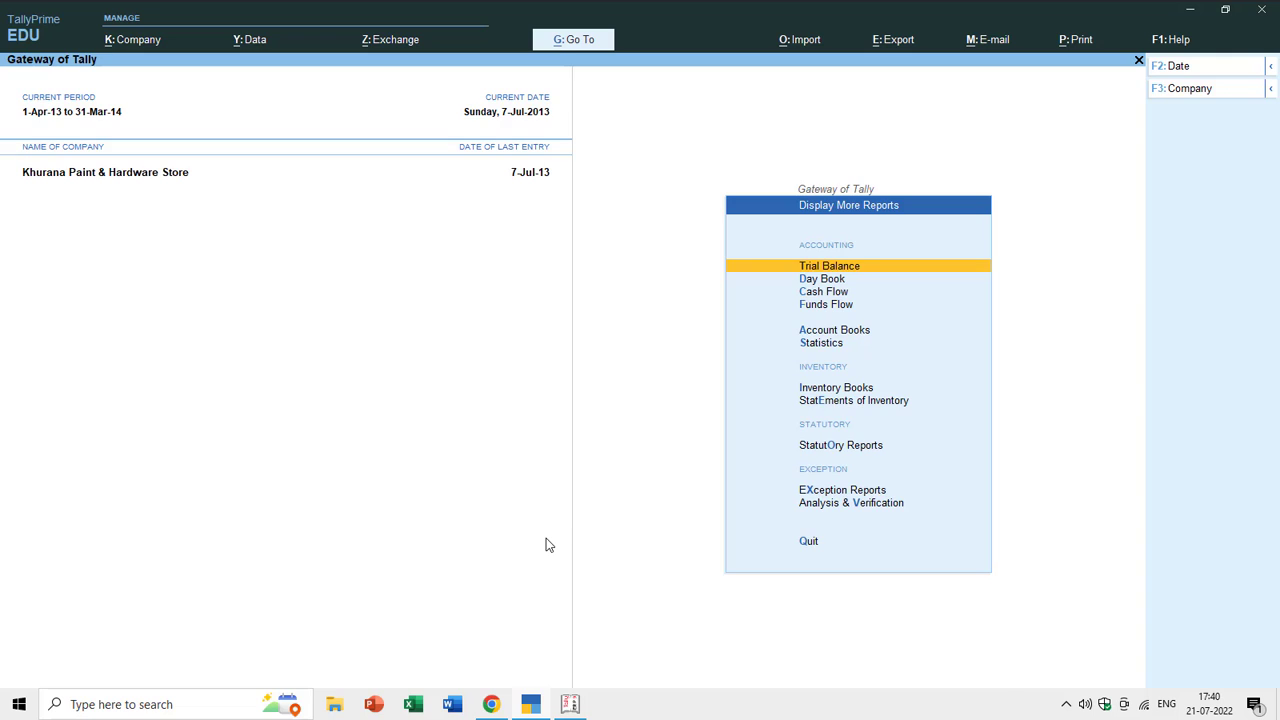
key("Return")
key("Down")
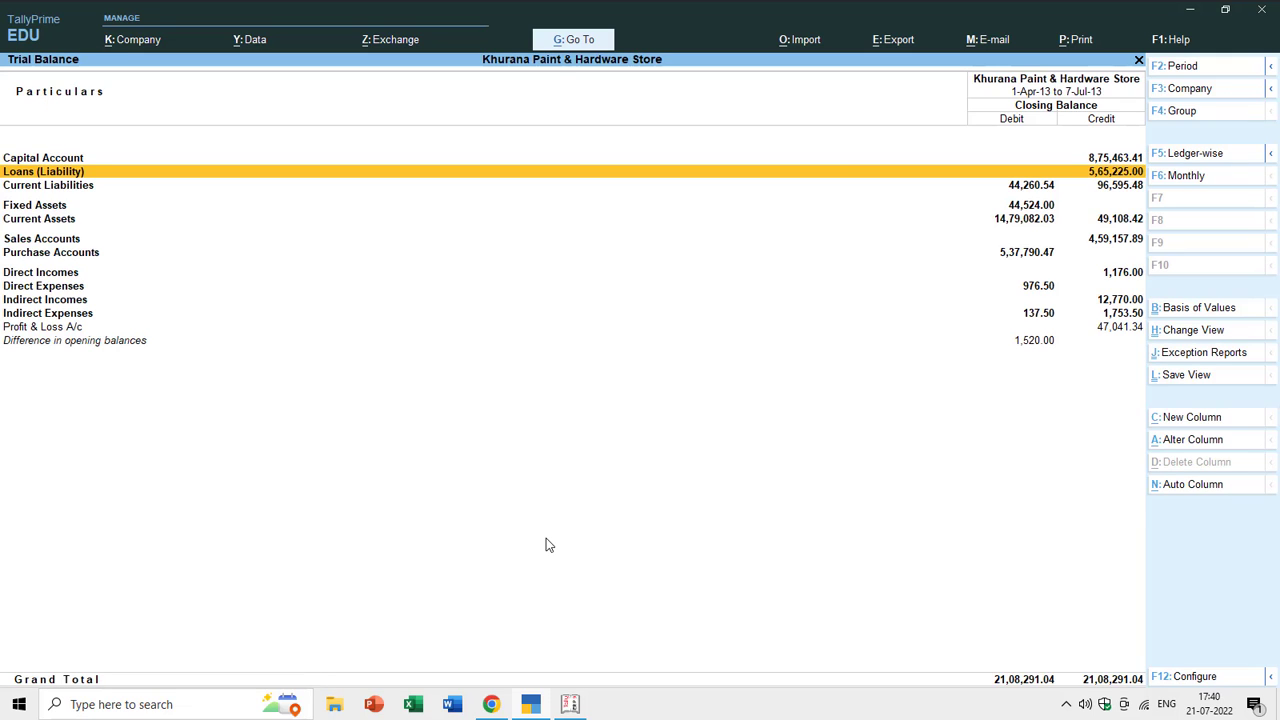
key("Down")
key("Return")
key("Down")
key("Down")
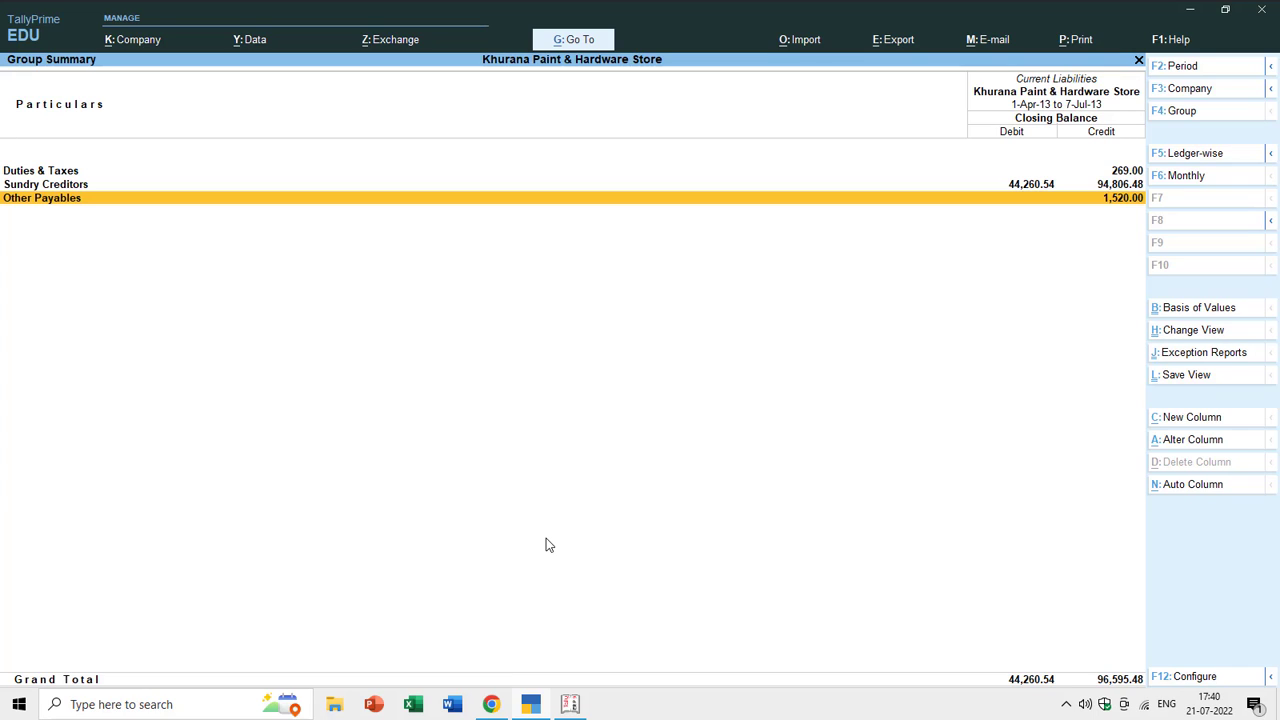
key("Return")
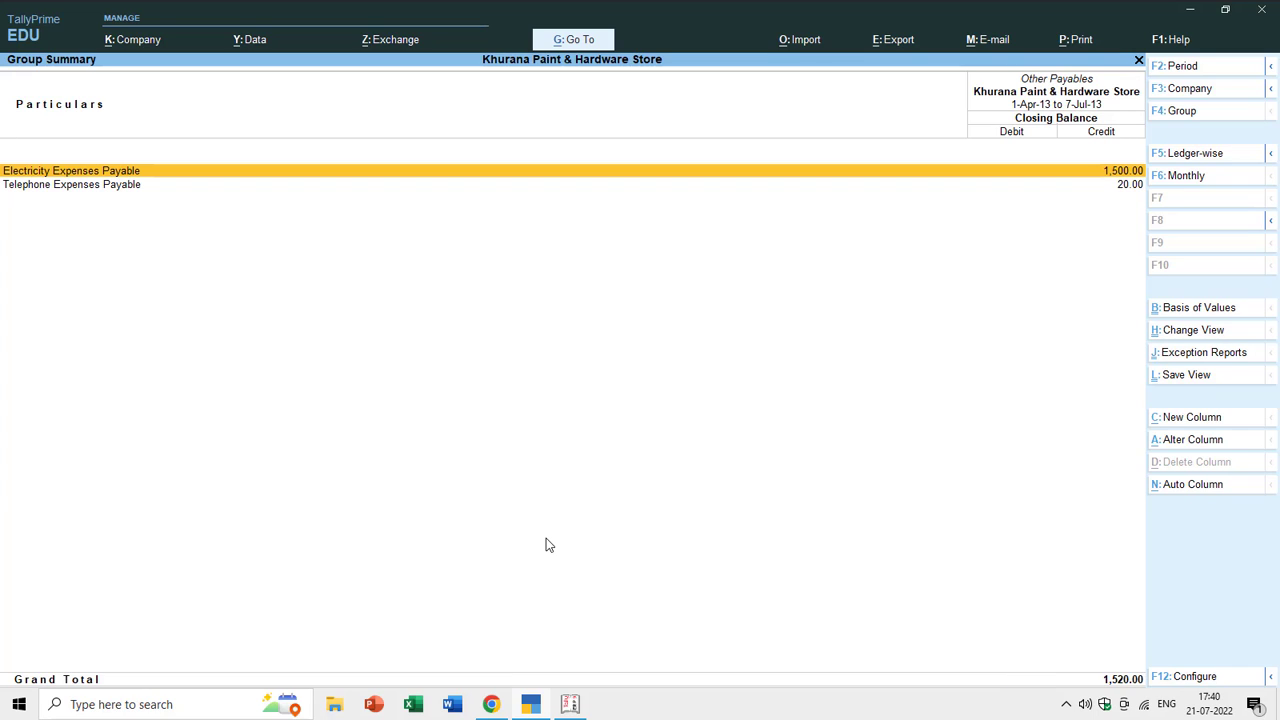